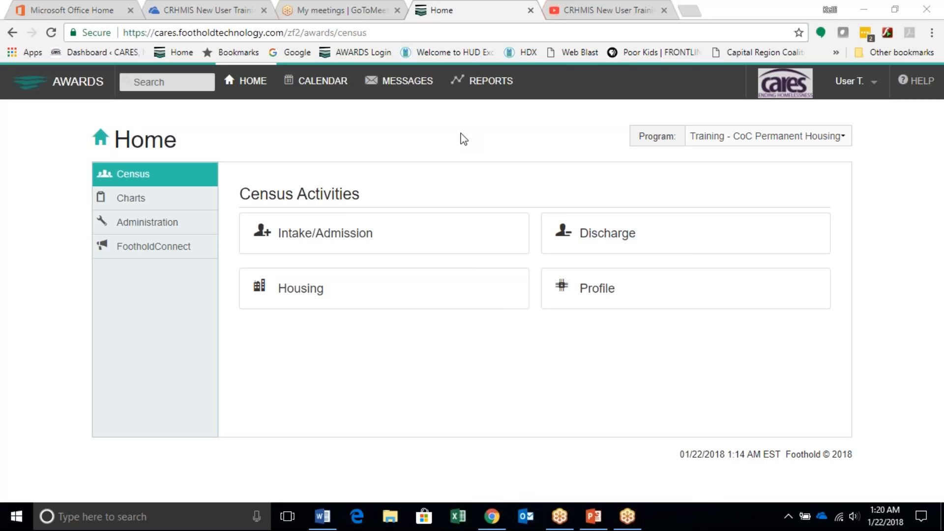
Step: Open the Intake/Admission search and set its program to Training - Individual Emergency Shelter
click(368, 245)
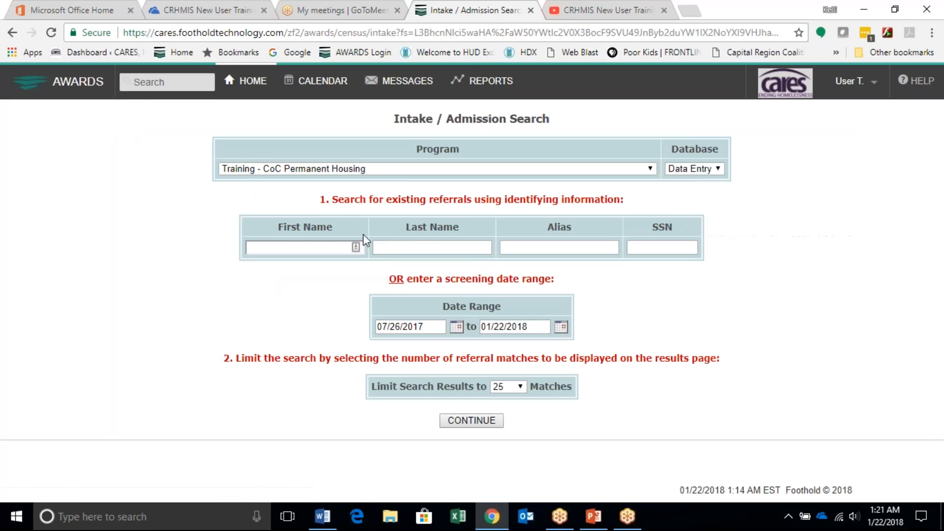
click(404, 170)
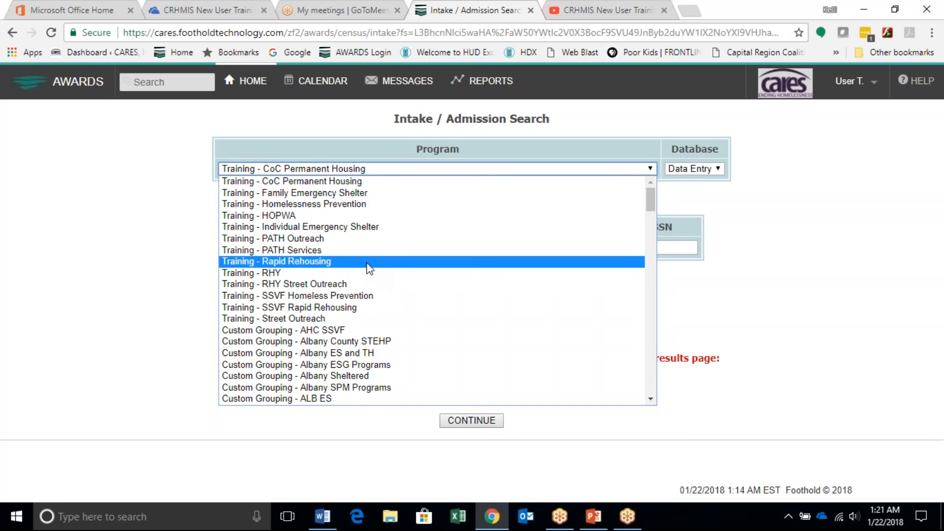
click(356, 229)
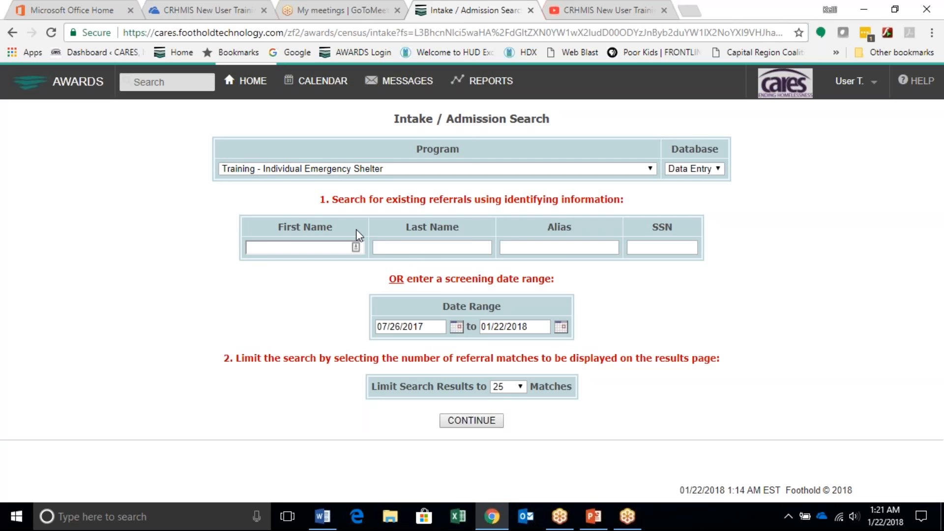
Step: Search existing referrals using first-name initial A and last-name initial B, and start a new application from the results
click(323, 247)
text(A)
key(Tab)
text(B)
key(Tab)
click(483, 424)
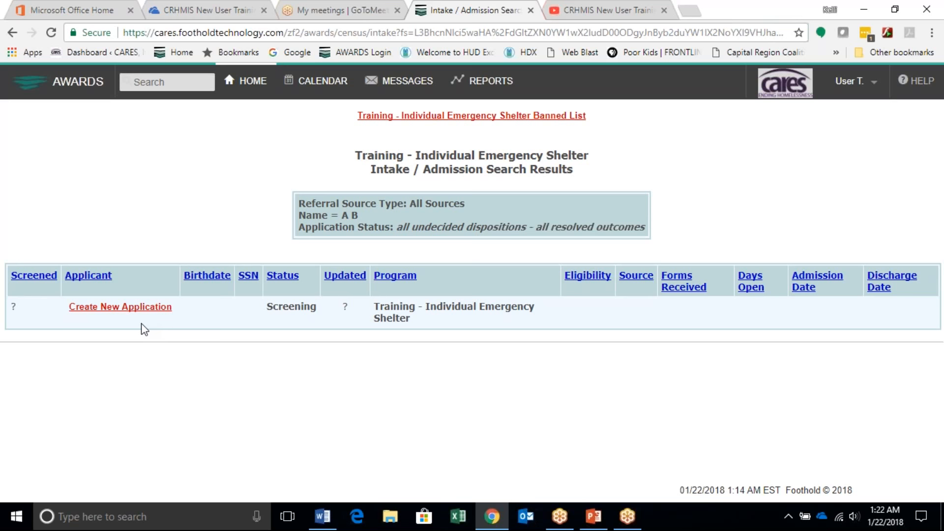
click(112, 307)
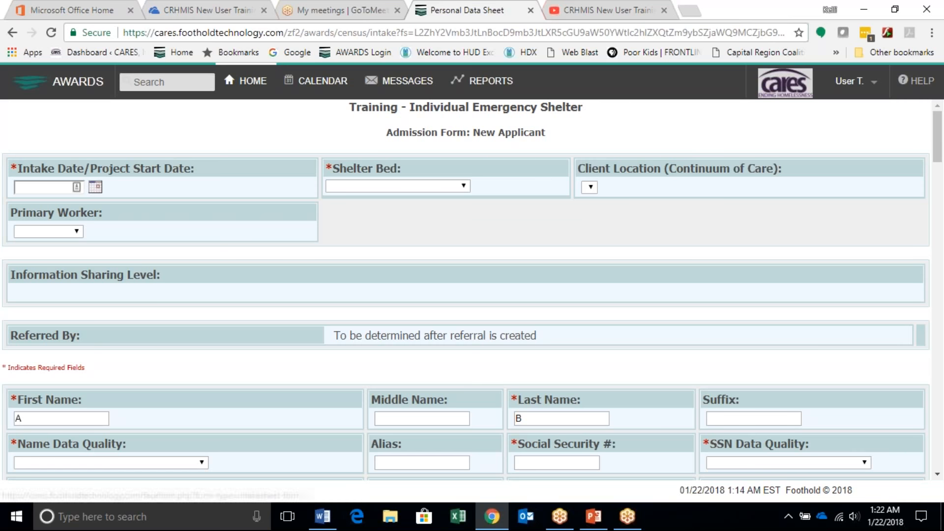
Step: Set the intake/project start date to 01/19/2018 and assign vacant unit #1 as the shelter bed
click(96, 190)
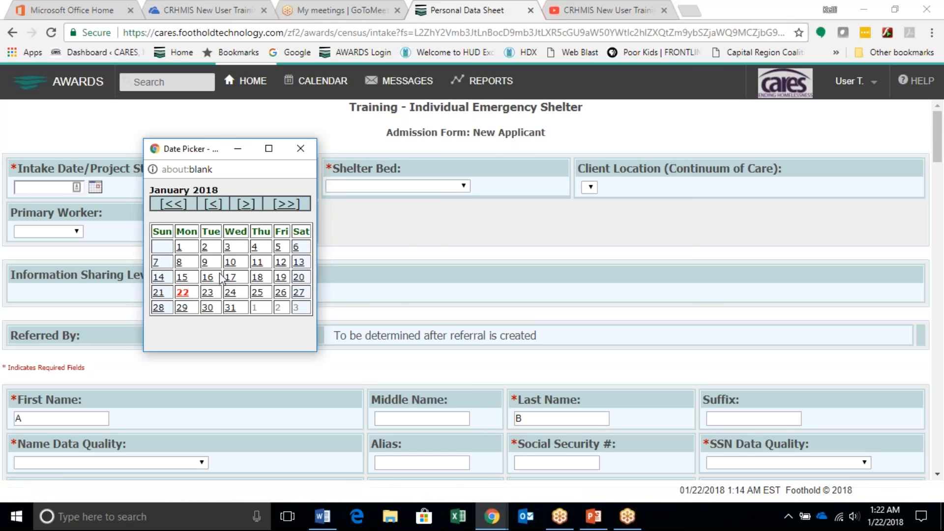
click(283, 278)
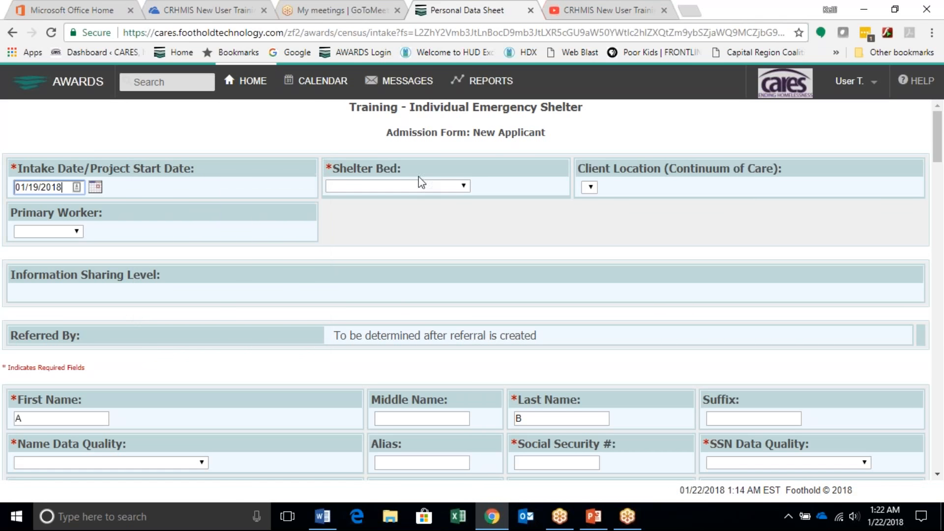
click(426, 190)
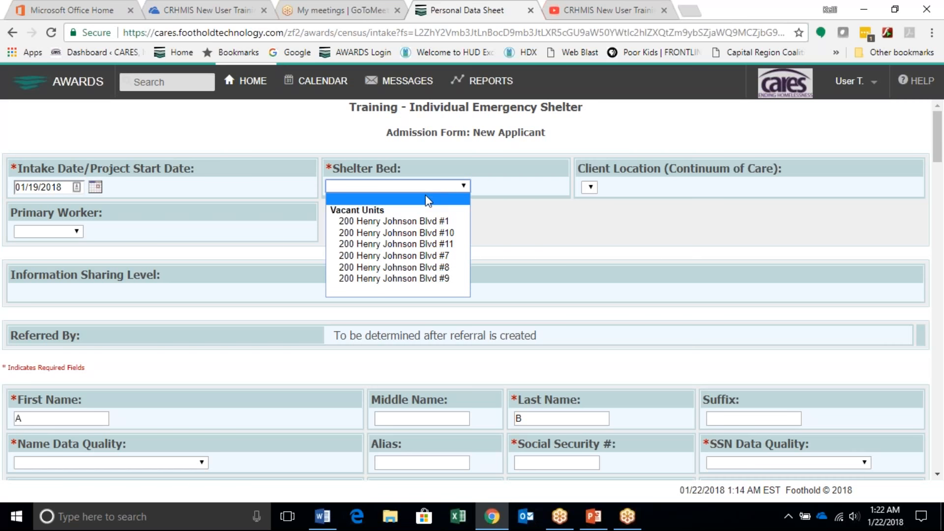
click(428, 221)
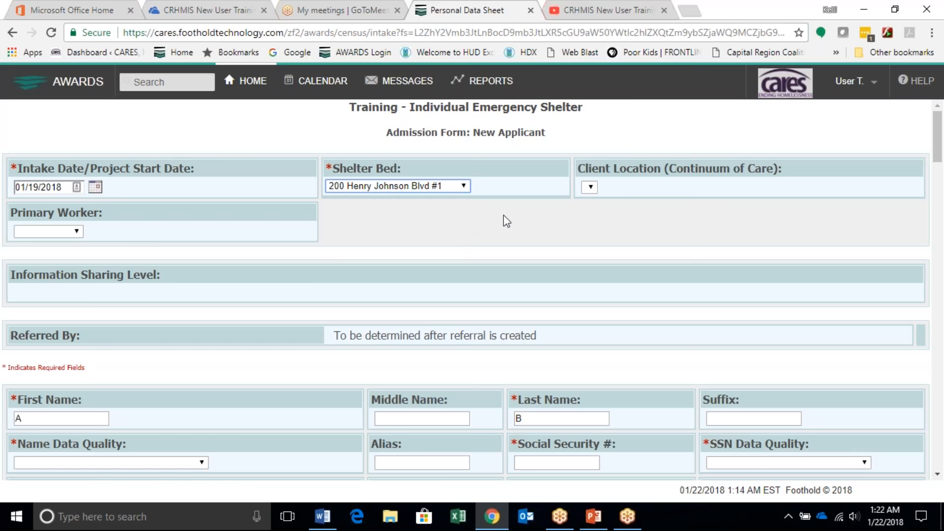
mouse_move(653, 173)
Step: Complete the applicant's full first and last names on the admission form
scroll(322, 300, down, 1)
scroll(322, 301, down, 3)
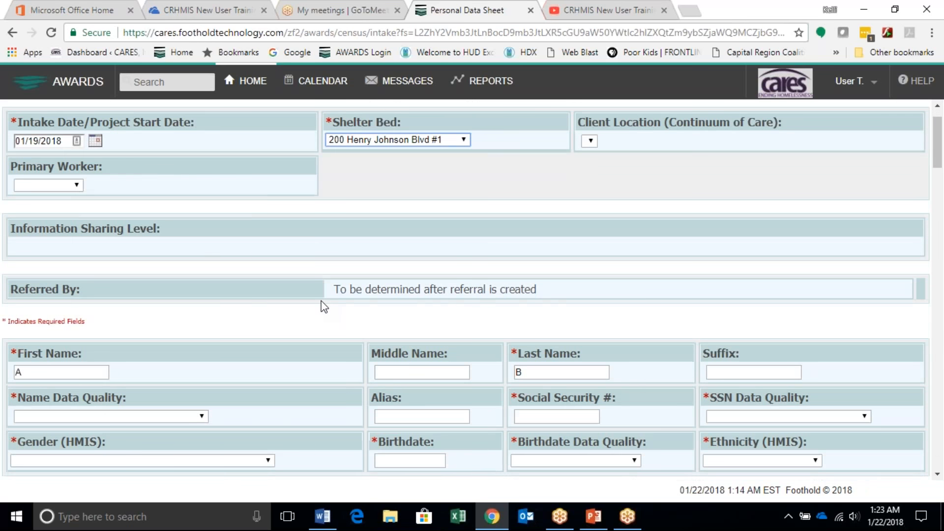
scroll(319, 299, down, 1)
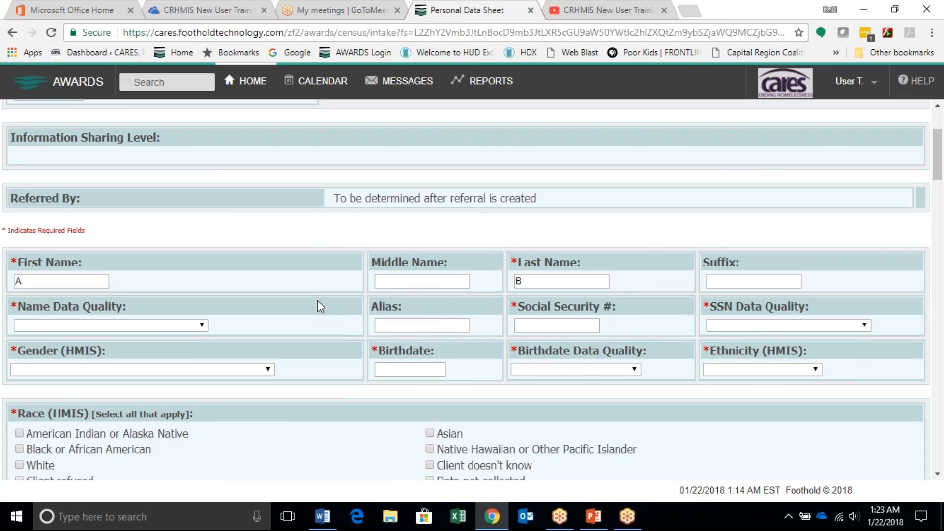
click(59, 281)
text(melia)
key(Tab)
key(Tab)
text(Bedi)
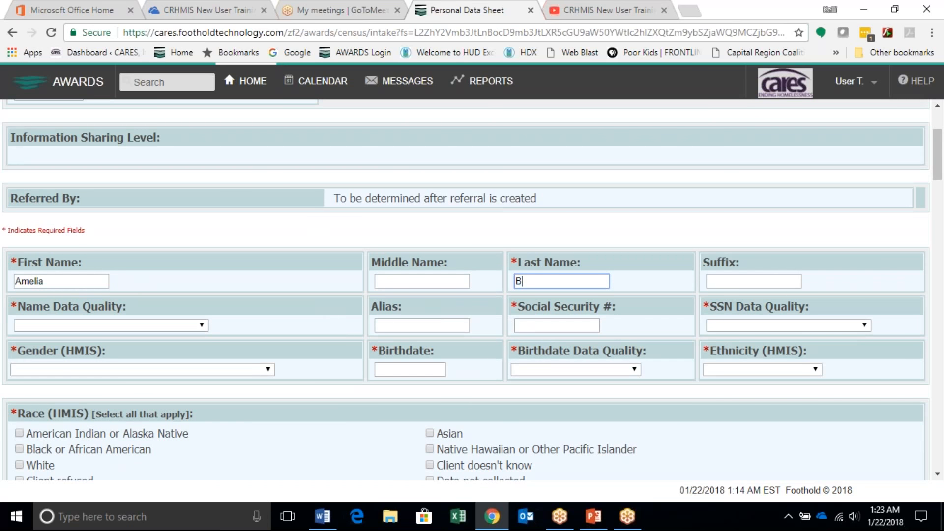
text(elia)
Step: Set Name Data Quality to Full name reported
click(116, 329)
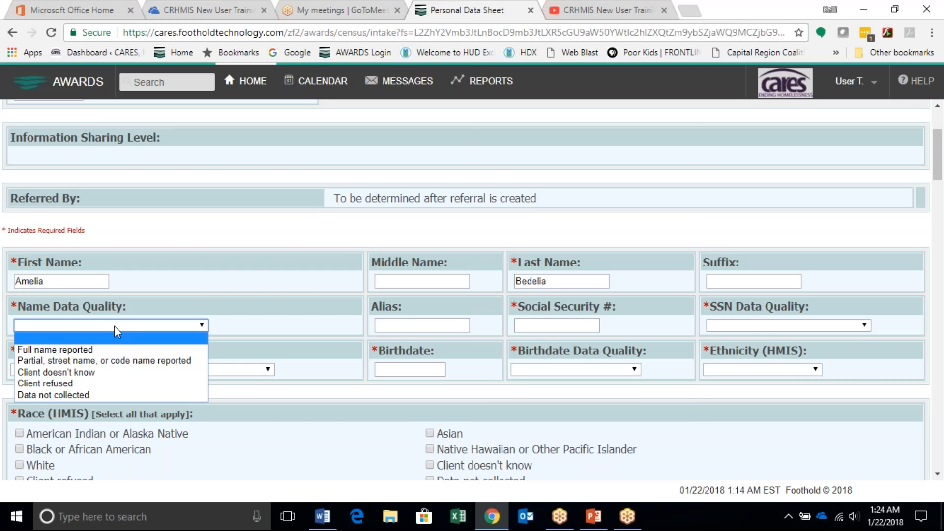
click(114, 326)
scroll(116, 331, down, 1)
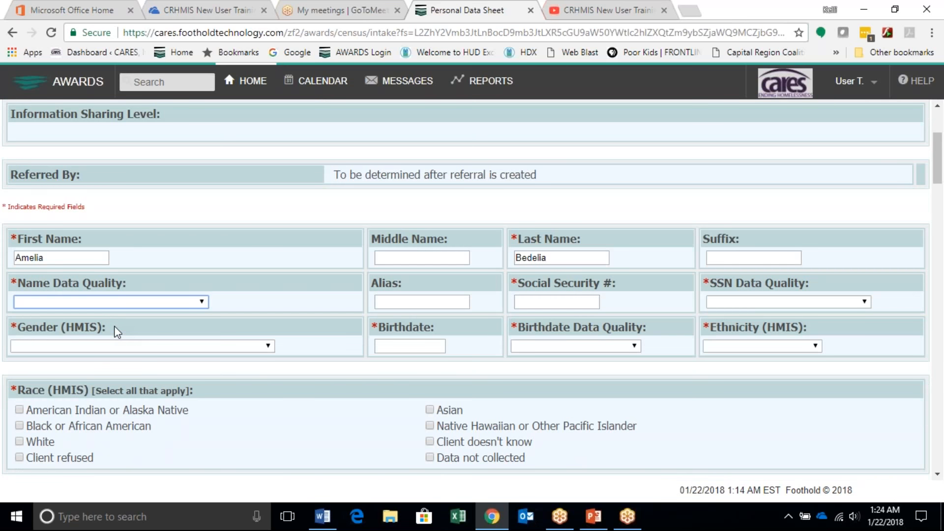
click(134, 302)
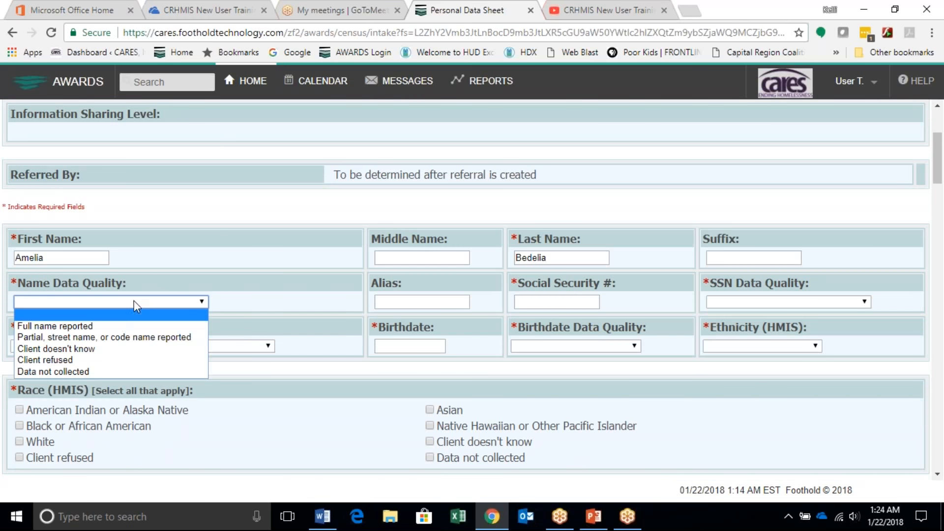
click(111, 326)
Step: Enter the applicant's Social Security number and set SSN Data Quality to Approximate or partial SSN reported
click(541, 301)
text(999-)
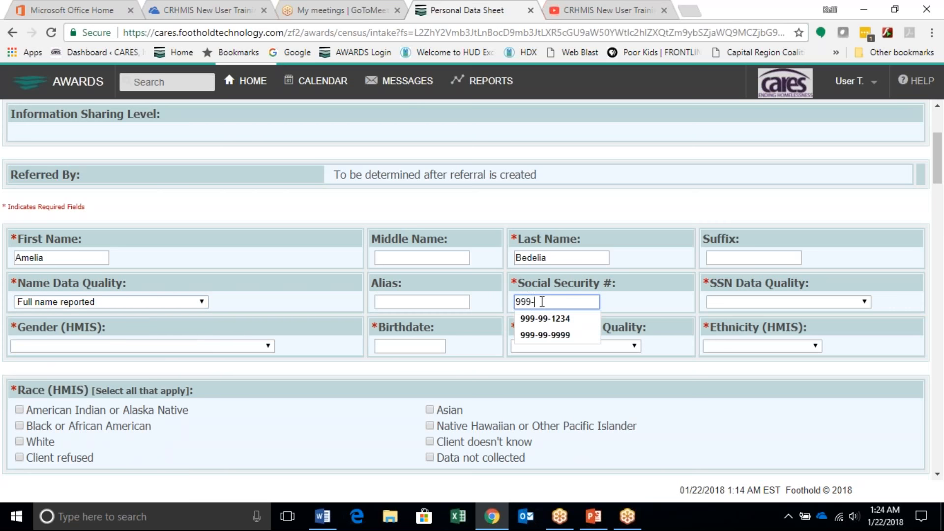
text(99-1234)
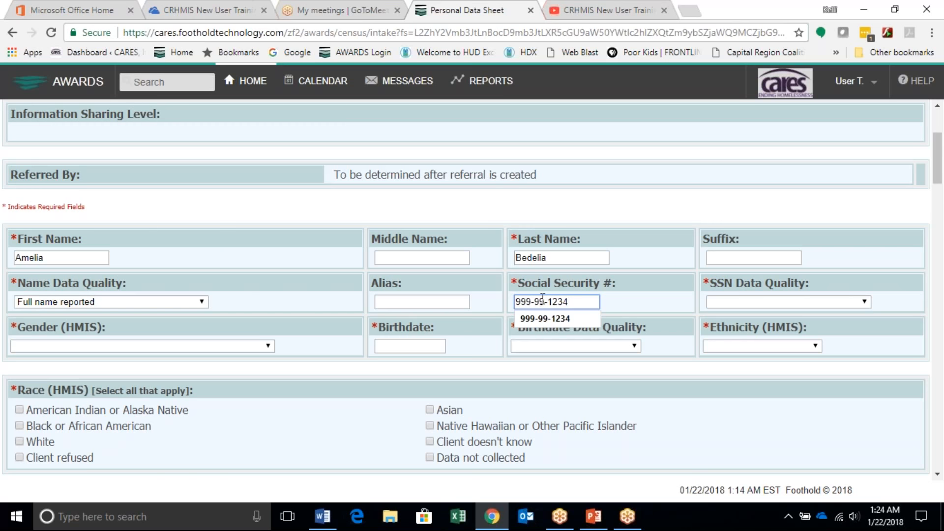
click(745, 301)
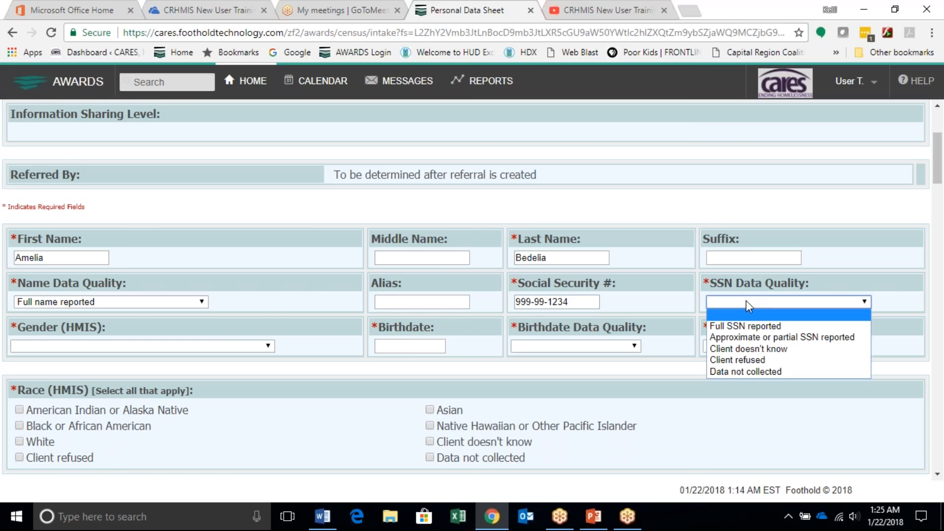
click(752, 337)
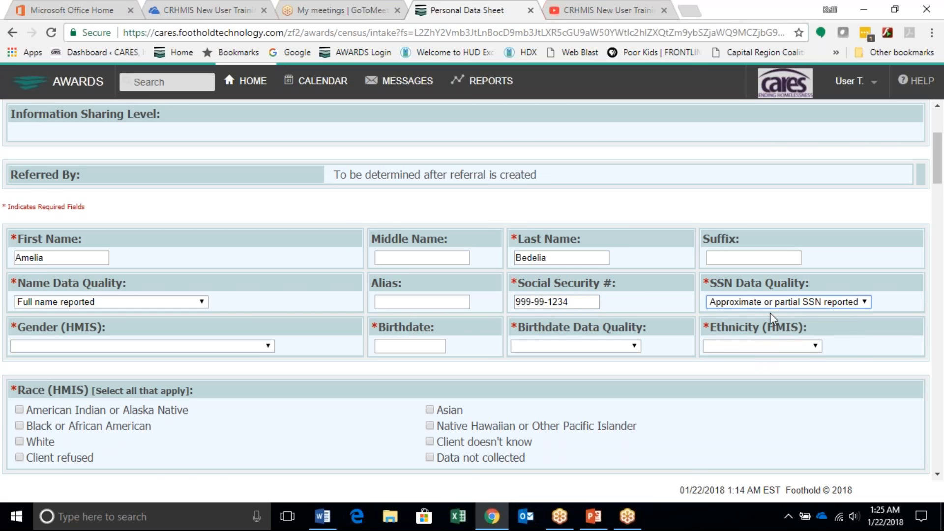
Step: Set the gender to Female and enter the applicant's birthdate with the data quality Full DOB Reported
click(210, 346)
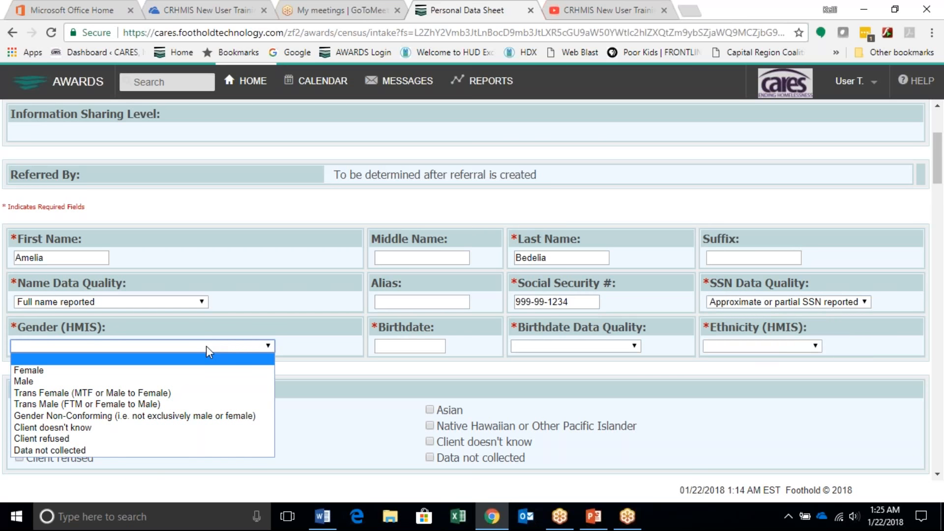
click(403, 325)
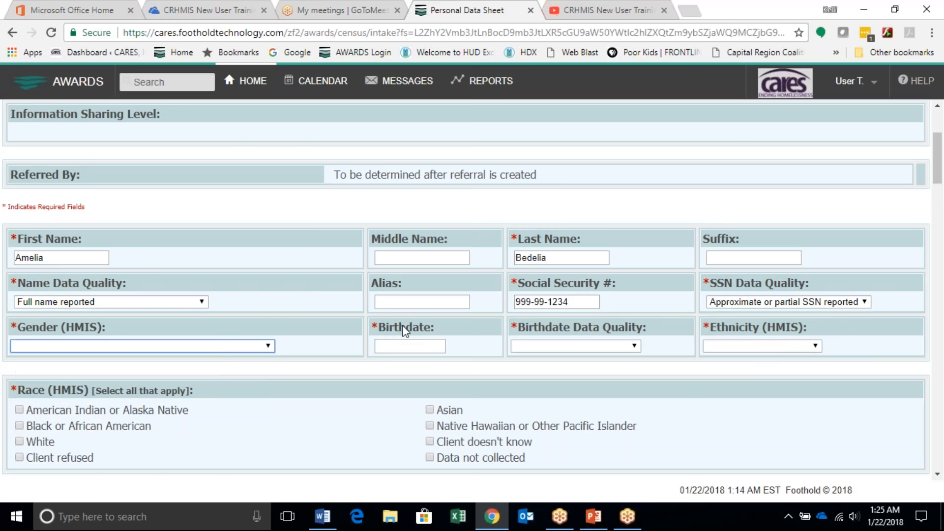
click(415, 345)
text(3/21/1980)
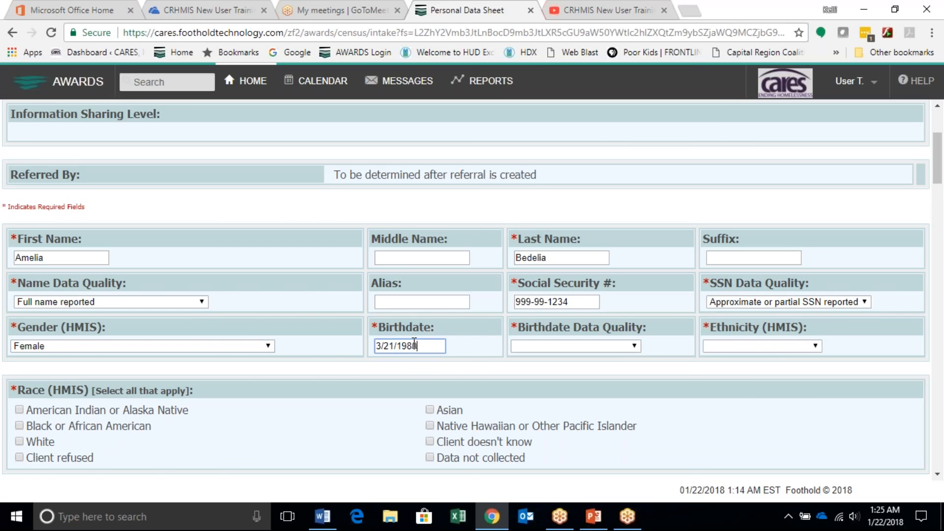
click(577, 351)
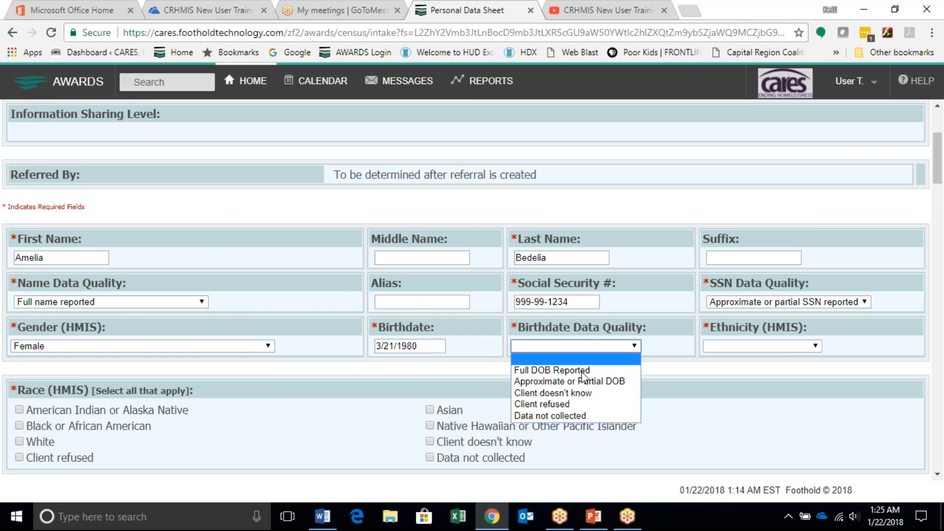
click(580, 370)
click(630, 345)
click(544, 365)
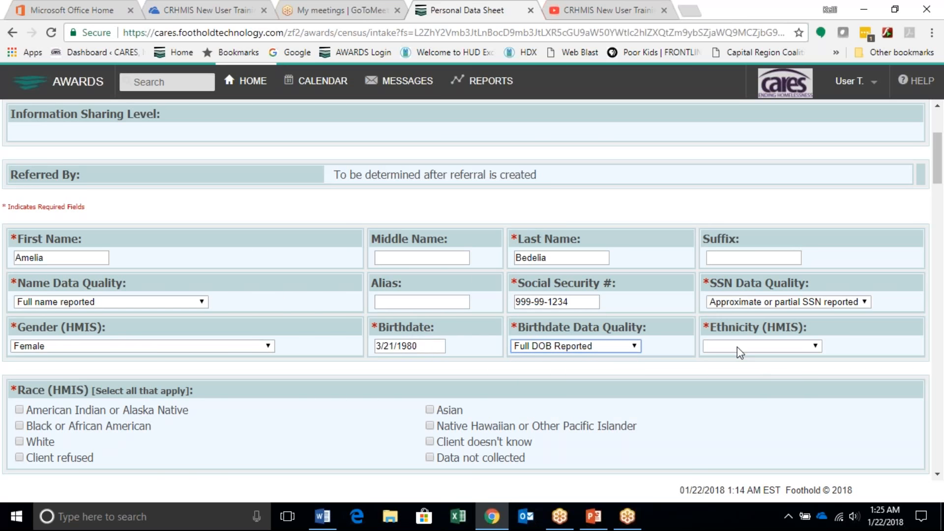
Step: Set the ethnicity to Hispanic/Latino and select the races American Indian or Alaska Native and Native Hawaiian or Other Pacific Islander
click(758, 346)
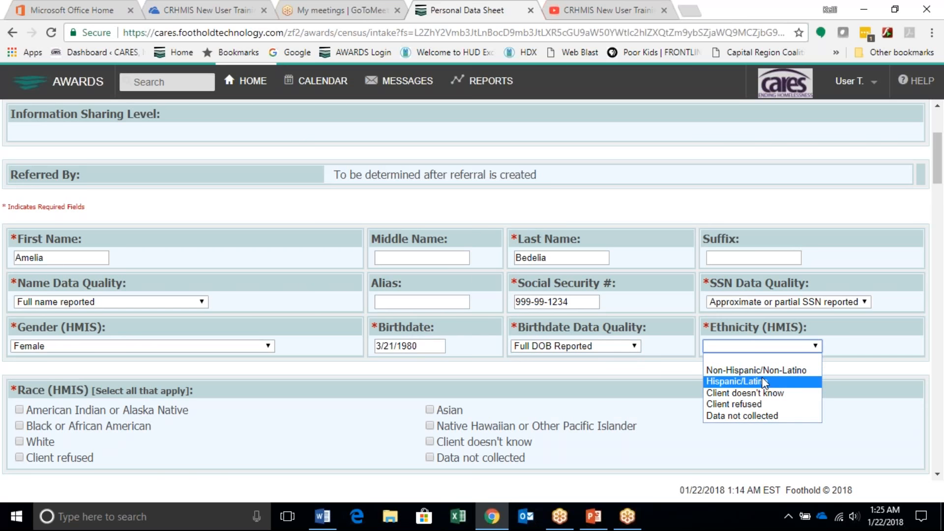
click(762, 380)
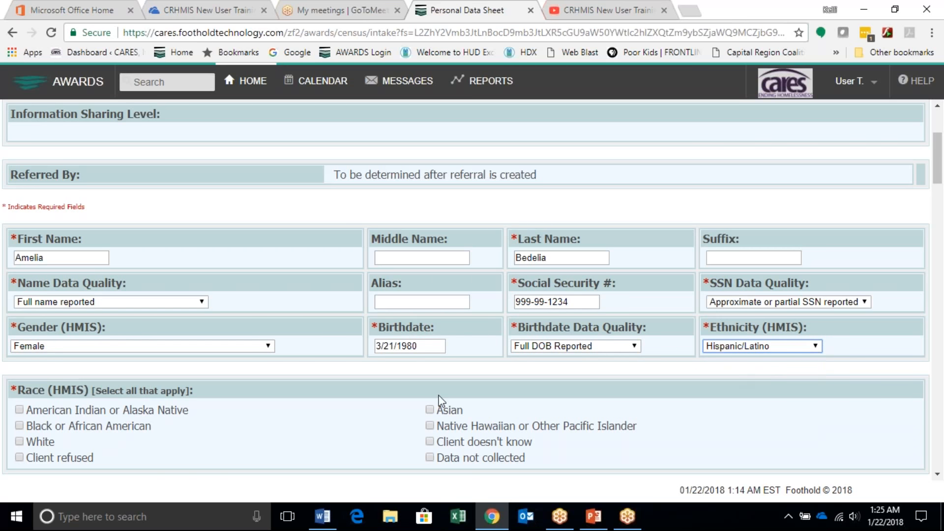
scroll(408, 410, down, 2)
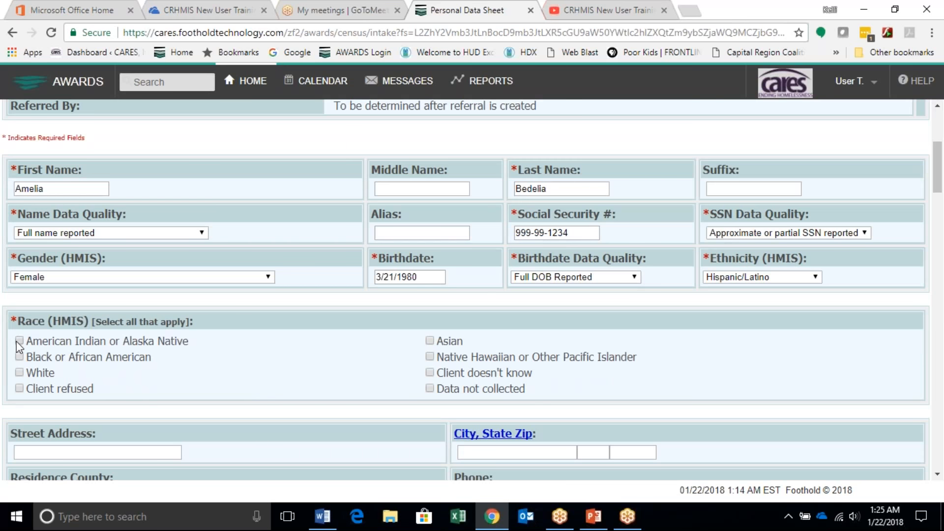
click(430, 356)
Step: Leave the address fields blank and set Veteran Status to Yes
scroll(274, 411, down, 2)
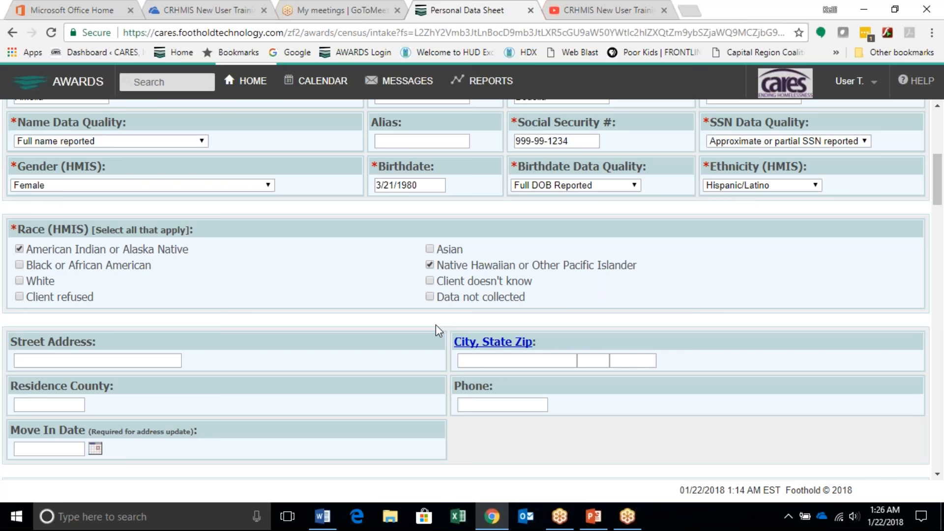
scroll(398, 428, down, 1)
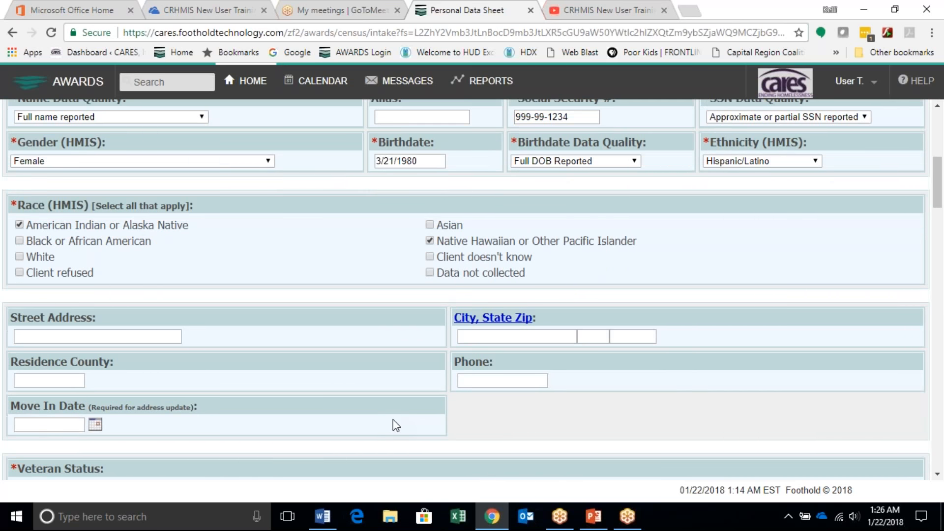
scroll(385, 412, down, 3)
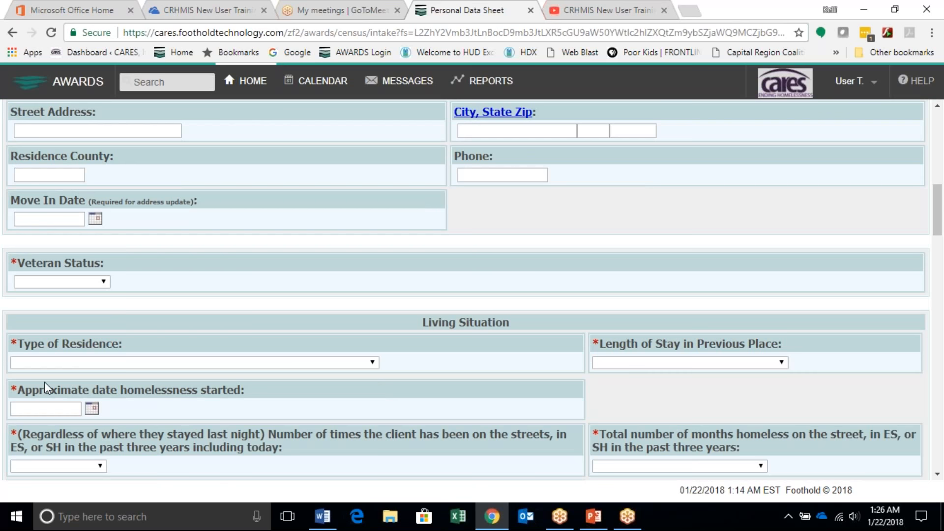
click(101, 281)
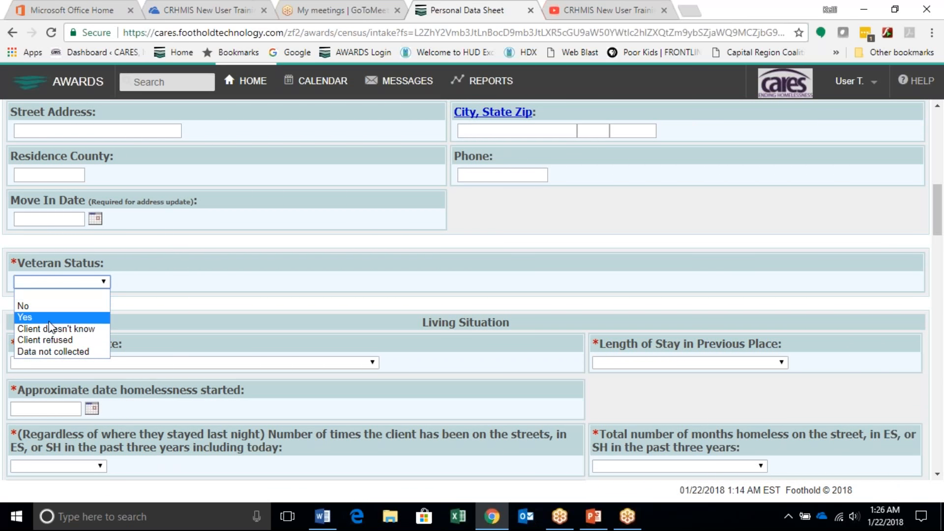
click(49, 319)
Step: Set Type of Residence to Place not meant for habitation and Length of Stay in Previous Place to One month or more, but less than 90 days
scroll(264, 276, down, 1)
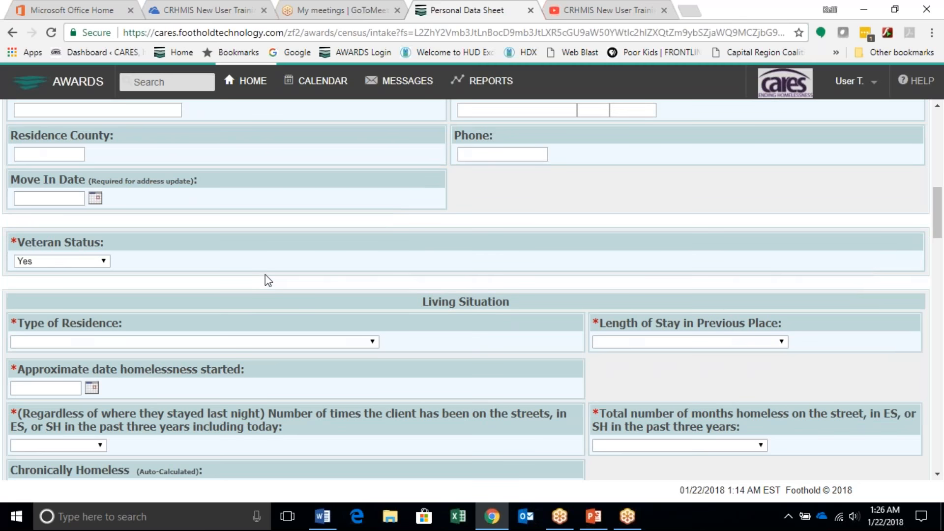
scroll(266, 275, down, 2)
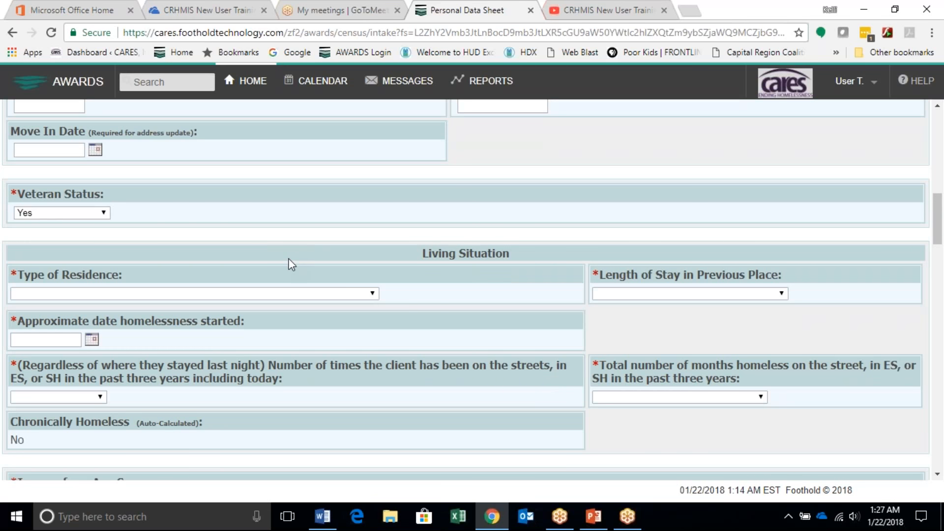
click(308, 295)
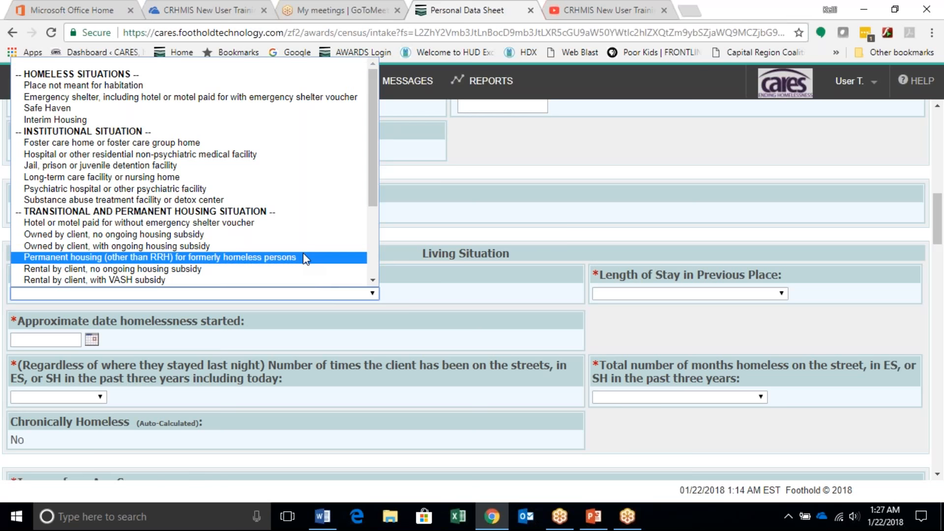
scroll(303, 253, down, 3)
scroll(303, 253, up, 3)
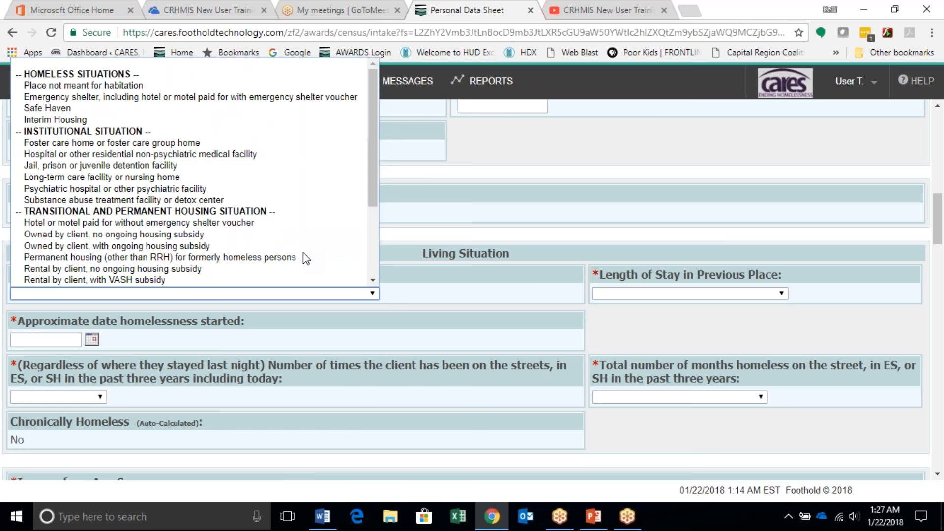
scroll(293, 257, down, 3)
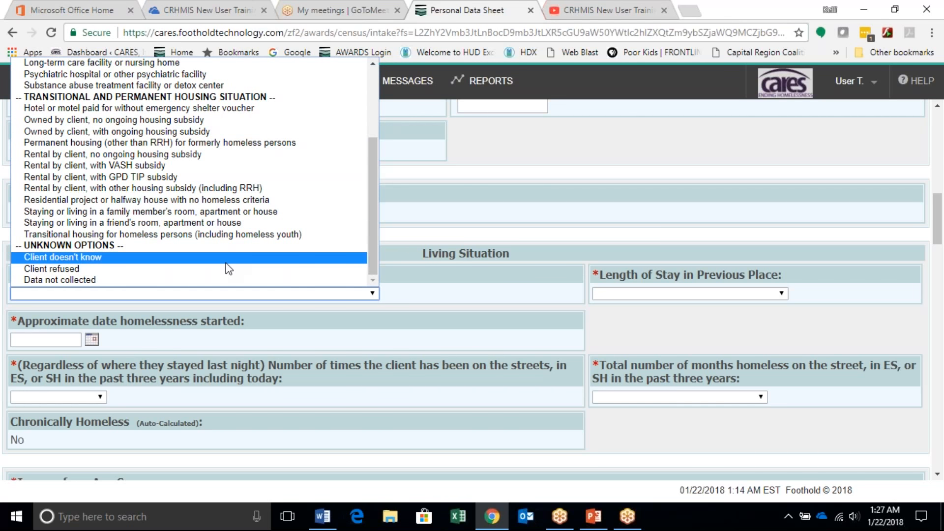
scroll(229, 268, up, 4)
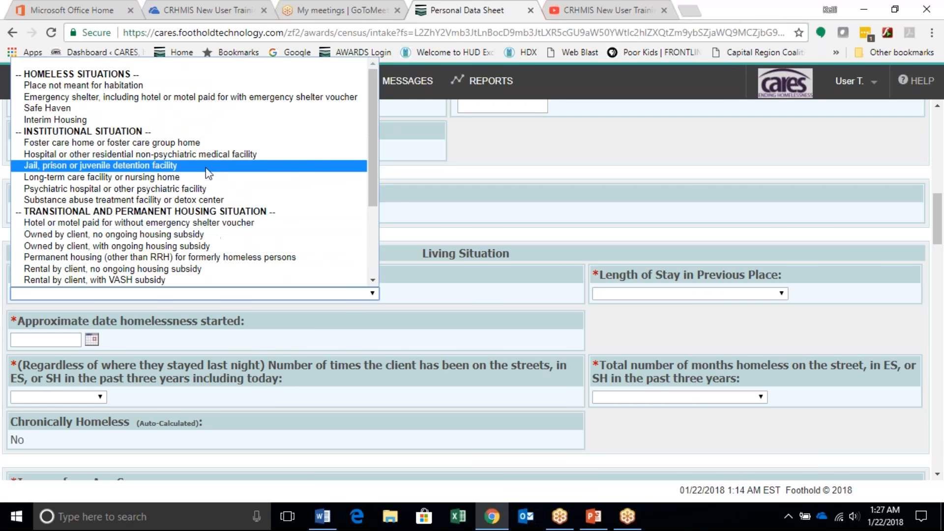
click(173, 85)
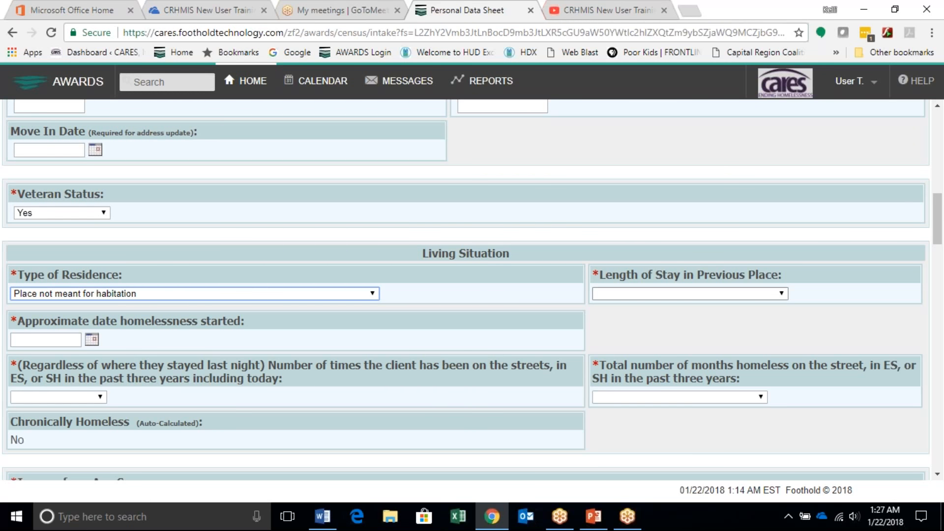
click(727, 293)
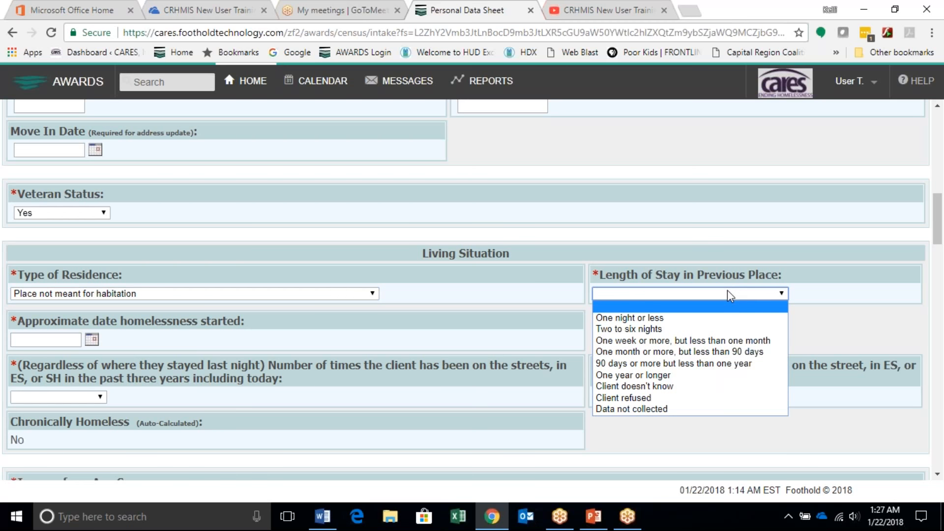
click(721, 352)
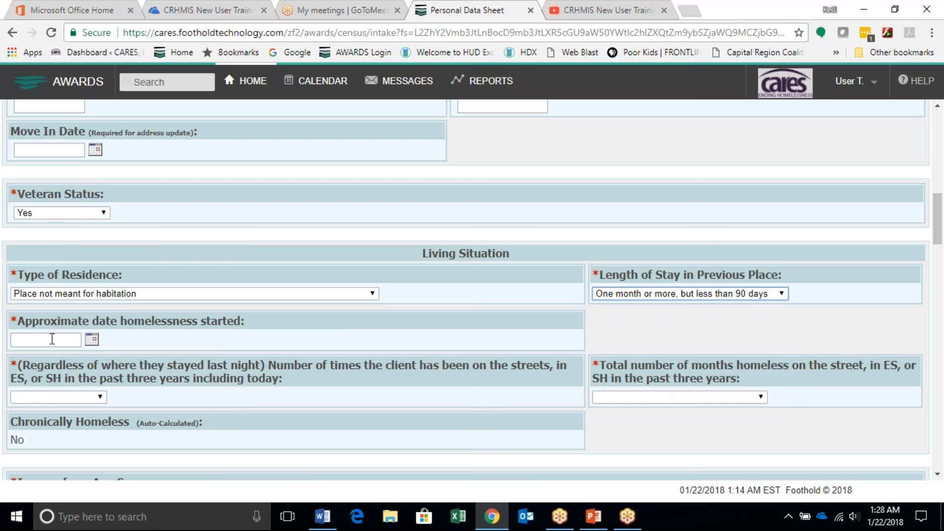
Step: Set the approximate date homelessness started to 11/29/2017
click(92, 340)
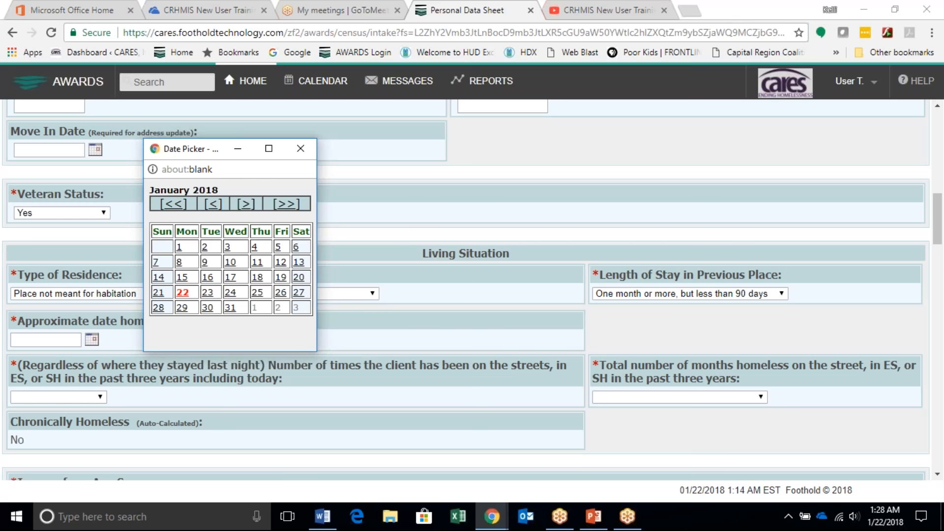
click(213, 205)
click(215, 205)
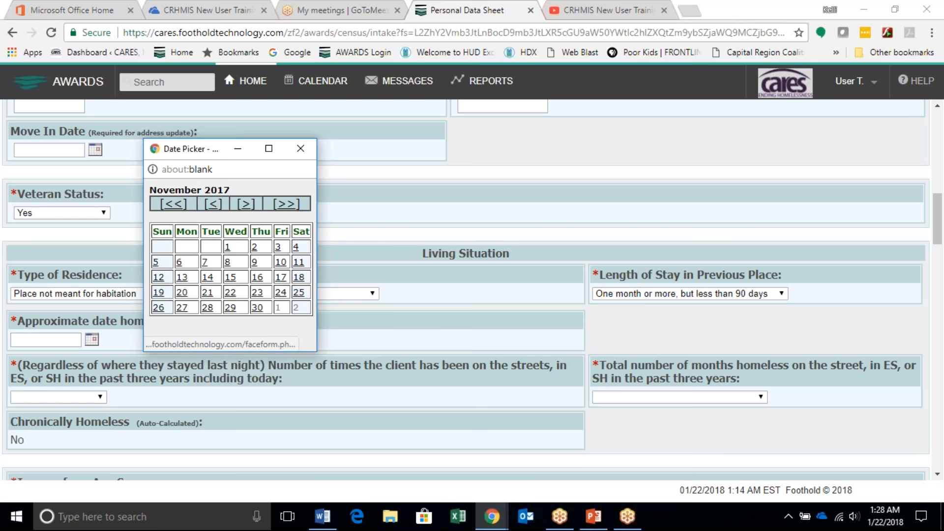
click(230, 307)
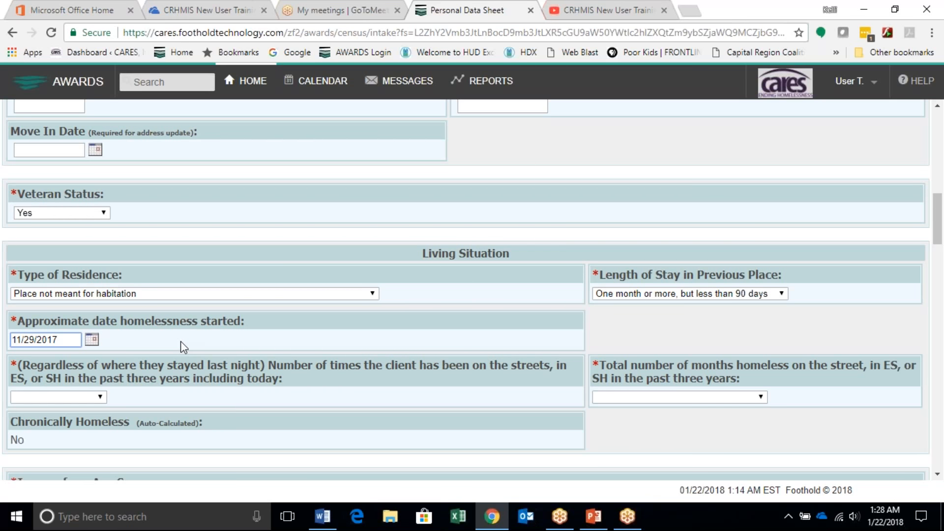
click(378, 344)
Step: Set the number of times homeless in the past three years to Four or more times and the total months to More than 12 months
scroll(376, 340, down, 1)
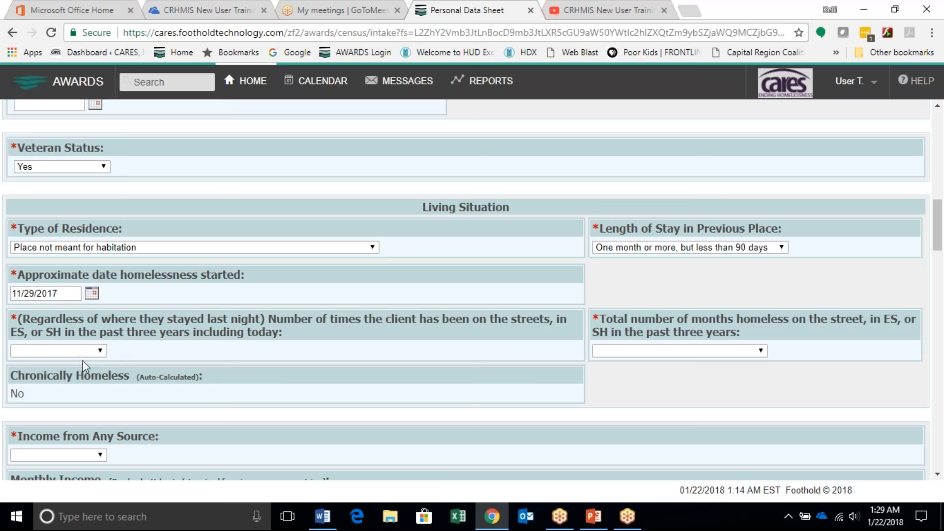
click(95, 351)
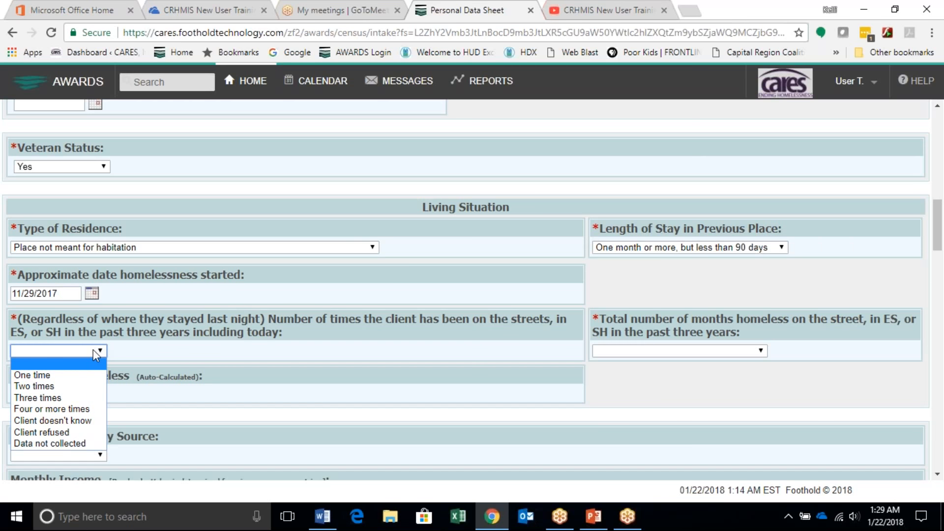
click(79, 410)
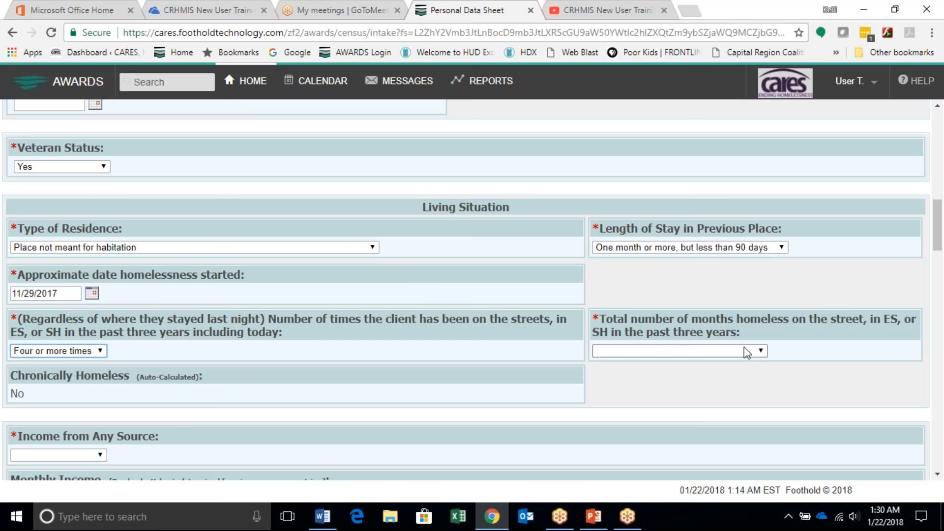
click(747, 352)
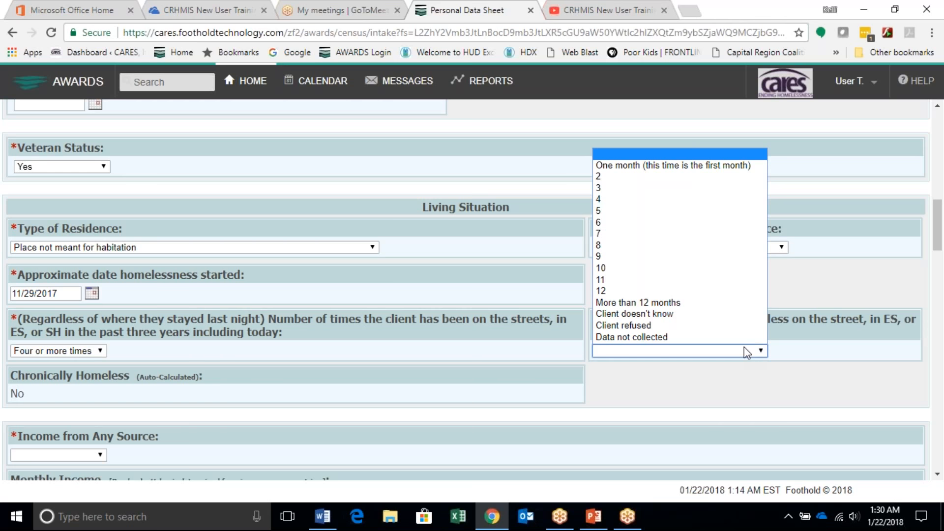
click(649, 303)
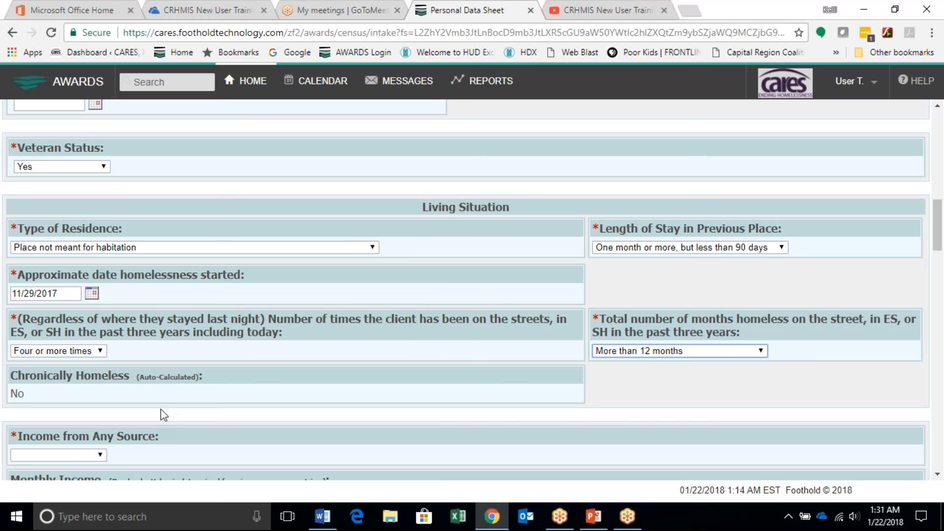
Step: Set Income from Any Source to Yes
scroll(202, 373, down, 3)
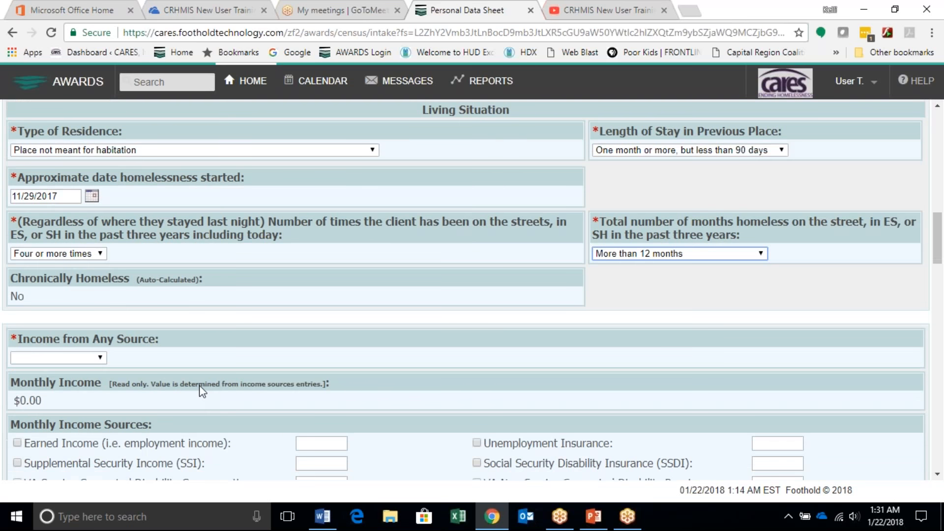
scroll(202, 371, down, 2)
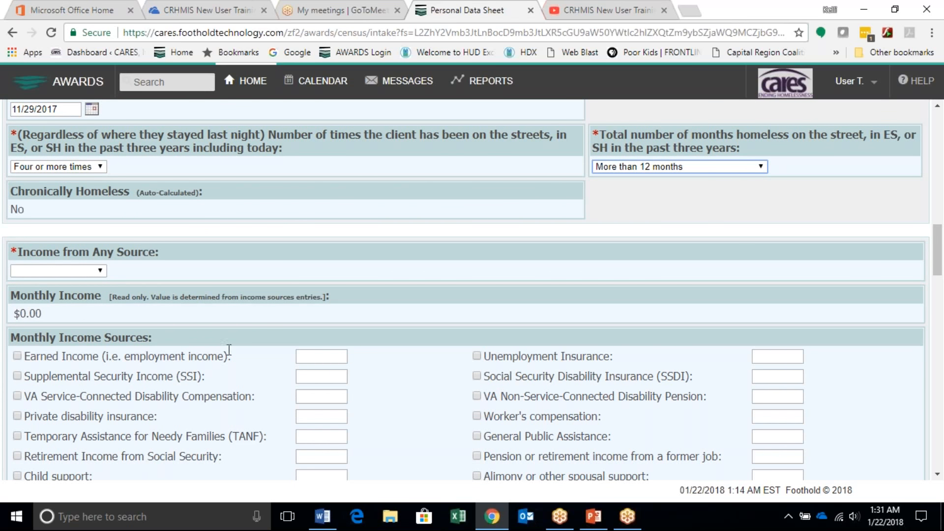
click(81, 272)
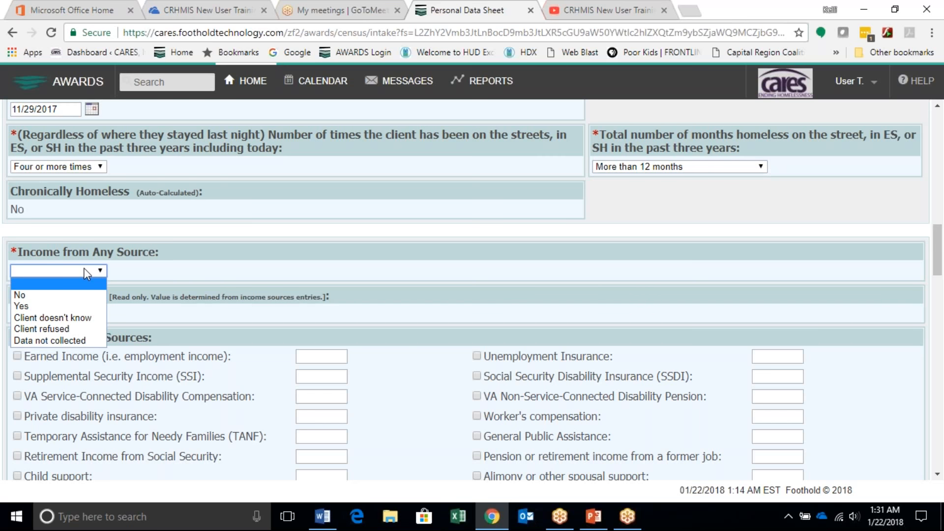
click(70, 305)
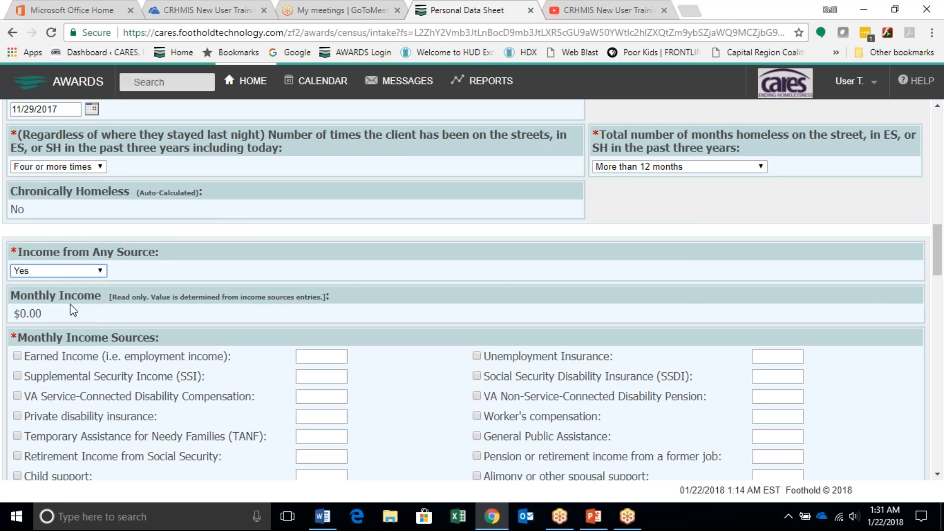
drag(27, 337, 66, 338)
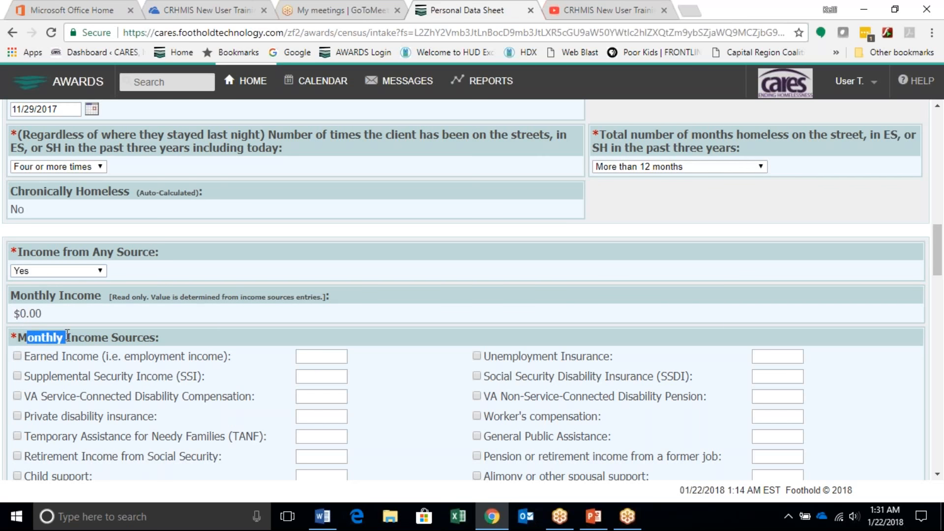
click(111, 319)
Step: Select Supplemental Security Income (SSI) as a monthly income source and enter its amount as $658
scroll(116, 320, down, 1)
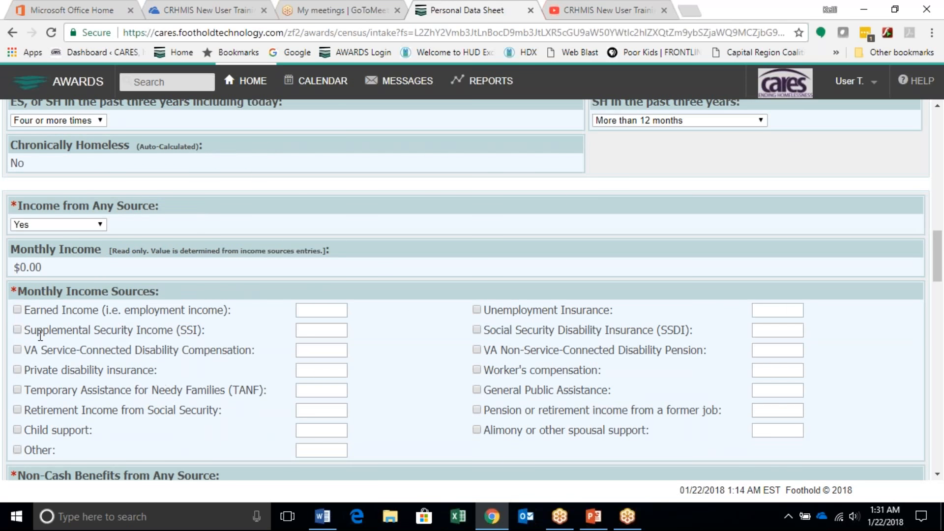
click(18, 329)
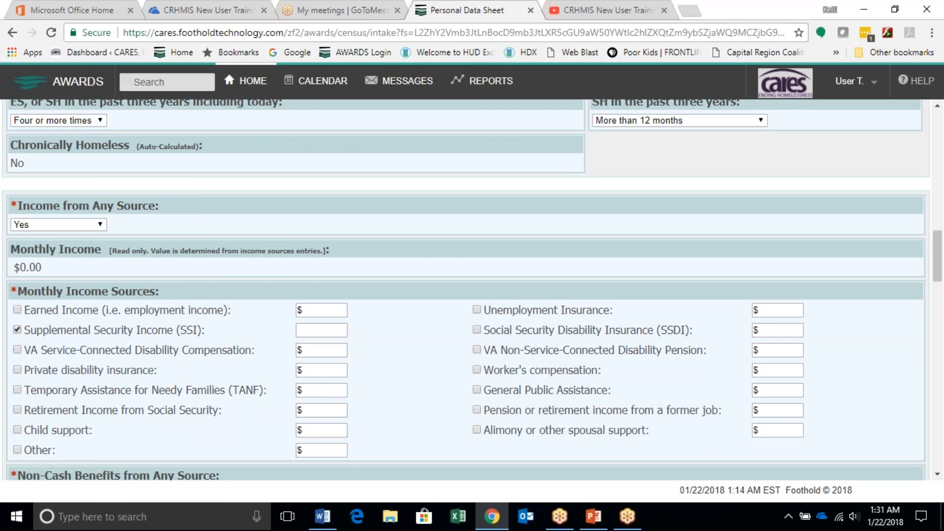
click(317, 334)
text($658)
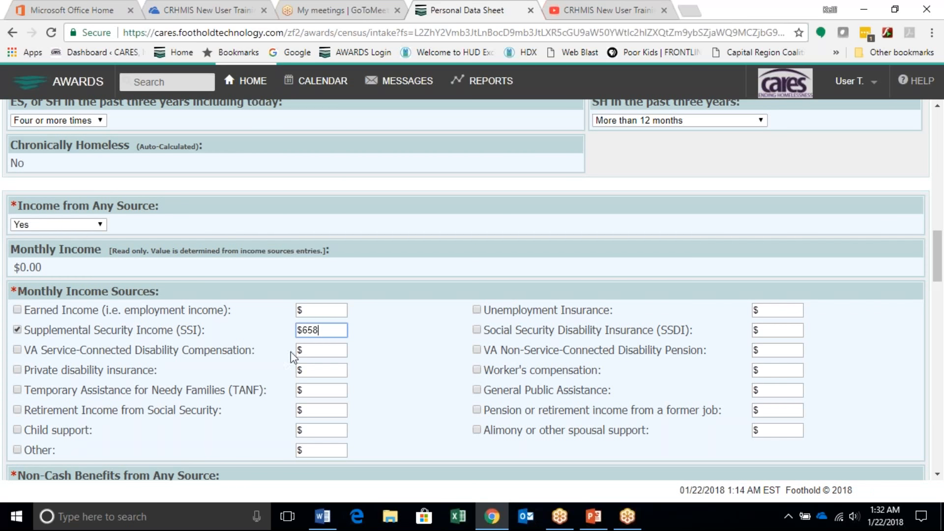
Step: Add General Public Assistance as a monthly income source with an amount of $327
click(477, 390)
click(777, 391)
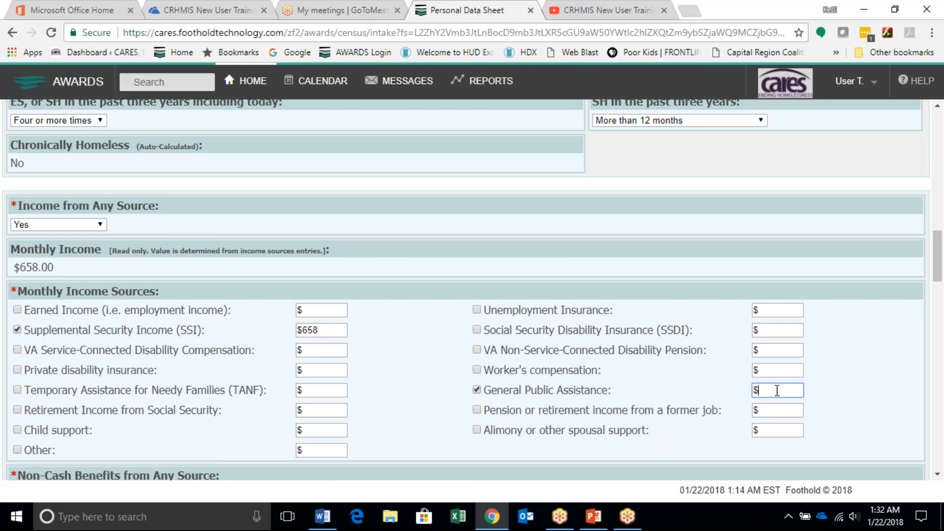
text(327)
key(Tab)
drag(54, 267, 19, 269)
Step: Set Non-Cash Benefits from Any Source to Yes and select SNAP (Food Stamps) as the benefit
scroll(322, 371, down, 1)
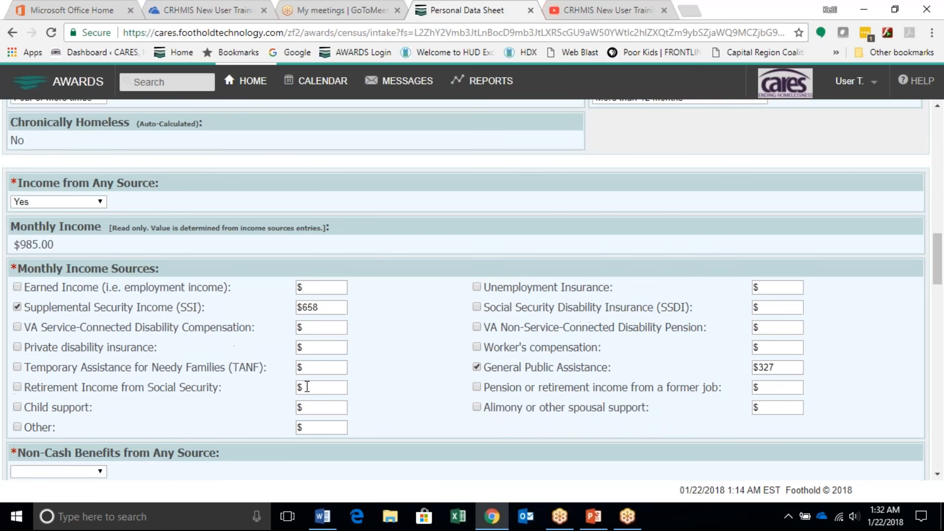
scroll(307, 387, down, 3)
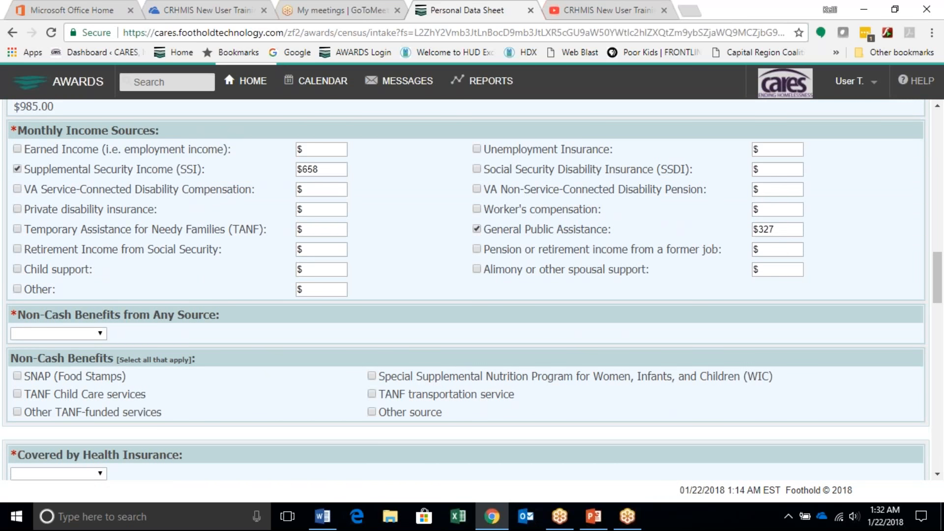
click(105, 335)
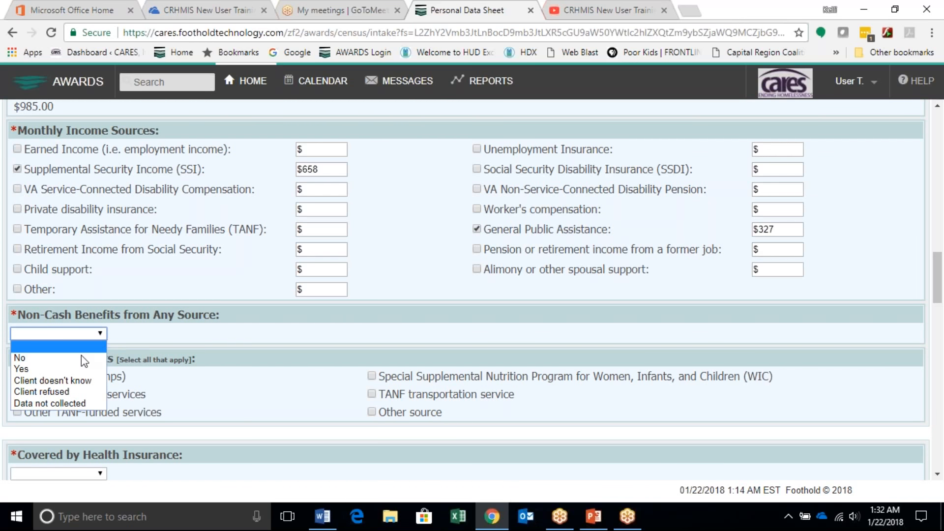
click(49, 371)
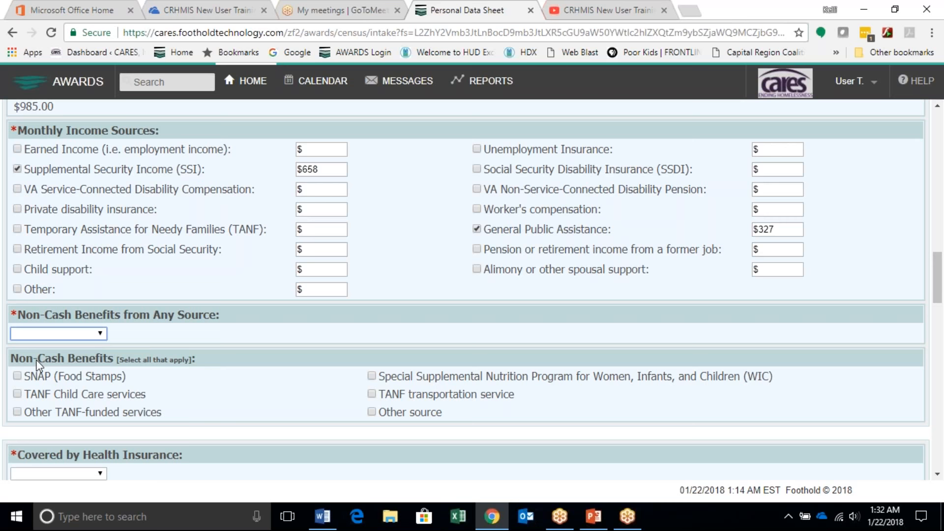
click(18, 377)
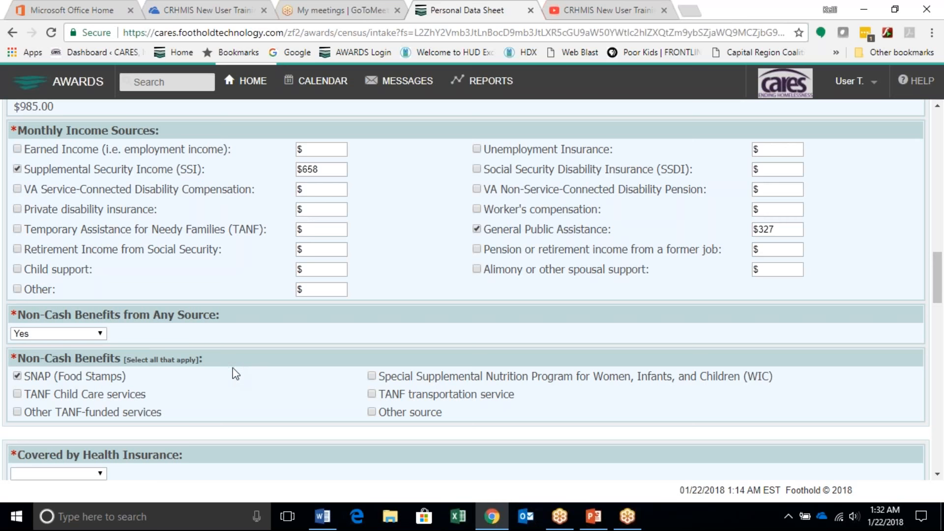
Step: Set Covered by Health Insurance to Yes
scroll(204, 398, down, 2)
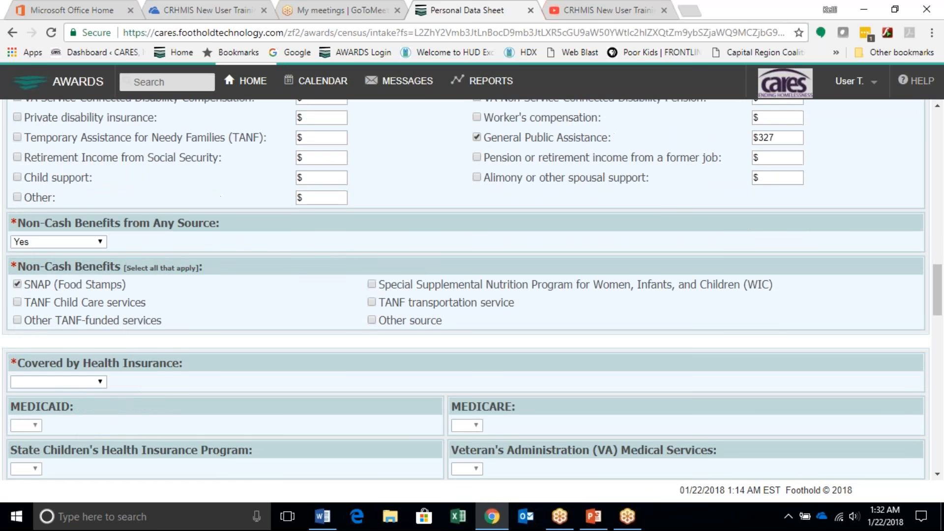
click(101, 384)
click(87, 392)
click(102, 380)
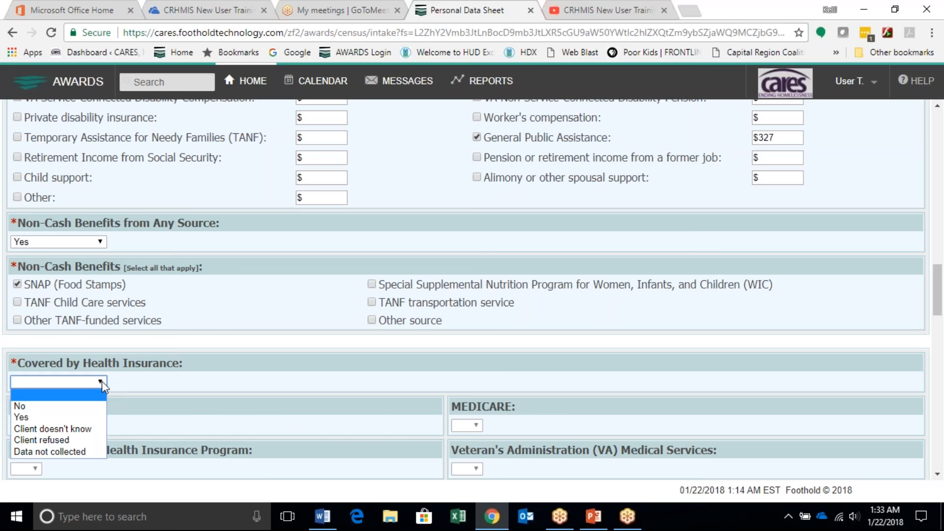
click(40, 416)
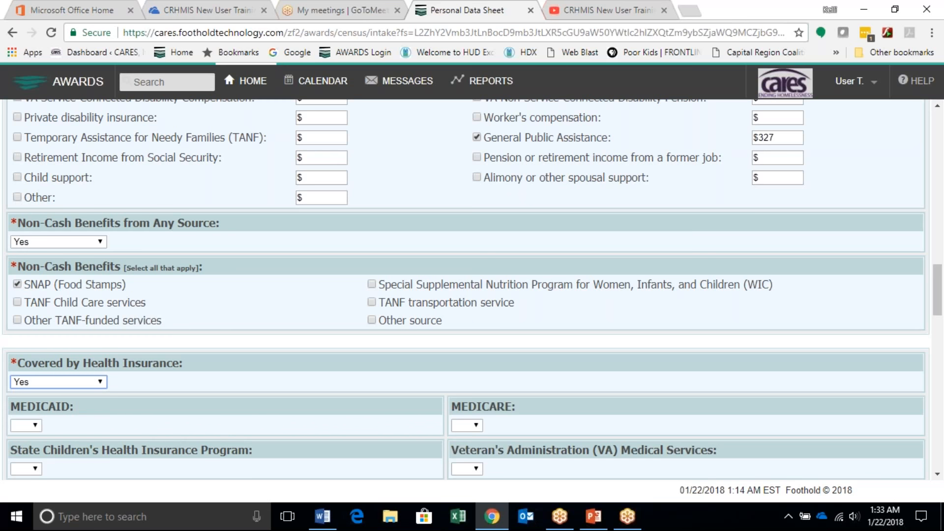
scroll(137, 411, down, 2)
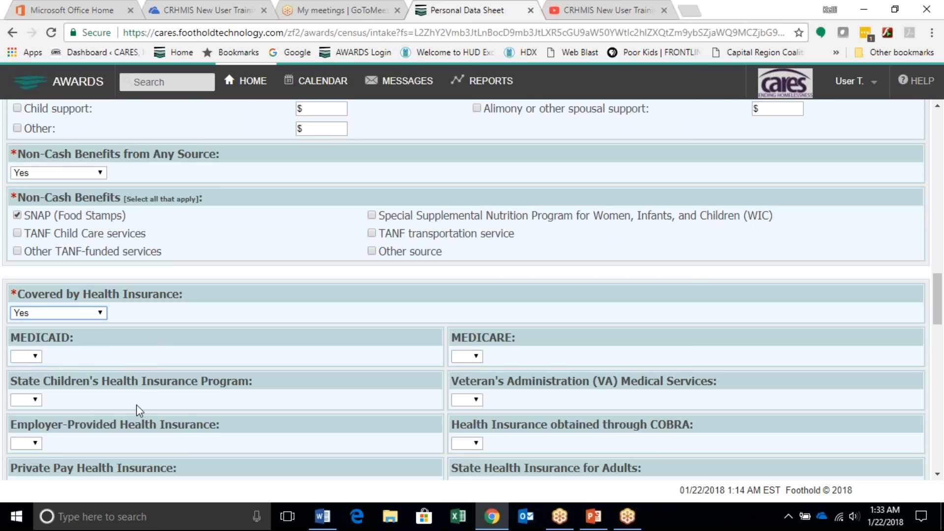
Step: Set MEDICAID to Yes as the applicant's health insurance coverage
click(38, 359)
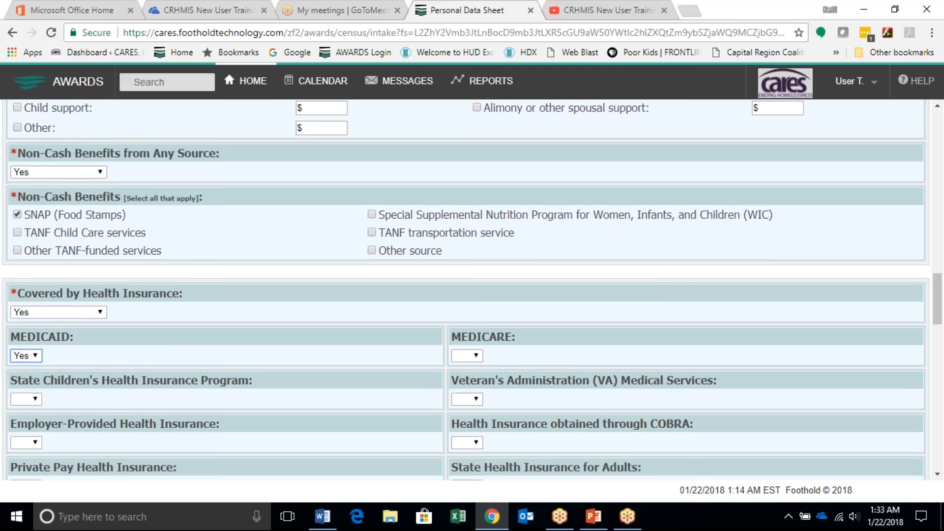
scroll(126, 371, down, 2)
scroll(472, 290, down, 3)
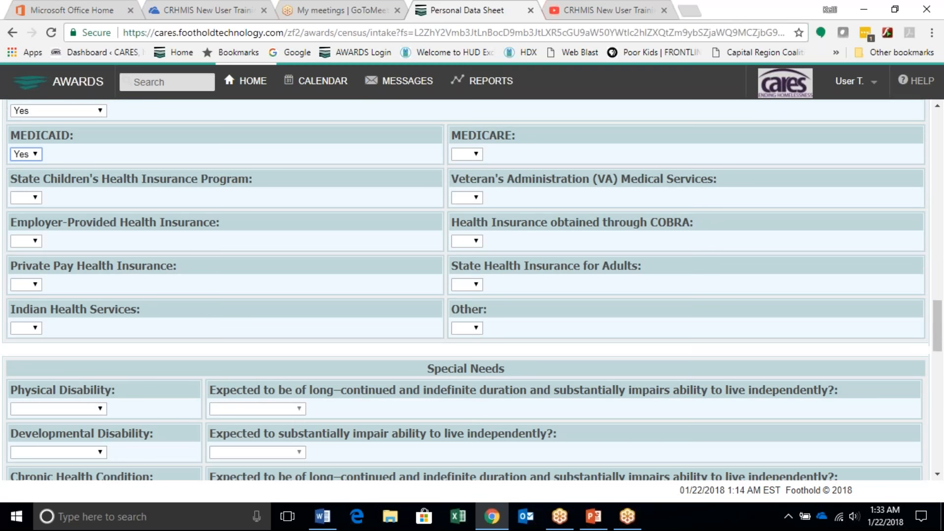
Step: In the Special Needs section, set both Physical Disability and Developmental Disability to No
scroll(129, 368, down, 3)
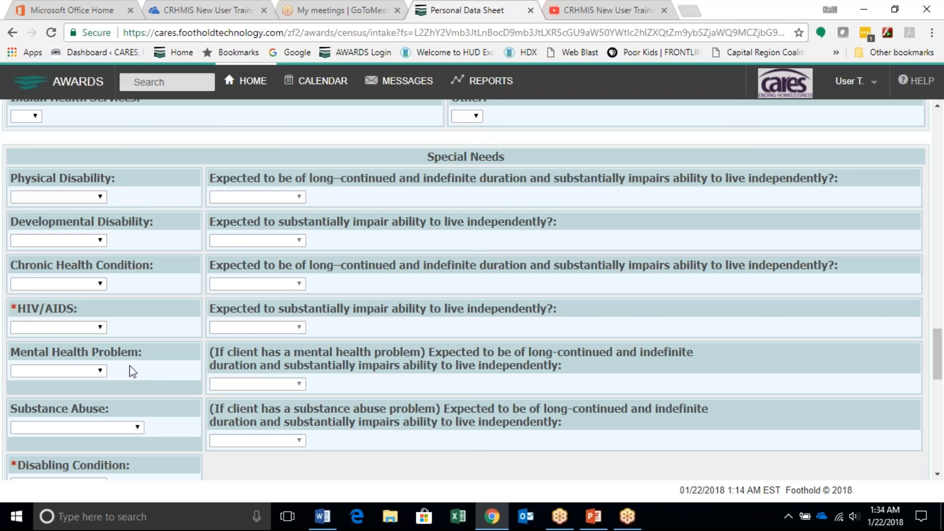
scroll(132, 371, down, 1)
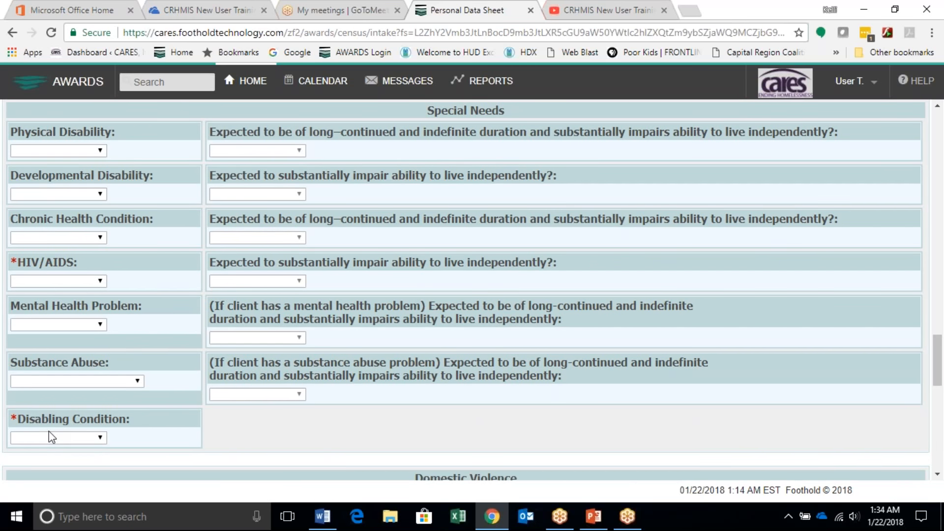
scroll(43, 441, up, 2)
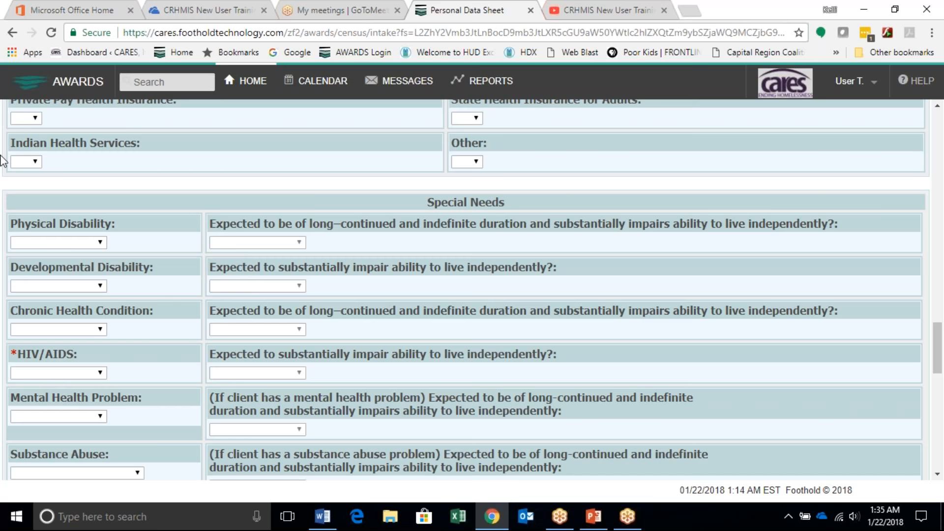
click(101, 242)
click(98, 238)
click(70, 266)
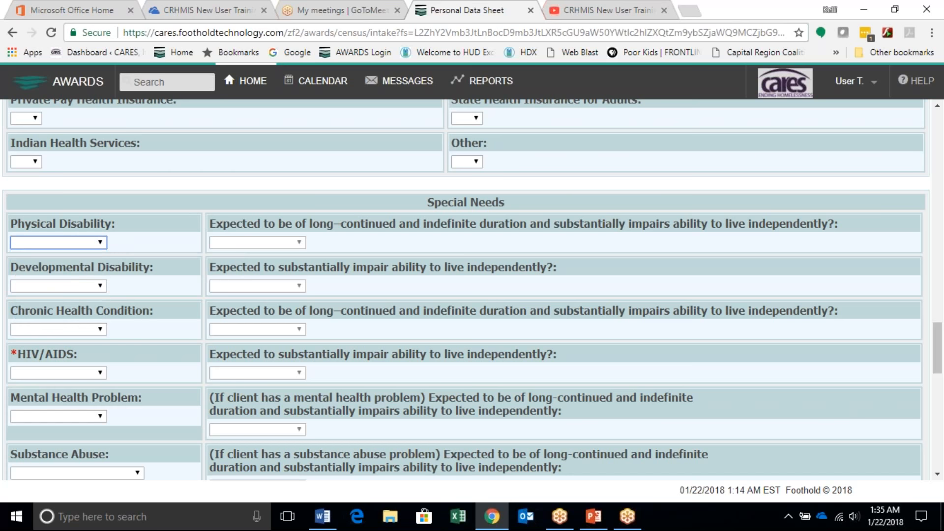
click(79, 286)
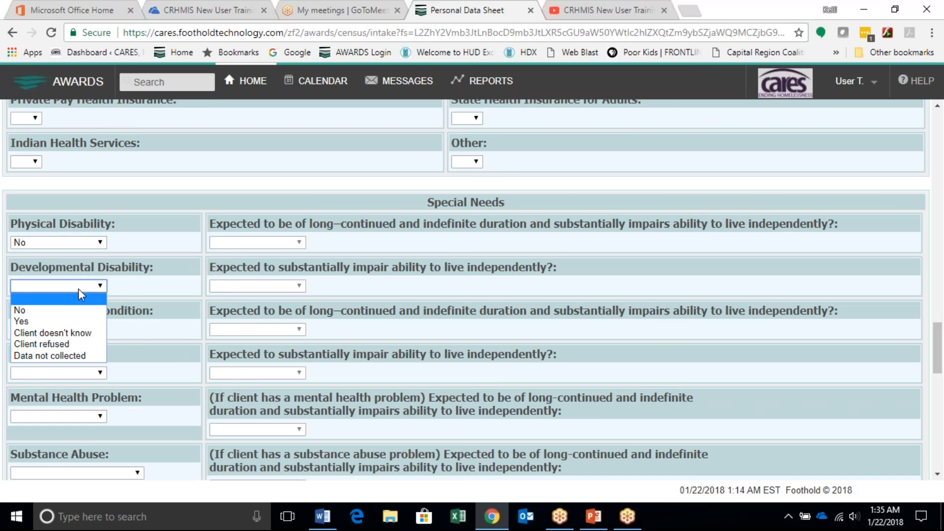
click(69, 311)
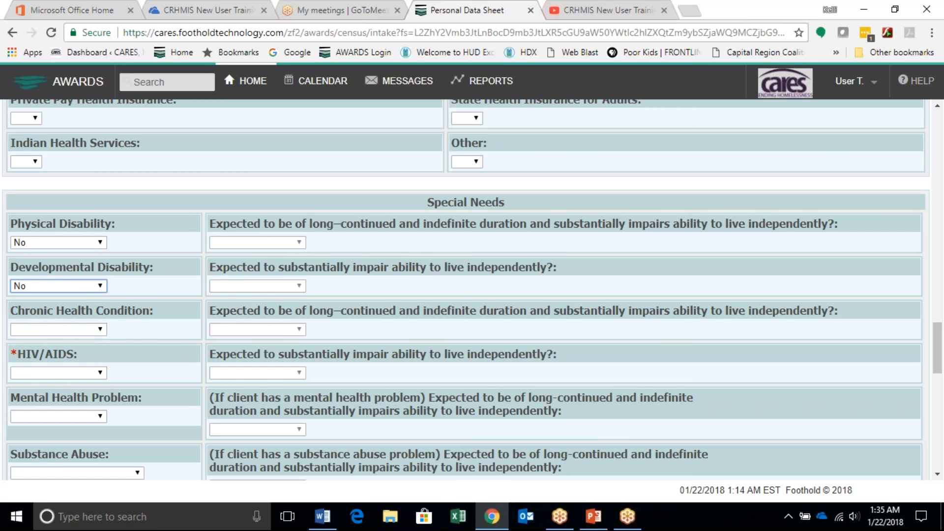
Step: Set Chronic Health Condition to Yes and answer No to its long-continued duration and impaired independent living question
click(98, 330)
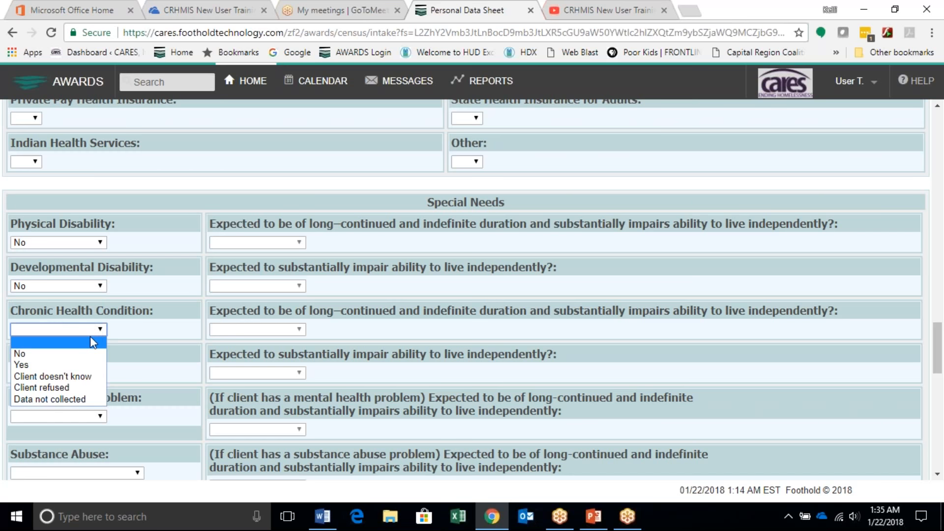
click(30, 365)
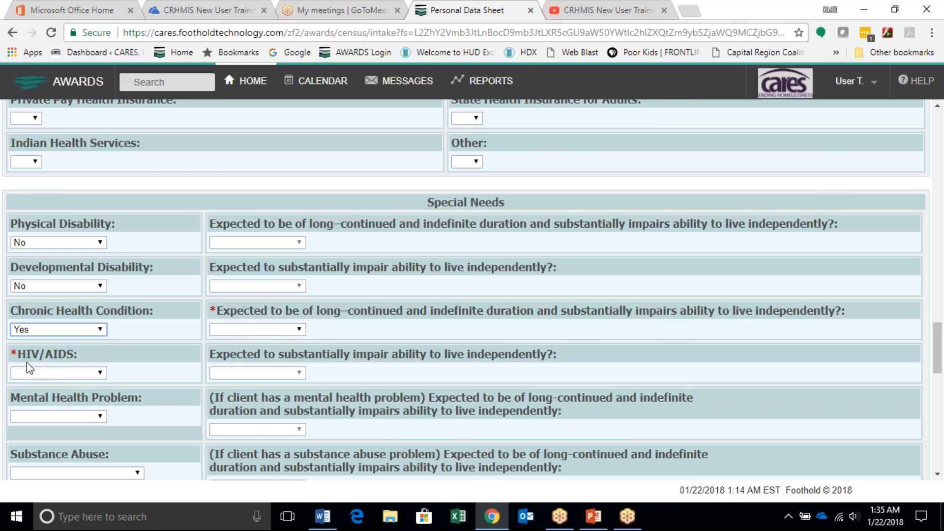
click(34, 331)
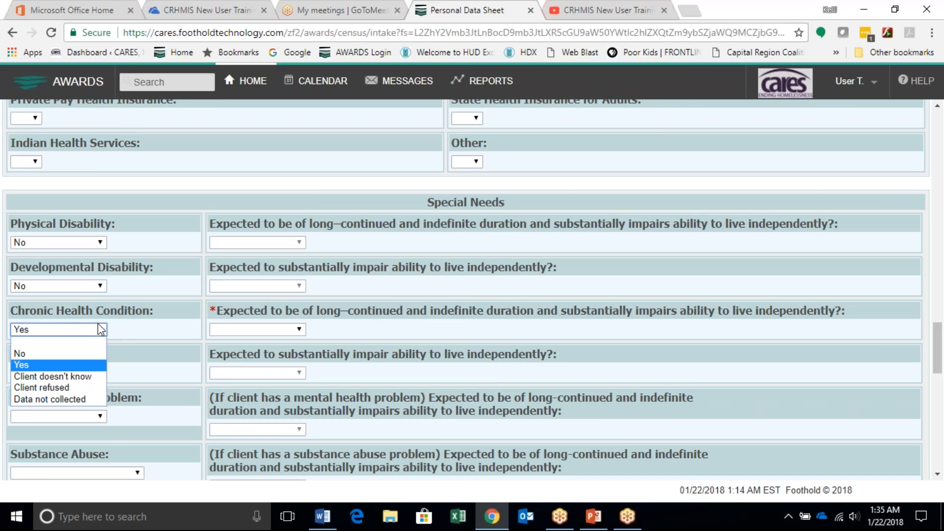
click(137, 330)
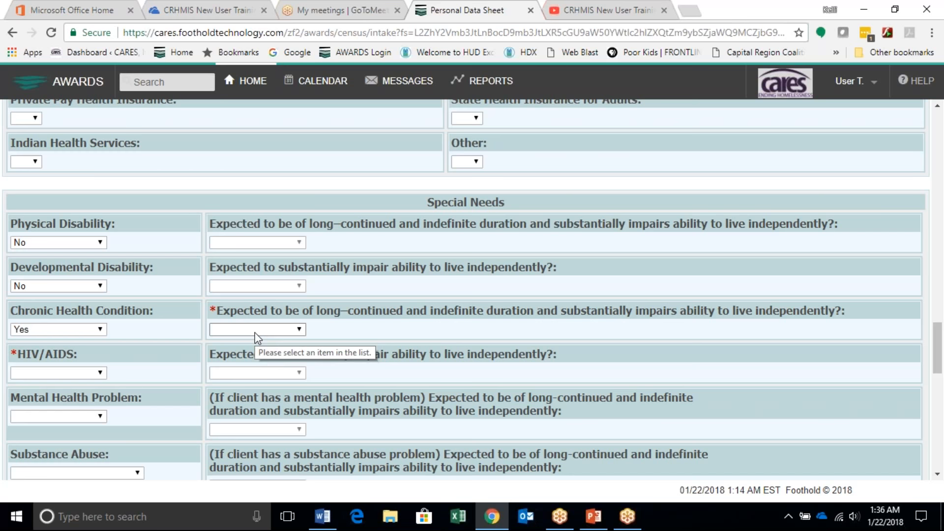
click(254, 330)
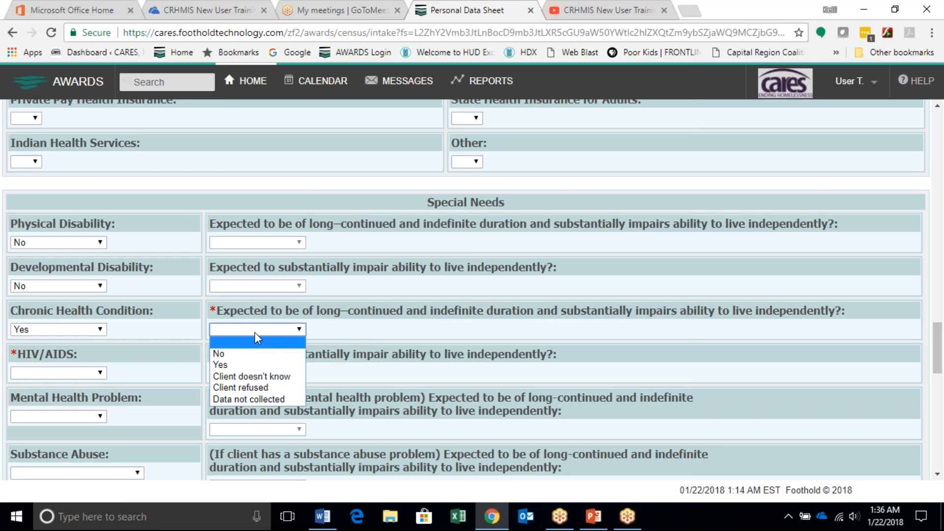
click(226, 354)
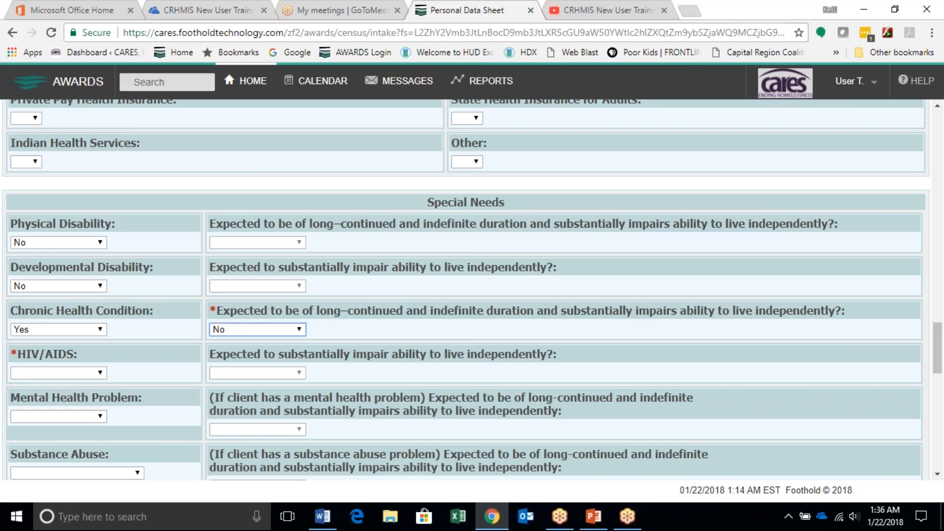
Step: Set HIV/AIDS to No, and set Mental Health Problem to Yes with its long-continued duration and impairment question also Yes
click(78, 369)
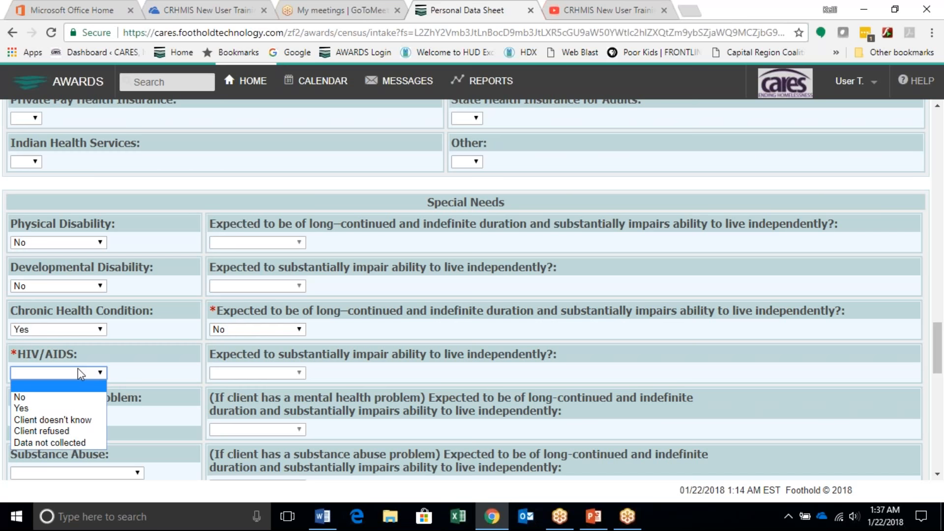
click(55, 397)
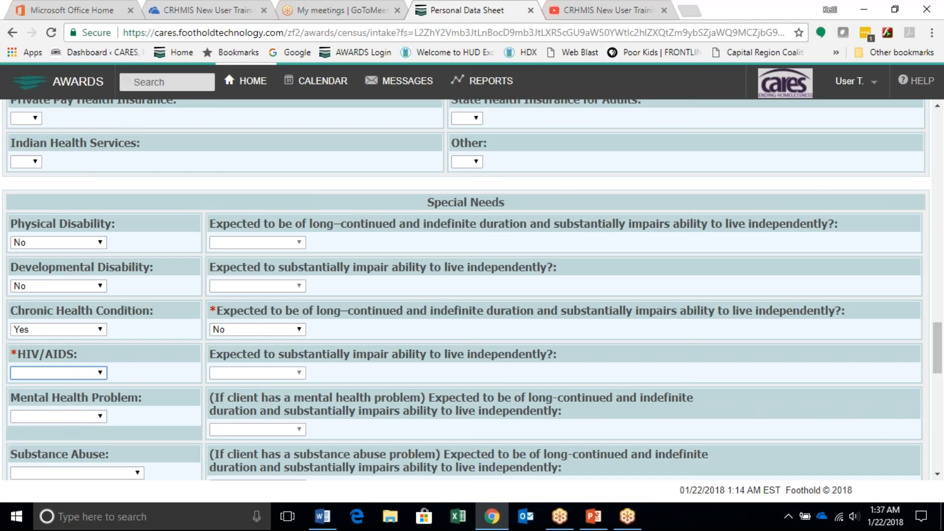
scroll(101, 394, down, 1)
click(98, 394)
click(61, 426)
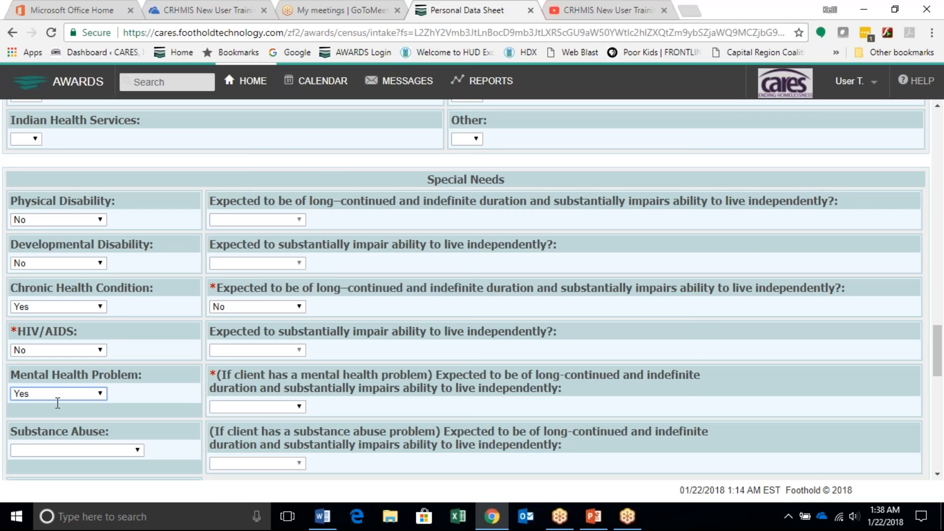
click(258, 411)
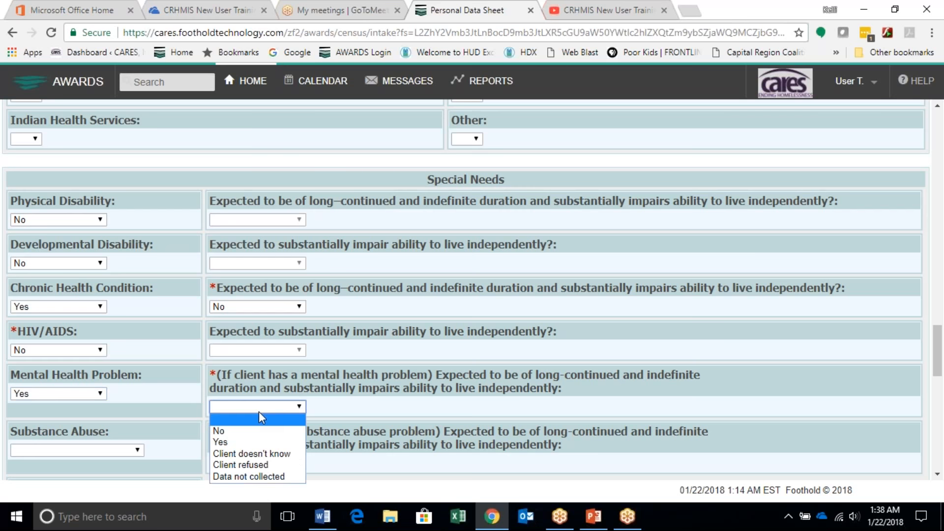
click(243, 442)
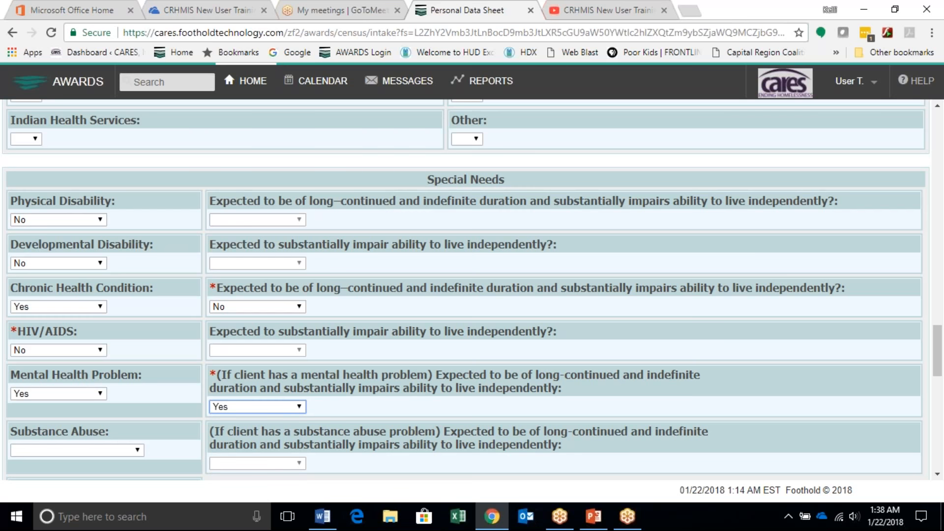
Step: Set Substance Abuse to No and Disabling Condition to Yes
click(159, 431)
scroll(162, 435, down, 1)
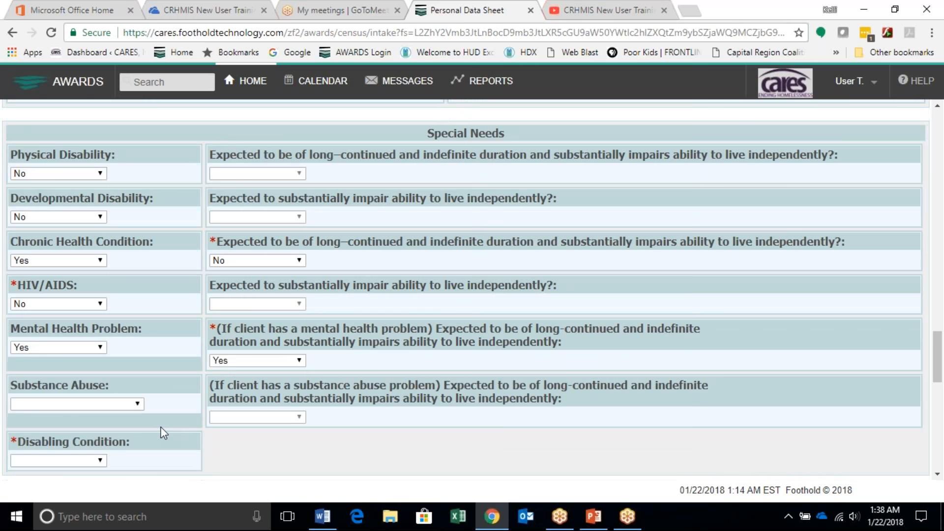
click(140, 402)
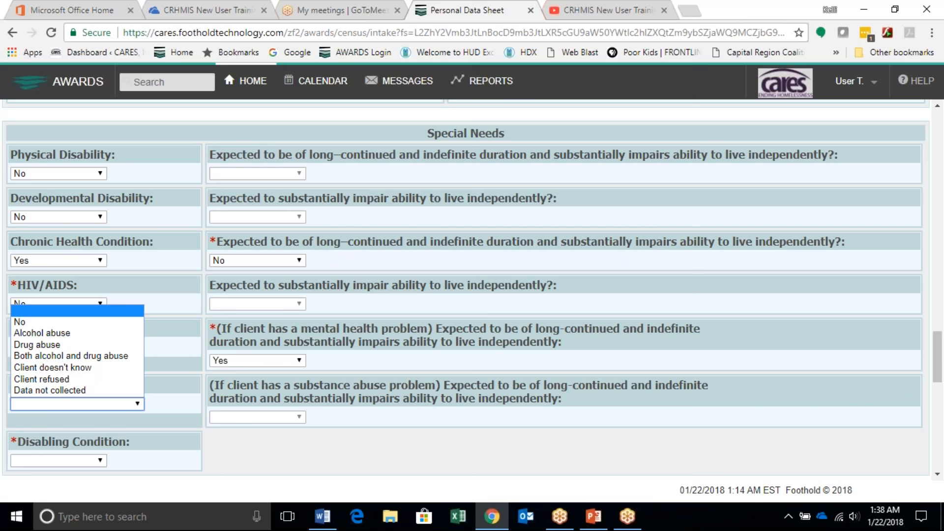
click(34, 322)
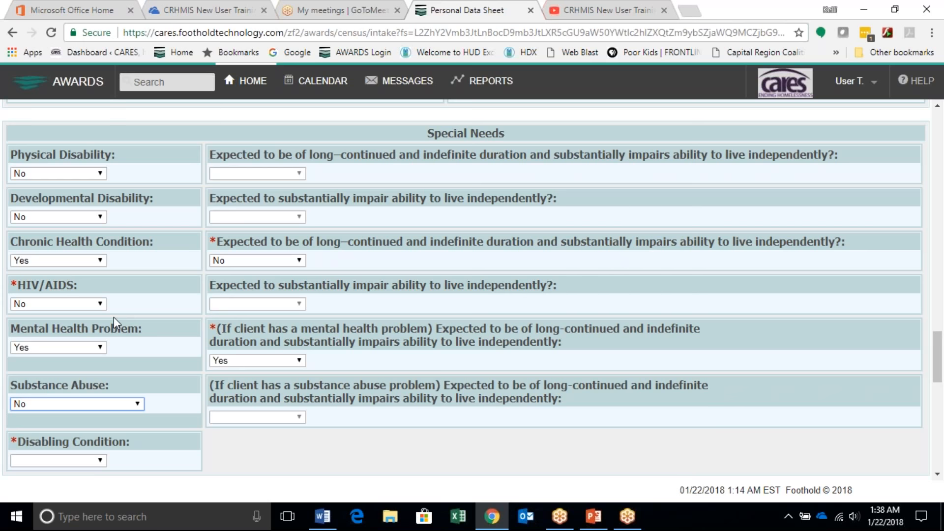
scroll(98, 439, down, 1)
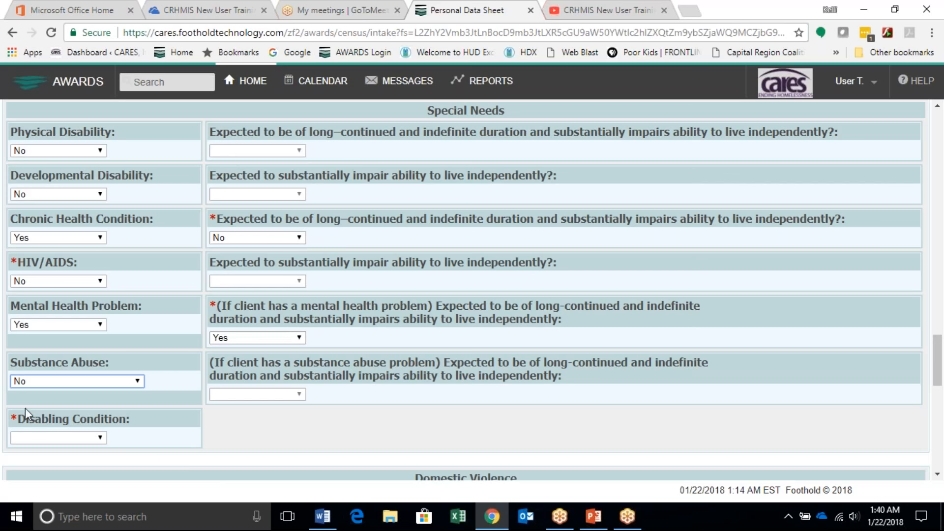
click(68, 439)
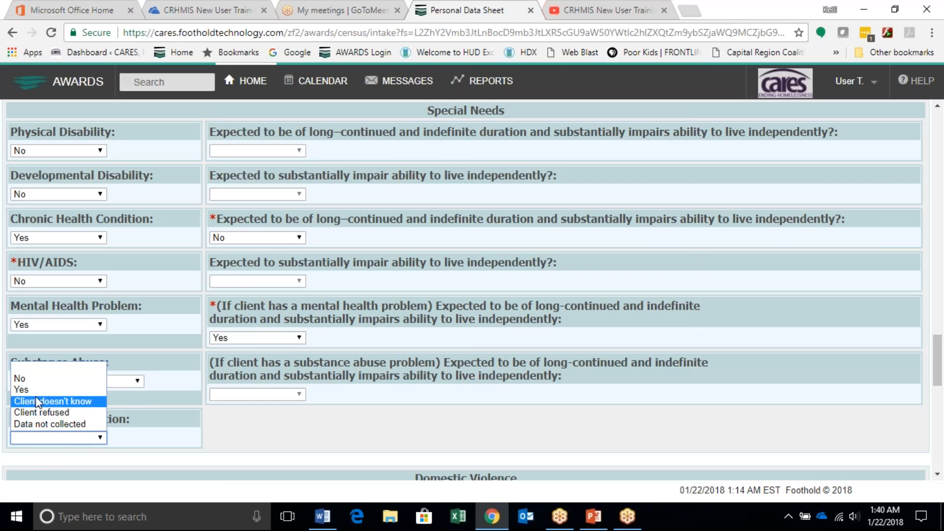
click(34, 390)
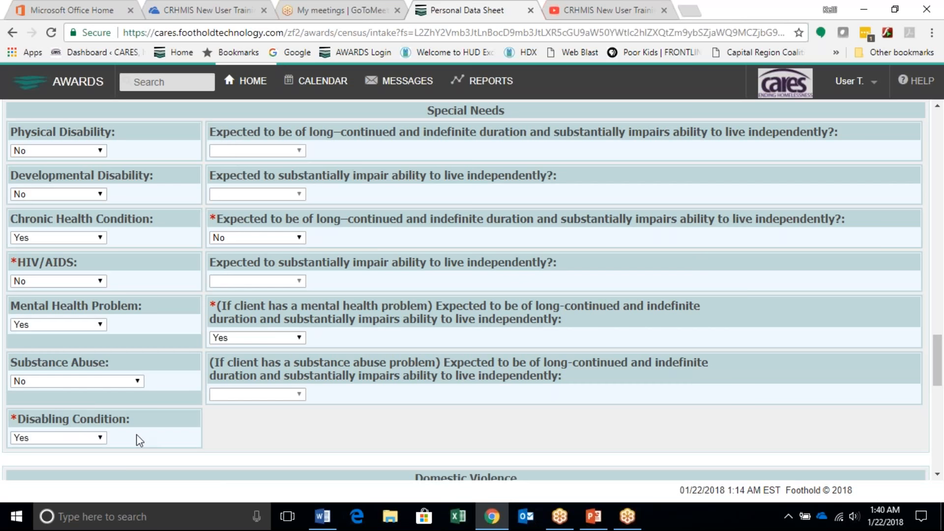
Step: Check the auto-calculated Chronically Homeless value above the income section, and return to the Domestic Violence section
scroll(139, 433, up, 3)
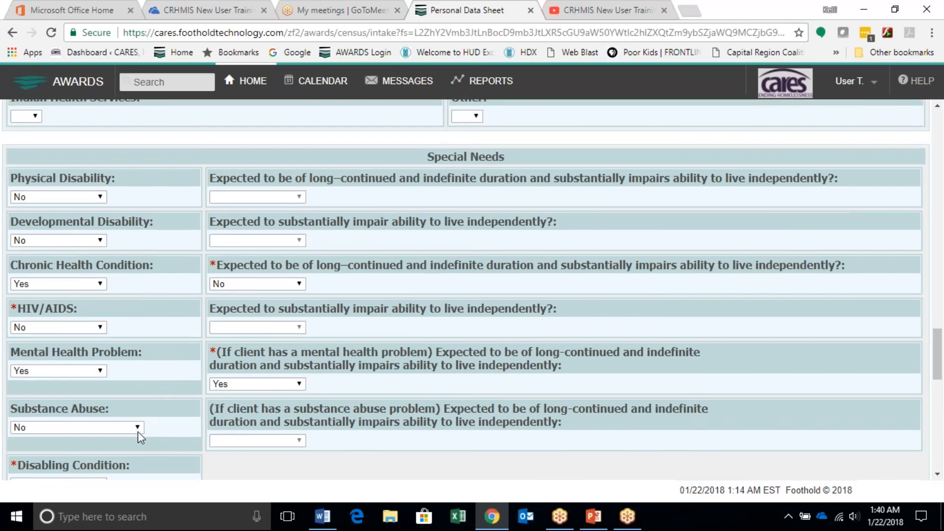
scroll(140, 426, up, 12)
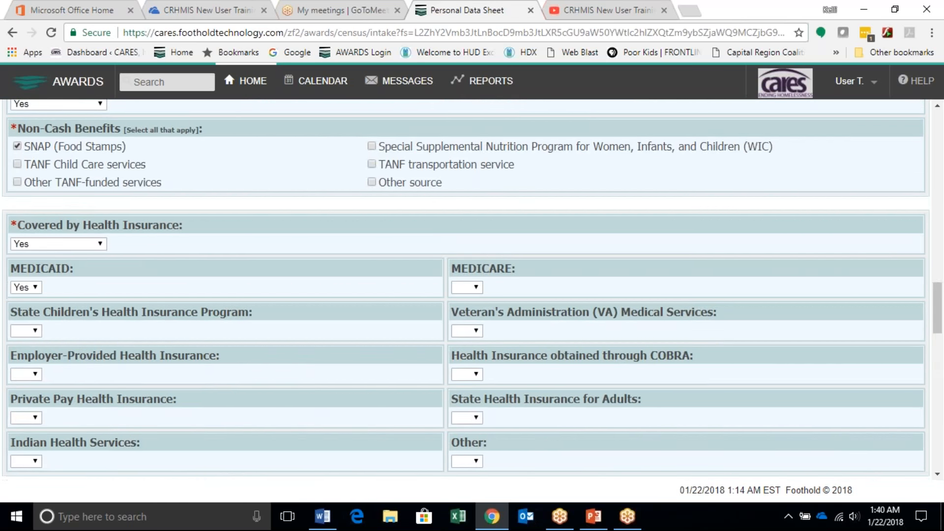
scroll(34, 258, up, 7)
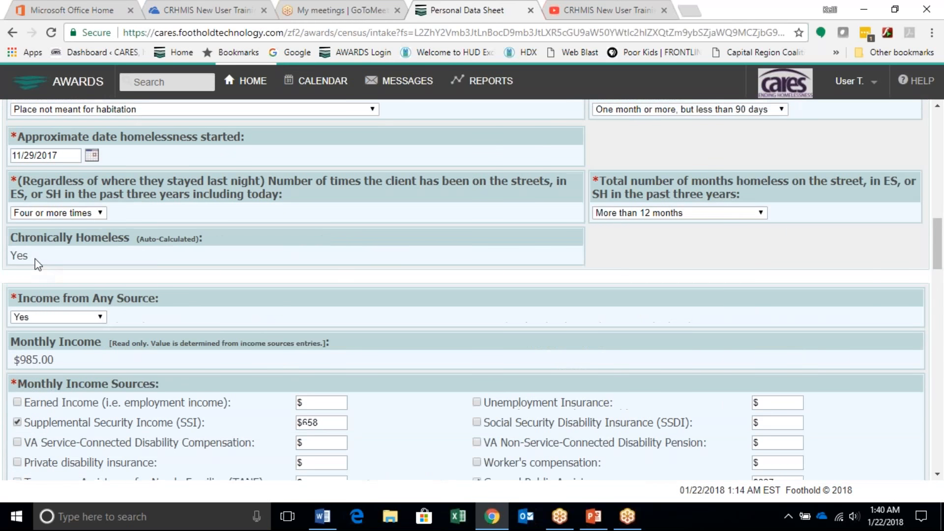
triple_click(11, 267)
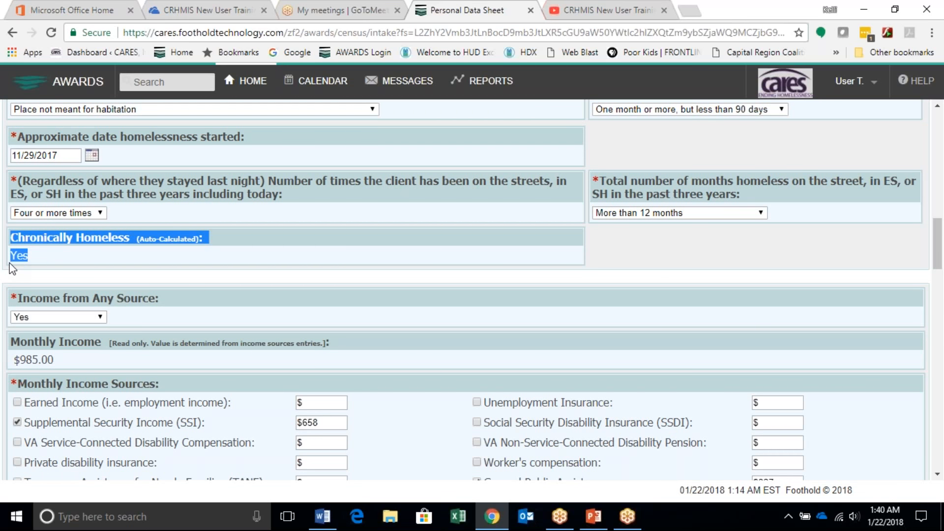
scroll(36, 335, down, 7)
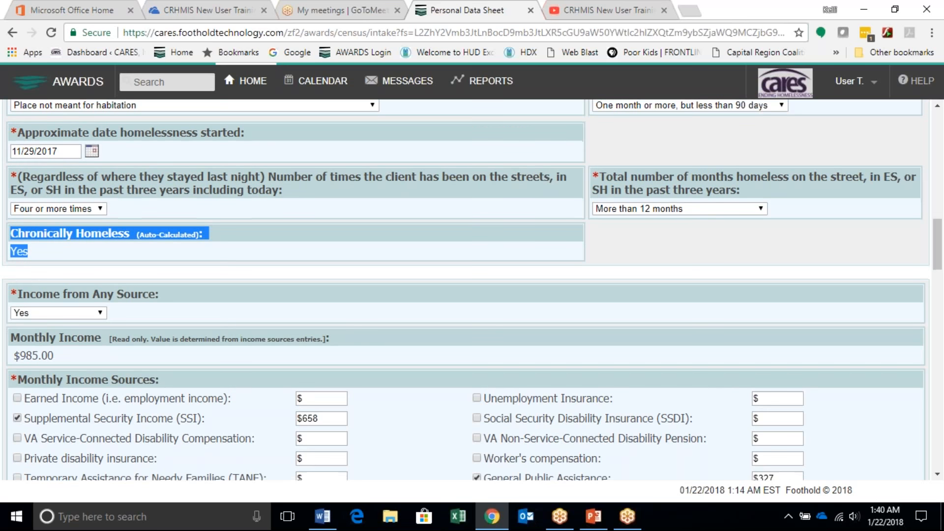
scroll(466, 290, down, 6)
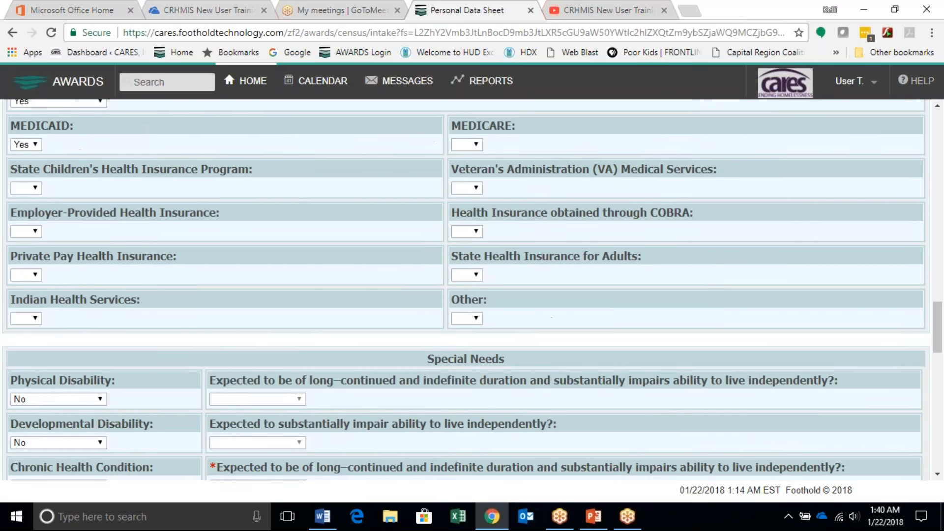
scroll(58, 366, down, 4)
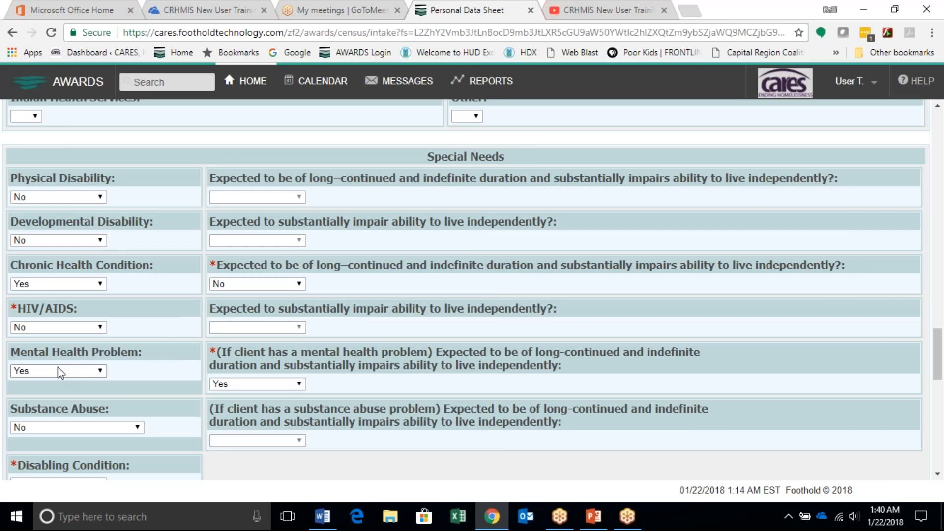
scroll(59, 369, down, 1)
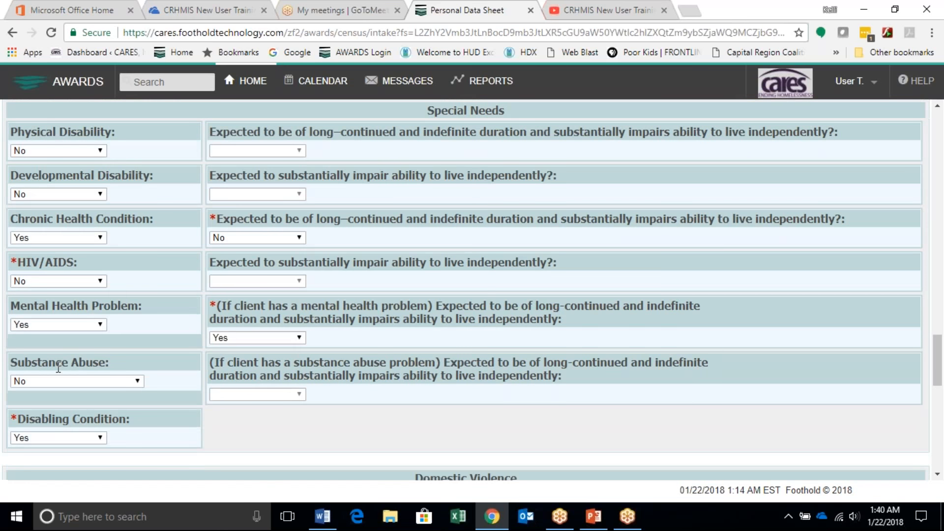
scroll(58, 368, down, 2)
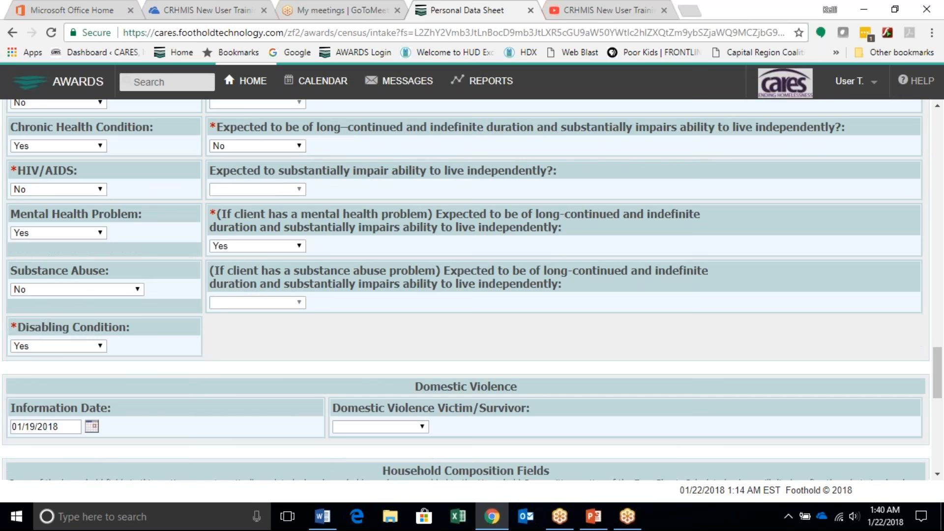
scroll(234, 361, down, 1)
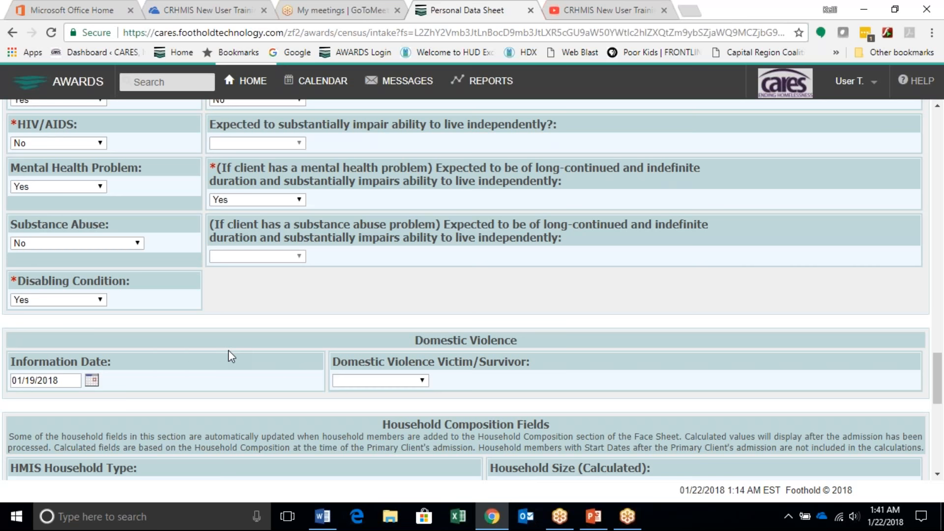
Step: Set Domestic Violence Victim/Survivor to Yes, with the experience occurring Three to six months ago and currently fleeing set to No
click(417, 379)
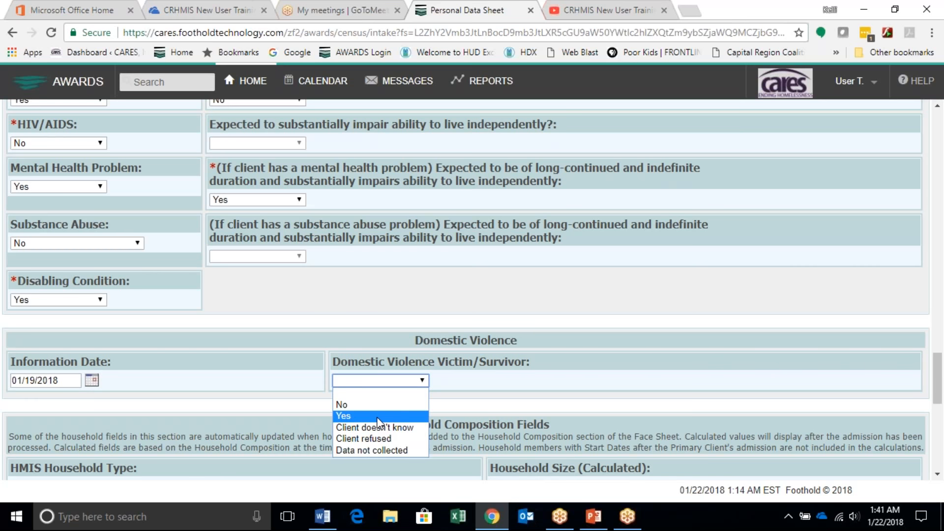
click(378, 417)
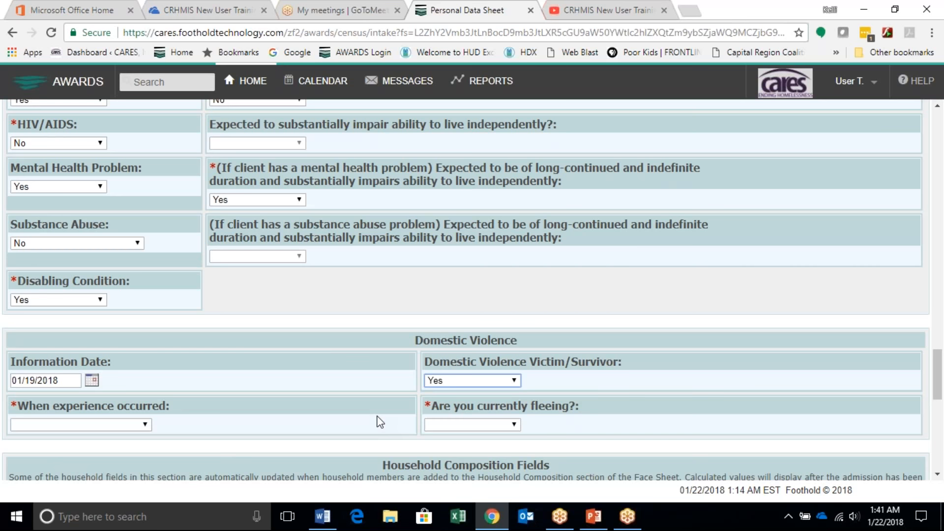
click(114, 422)
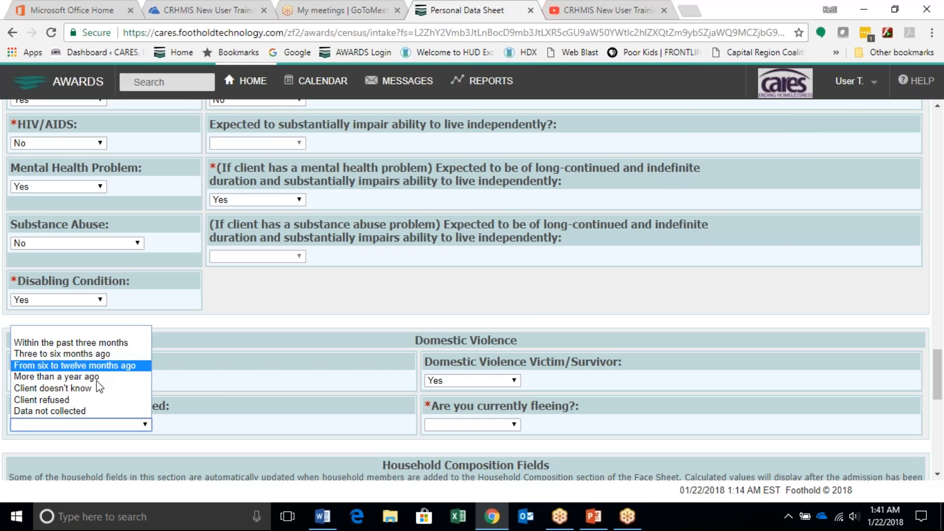
click(83, 353)
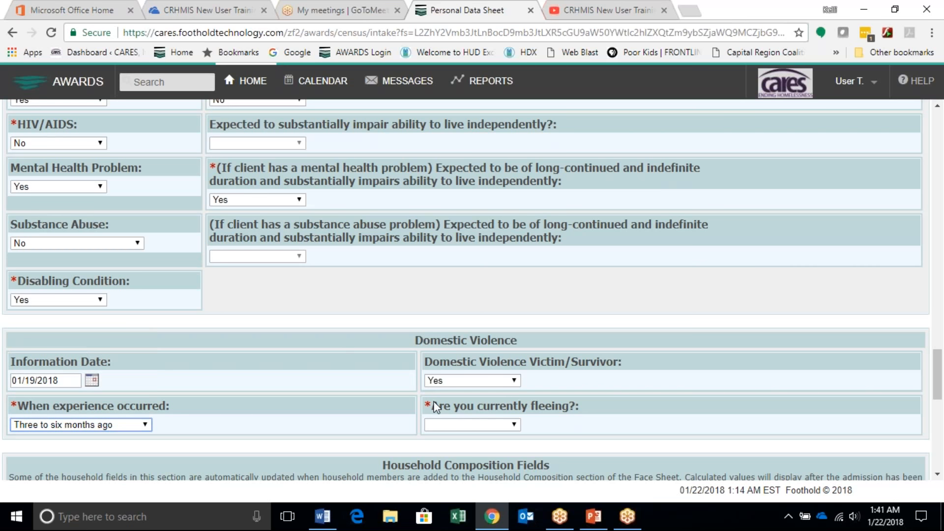
click(472, 423)
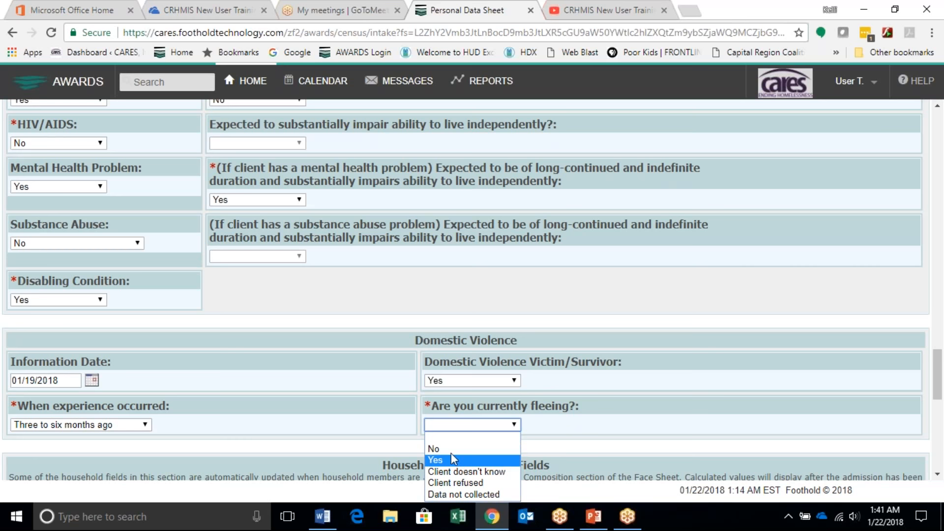
click(354, 419)
key(Down)
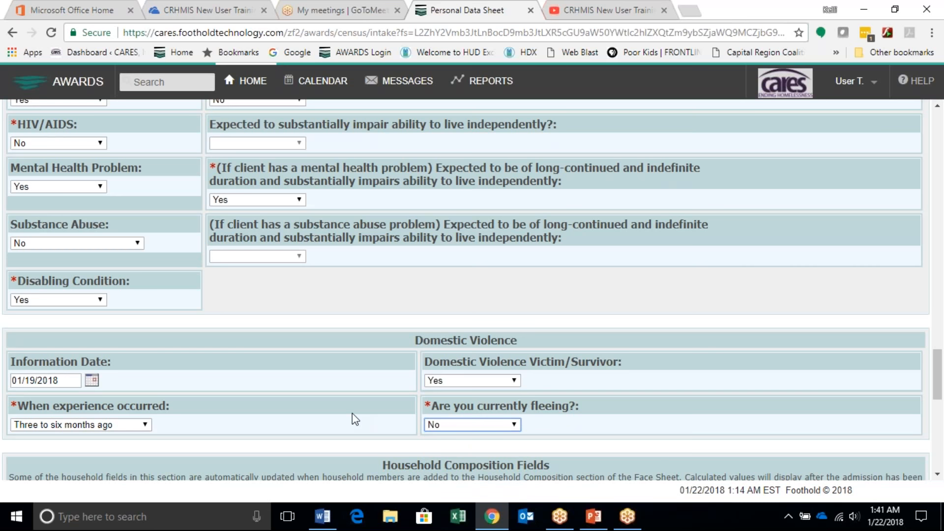
Step: Open the Zip Code Lookup for the last permanent address in the Non-HMIS Data Elements section
scroll(352, 413, down, 3)
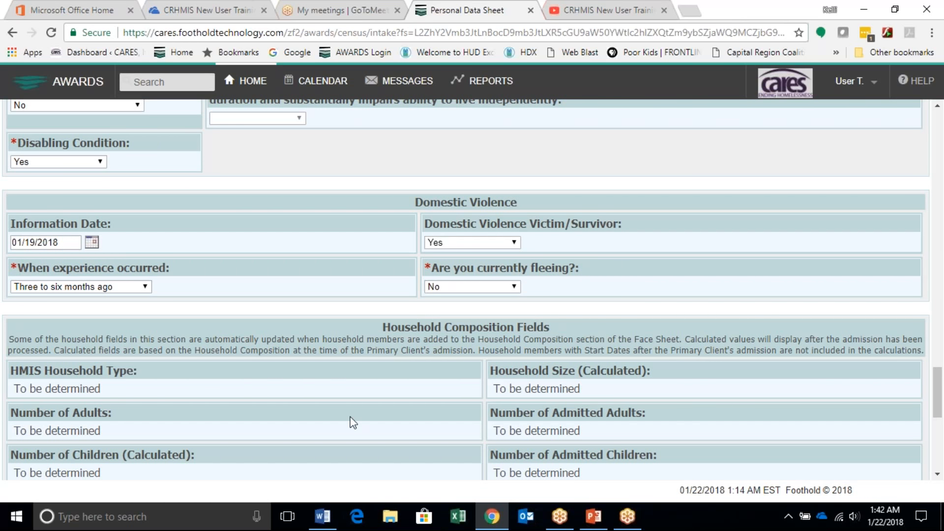
scroll(351, 422, down, 2)
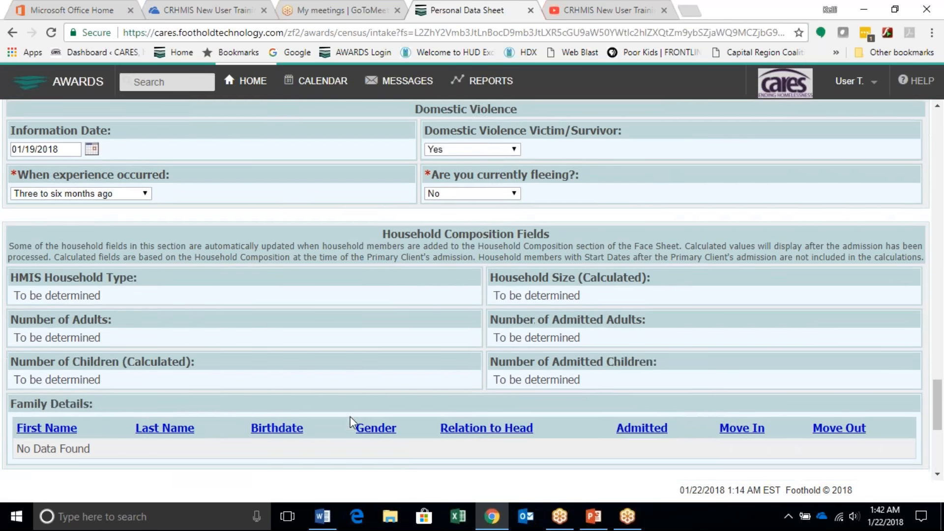
scroll(352, 422, down, 1)
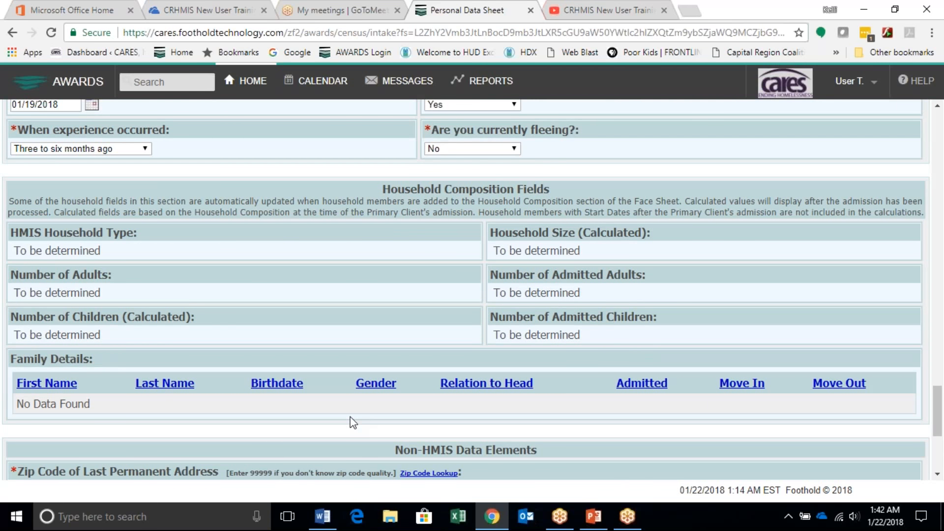
scroll(350, 422, down, 3)
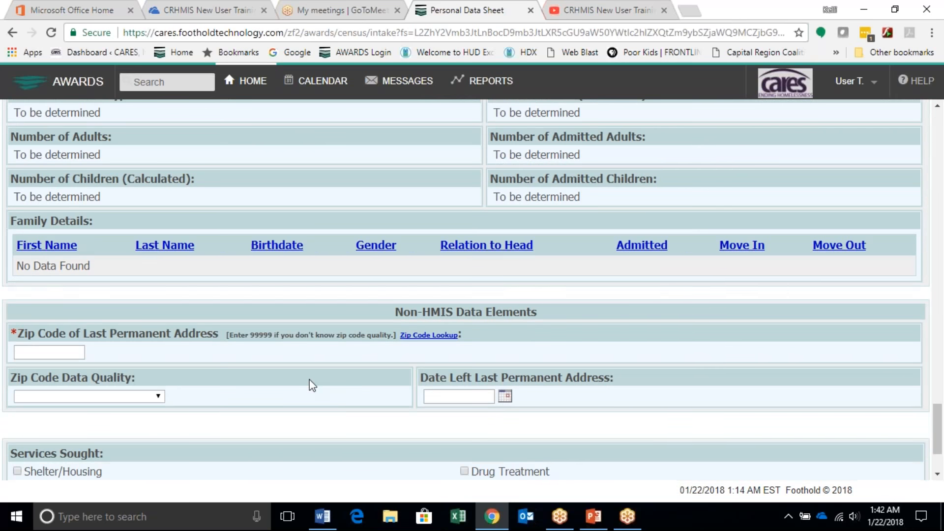
scroll(312, 381, down, 1)
click(59, 308)
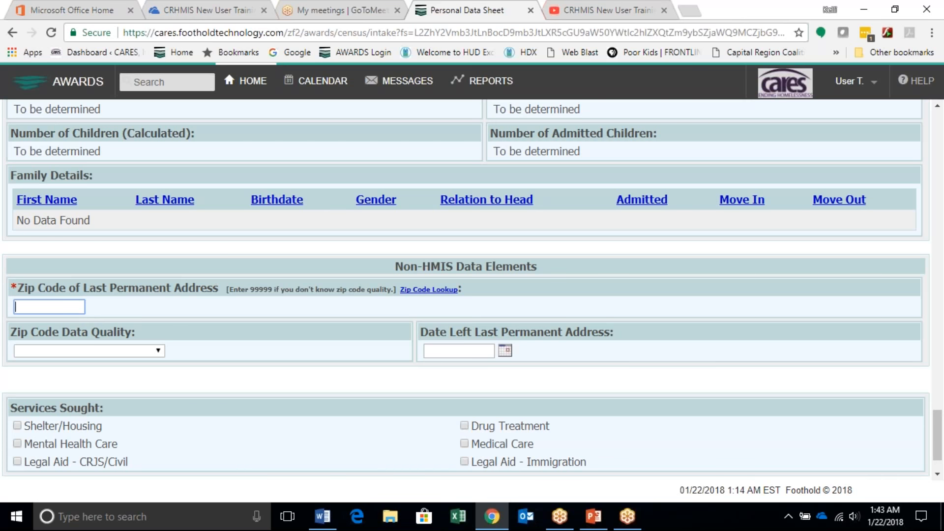
click(441, 295)
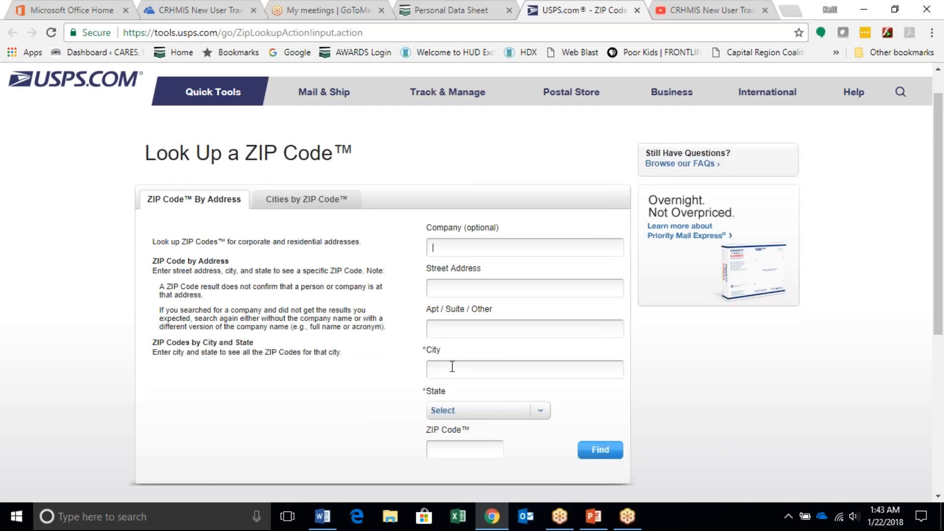
Step: Fill the ZIP code lookup with East Greenbus as the city and NY - New York as the state
click(453, 367)
text(E)
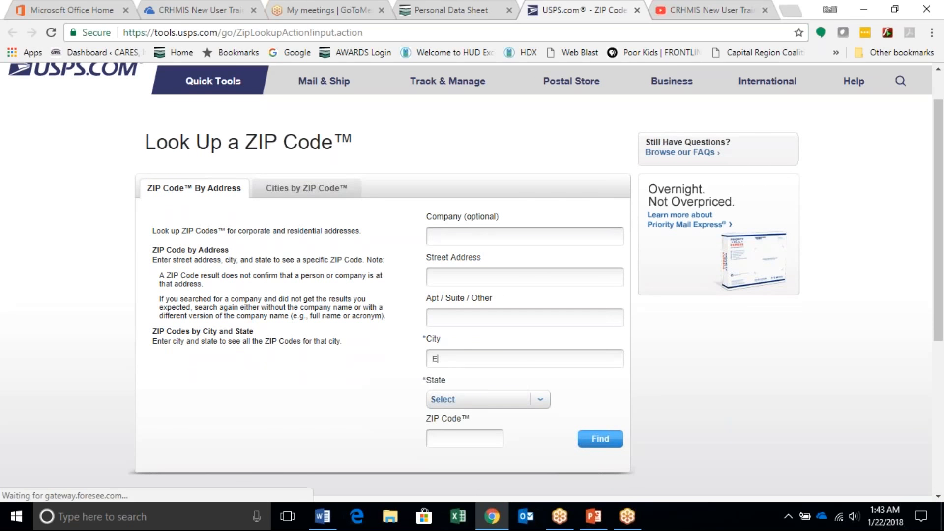
text(ast Greenbus)
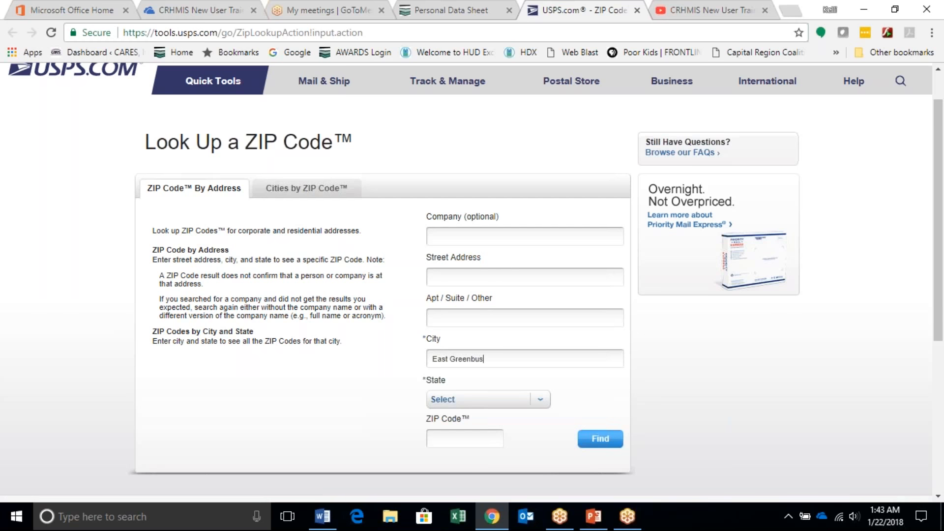
click(539, 406)
scroll(491, 380, down, 1)
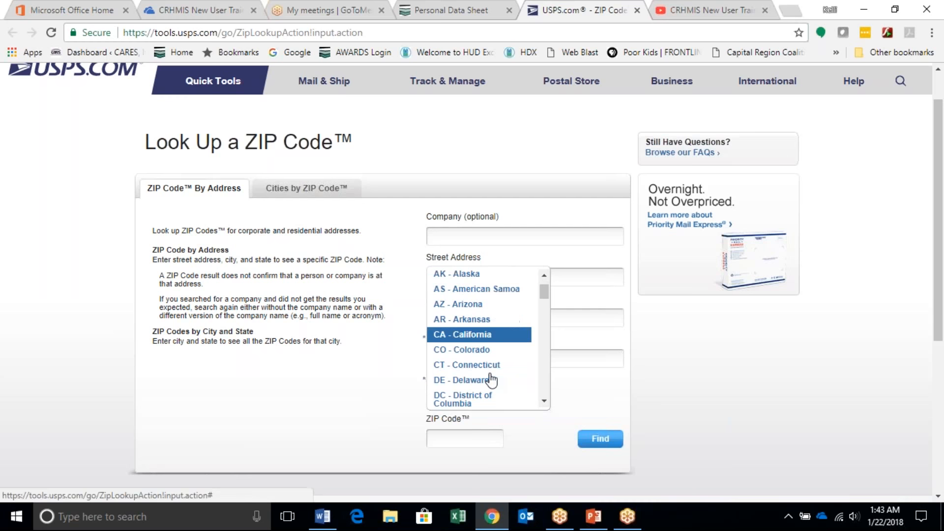
scroll(490, 380, down, 12)
scroll(491, 379, up, 3)
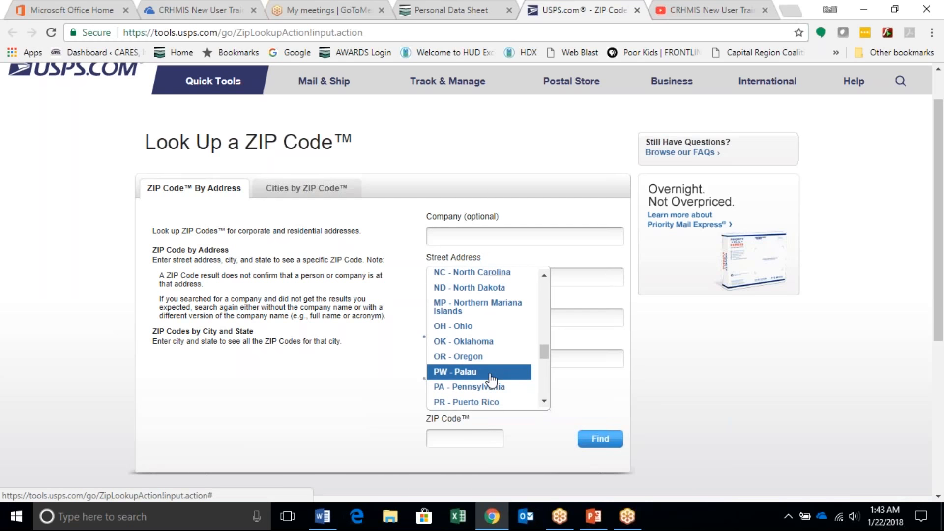
click(466, 284)
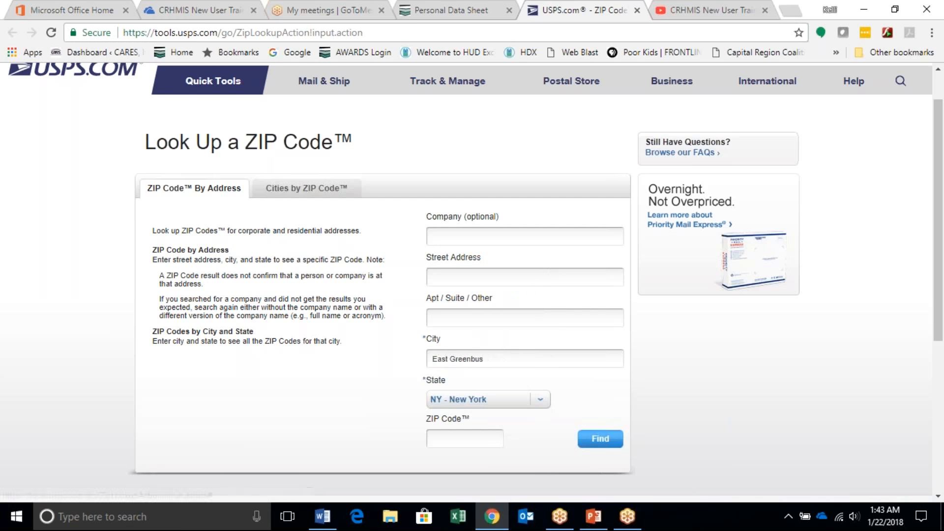
Step: Correct the city to East Greenbush, run the ZIP code search and select the resulting code
click(497, 358)
text(h)
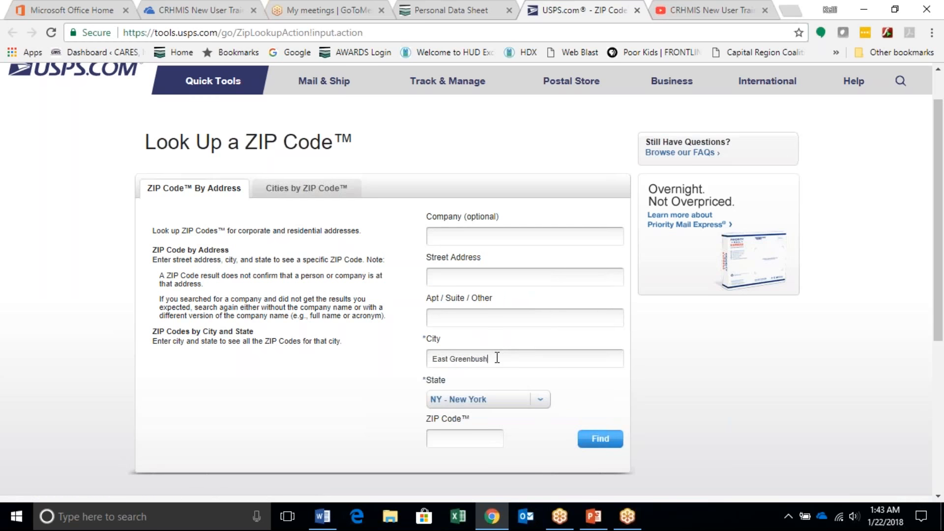
click(607, 438)
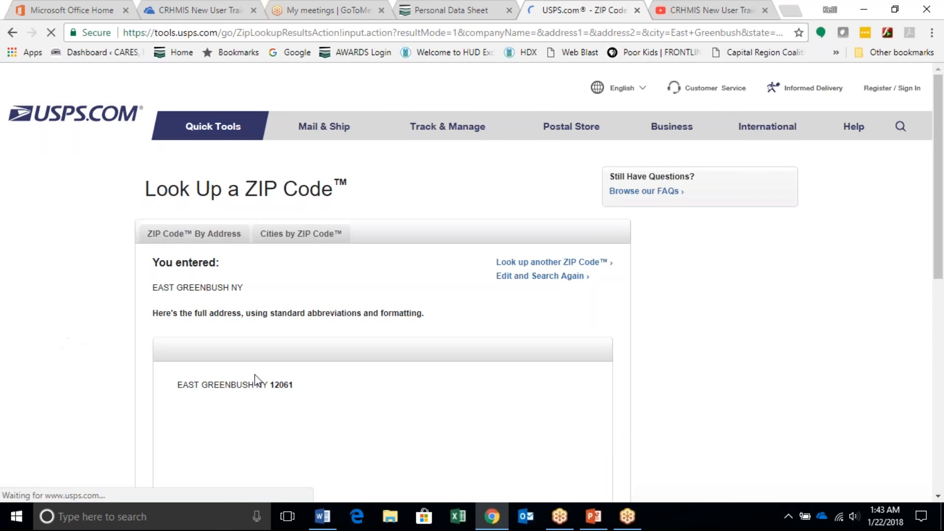
drag(271, 386, 345, 399)
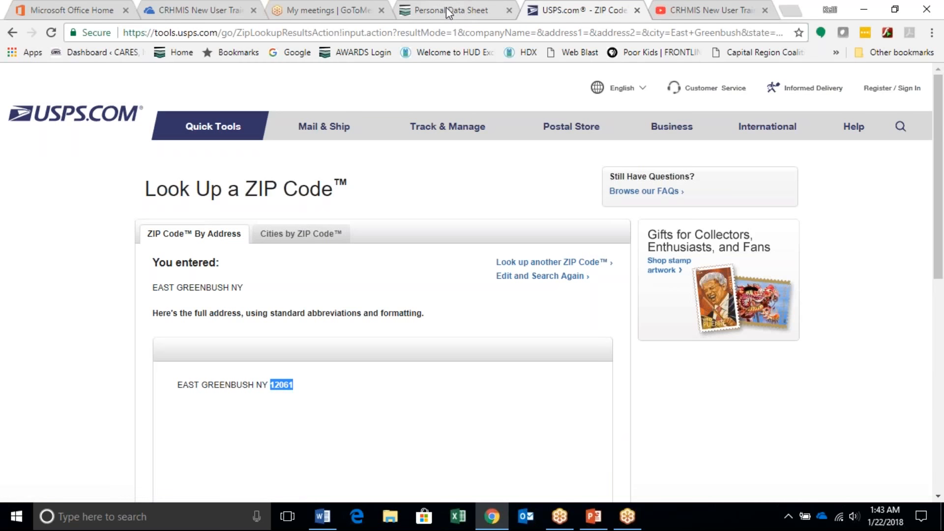
Step: Return to the Personal Data Sheet and enter 12601 as the Zip Code of Last Permanent Address
click(469, 14)
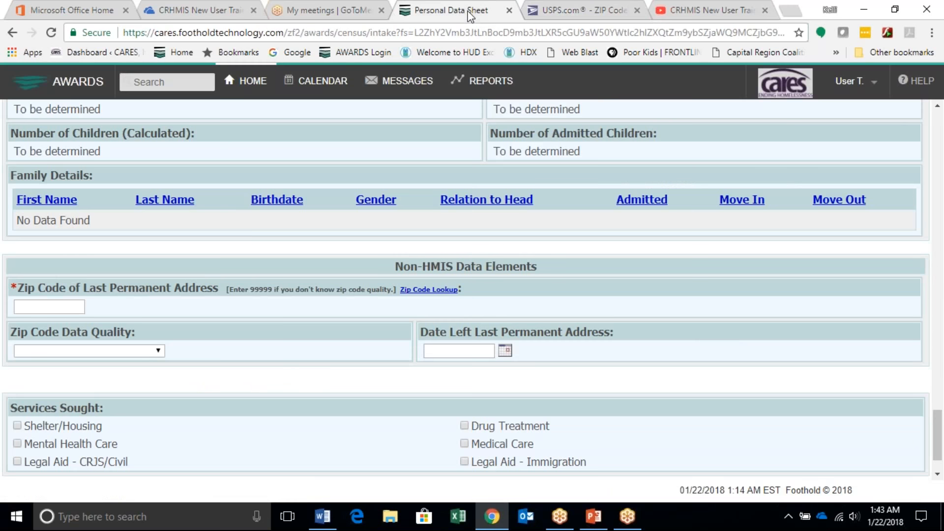
scroll(148, 270, down, 1)
click(49, 246)
text(12)
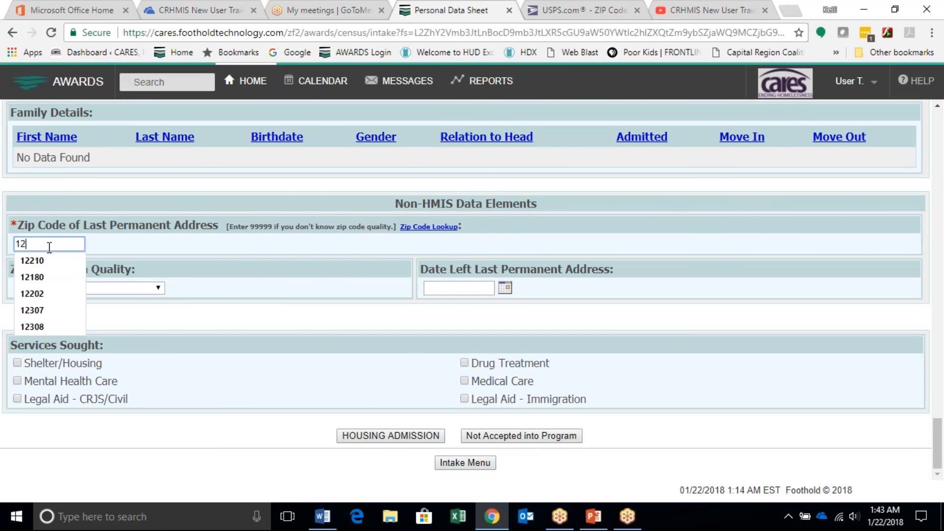
text(601)
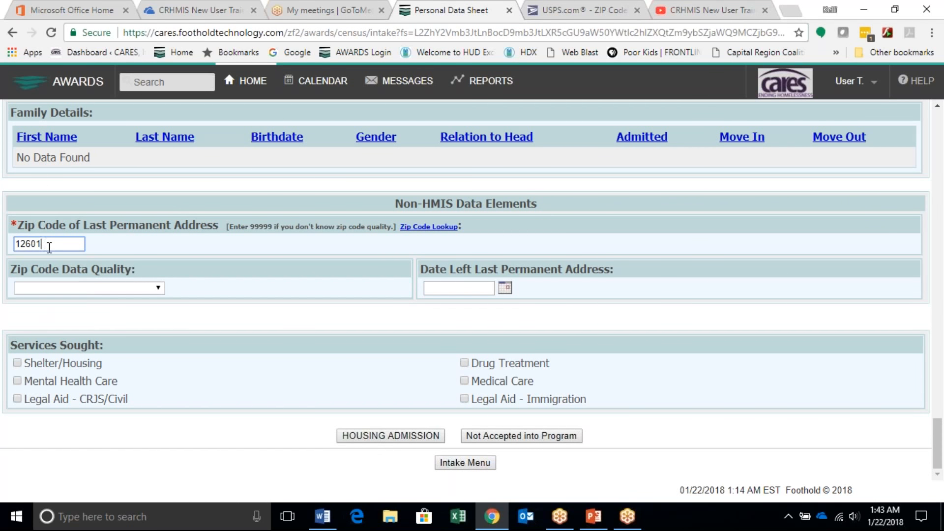
click(259, 244)
Step: Submit the intake for housing admission and confirm the client's name, date of birth and SSN as correct
click(371, 434)
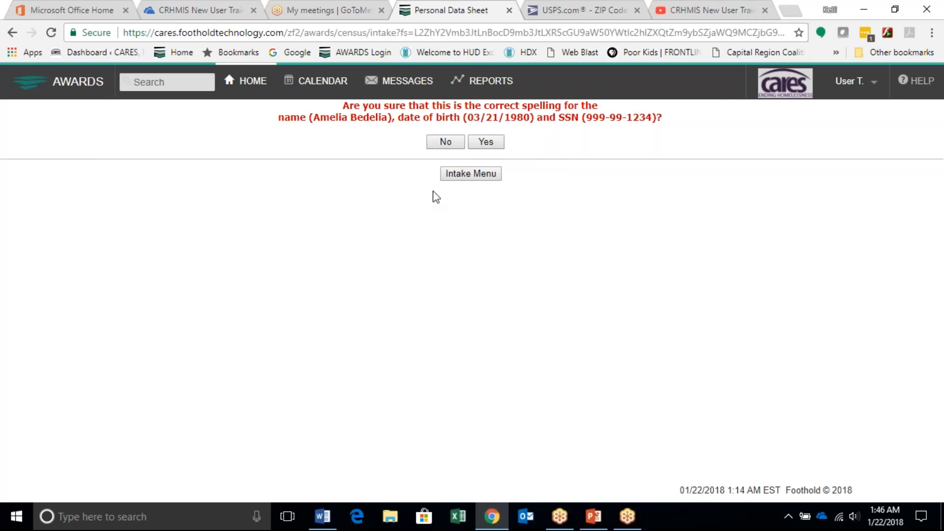
click(490, 141)
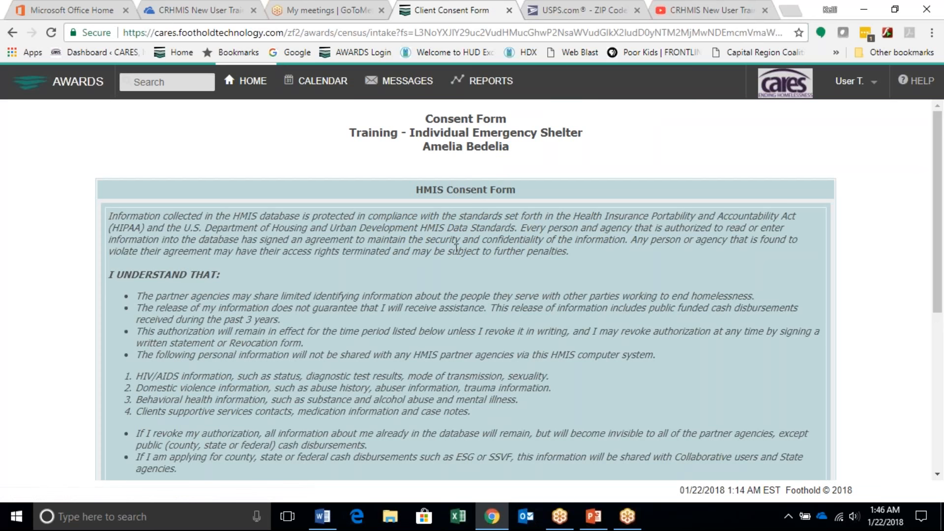
Step: Choose consent option a) in the Client Informed Consent section and check the Restriction Disclaimer for option A
scroll(455, 249, down, 2)
scroll(466, 290, down, 1)
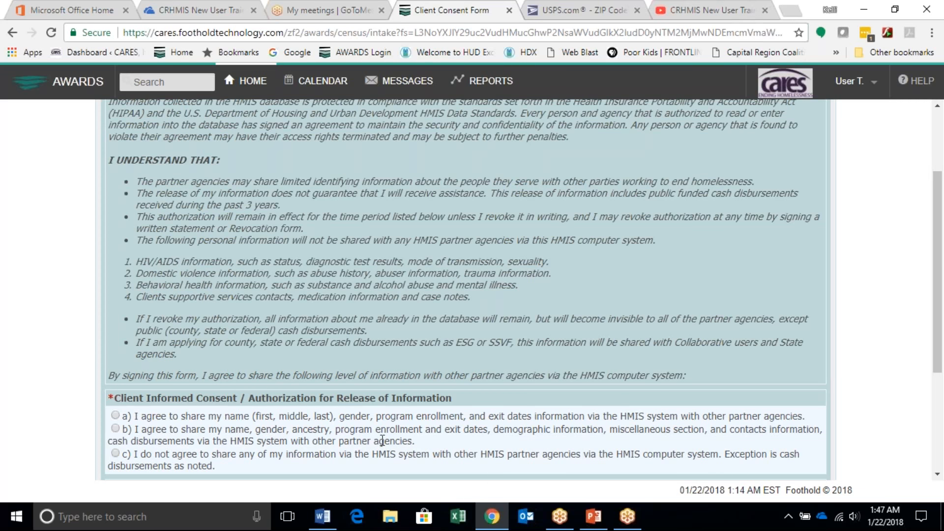
scroll(356, 436, down, 1)
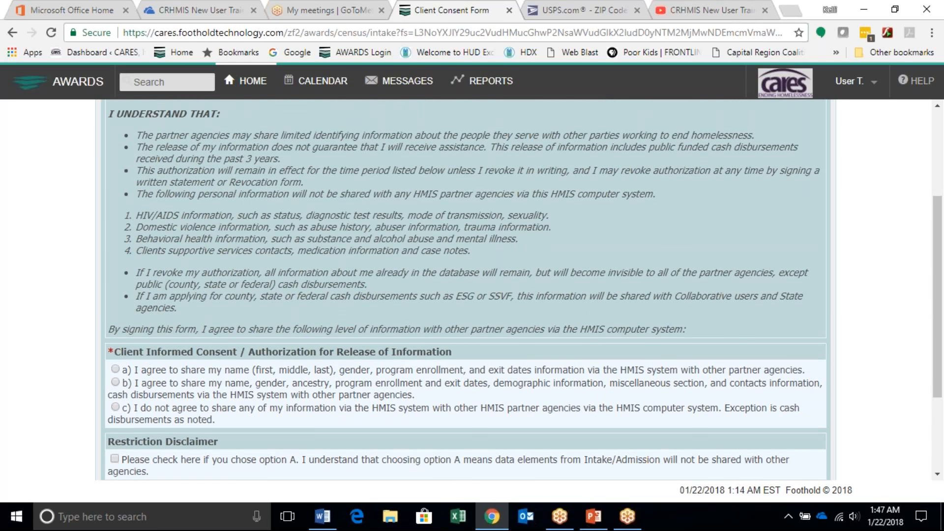
click(115, 370)
scroll(226, 418, down, 2)
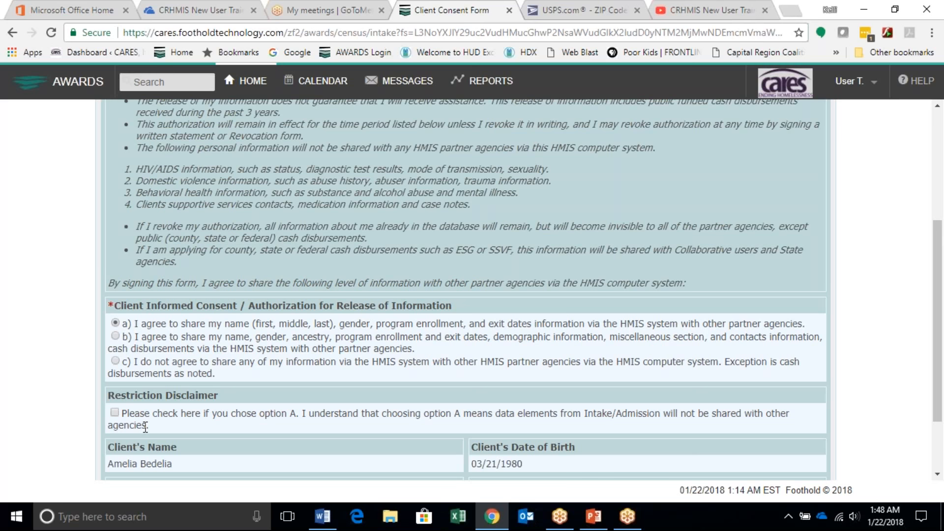
click(114, 413)
Step: Set the consent form's Date Signed/Not Signed to 1/19/18 and continue to the saved form
scroll(146, 421, down, 3)
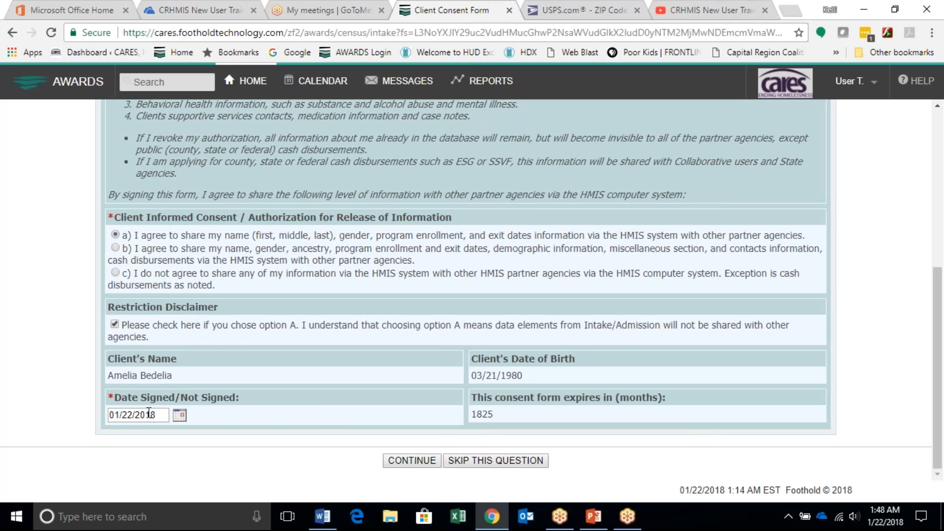
click(180, 416)
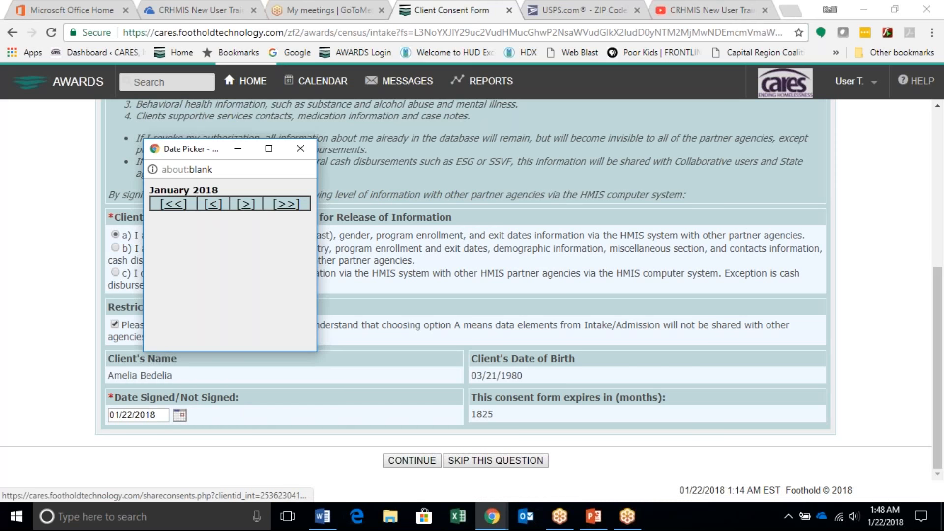
click(301, 149)
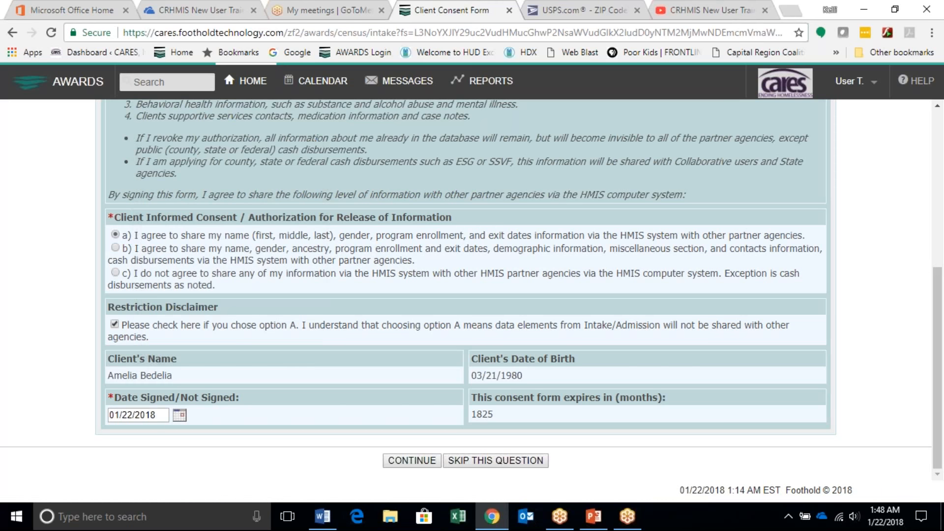
drag(162, 416, 108, 415)
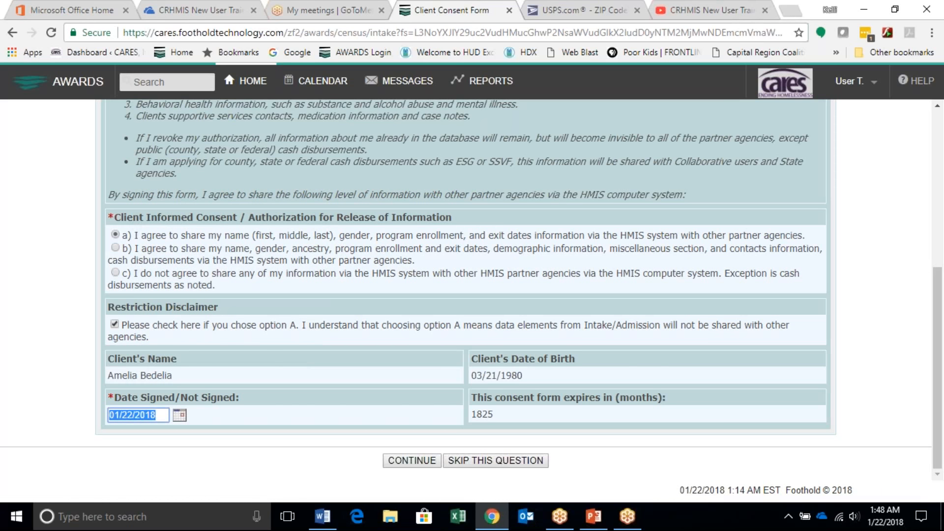
text(1/19/18)
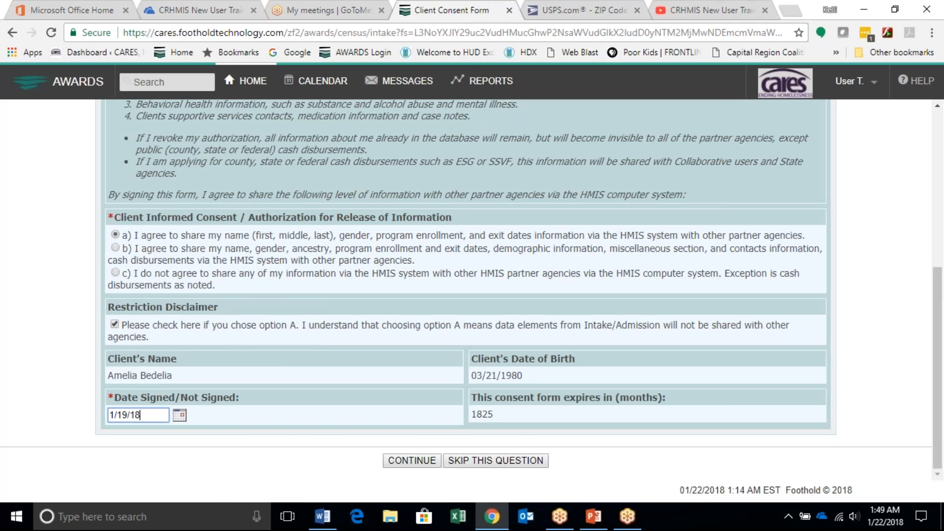
click(405, 462)
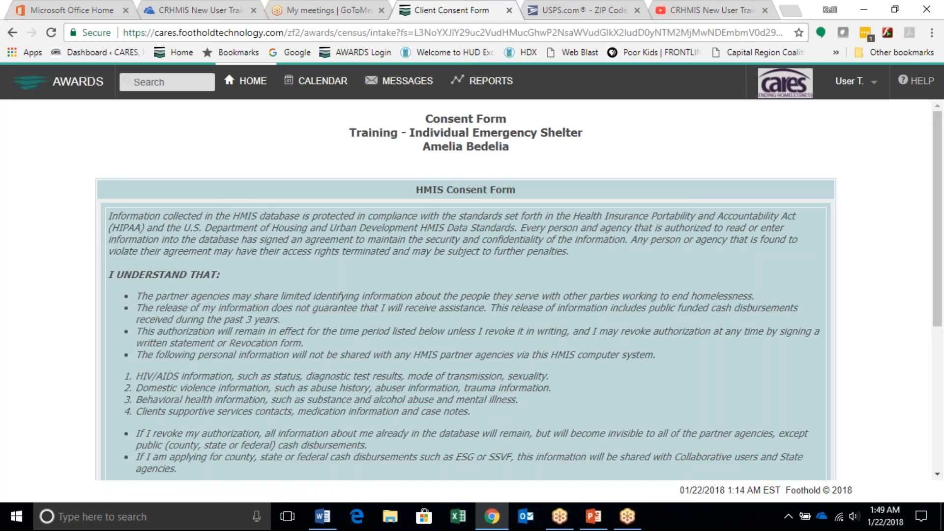
scroll(354, 444, down, 5)
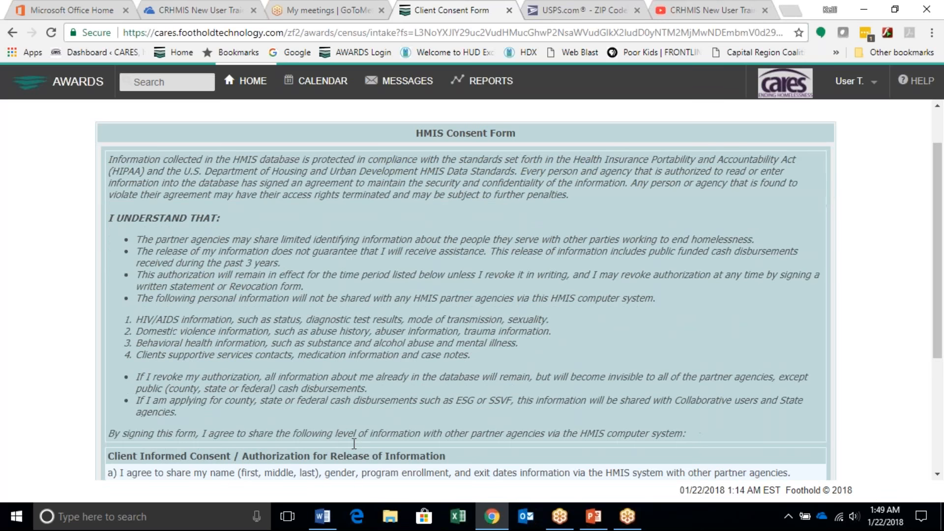
Step: Review the saved HMIS consent form and preview its printout, then close the preview without printing or saving
scroll(359, 450, down, 1)
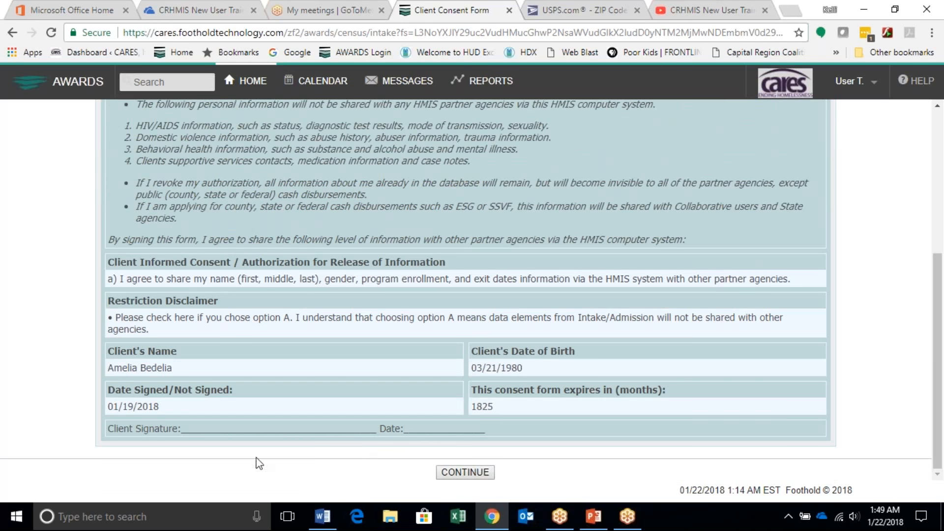
scroll(376, 477, up, 5)
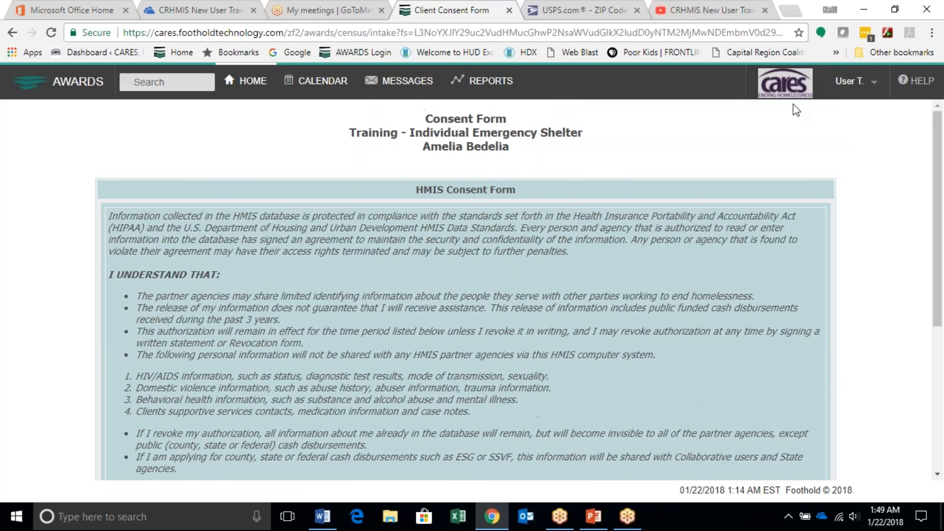
key(ctrl+p)
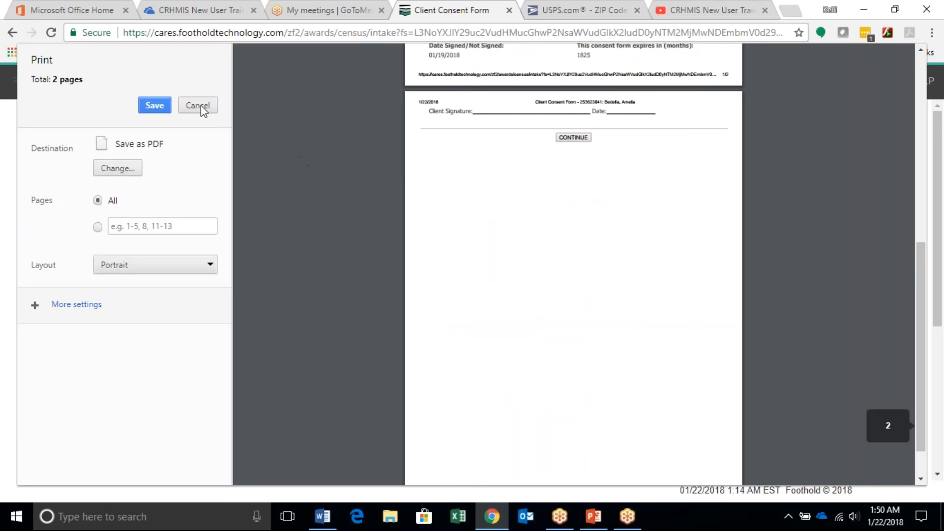
click(197, 106)
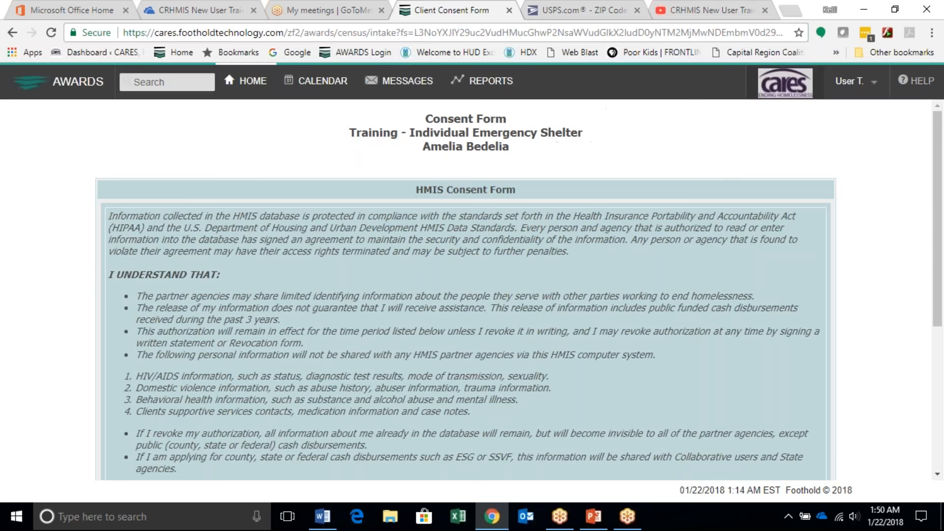
Step: Continue past the saved HMIS consent form to proceed with the client's admission
scroll(490, 254, down, 5)
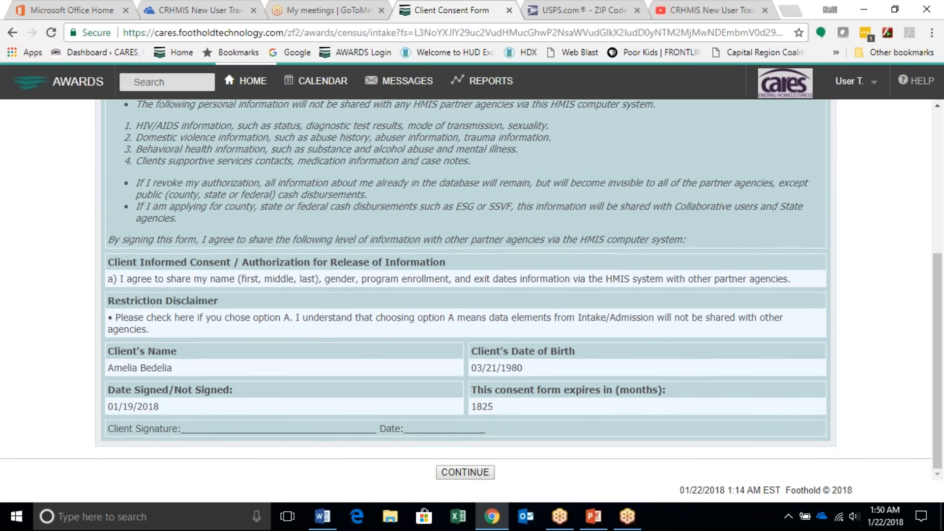
click(464, 472)
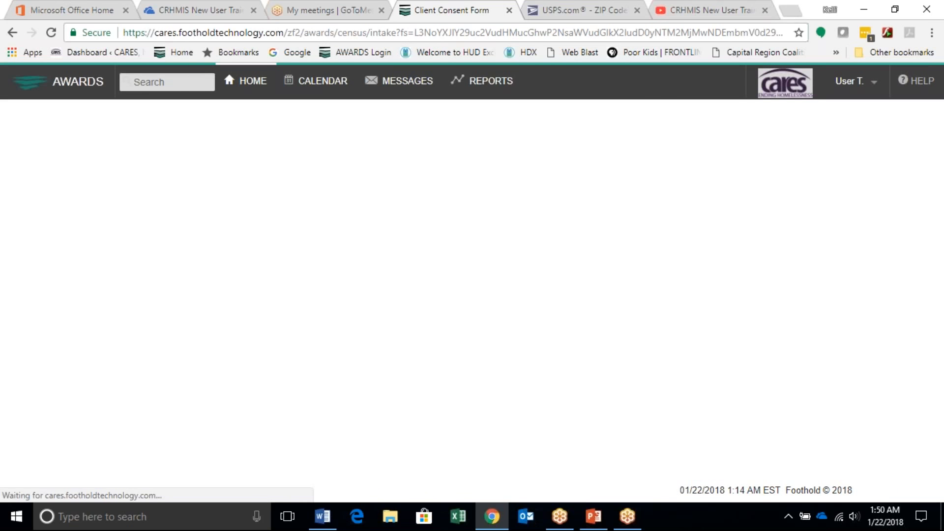
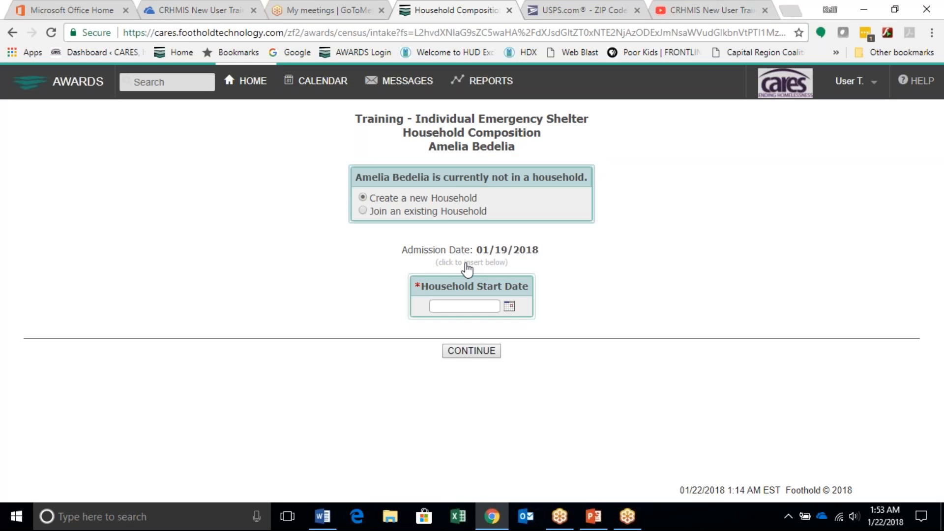
Step: Create a new household for the client, using the 01/19/2018 admission date as the Household Start Date
click(466, 264)
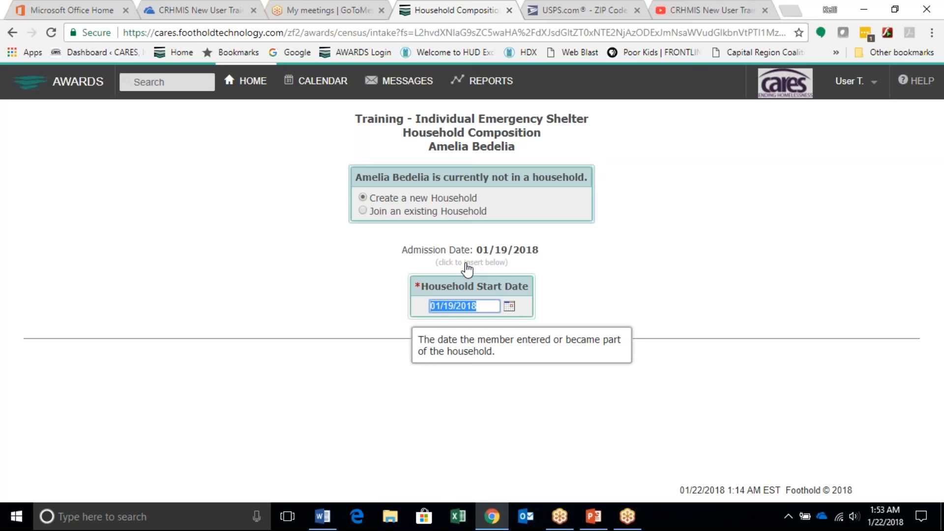
click(405, 384)
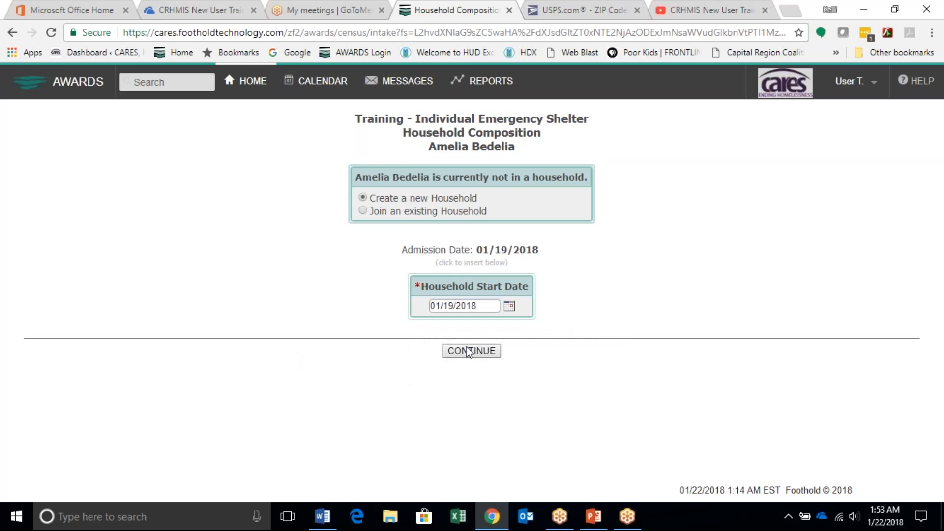
click(468, 351)
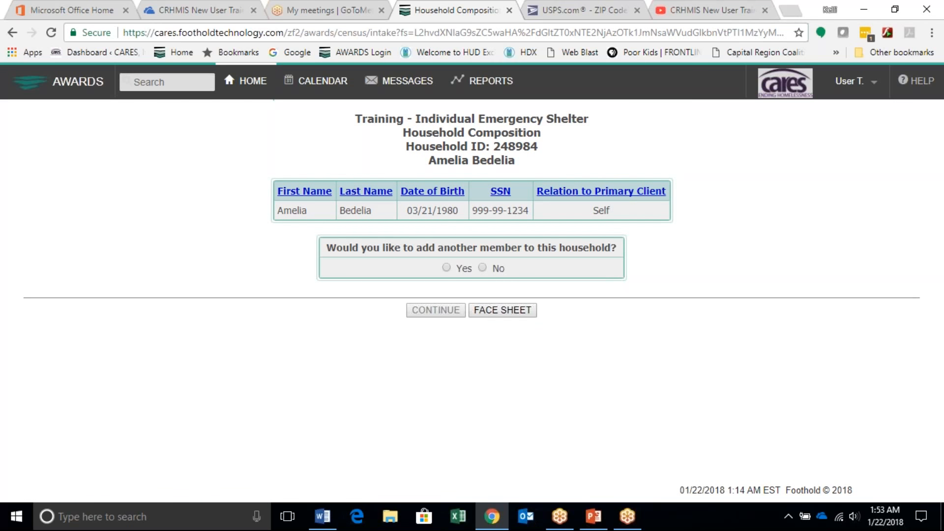
Step: Answer No to adding another member to the household and continue to the household's admissions page
drag(493, 147, 600, 140)
click(600, 138)
drag(611, 210, 591, 209)
click(483, 267)
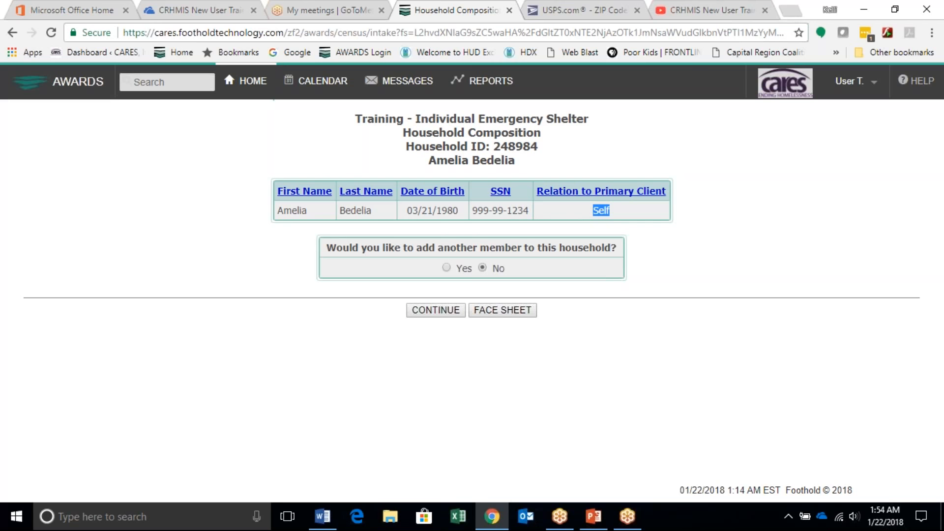
click(432, 310)
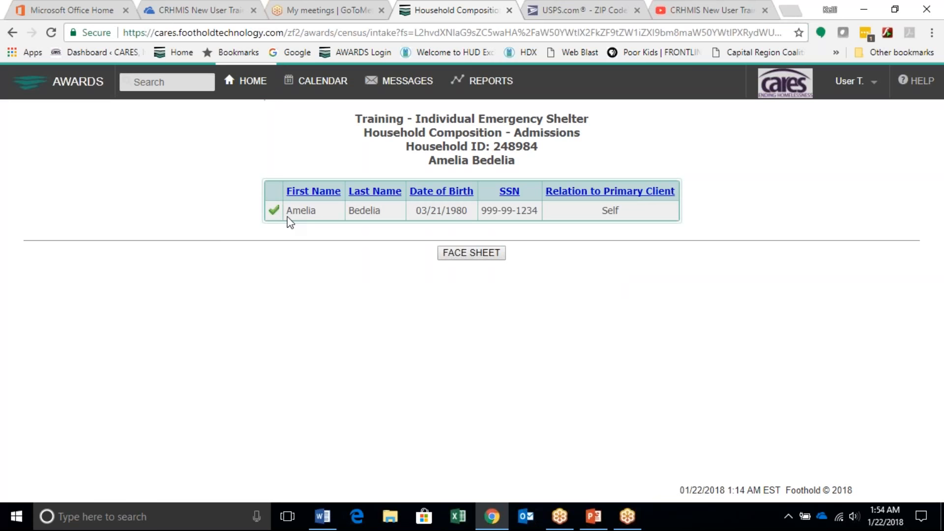
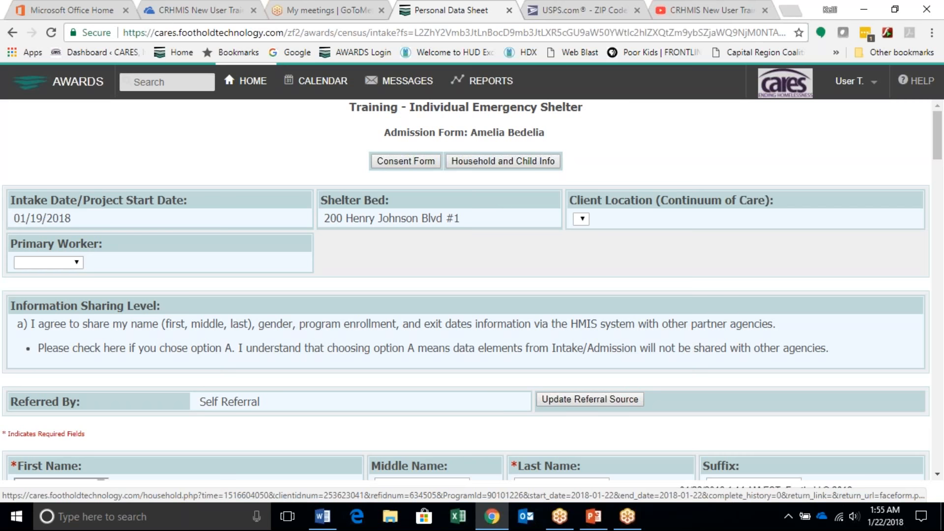
Step: Leave the shelter admission form for the home page and open the Intake/Admission activity
scroll(471, 301, down, 4)
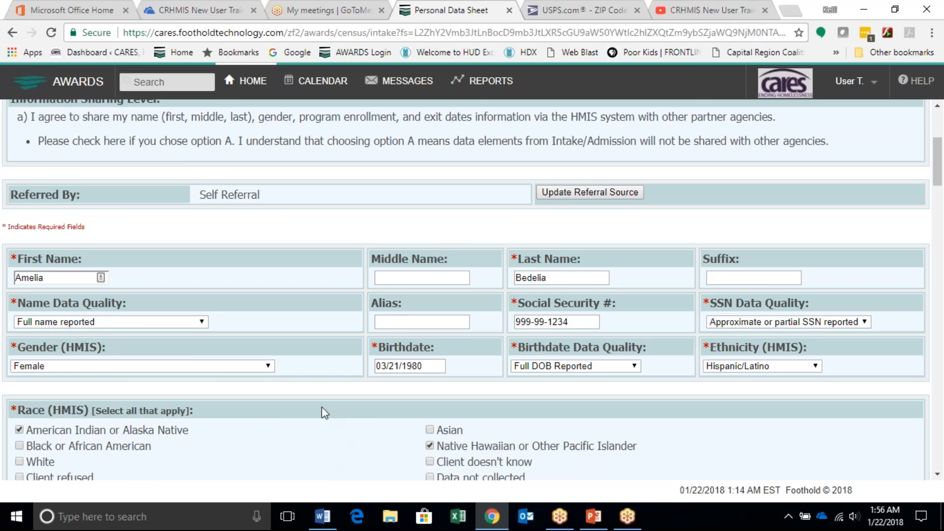
scroll(322, 406, up, 4)
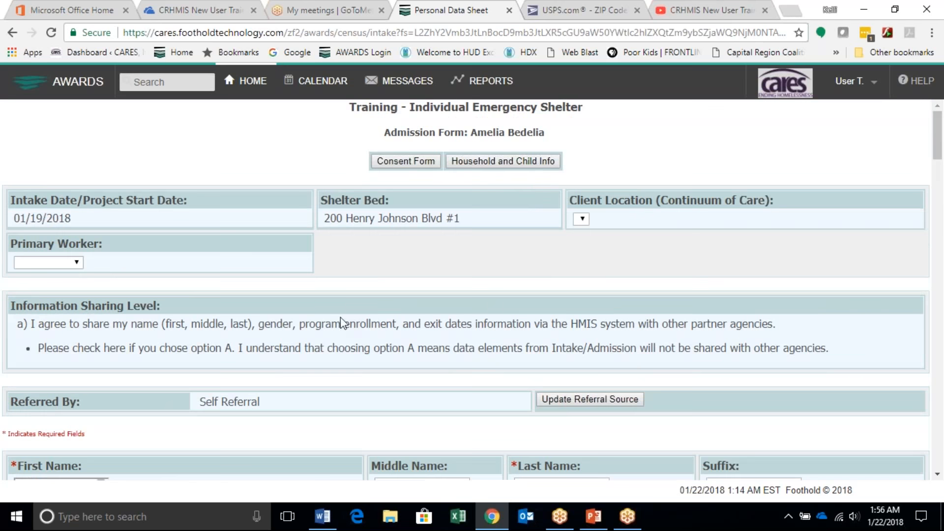
click(256, 81)
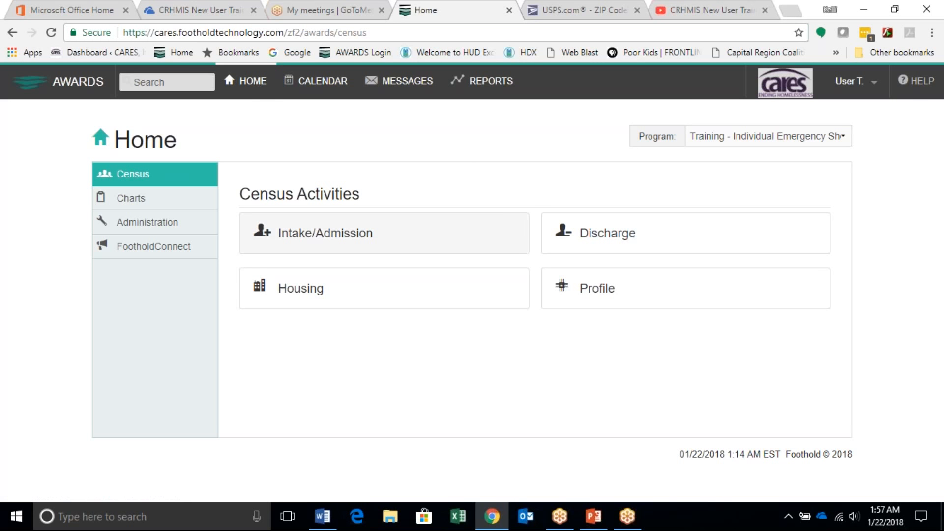
click(325, 233)
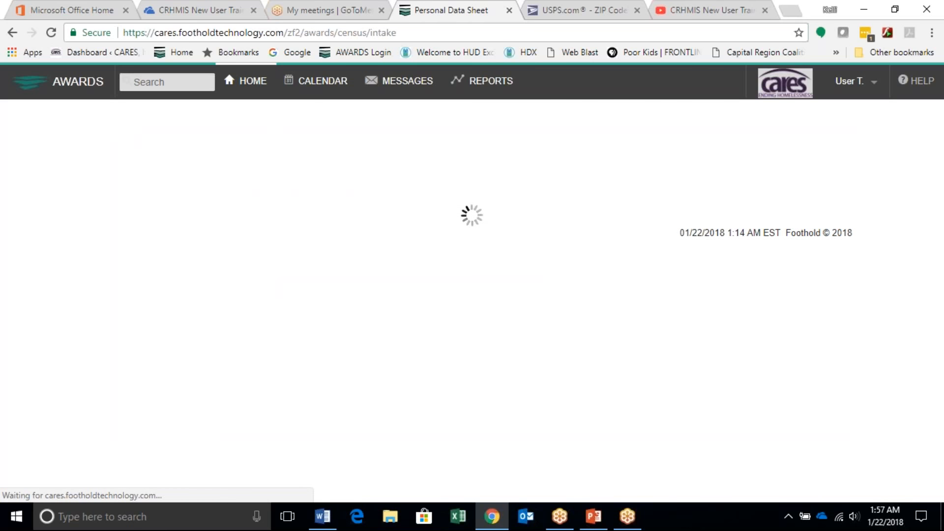
Step: Search for Intake/Admission referrals in the Training - CoC Permanent Housing program, leaving the name and SSN criteria blank
click(412, 167)
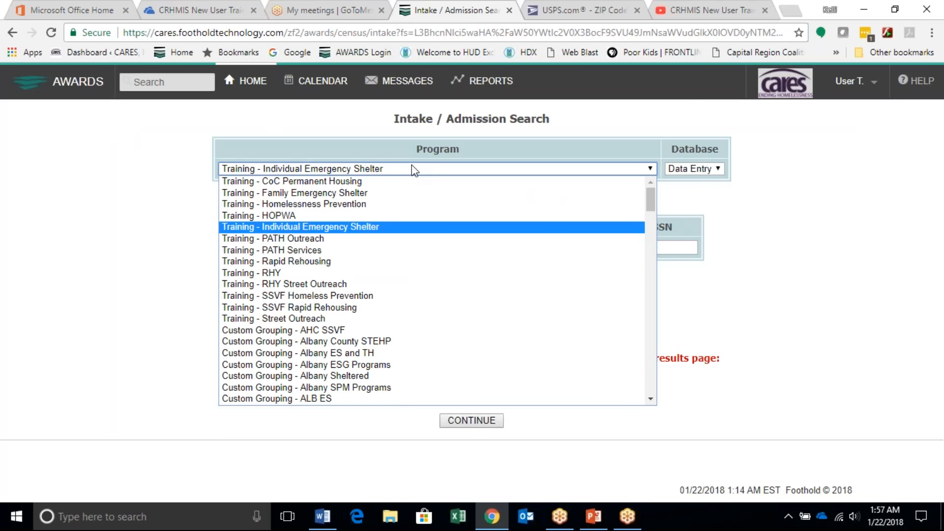
click(338, 177)
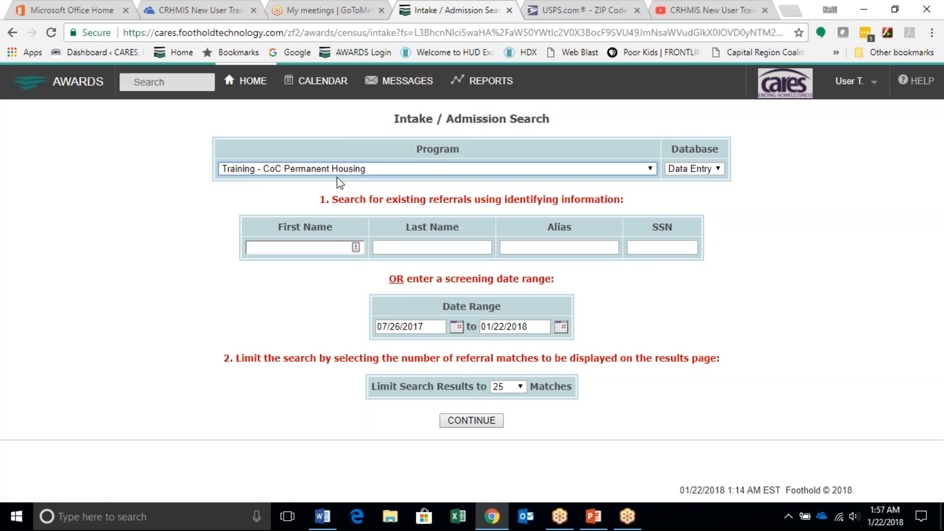
click(291, 248)
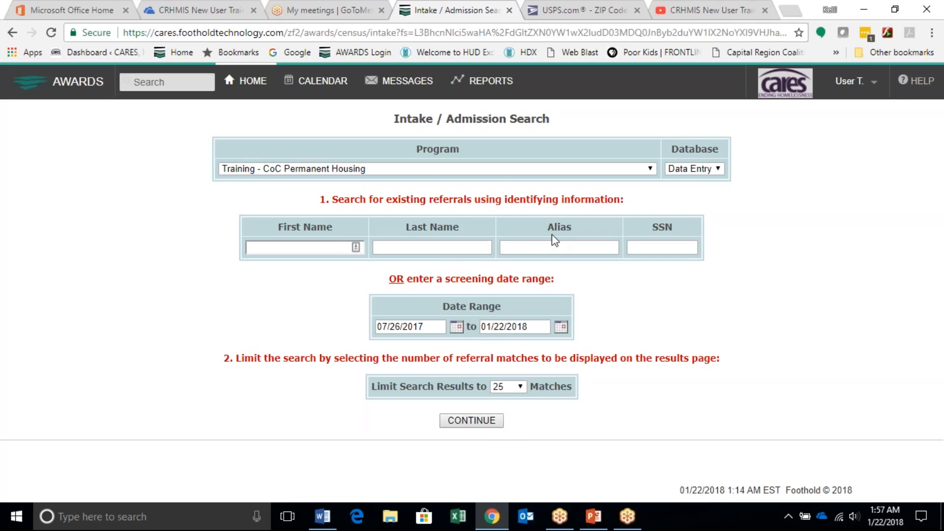
click(477, 421)
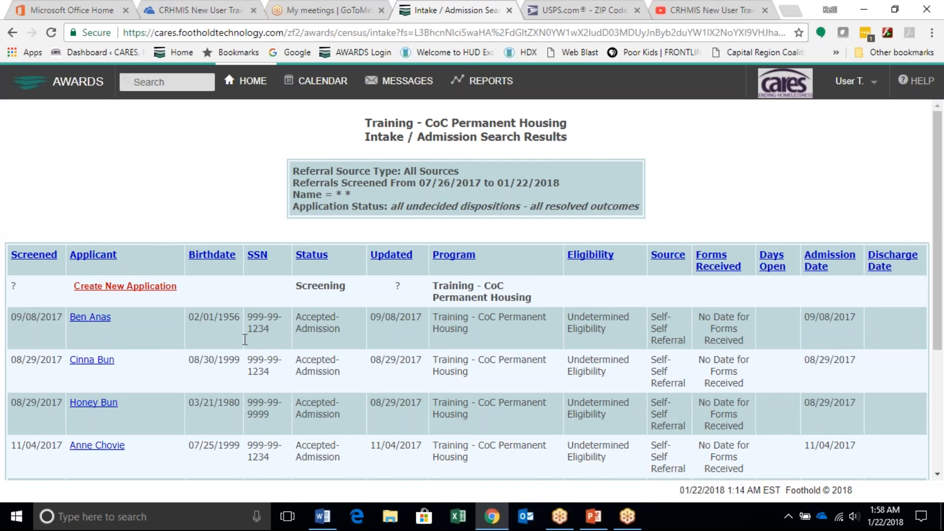
Step: Create a new application and set its Intake Date/Project Start Date to 01/02/2018
scroll(244, 339, down, 4)
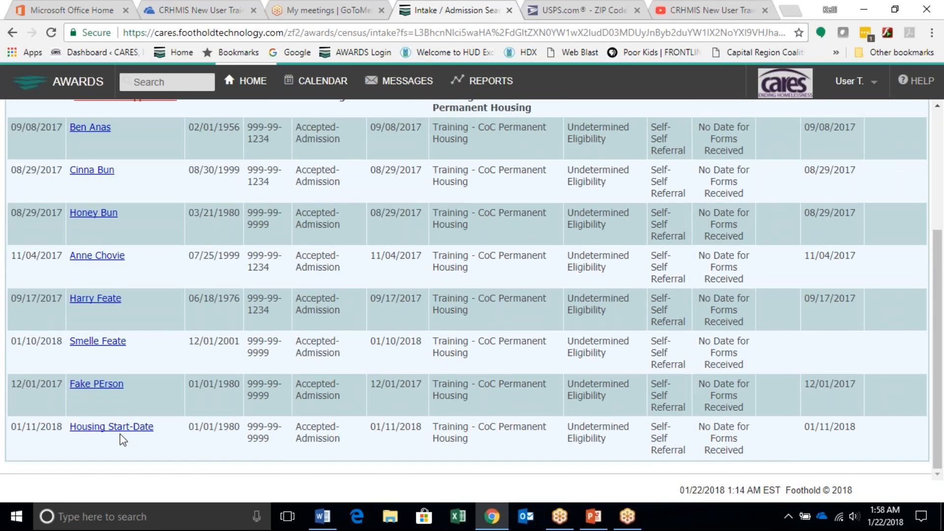
scroll(120, 434, up, 3)
click(125, 256)
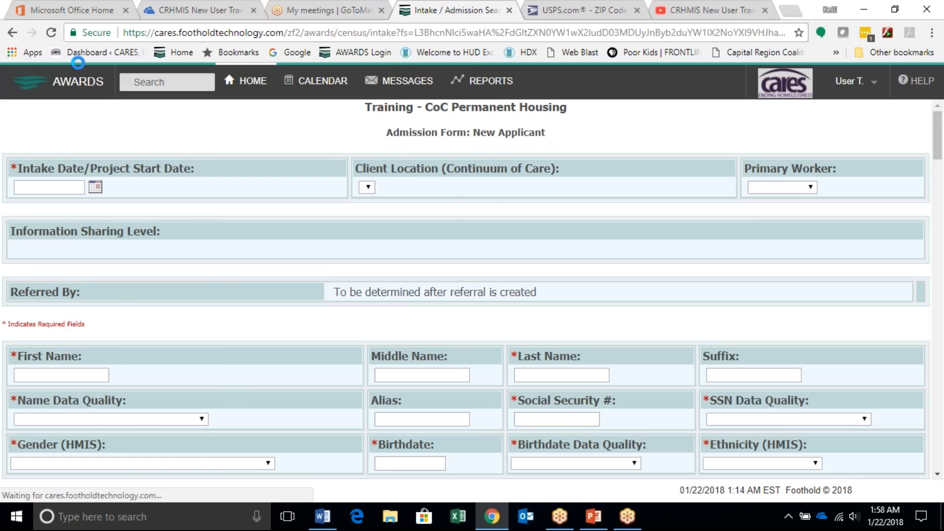
click(96, 188)
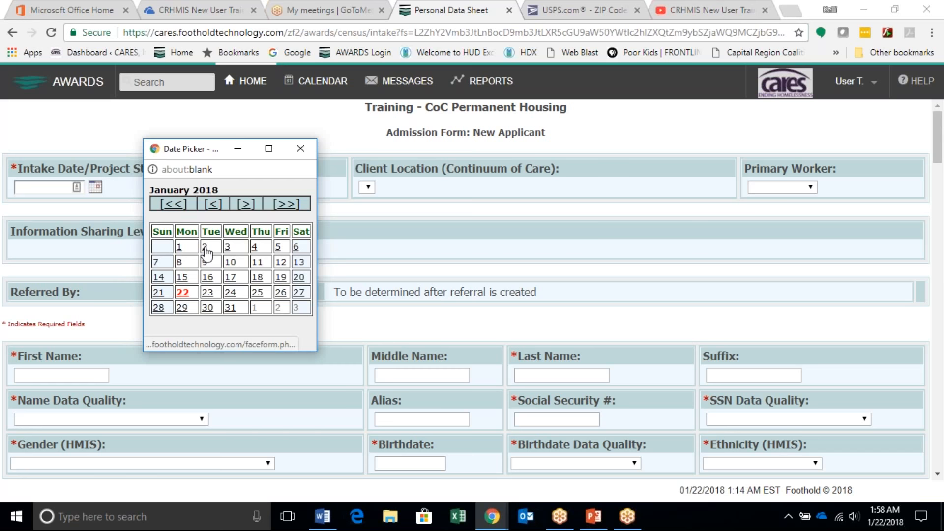
click(205, 249)
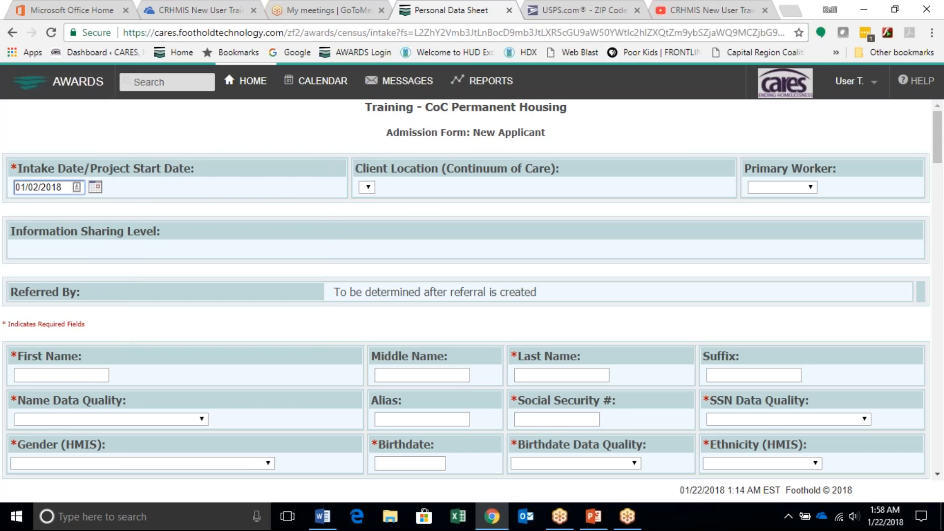
Step: Enter the applicant's first and last name and set Name Data Quality to Full name reported
click(68, 373)
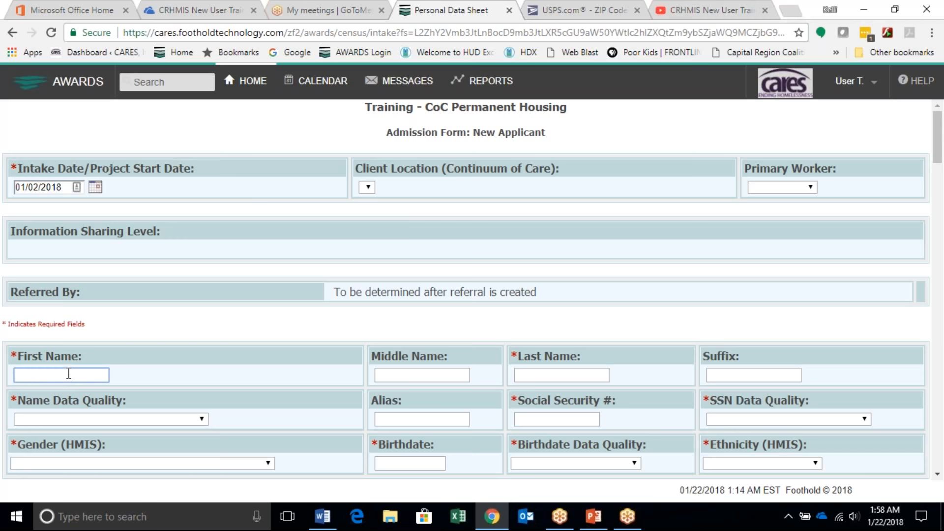
text(Milo)
key(Tab)
text(Cat)
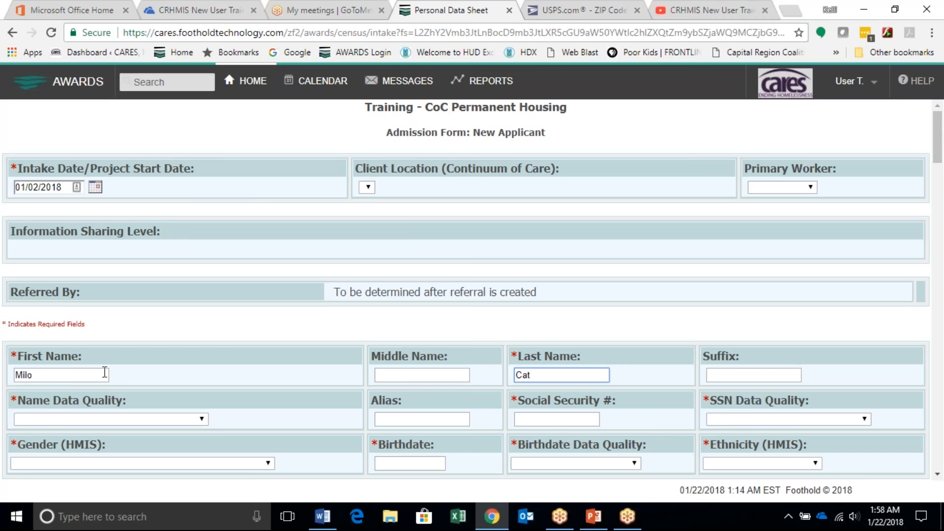
click(89, 419)
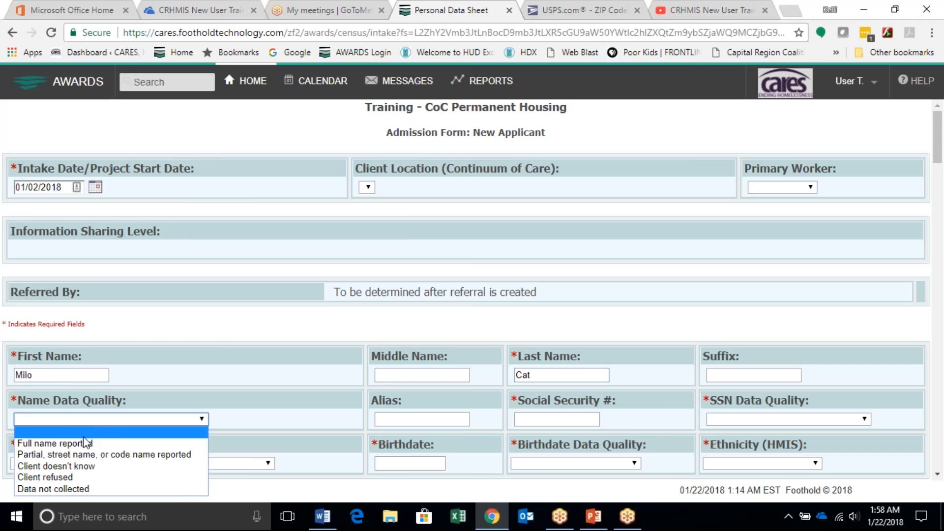
click(80, 444)
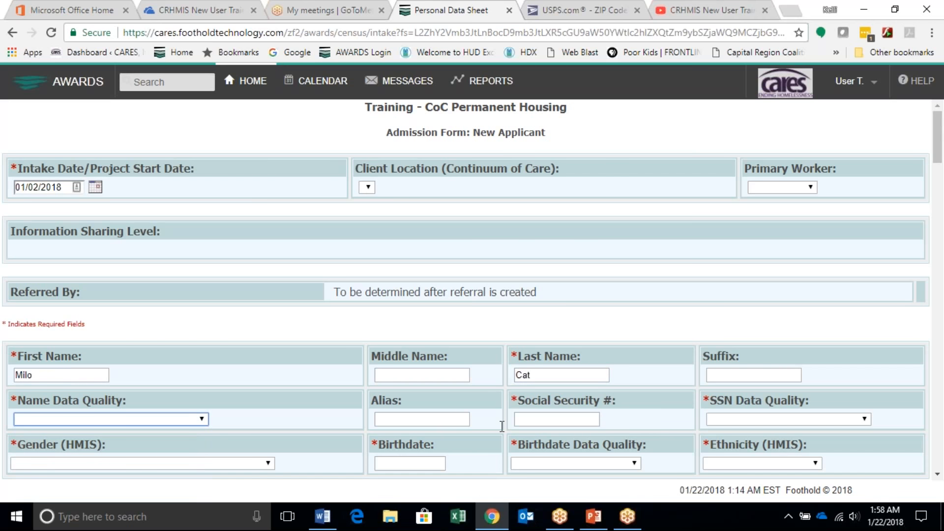
Step: Enter the applicant's Social Security number and set SSN Data Quality to Full SSN reported
click(528, 419)
text(999-)
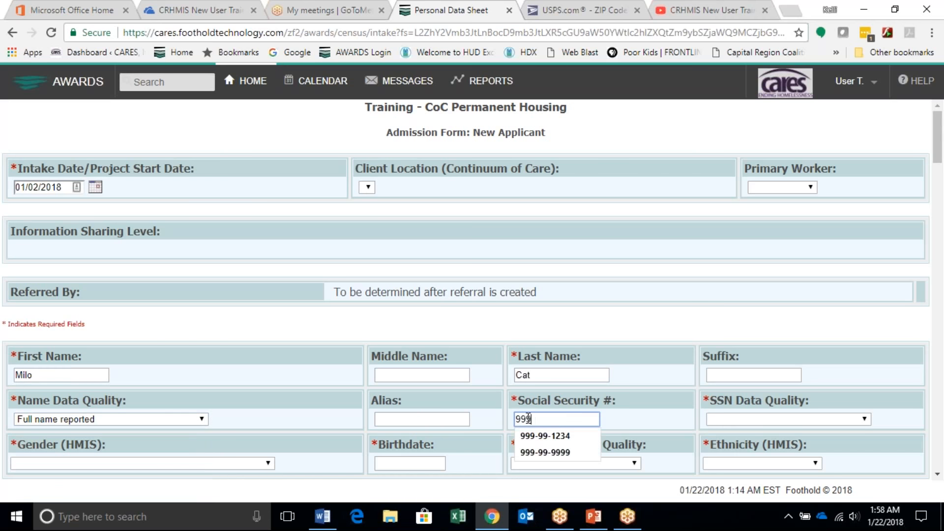
click(733, 420)
click(737, 442)
Step: Set Gender to Male, enter the applicant's birthdate, and set Birthdate Data Quality to Full DOB Reported
scroll(689, 442, down, 1)
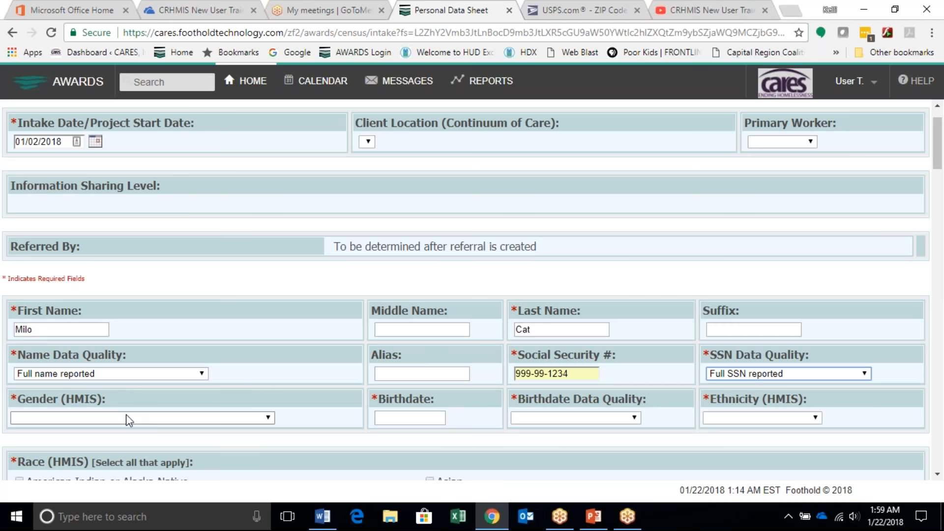
click(126, 414)
click(375, 417)
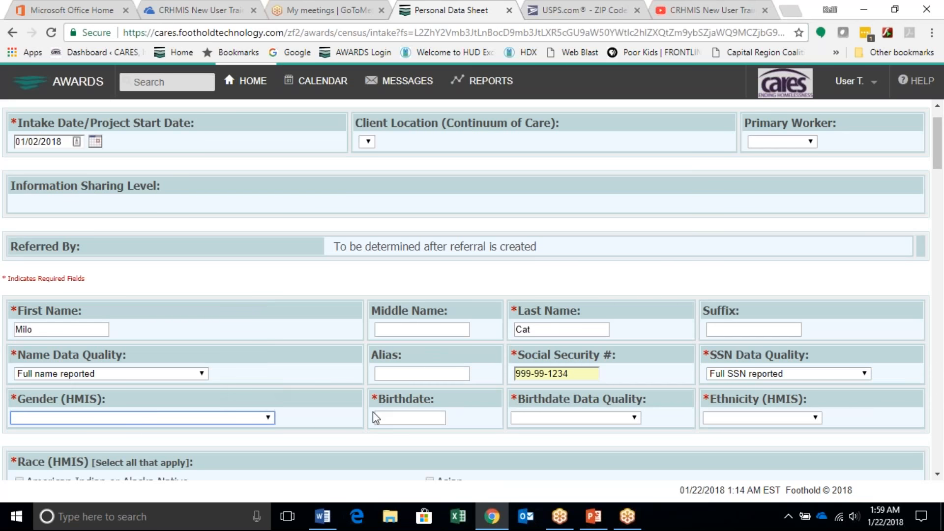
key(m)
key(Tab)
text(2/9/1979)
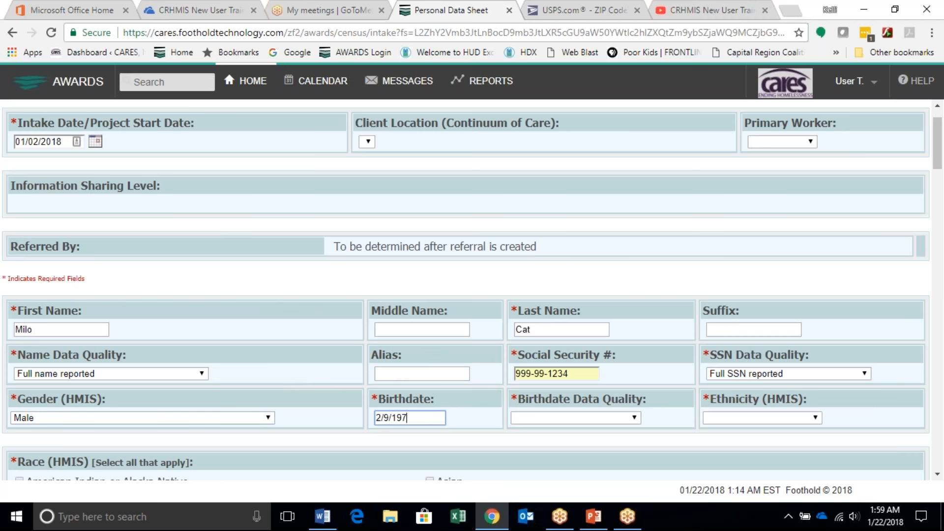
click(514, 418)
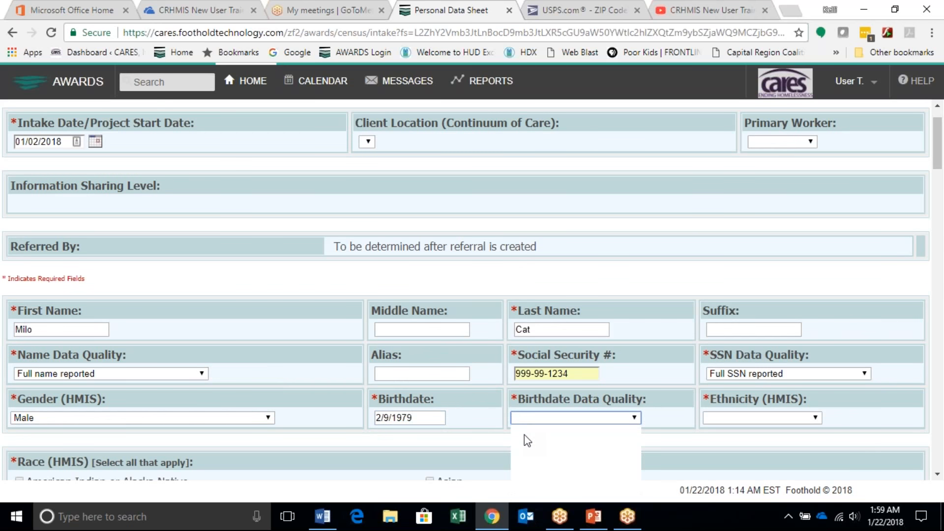
click(524, 440)
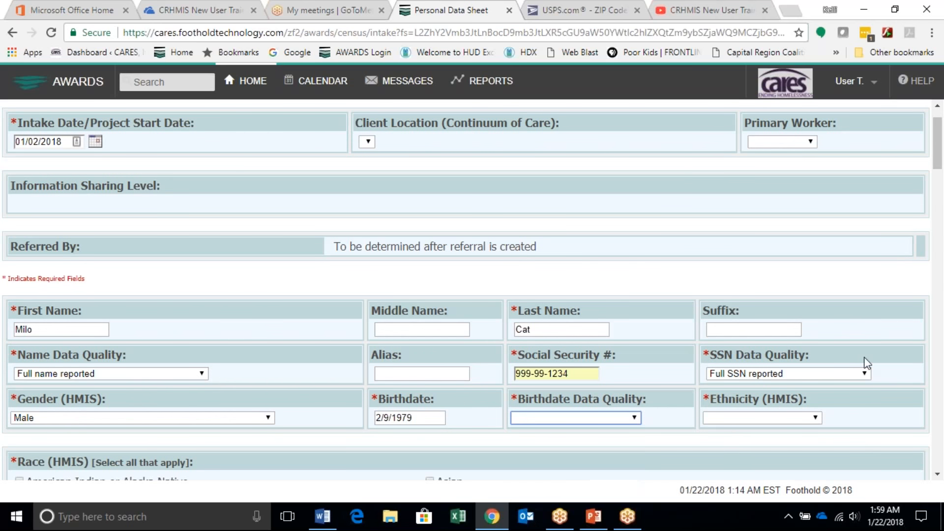
Step: Set Ethnicity to Hispanic/Latino and mark the races Black or African American and American Indian or Alaska Native
click(734, 418)
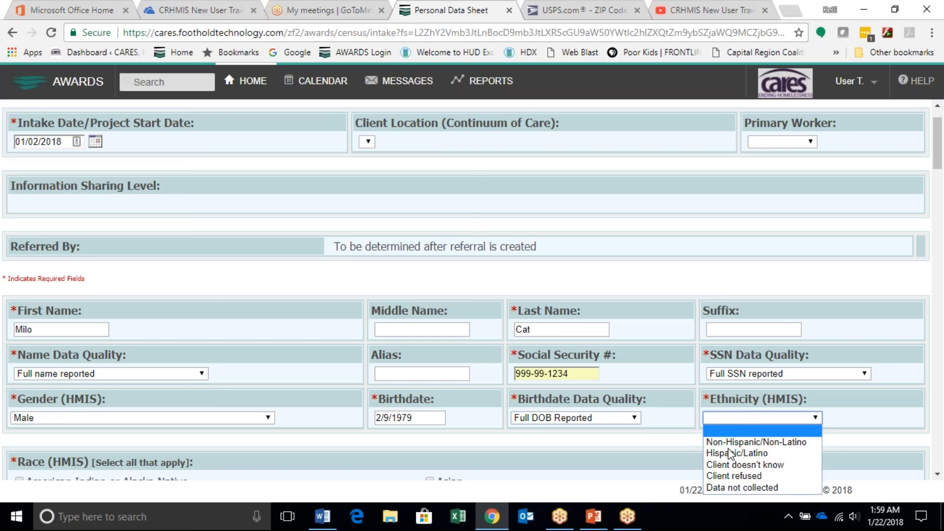
click(722, 453)
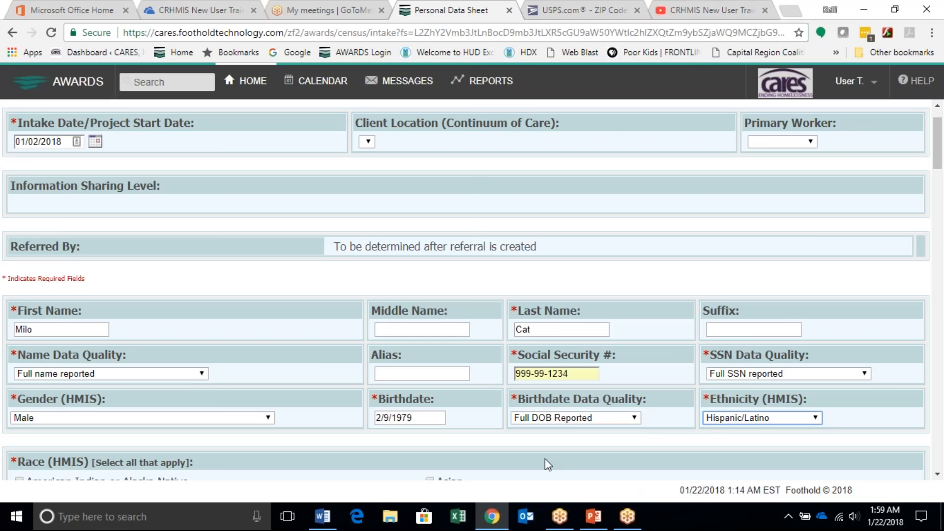
scroll(541, 444, down, 3)
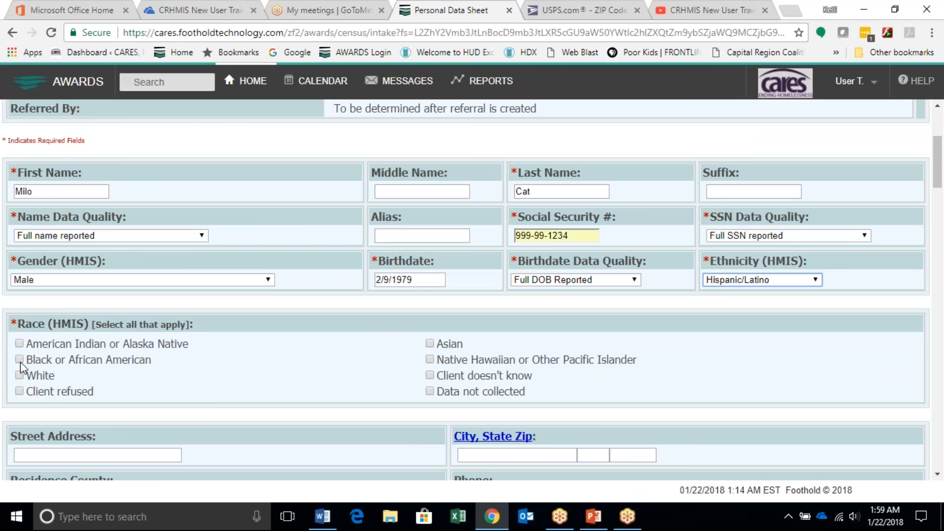
click(19, 359)
click(19, 344)
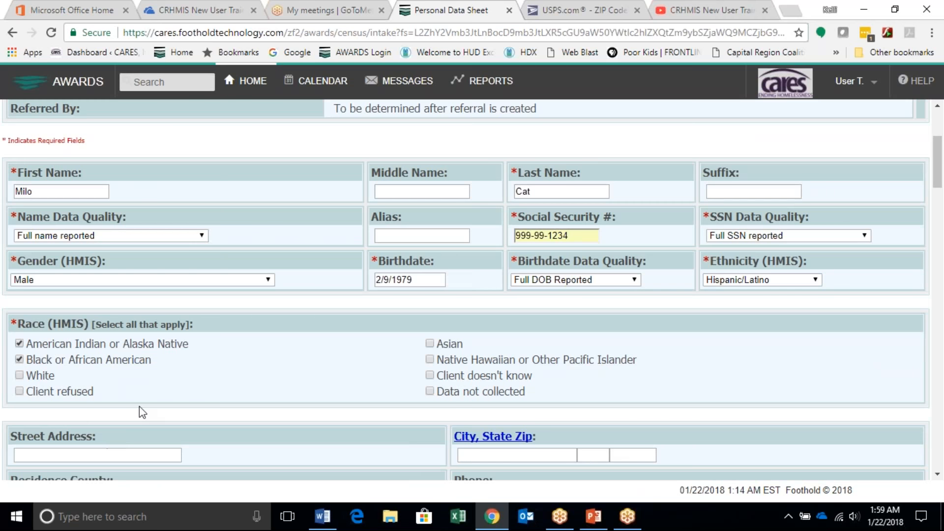
Step: Set the applicant's Veteran Status to No, leaving the address fields blank
scroll(233, 412, down, 4)
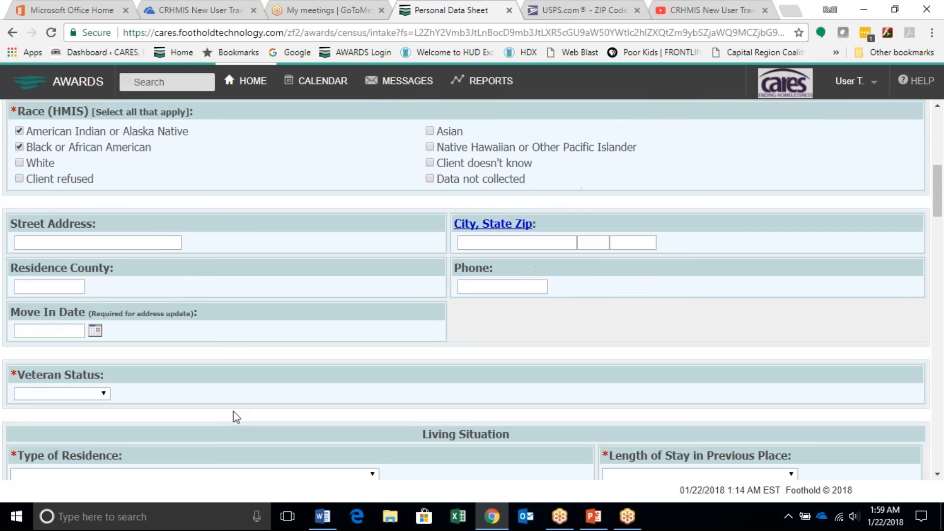
scroll(226, 412, down, 1)
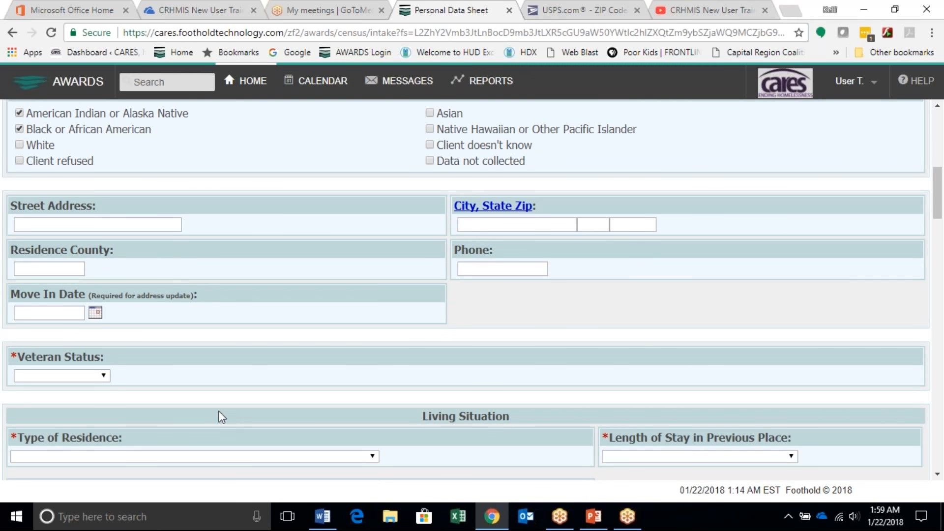
click(59, 376)
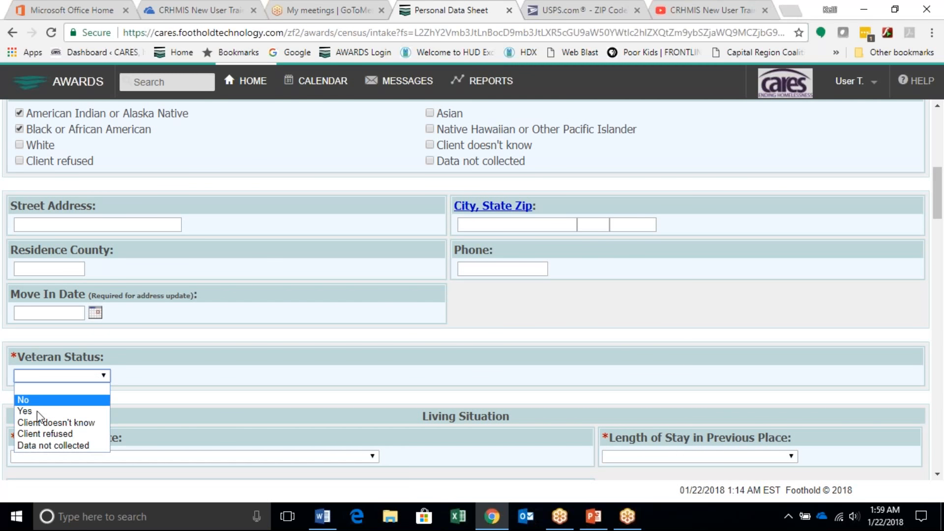
click(274, 395)
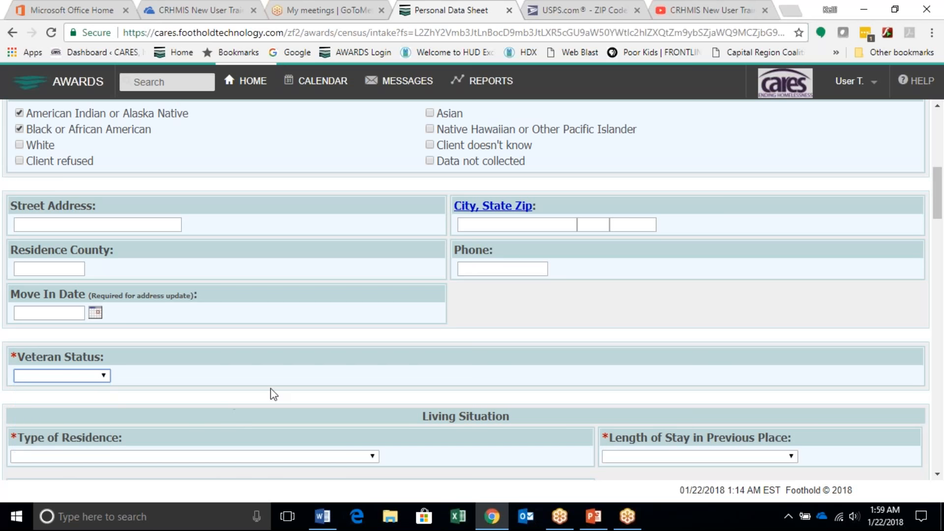
key(n)
Step: Set Type of Residence to Emergency shelter, including hotel or motel paid for with emergency shelter voucher, and Length of Stay to 90 days or more but less than one year
scroll(273, 395, down, 1)
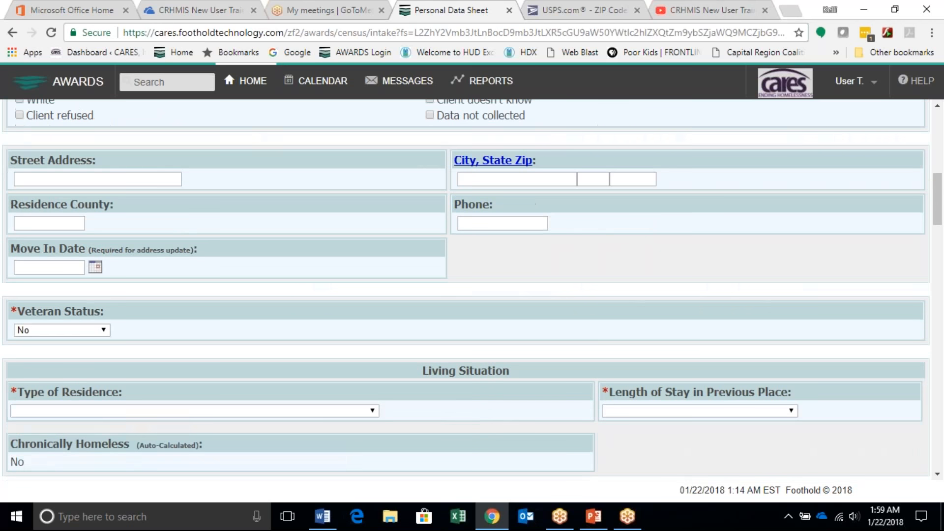
click(95, 412)
key(r)
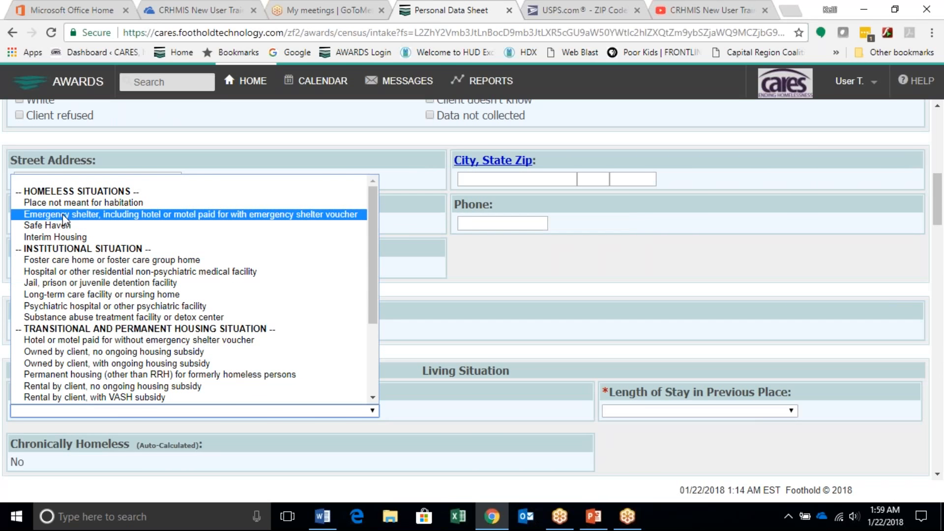
click(481, 414)
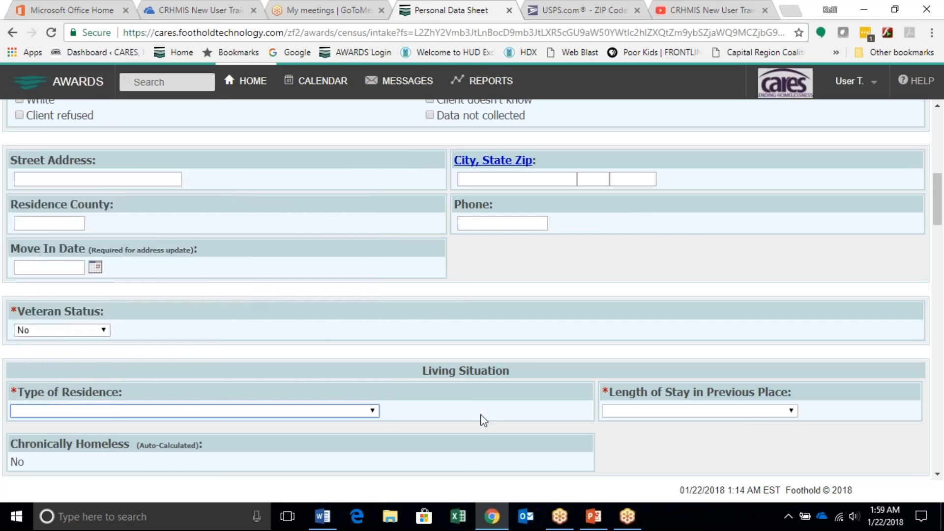
click(649, 410)
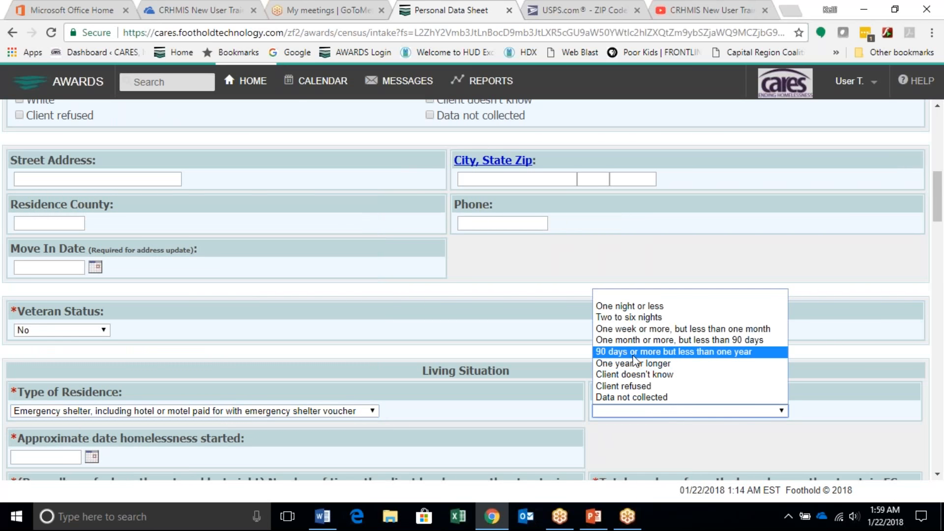
click(634, 352)
scroll(82, 415, down, 1)
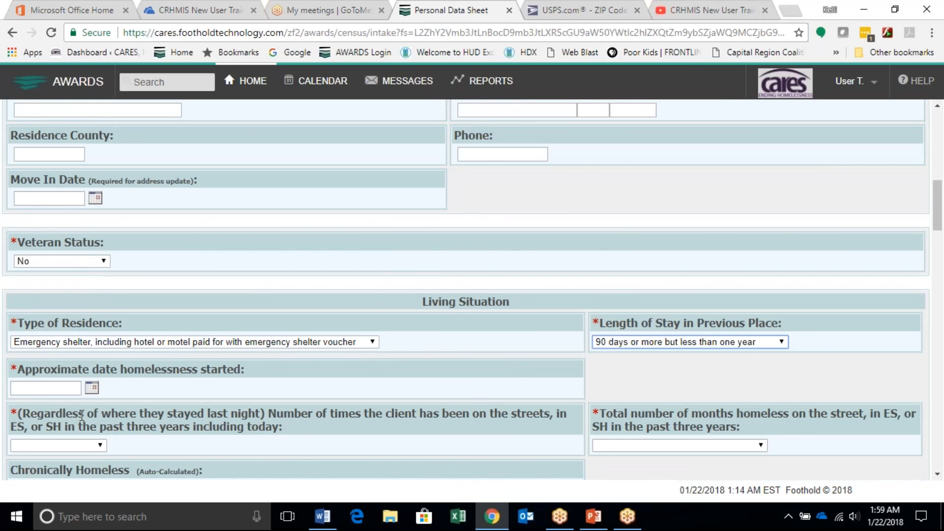
Step: Set the approximate date homelessness started to 08/09/2017
click(95, 392)
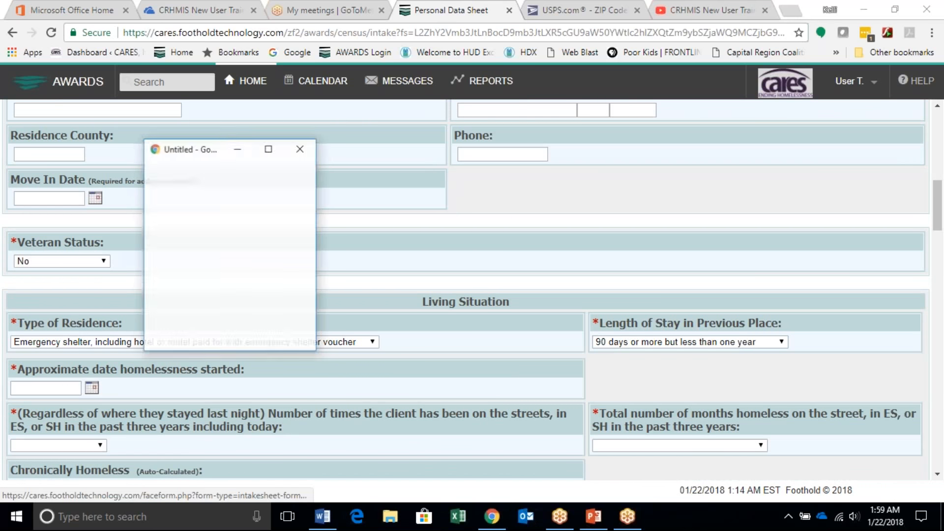
click(214, 204)
click(216, 204)
click(215, 205)
click(216, 204)
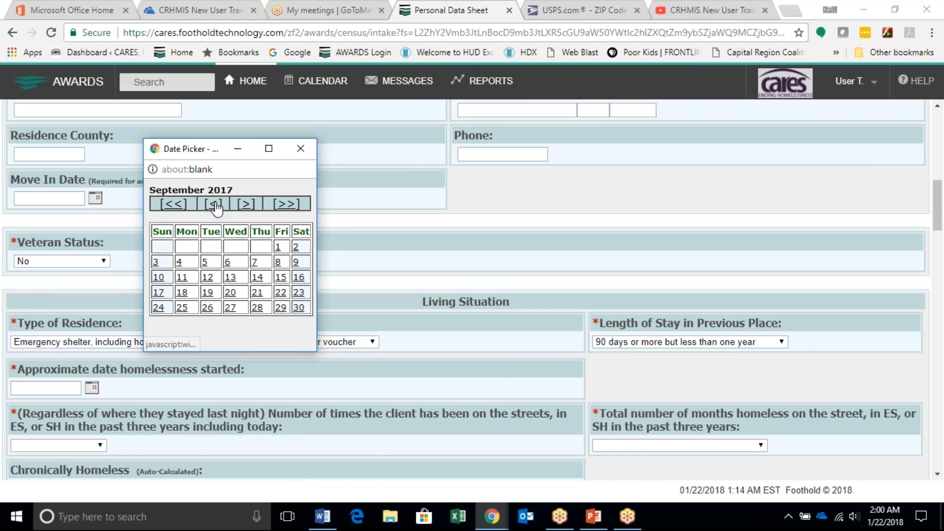
click(215, 204)
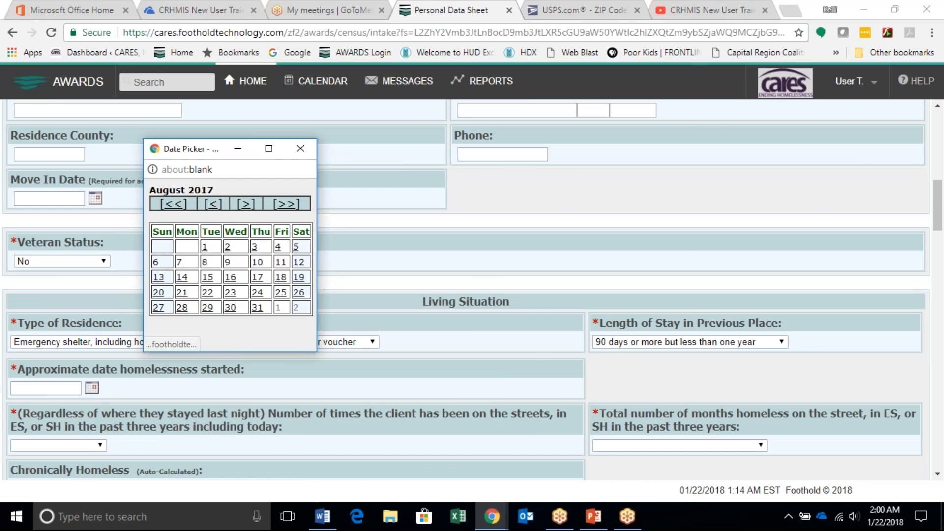
click(205, 246)
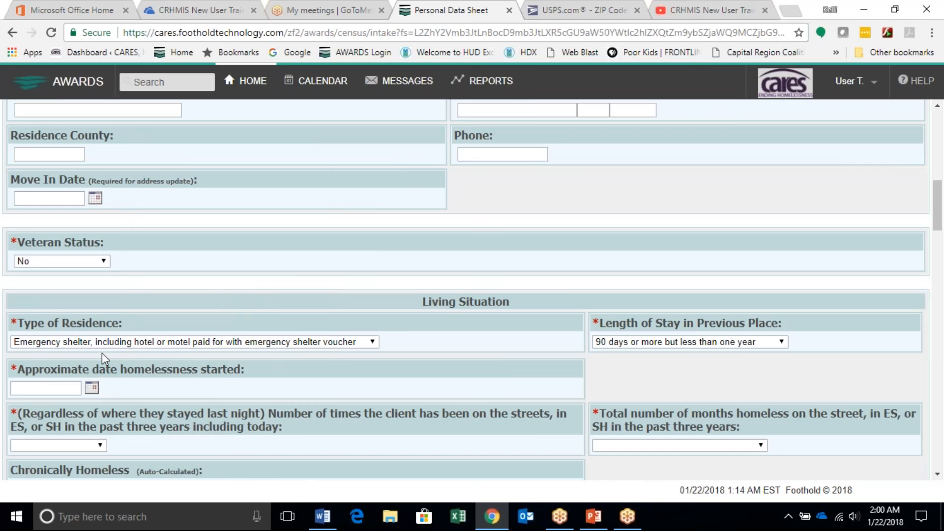
Step: Set the number of times homeless in the past three years to One time and the total months homeless to 5
click(35, 445)
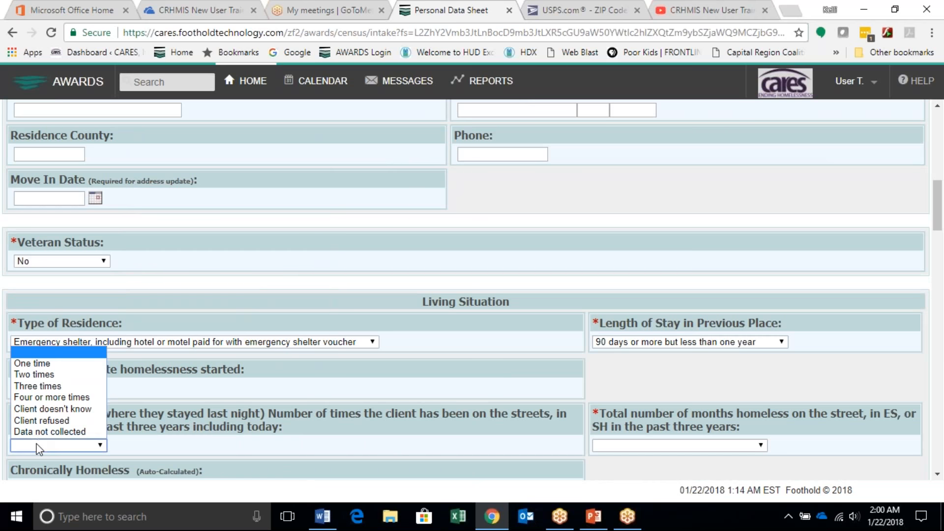
click(37, 363)
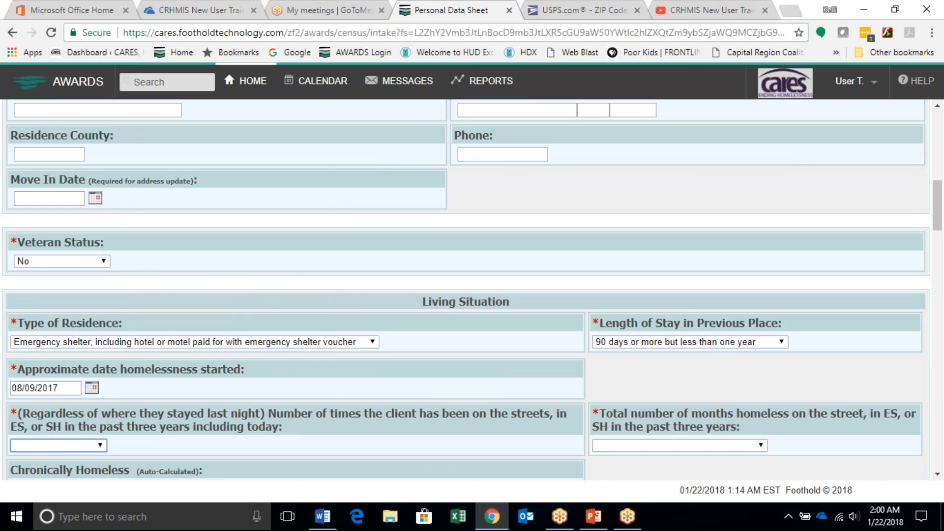
click(619, 441)
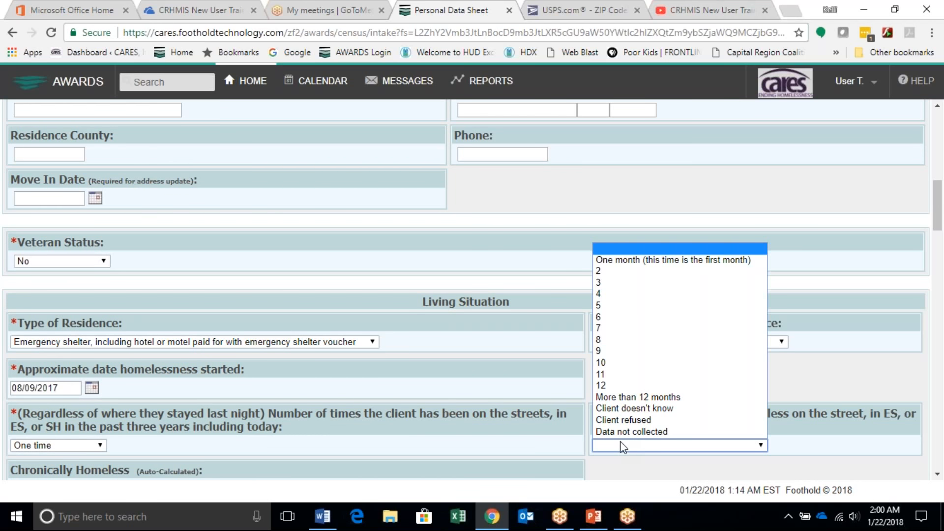
click(597, 305)
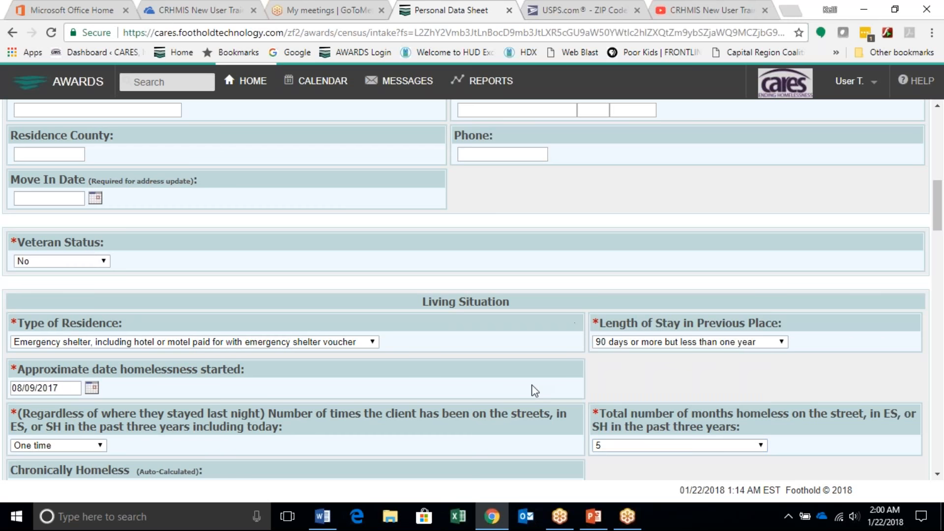
Step: Answer No to whether the client has been placed into Permanent Housing
scroll(535, 391, down, 4)
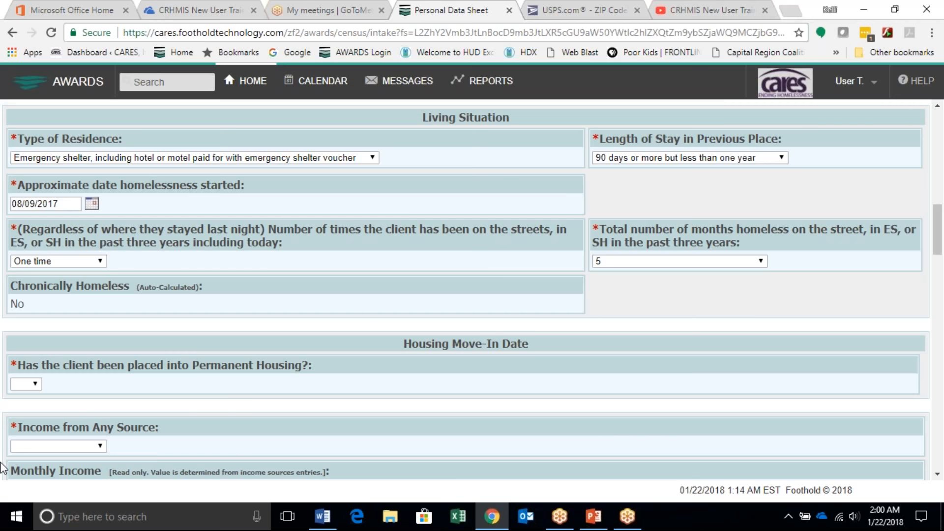
click(36, 386)
scroll(305, 284, up, 10)
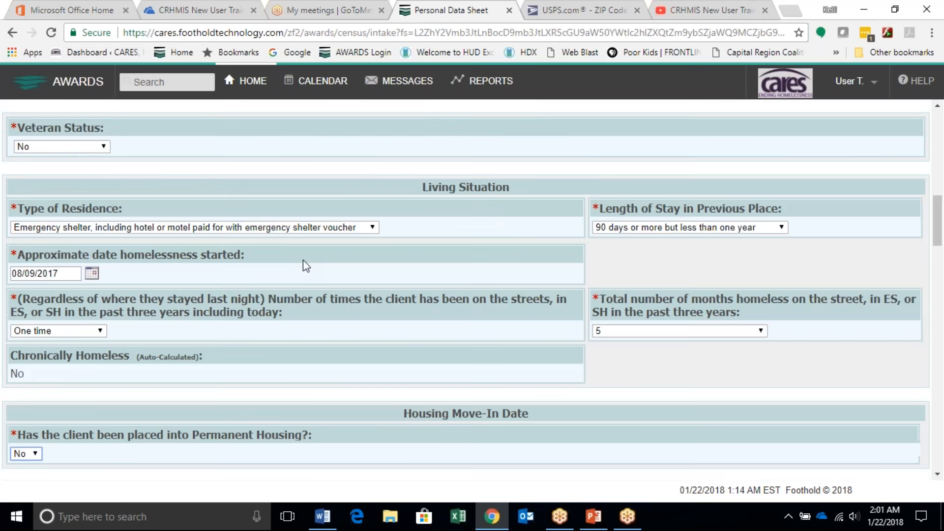
scroll(296, 214, up, 5)
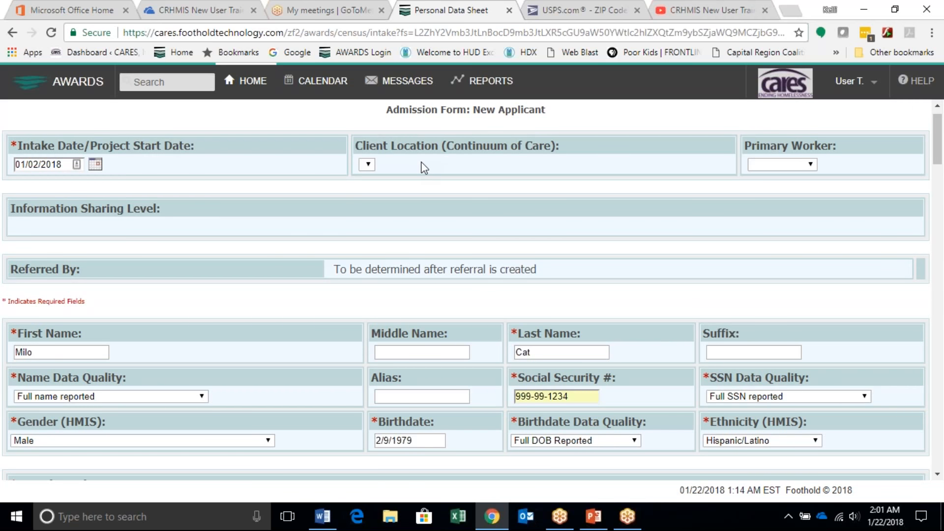
scroll(306, 250, down, 2)
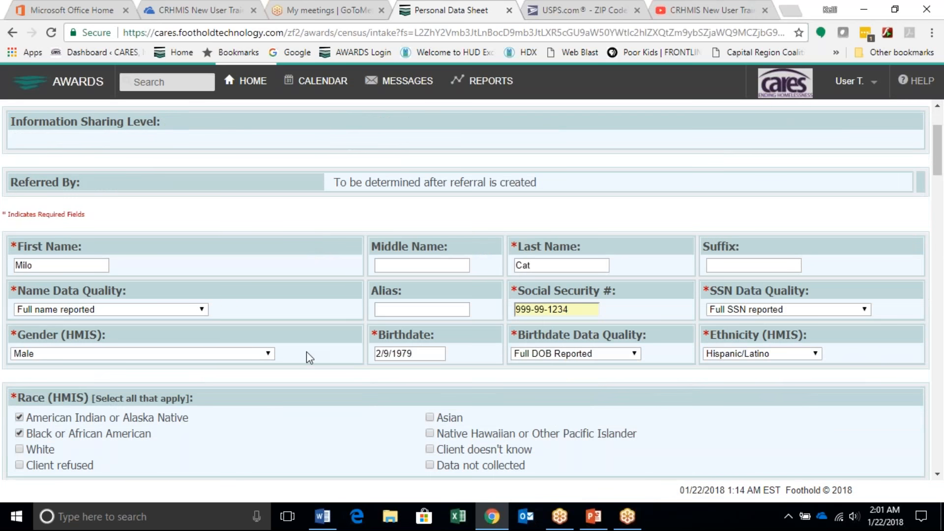
scroll(306, 357, down, 6)
scroll(306, 357, down, 3)
scroll(306, 357, down, 5)
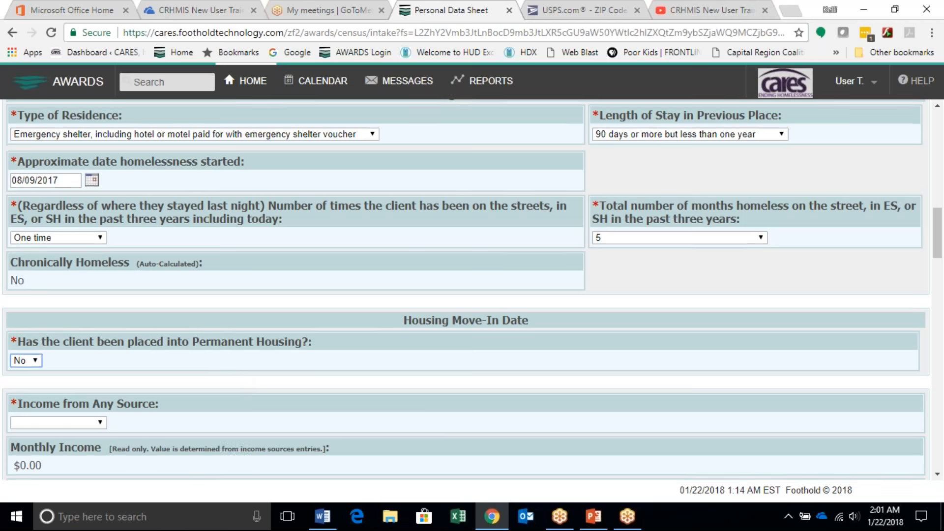
Step: Set Income from Any Source to Yes and record Earned Income of $965 as the monthly income source
scroll(158, 320, down, 3)
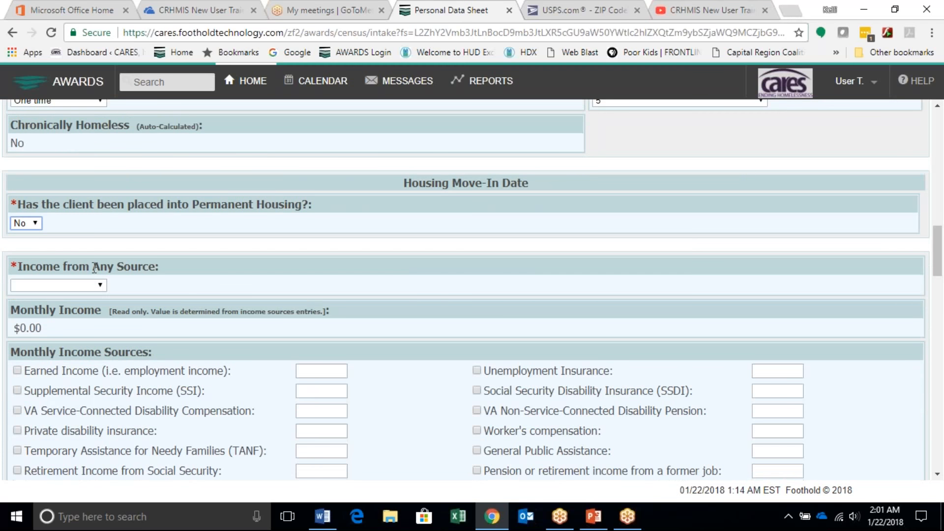
click(93, 286)
click(21, 320)
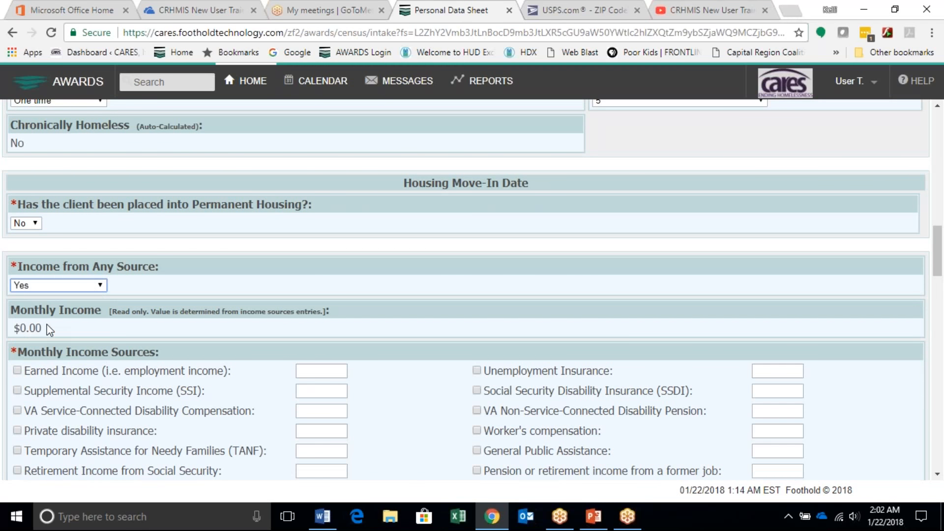
click(18, 371)
click(318, 370)
text($965)
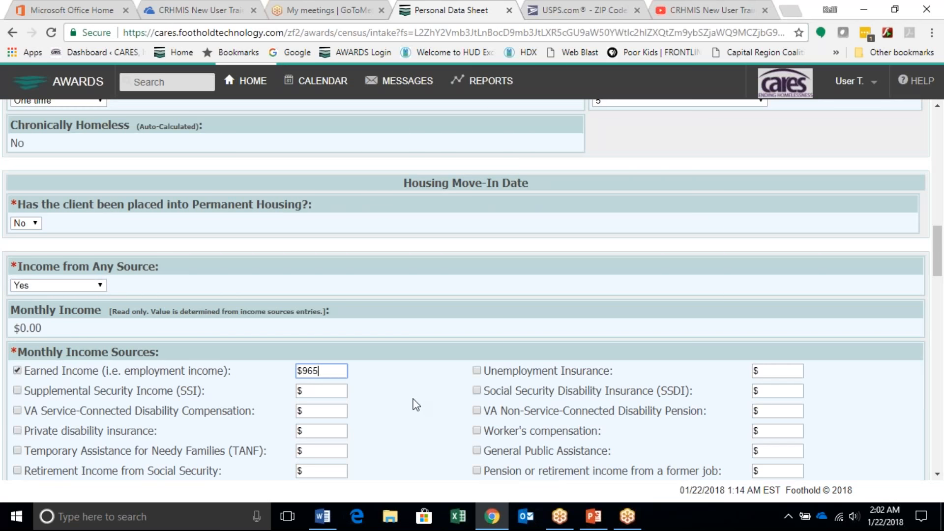
click(273, 421)
Step: Set Non-Cash Benefits from Any Source to No
scroll(273, 421, down, 3)
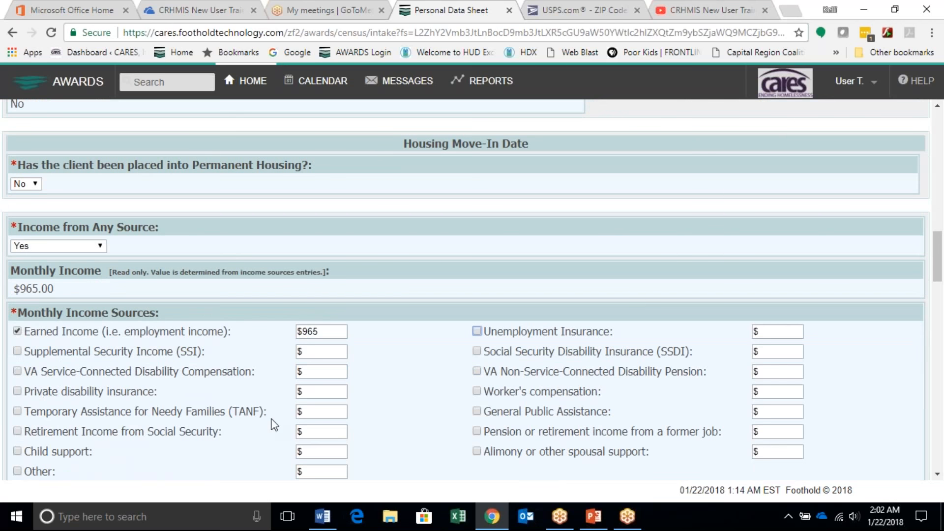
scroll(69, 329, down, 2)
click(59, 324)
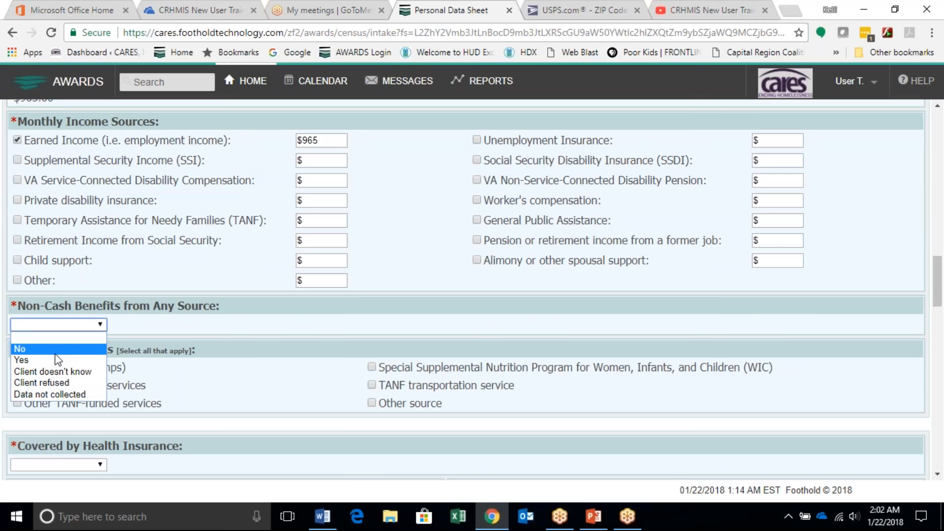
click(55, 349)
Step: Set Covered by Health Insurance to Yes and mark Employer-Provided Health Insurance as Yes
click(88, 465)
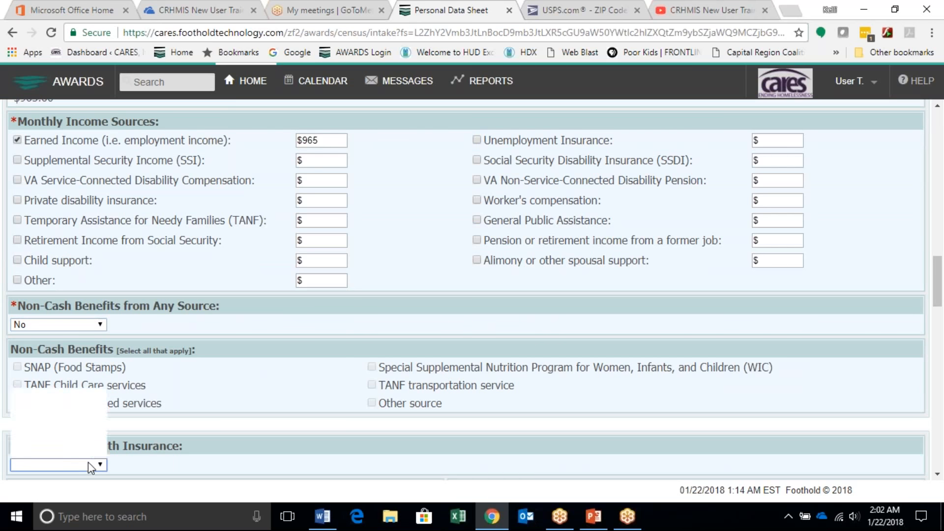
click(217, 422)
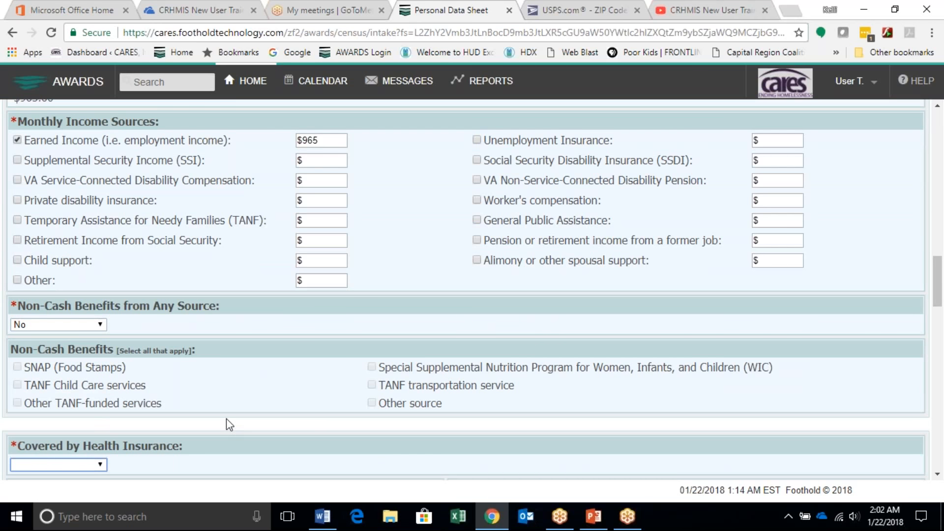
key(y)
scroll(5, 309, down, 5)
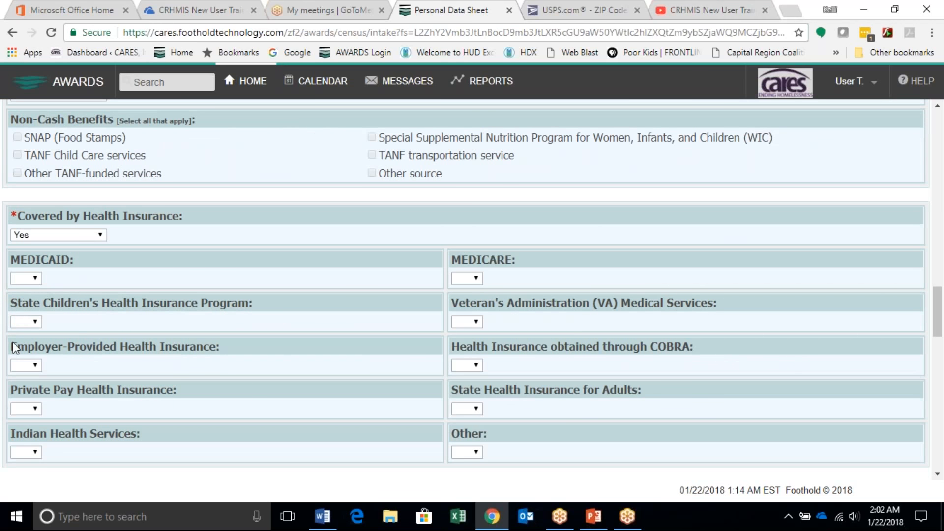
click(25, 365)
click(22, 399)
Step: Answer No for Physical Disability, Developmental Disability, Chronic Health Condition, HIV/AIDS and Mental Health Problem under Special Needs
scroll(111, 411, down, 4)
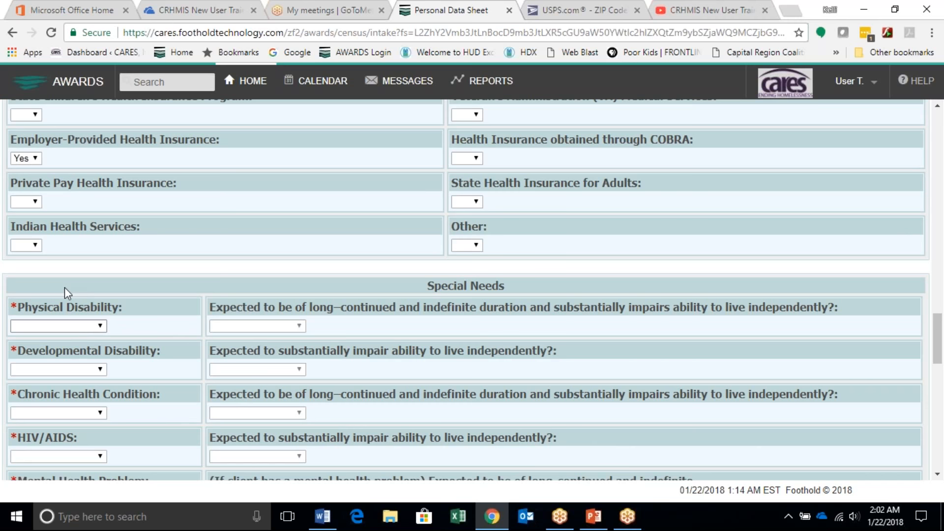
key(n)
key(Tab)
key(n)
key(Tab)
key(n)
key(Tab)
key(n)
key(Tab)
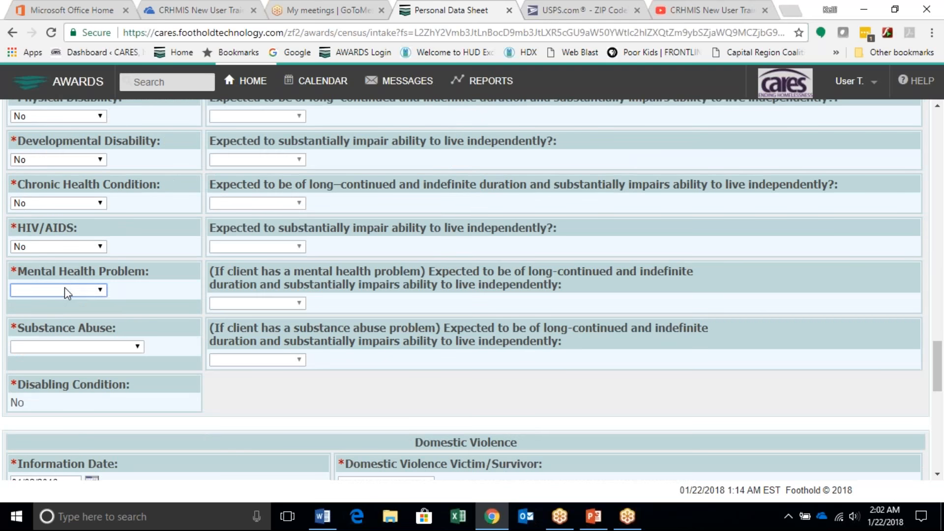
key(n)
key(Tab)
Step: Set Substance Abuse to Alcohol abuse and answer Yes to it being of long-continued and indefinite duration
key(a)
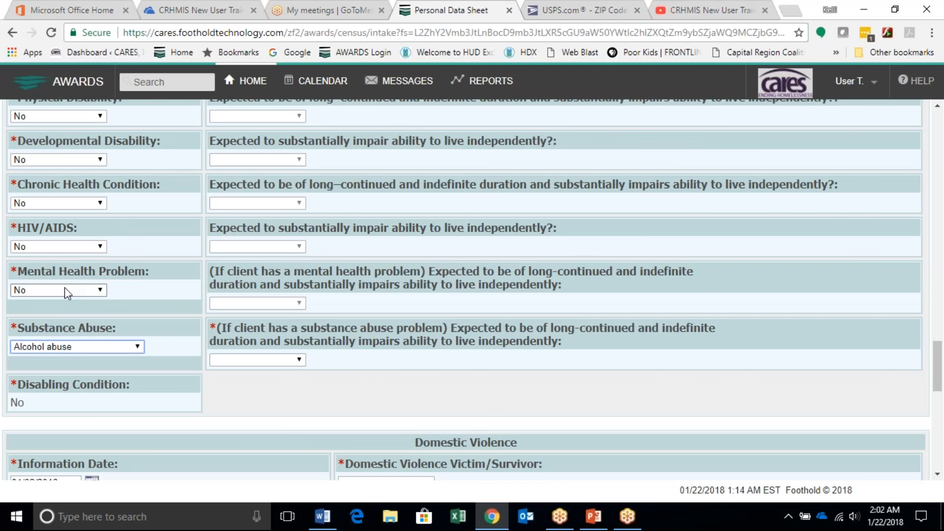
key(Tab)
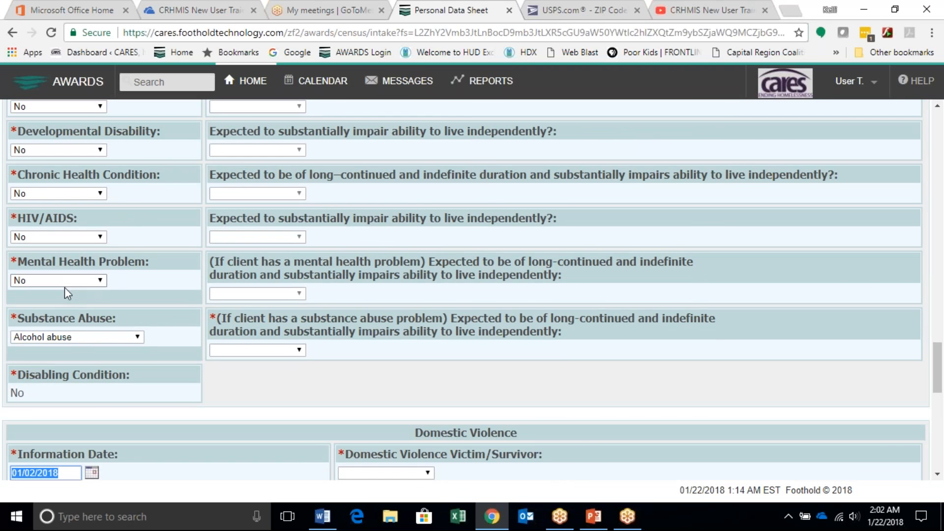
key(Tab)
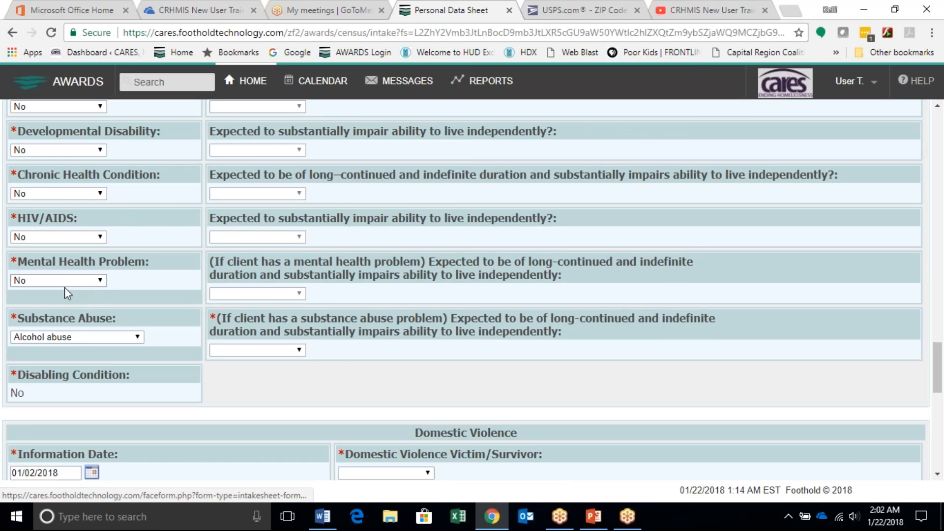
click(283, 348)
click(272, 382)
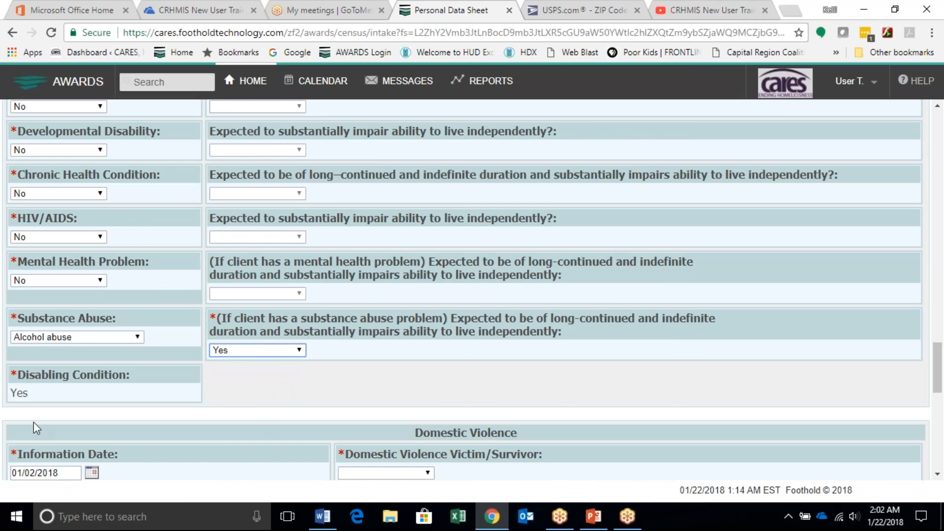
drag(42, 400, 14, 396)
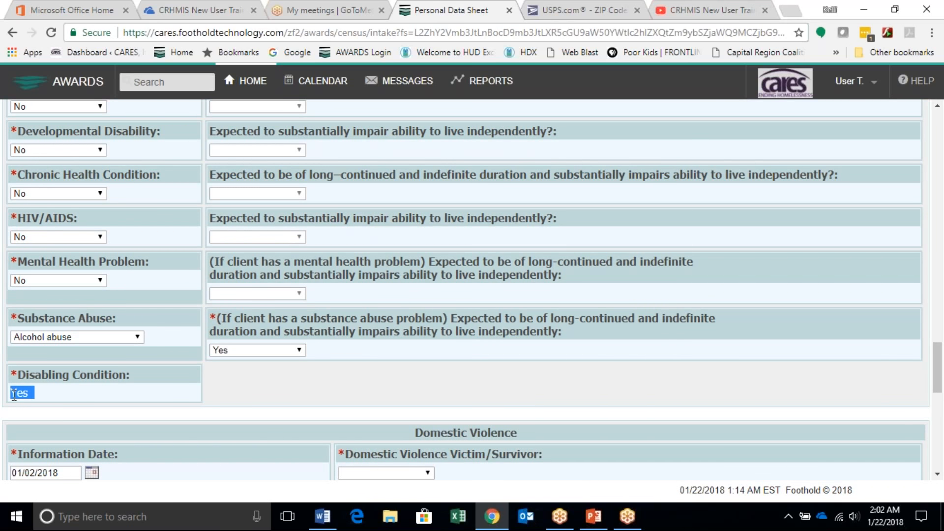
click(164, 391)
Step: Choose the applicant's Domestic Violence Victim/Survivor status, keeping the existing information date
scroll(164, 391, down, 2)
scroll(418, 343, down, 1)
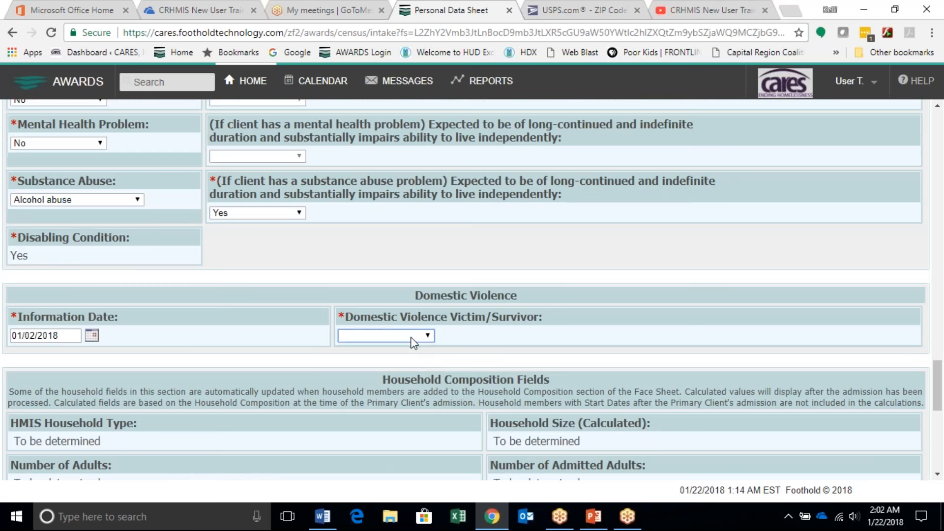
click(411, 338)
click(393, 359)
Step: Enter the Zip Code of Last Permanent Address, leave Services Sought unmarked, and process the admission
scroll(307, 363, down, 2)
scroll(307, 362, down, 4)
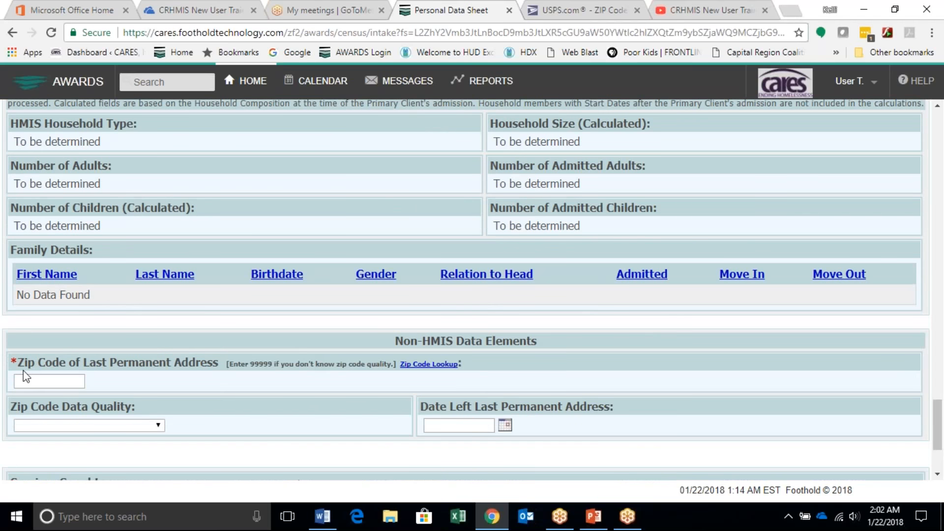
scroll(40, 377, down, 1)
click(41, 377)
click(46, 334)
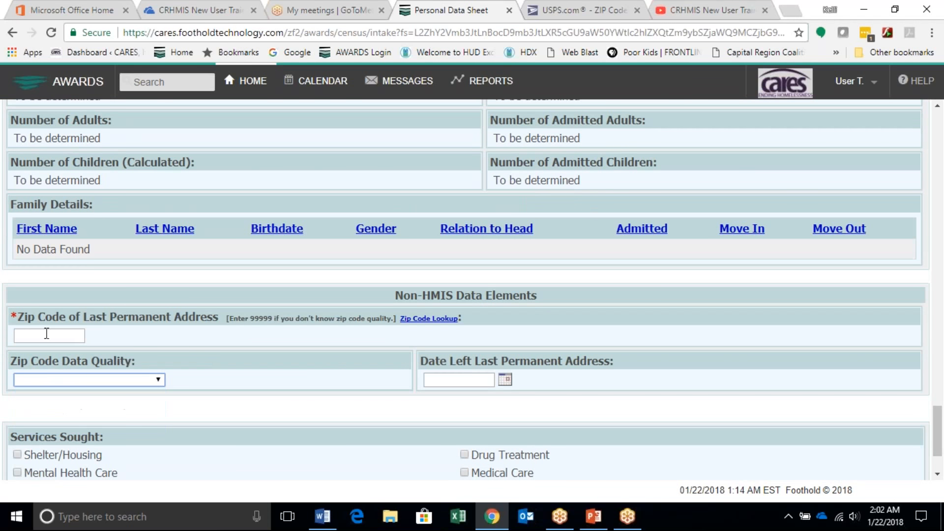
click(47, 334)
text(12210)
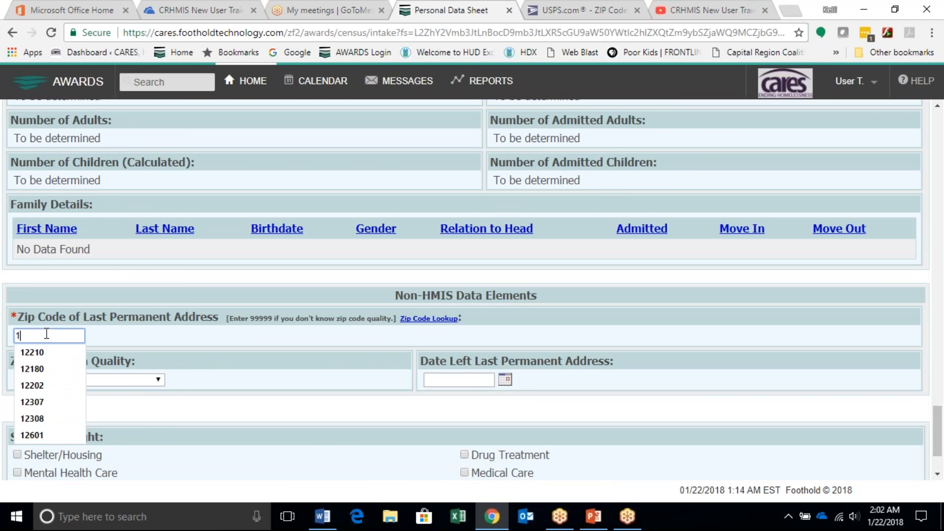
click(274, 348)
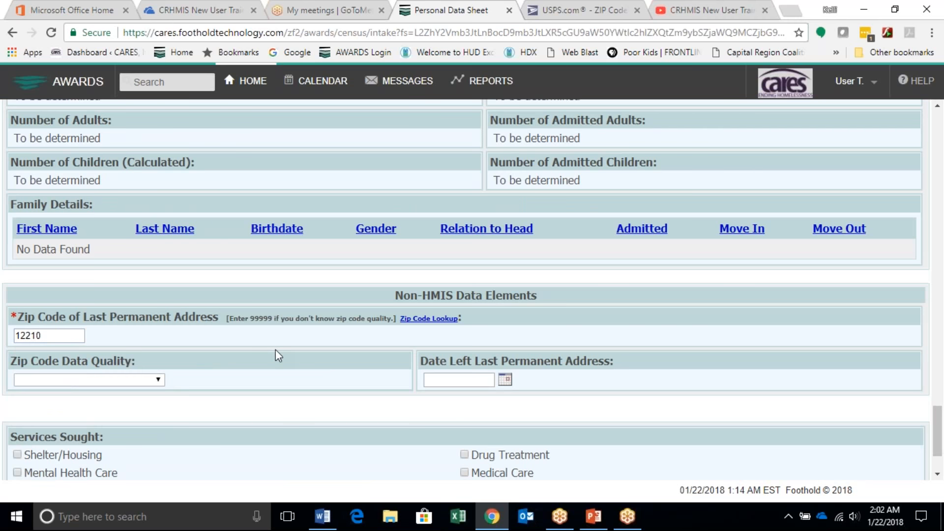
scroll(310, 423, down, 2)
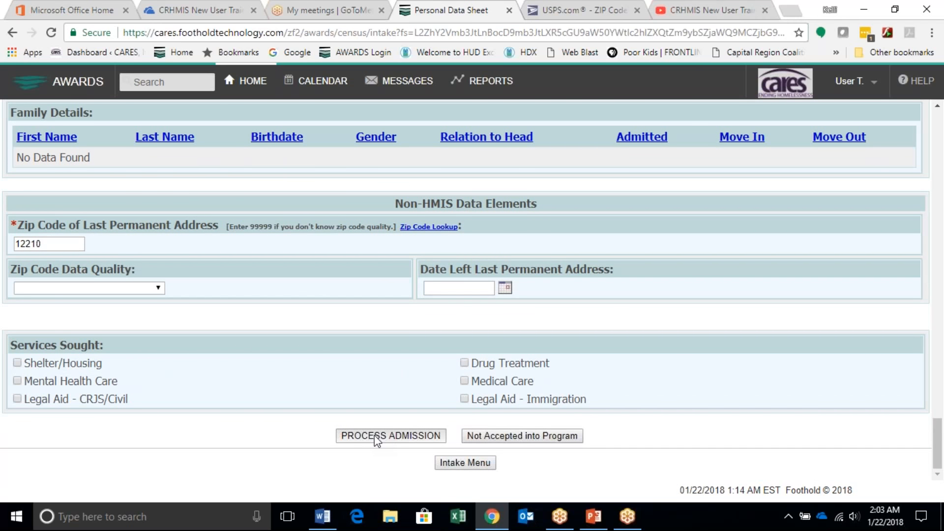
click(375, 437)
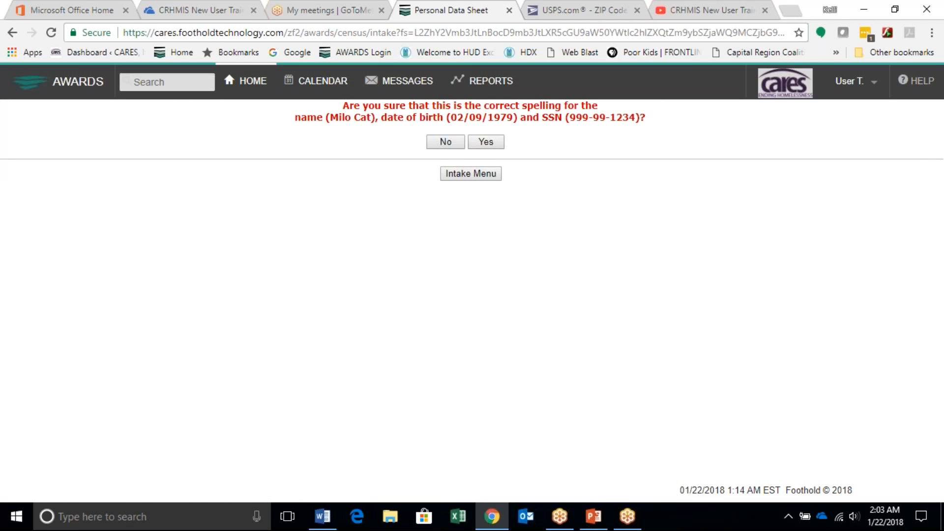
Step: Confirm the client's identifying details and complete the consent form with option c, declining to share information with partner agencies
click(486, 142)
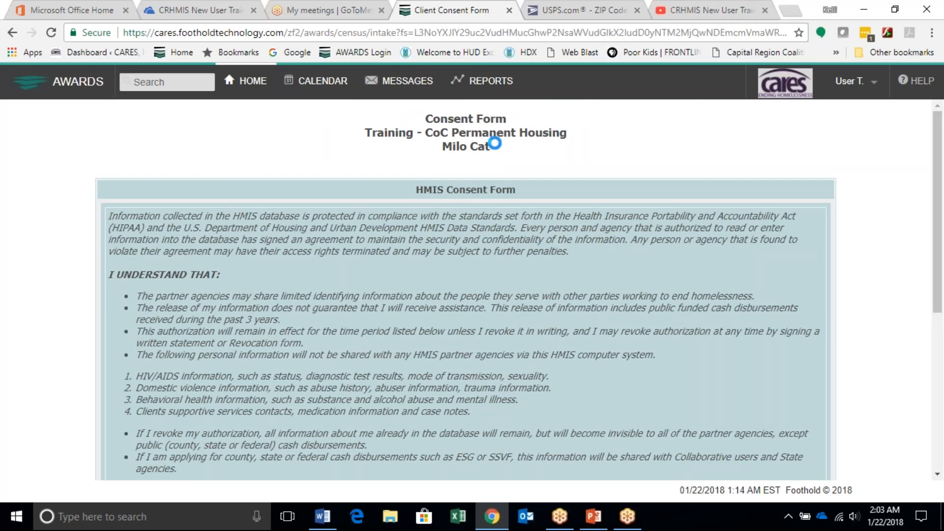
scroll(362, 325, down, 3)
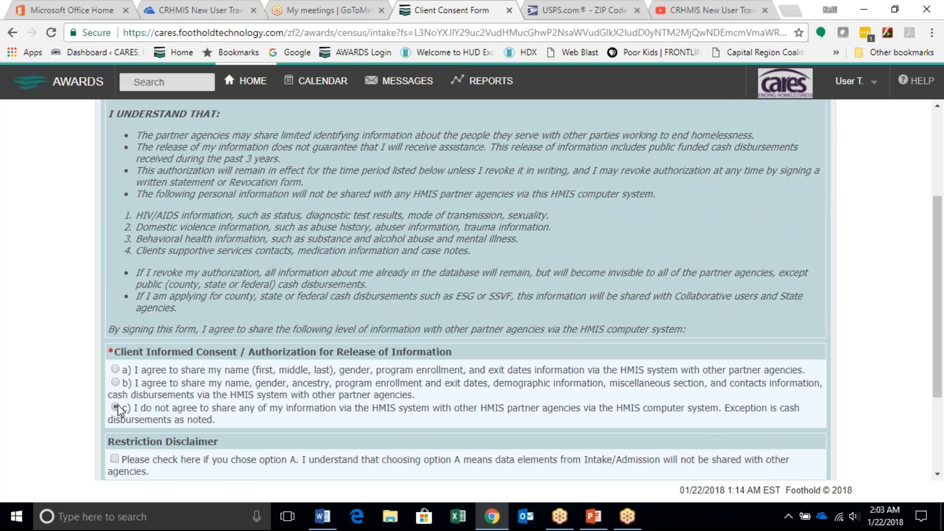
scroll(276, 373, down, 1)
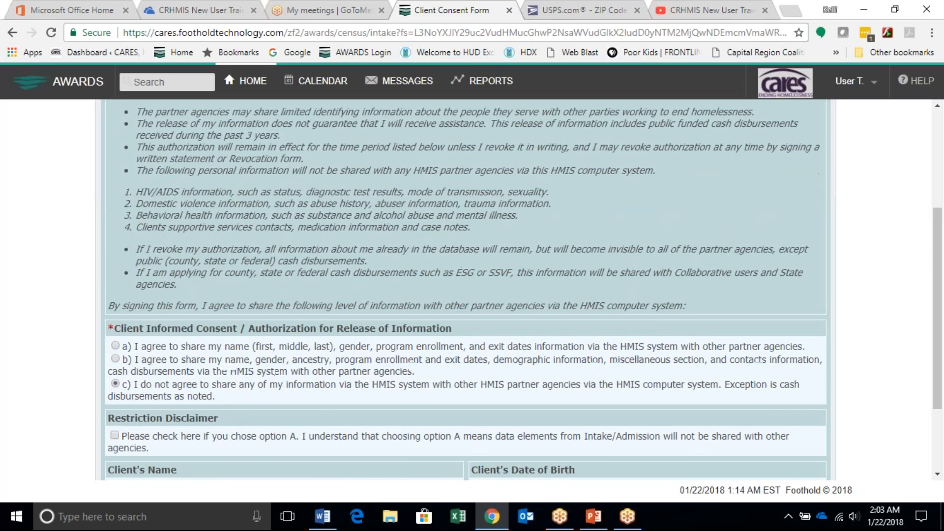
scroll(467, 295, down, 2)
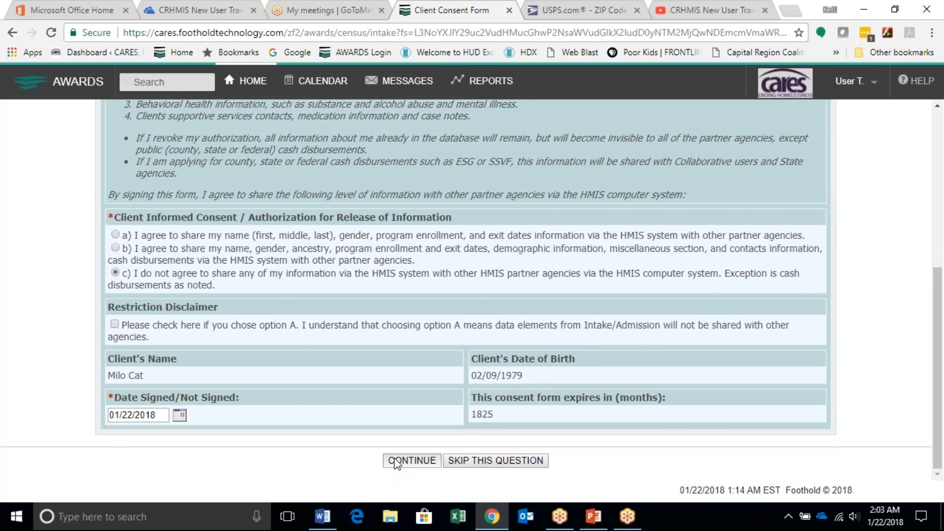
click(411, 461)
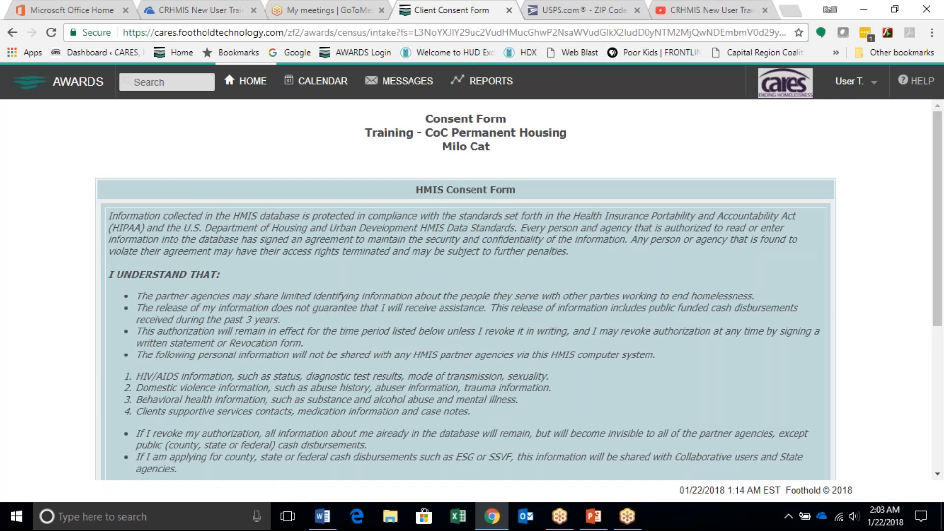
scroll(476, 415, down, 4)
scroll(473, 418, down, 2)
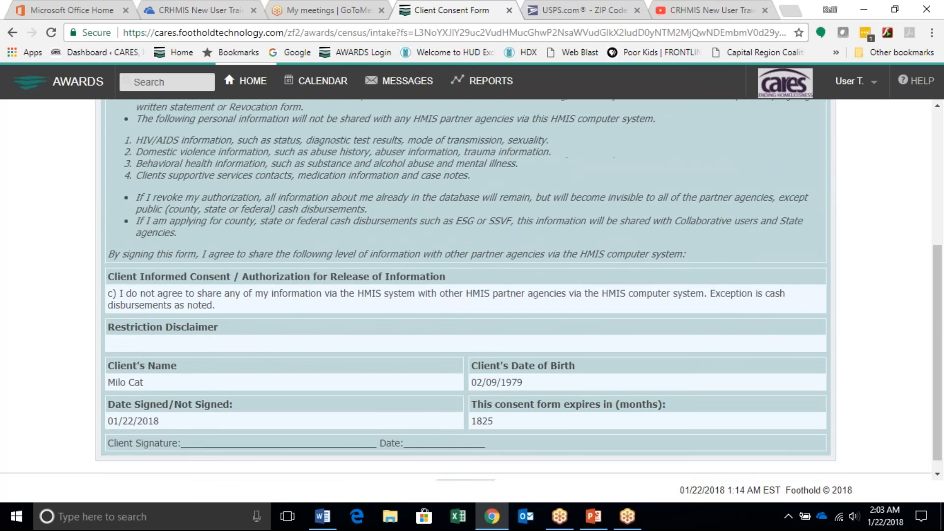
click(458, 474)
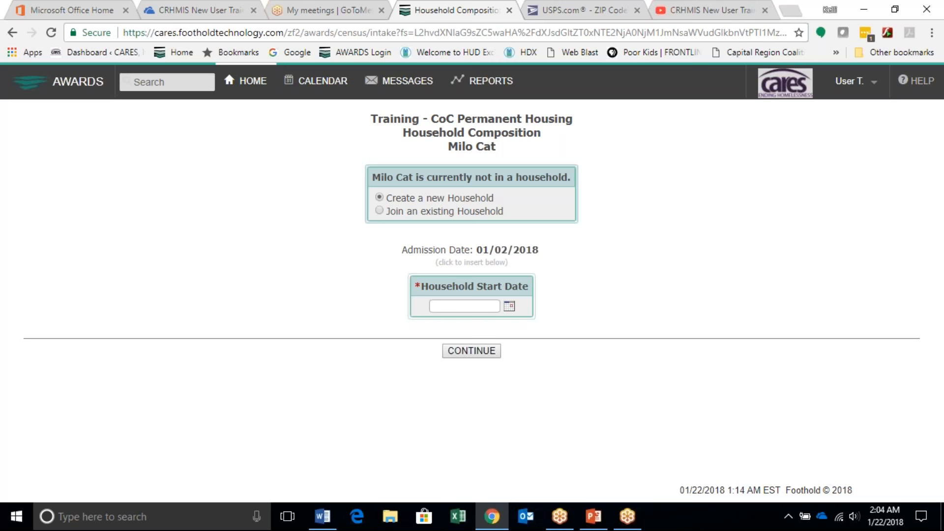
Step: Create a new household for the client, using the admission date 01/02/2018 as the Household Start Date
click(480, 264)
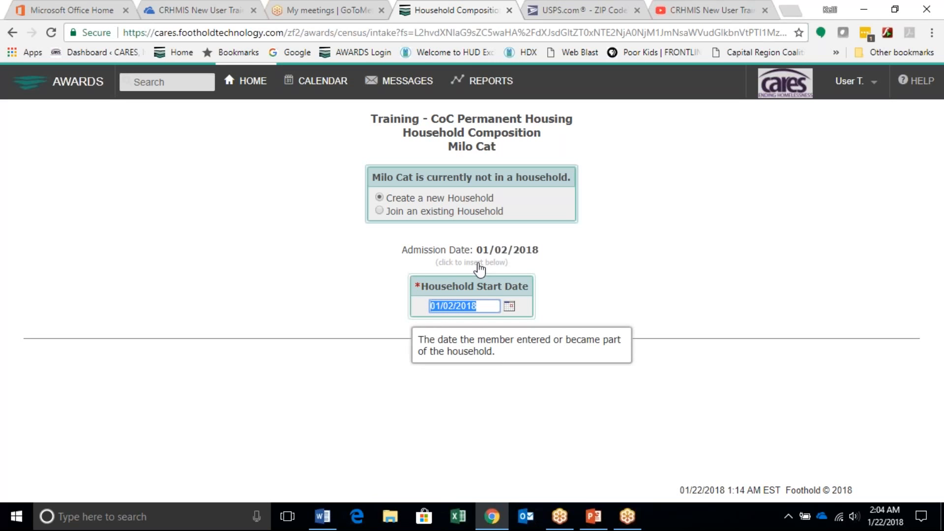
click(289, 345)
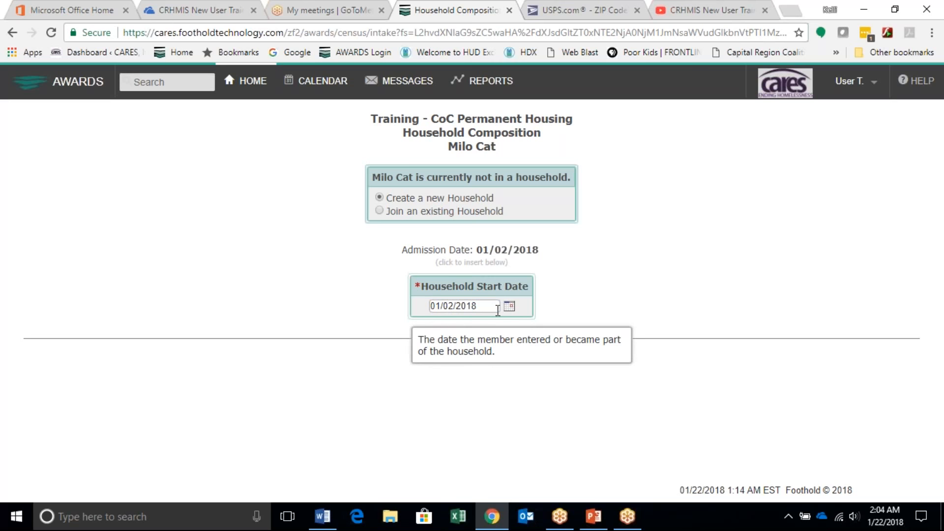
click(471, 351)
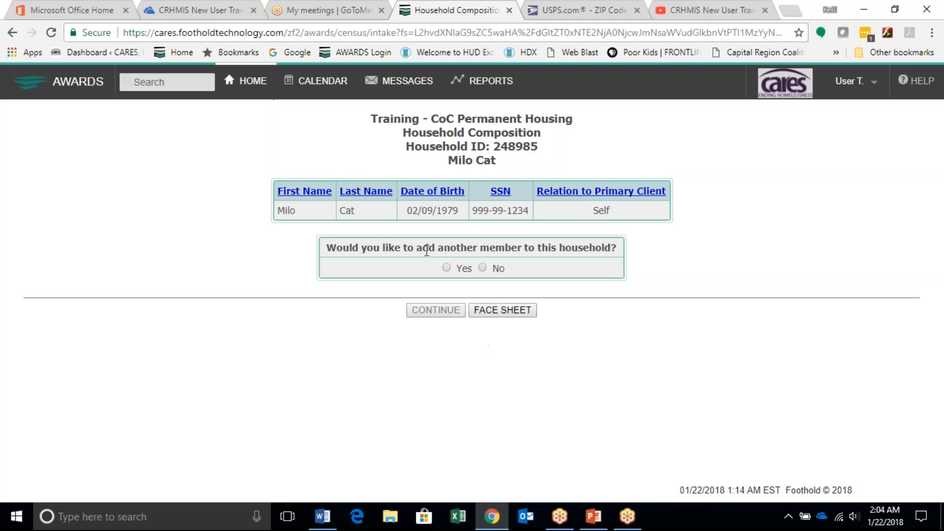
Step: Choose to add another household member and search for them by first name, last name and SSN
click(447, 268)
click(435, 310)
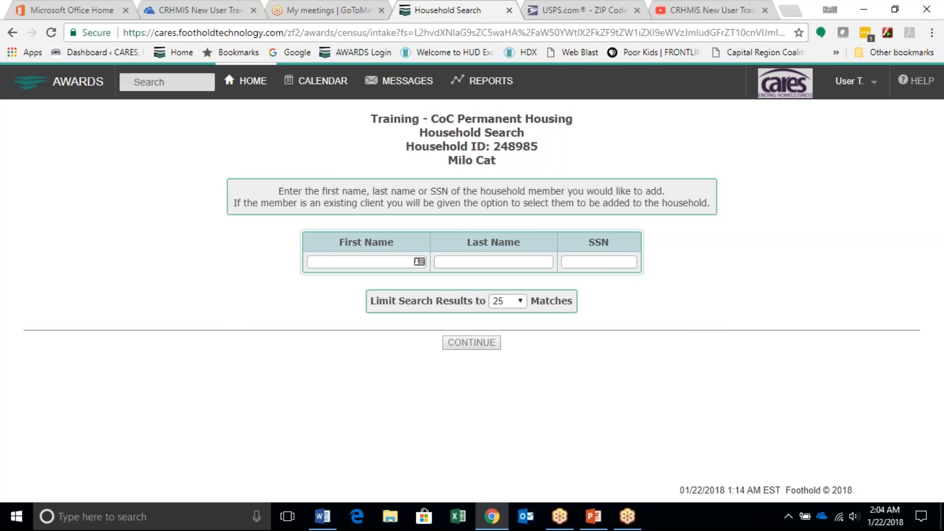
click(367, 263)
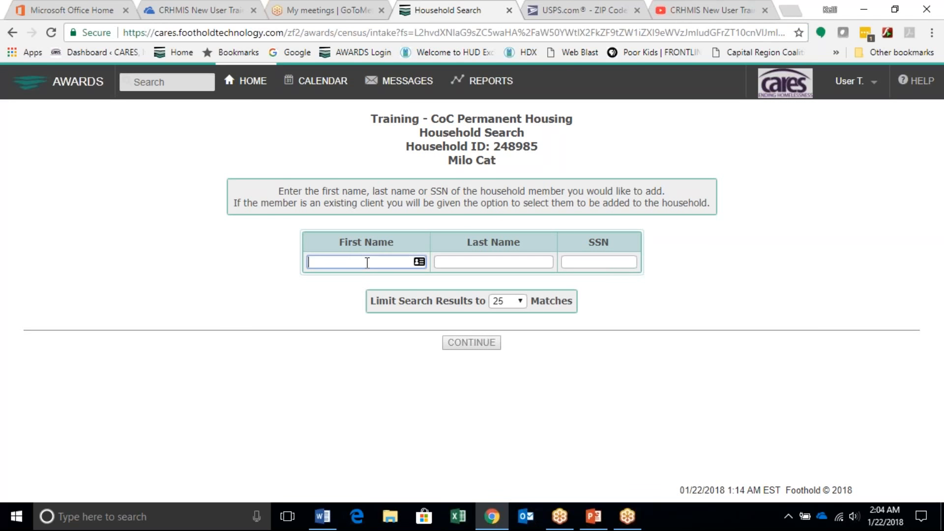
text(Milo)
key(Tab)
text(Ca)
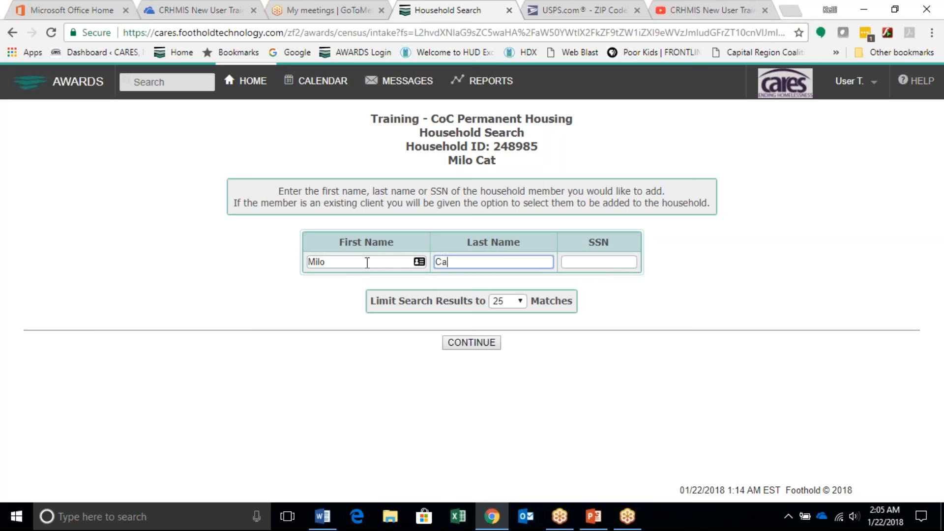
text(t Jr)
key(Tab)
text(999-99)
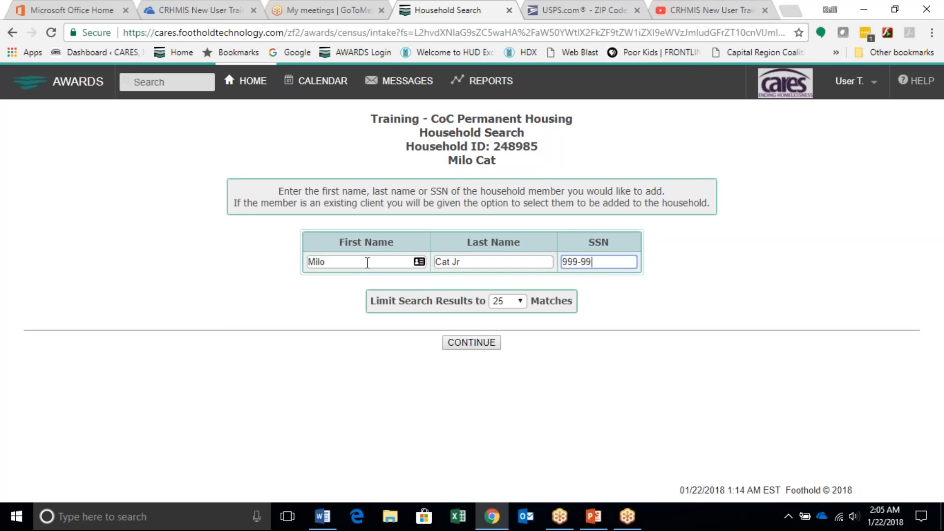
text(-1234)
click(462, 345)
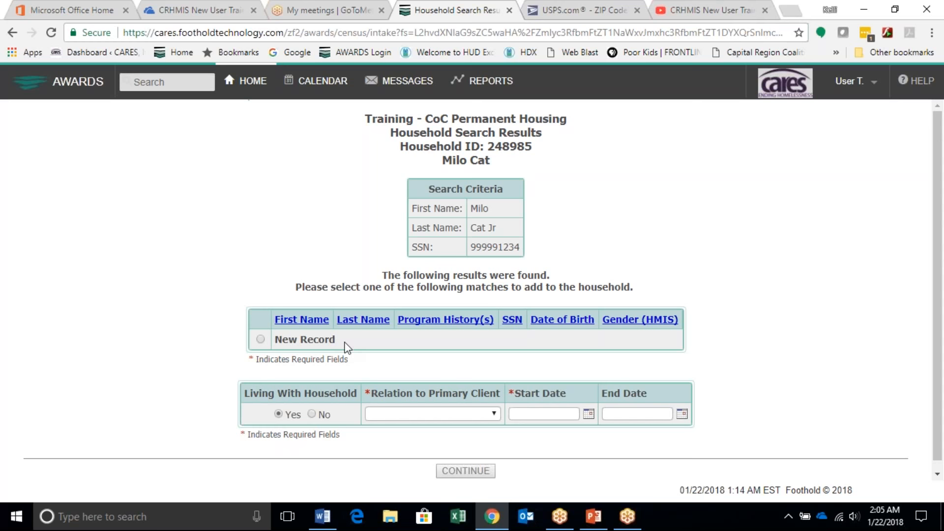
Step: Select New Record for the household member, enter the date of birth and set the gender to Male
click(261, 339)
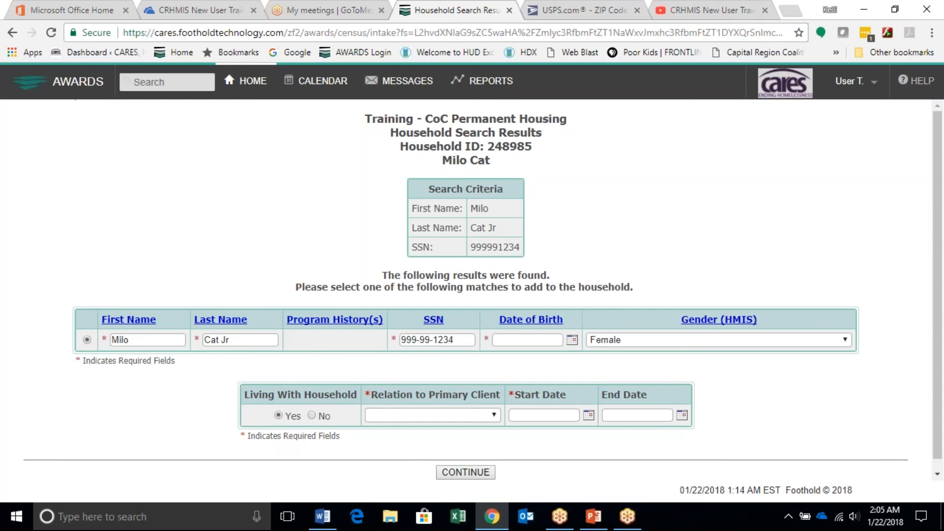
click(528, 340)
text(12/21/2005)
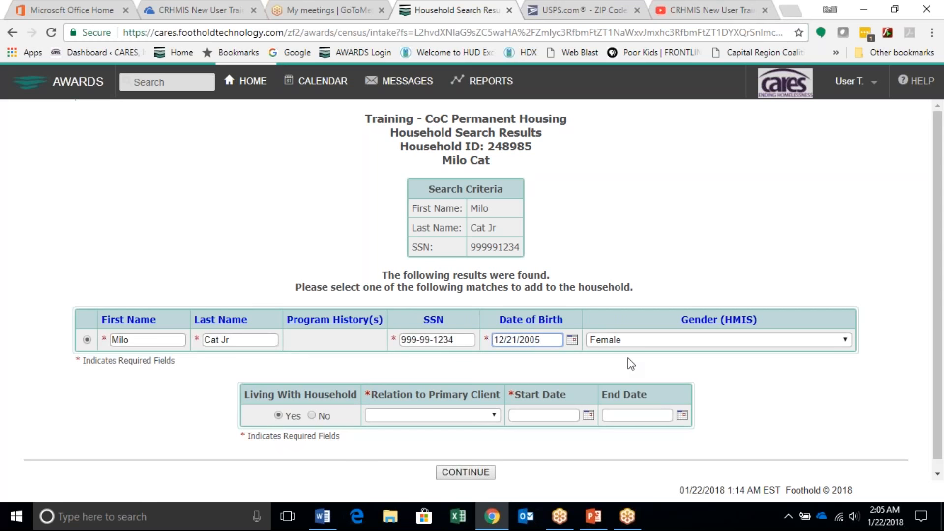
click(656, 344)
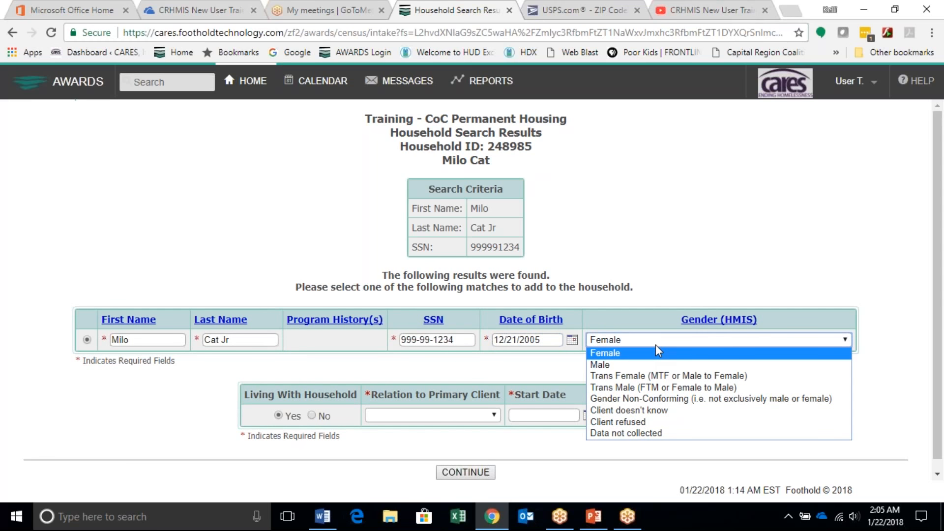
click(629, 368)
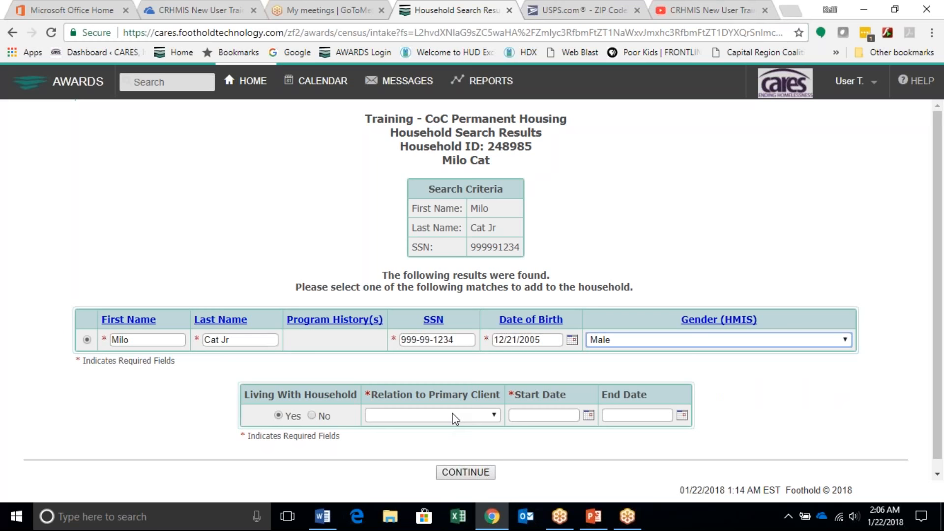
Step: Set the member's Relation to Primary Client to Son with Start Date 1/2/18, and add the member to the household
click(453, 416)
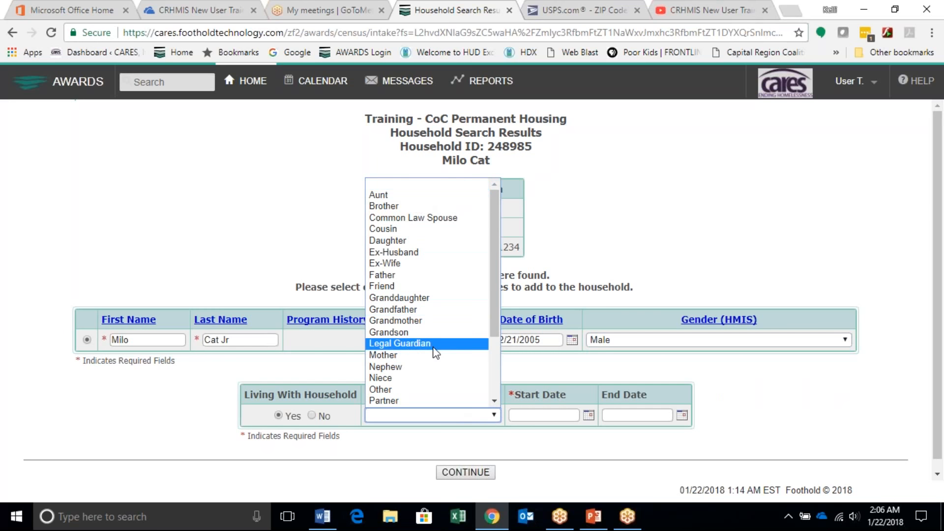
scroll(436, 354, down, 3)
click(416, 335)
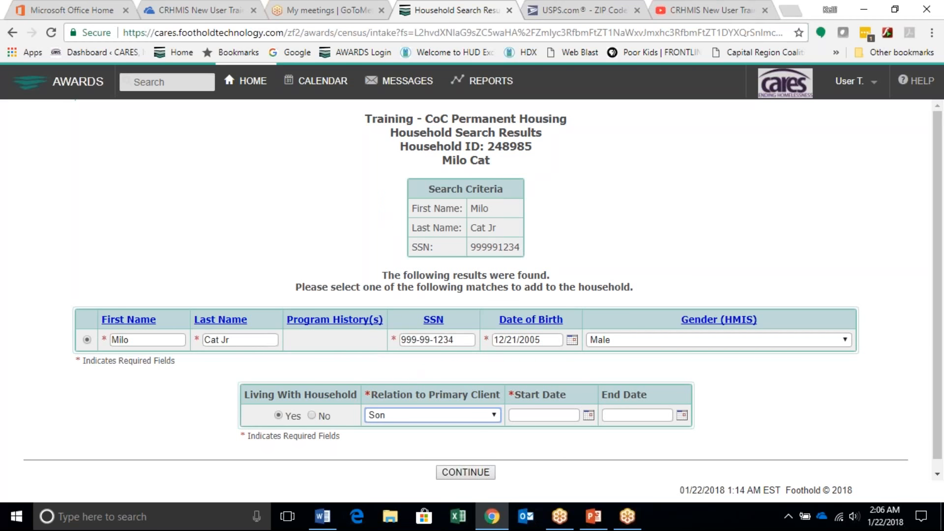
click(546, 414)
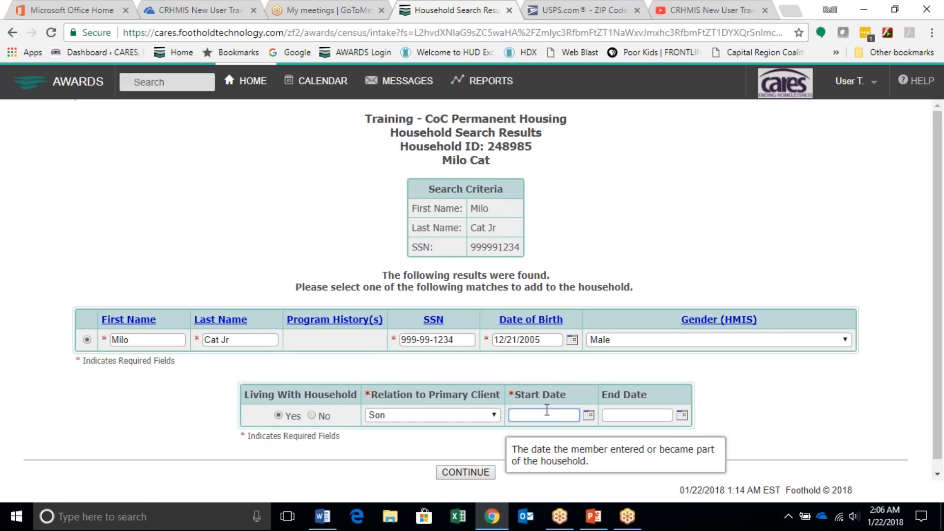
text(1/2/18)
click(472, 471)
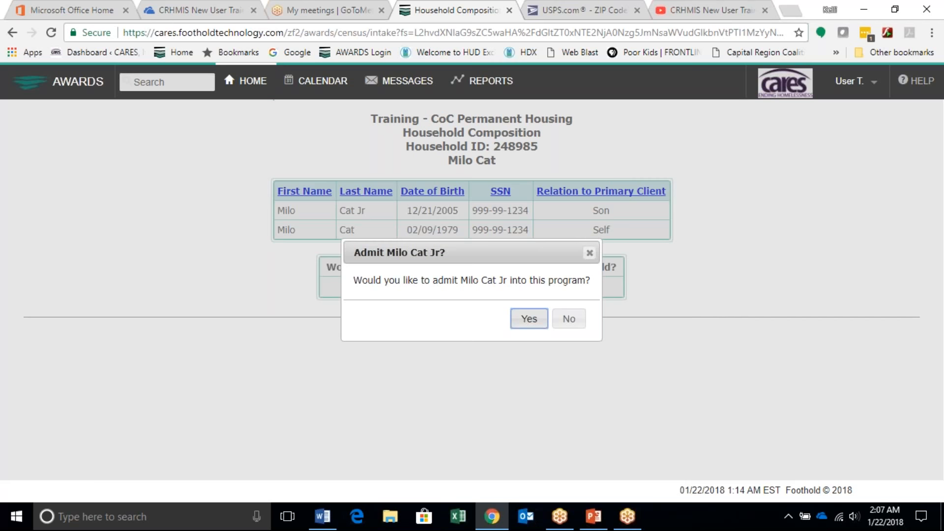
Step: Agree to admit the son into the program and set the Intake Date/Project Start Date to 01/02/2018
click(526, 318)
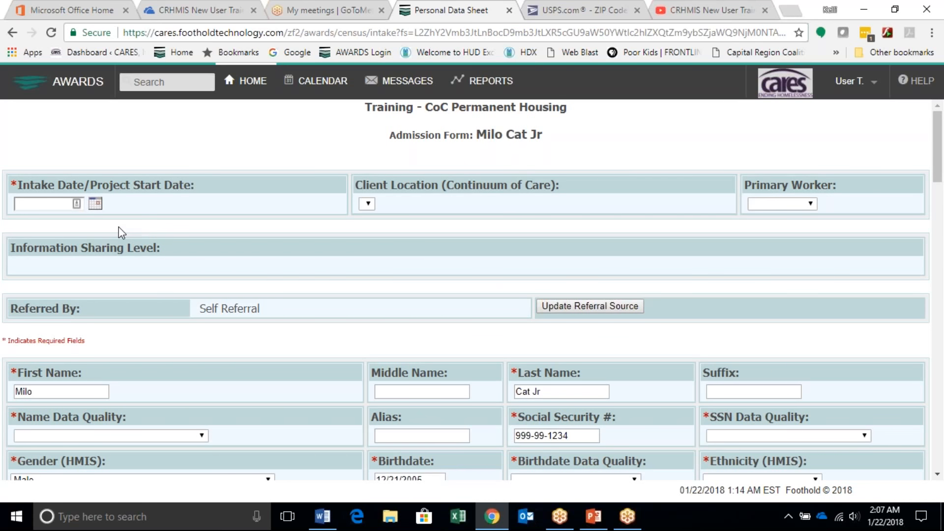
click(95, 203)
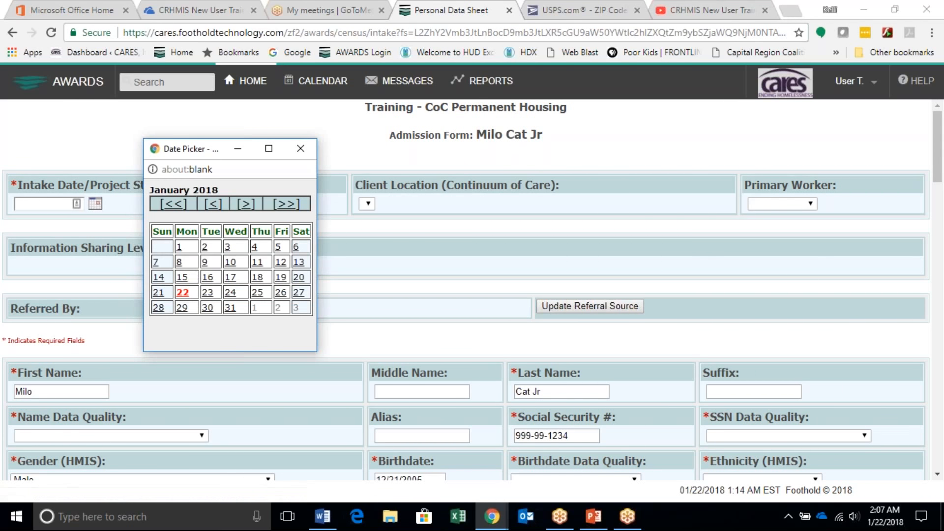
click(205, 247)
Step: Set Name Data Quality to Full name reported, SSN Data Quality to Full SSN reported and Birthdate Data Quality to Full DOB Reported
scroll(237, 338, down, 1)
scroll(236, 338, down, 1)
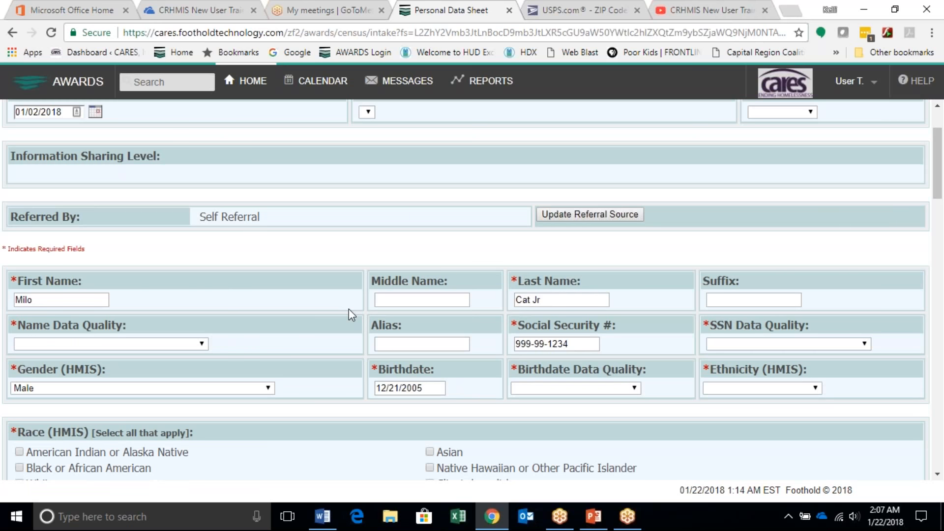
click(198, 346)
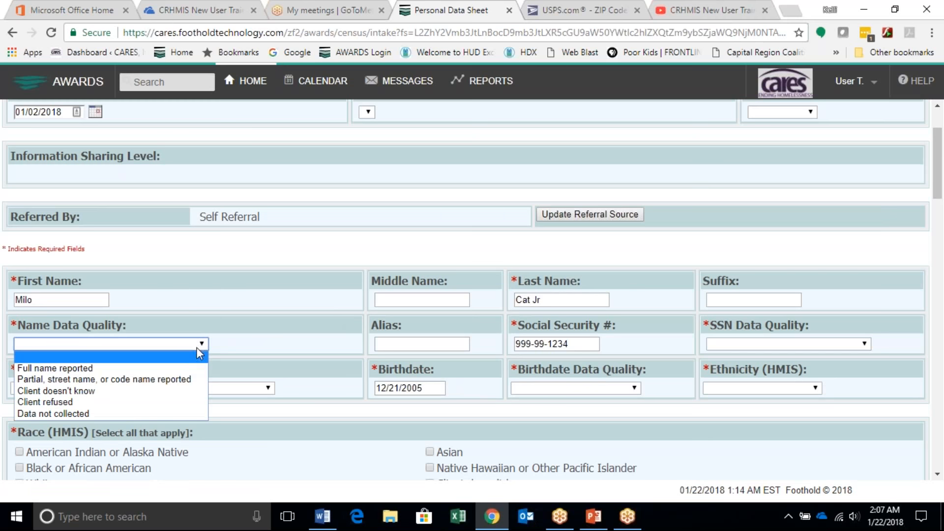
click(175, 370)
click(735, 345)
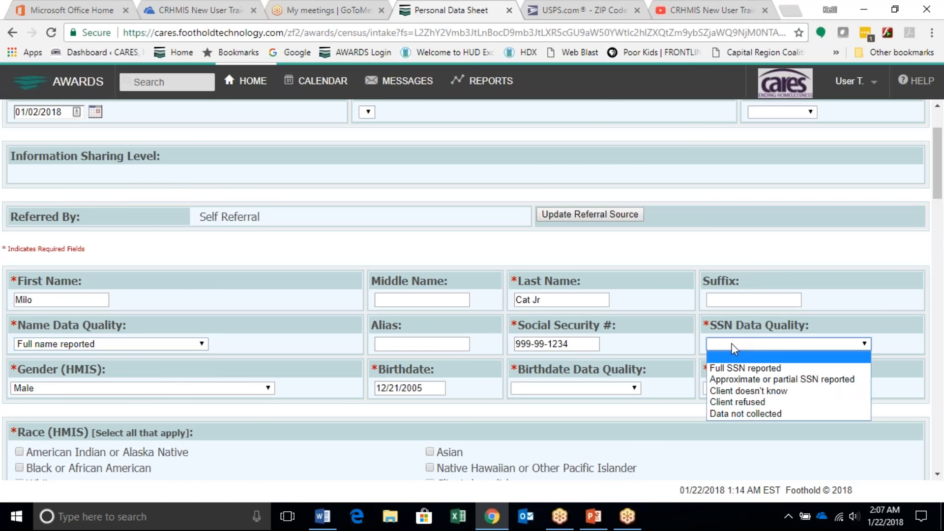
click(727, 367)
click(568, 389)
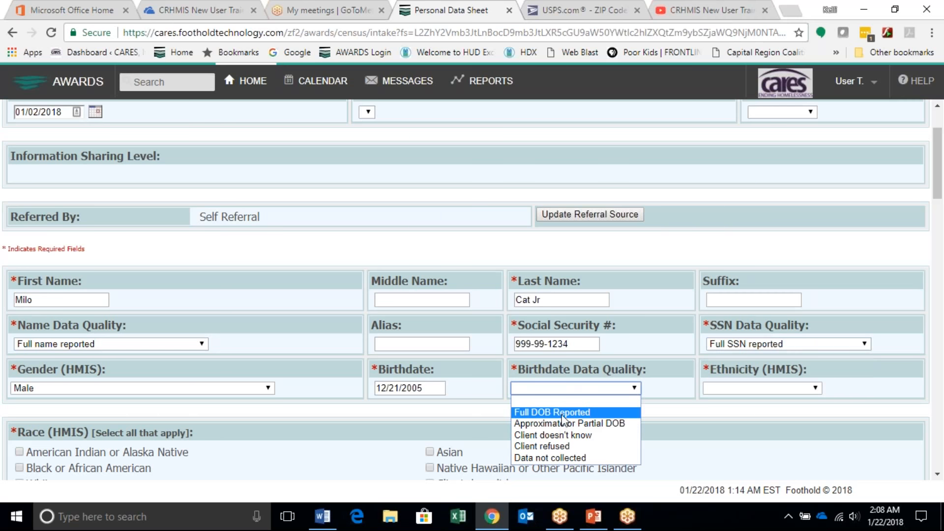
click(565, 413)
Step: Set Ethnicity to Hispanic/Latino and mark American Indian or Alaska Native and Black or African American under Race
click(740, 391)
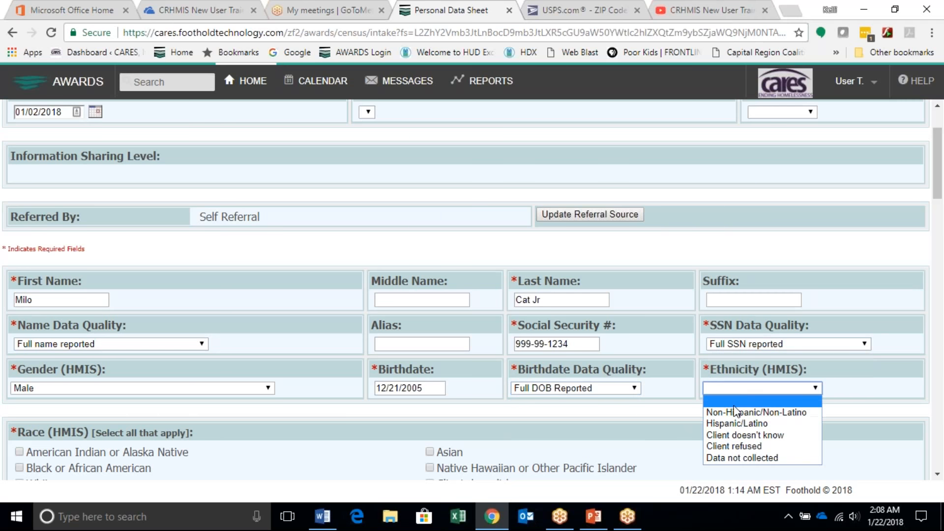
click(757, 424)
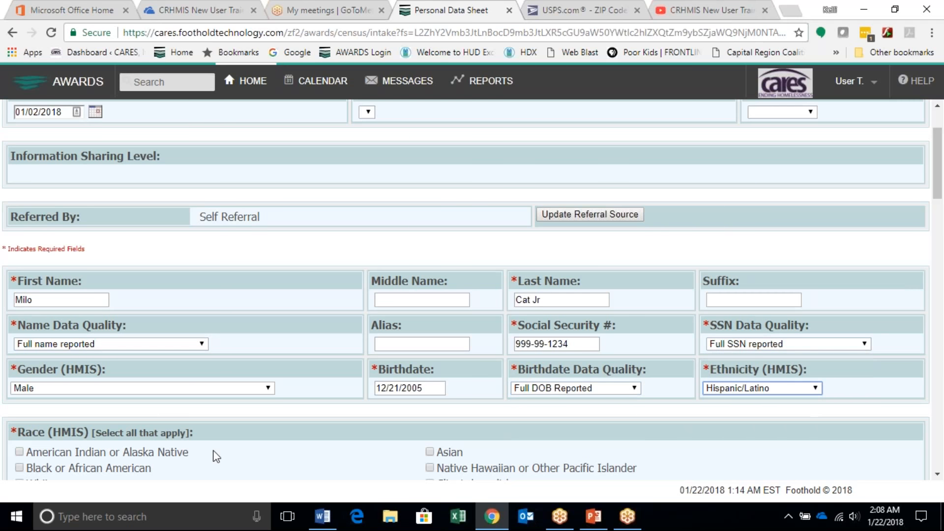
click(19, 451)
click(19, 468)
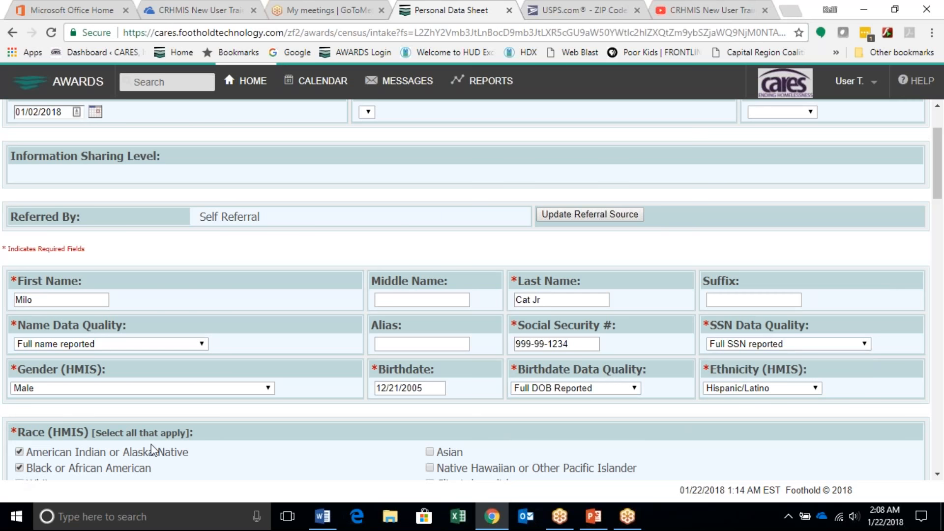
Step: Answer No to whether the client has been placed into Permanent Housing
scroll(153, 448, down, 5)
scroll(154, 446, down, 3)
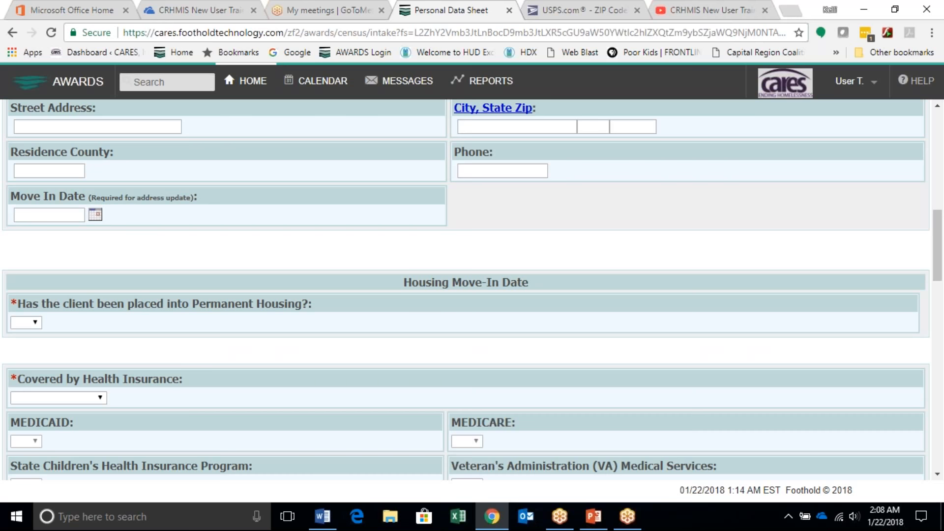
click(28, 324)
click(25, 347)
Step: Set Covered by Health Insurance to Yes for the son and answer the Employer-Provided Health Insurance field
scroll(102, 362, down, 3)
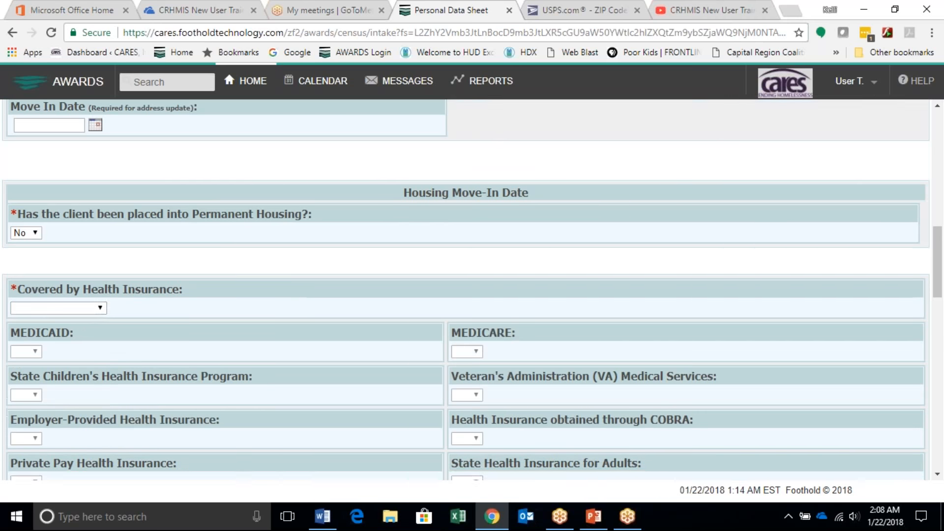
click(84, 279)
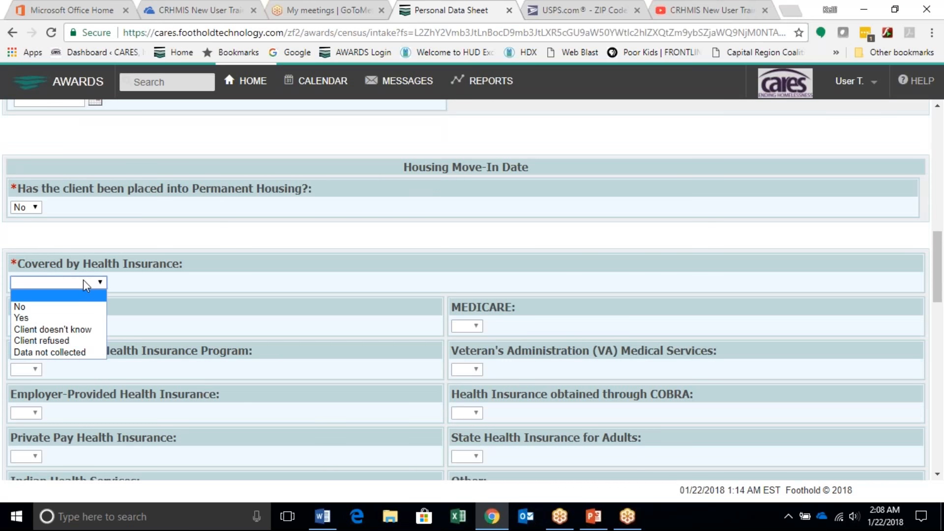
click(74, 318)
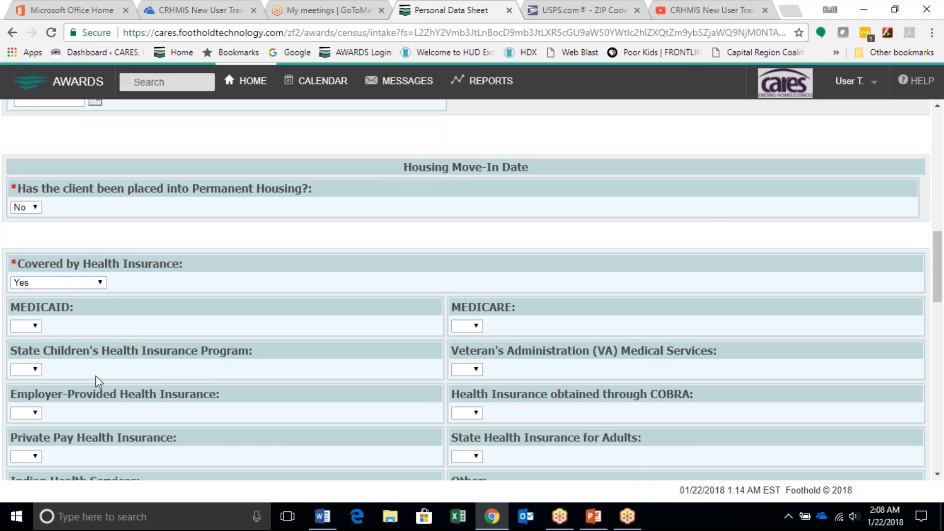
scroll(36, 411, down, 2)
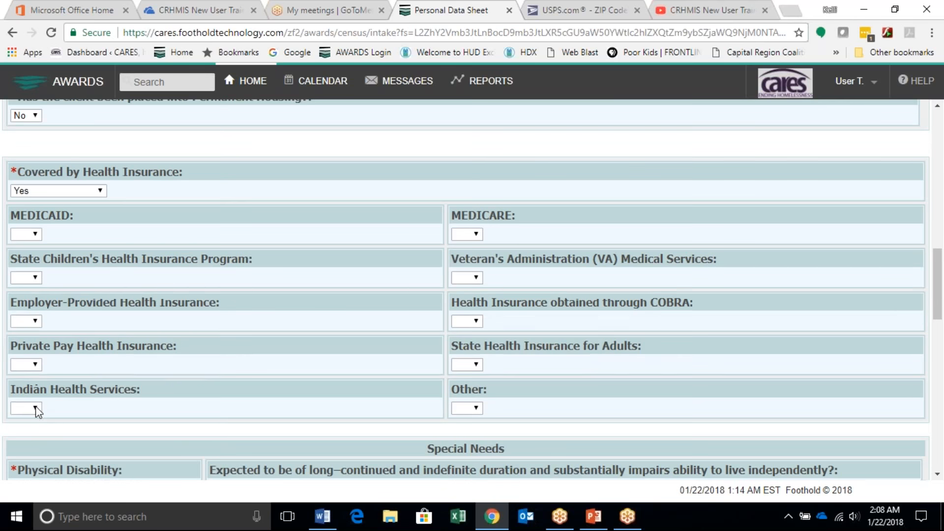
click(35, 322)
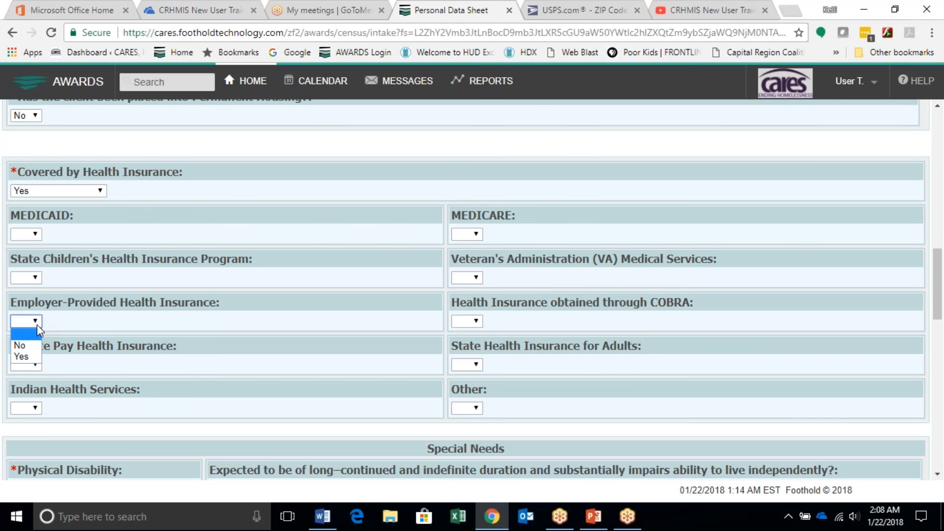
click(24, 358)
click(98, 359)
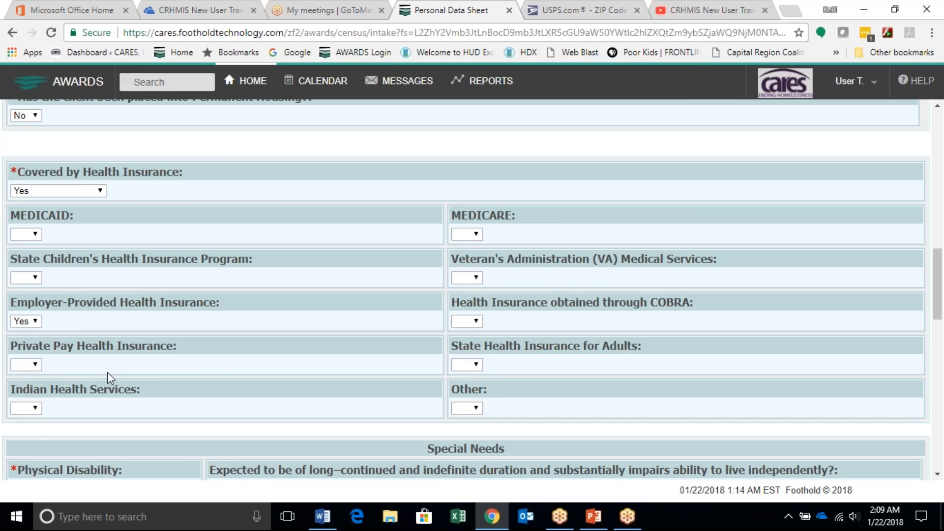
Step: Answer No to all six Special Needs conditions, from Physical Disability through Substance Abuse
scroll(107, 372, down, 6)
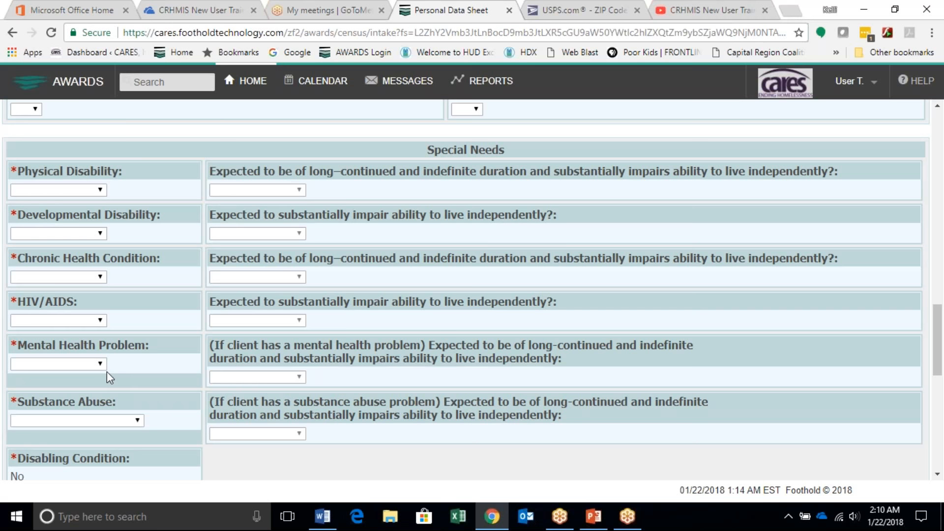
click(94, 190)
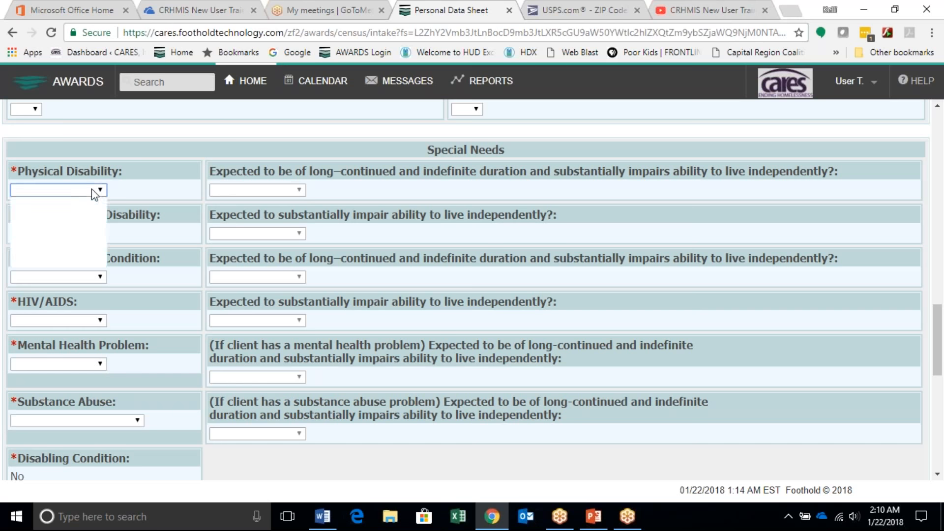
click(88, 211)
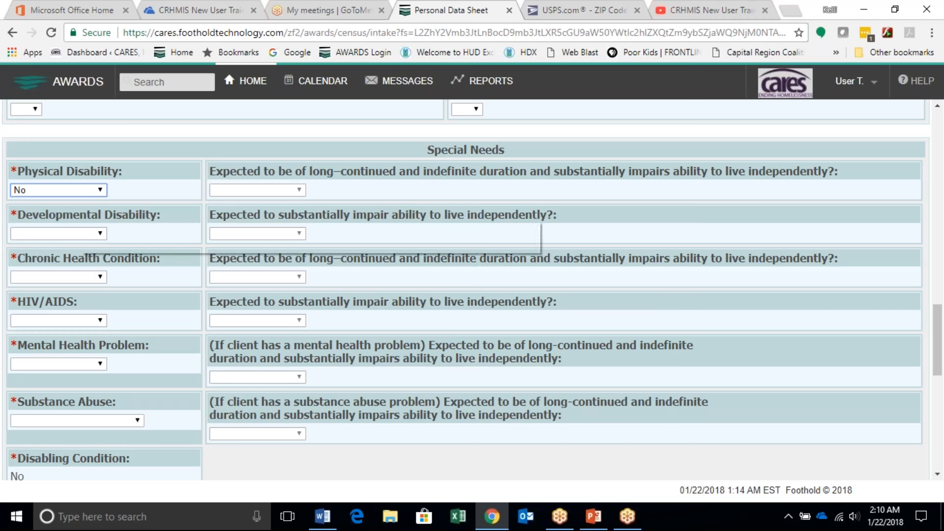
key(Tab)
key(n)
key(Tab)
key(n)
key(Tab)
key(n)
key(Tab)
key(n)
key(Tab)
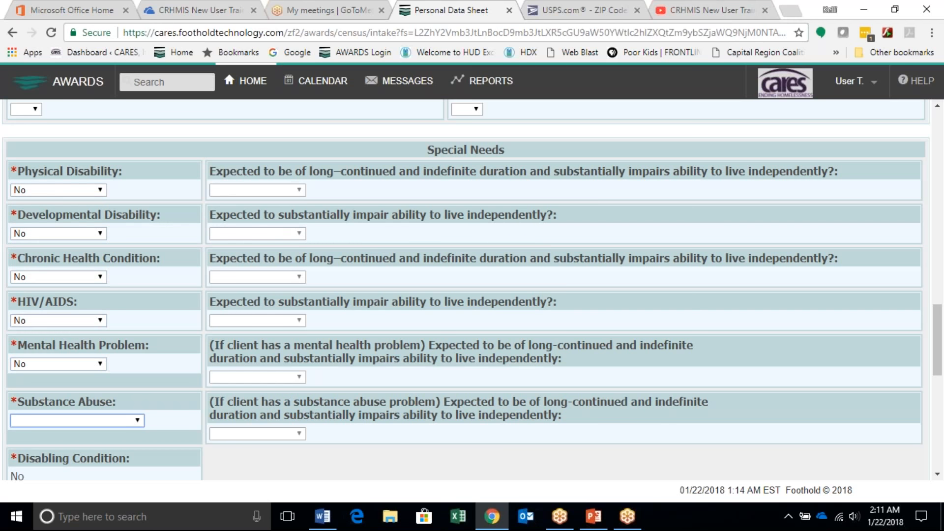
key(Tab)
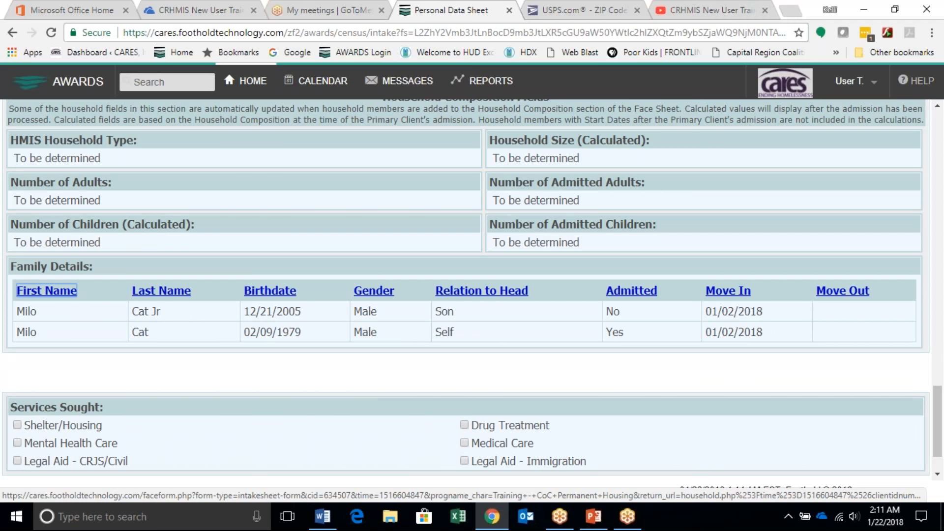
scroll(147, 276, up, 3)
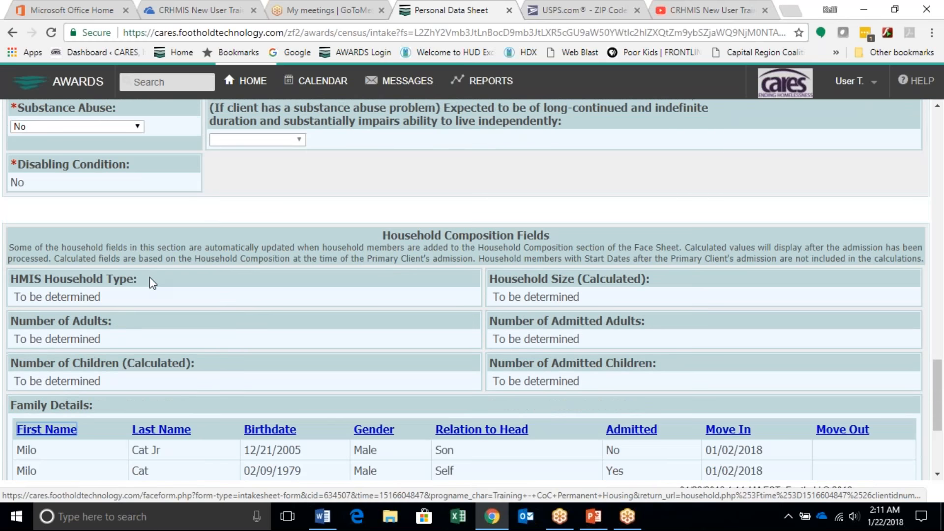
Step: Process the son's admission and confirm that his name, date of birth and SSN are correct
scroll(273, 329, down, 1)
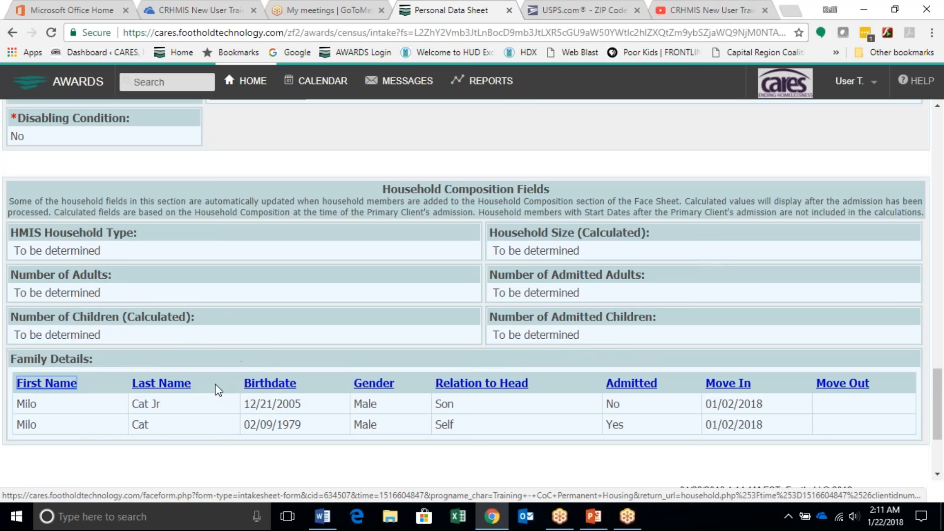
scroll(163, 421, down, 3)
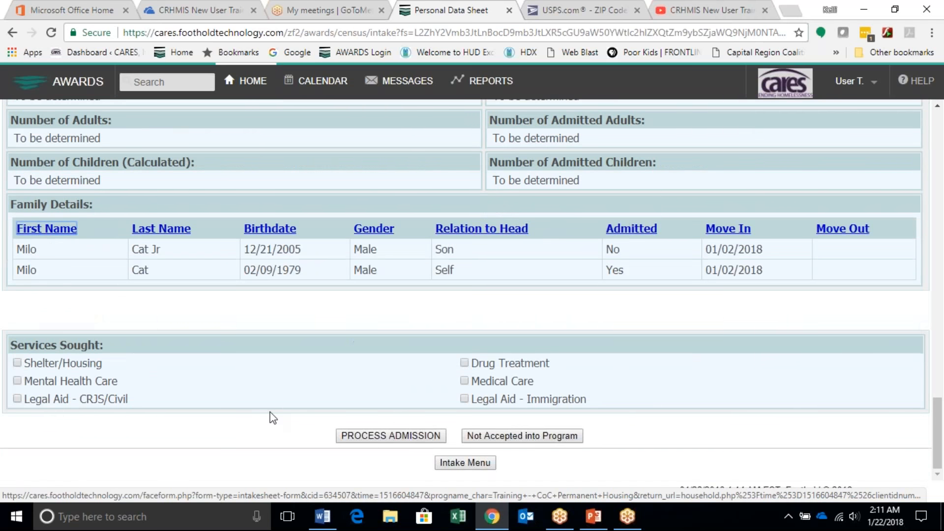
click(397, 434)
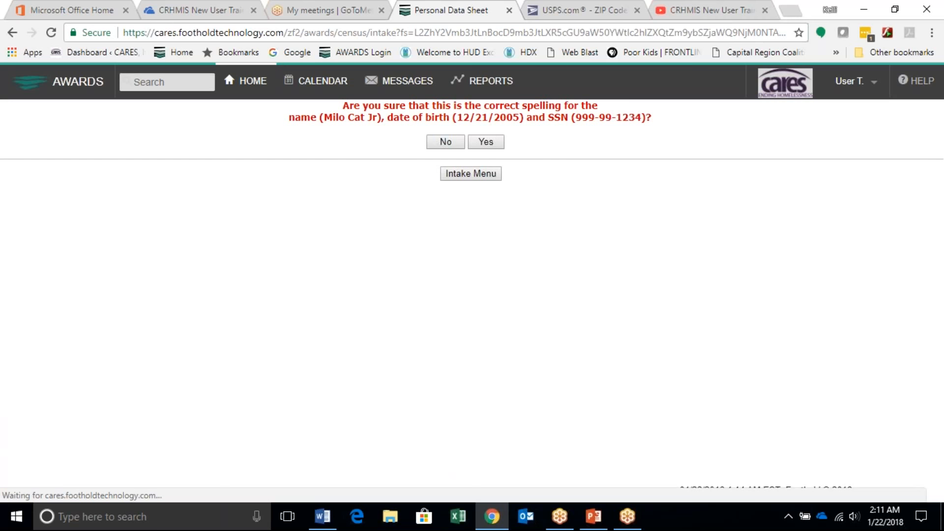
click(477, 145)
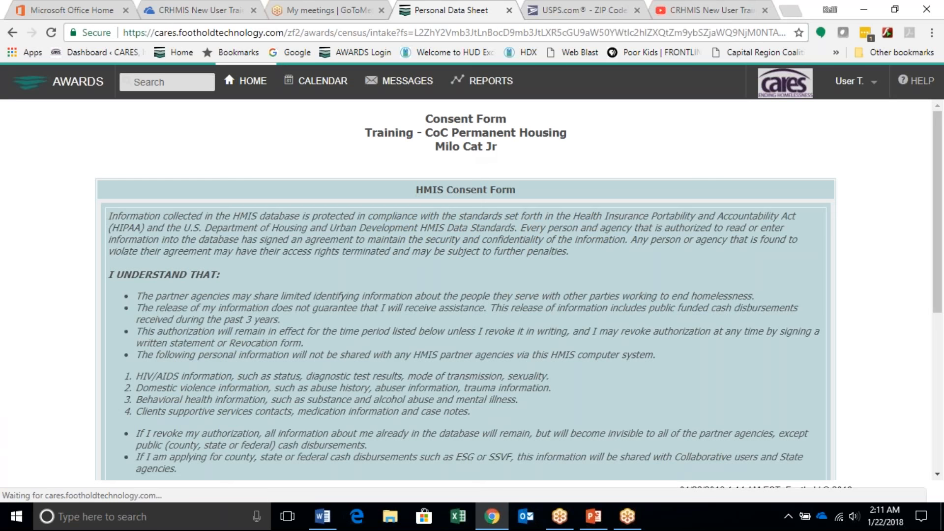
Step: On the son's consent form, choose option c, not agreeing to share any information, and date it 1/2/18
scroll(123, 344, down, 5)
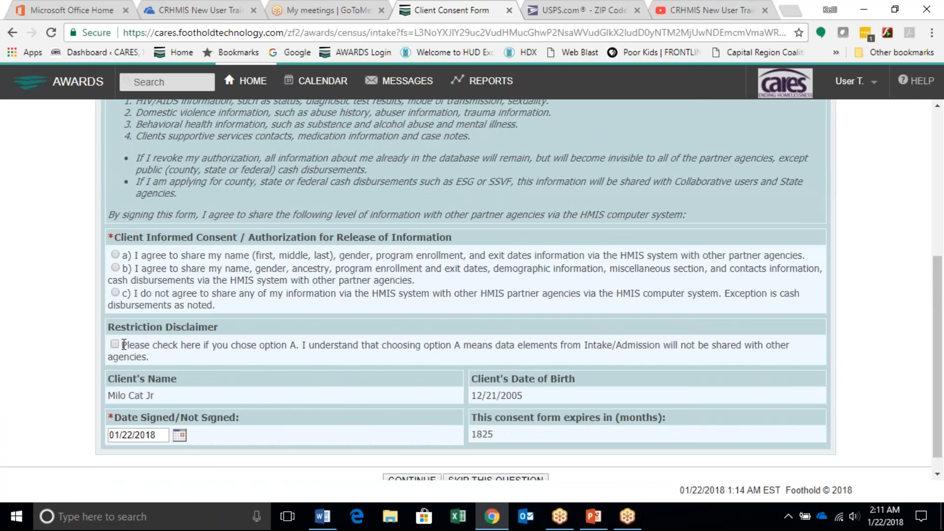
click(115, 294)
scroll(326, 405, down, 1)
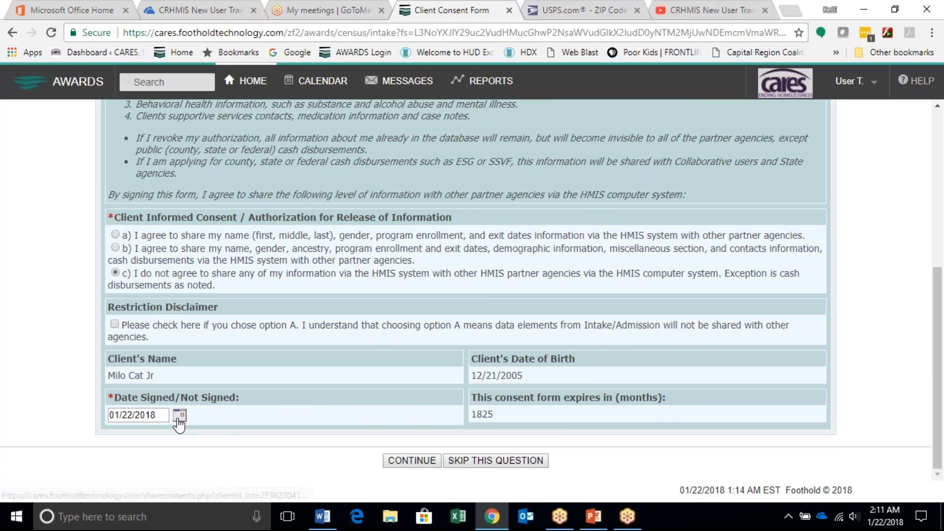
drag(160, 418, 83, 417)
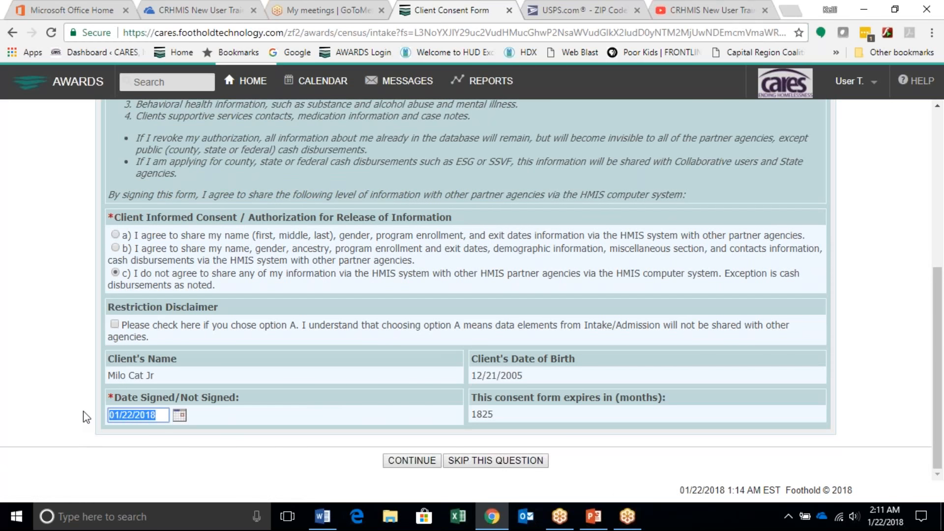
text(1/2/18)
click(79, 432)
click(425, 464)
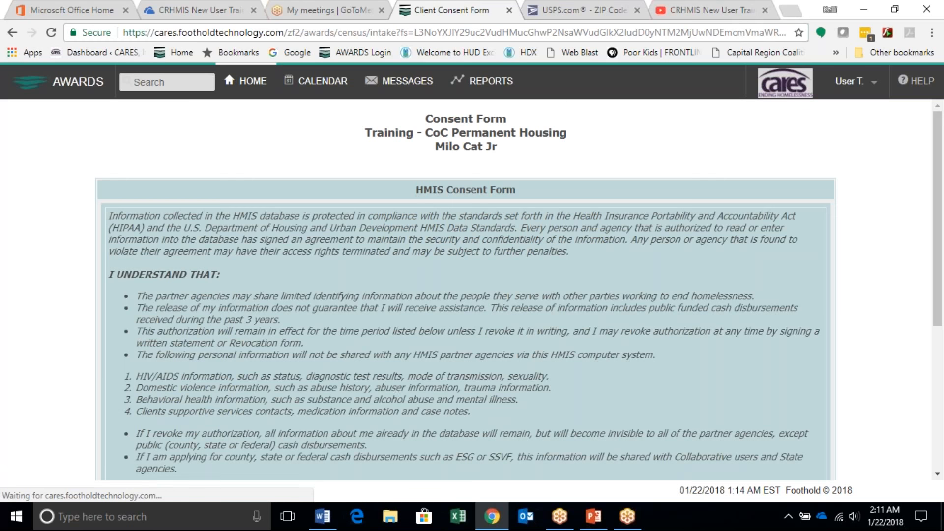
Step: Move on from the consent form and complete the household without adding another member
scroll(451, 481, down, 7)
click(449, 477)
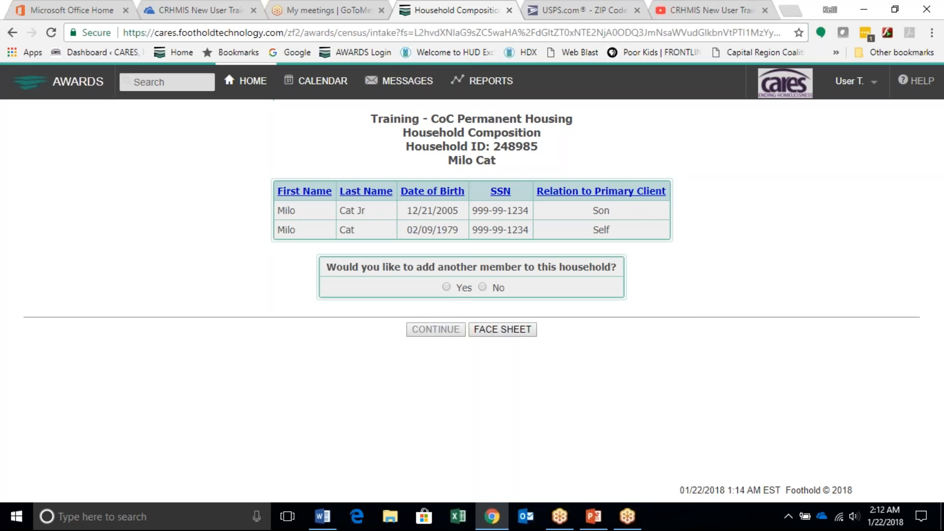
click(483, 288)
click(459, 328)
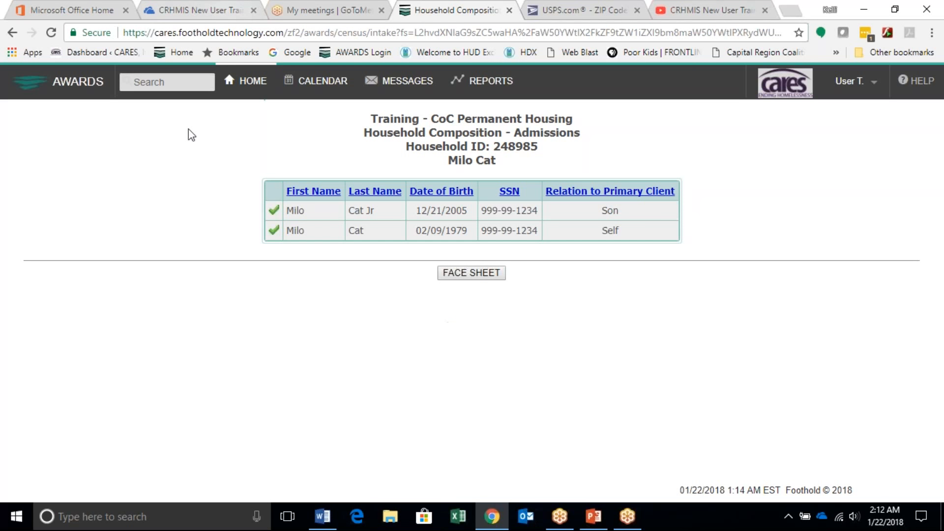
Step: Return to the home page's Chart Activities and switch the program to Training - Individual Emergency Shelter
click(250, 80)
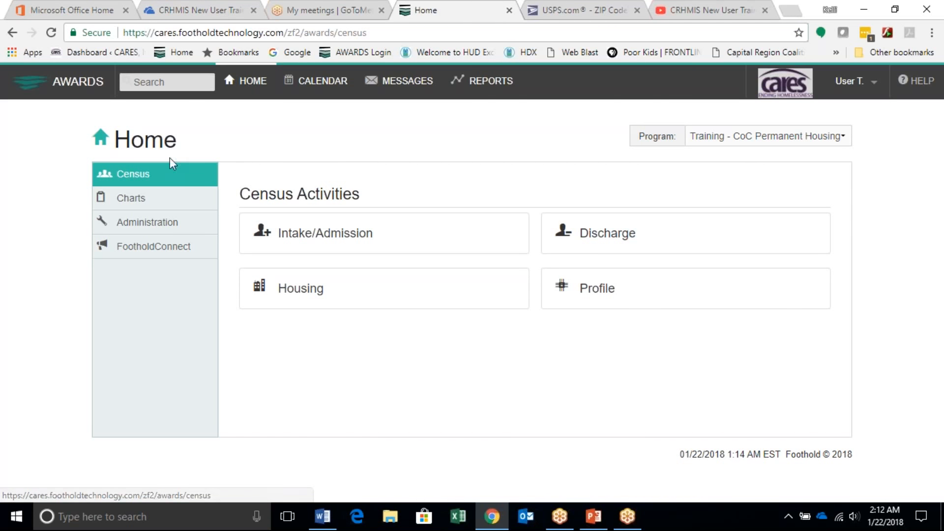
click(140, 202)
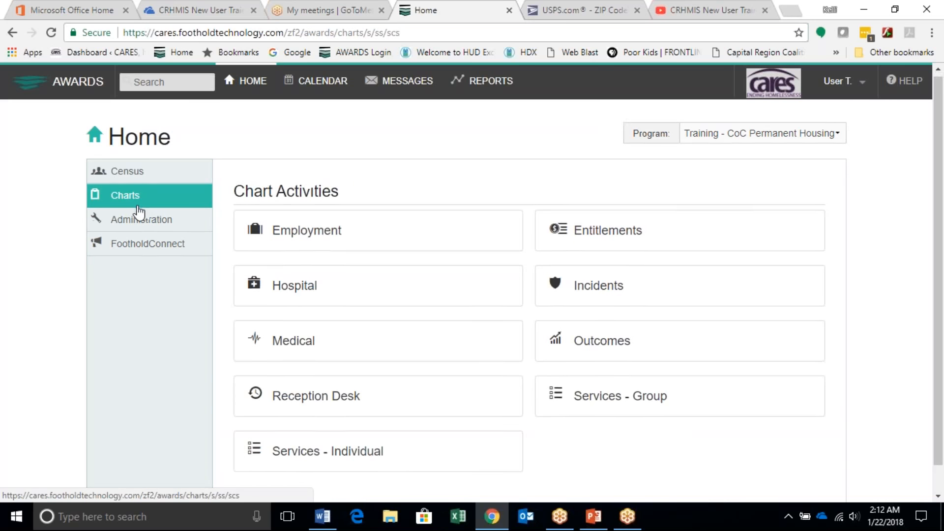
scroll(139, 211, down, 1)
scroll(140, 211, up, 1)
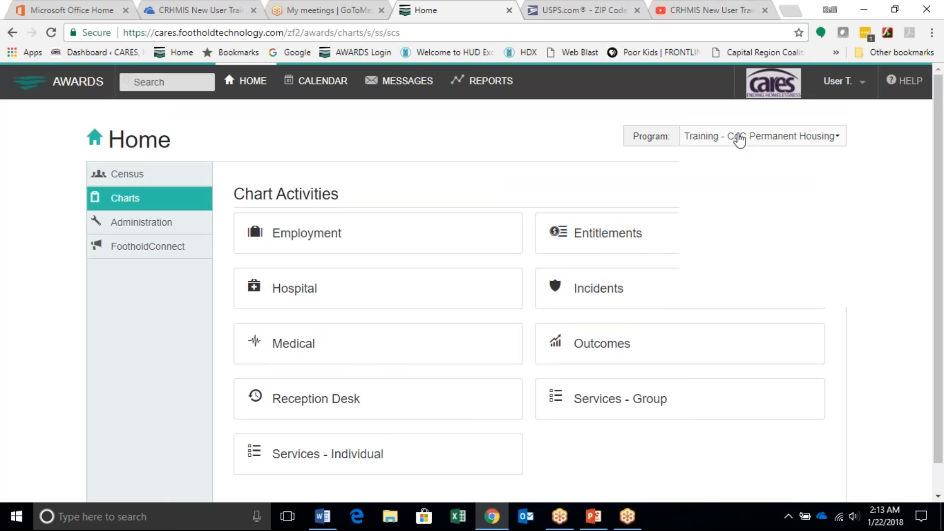
click(737, 139)
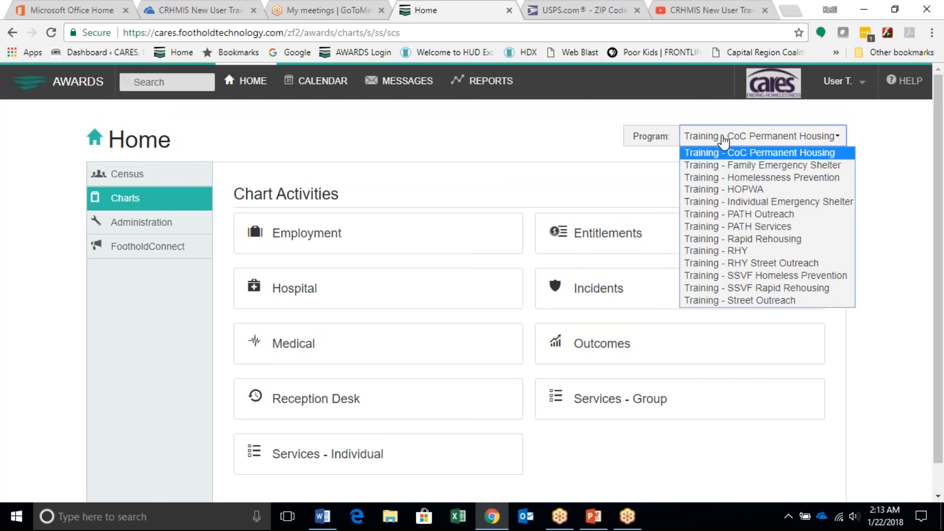
click(748, 203)
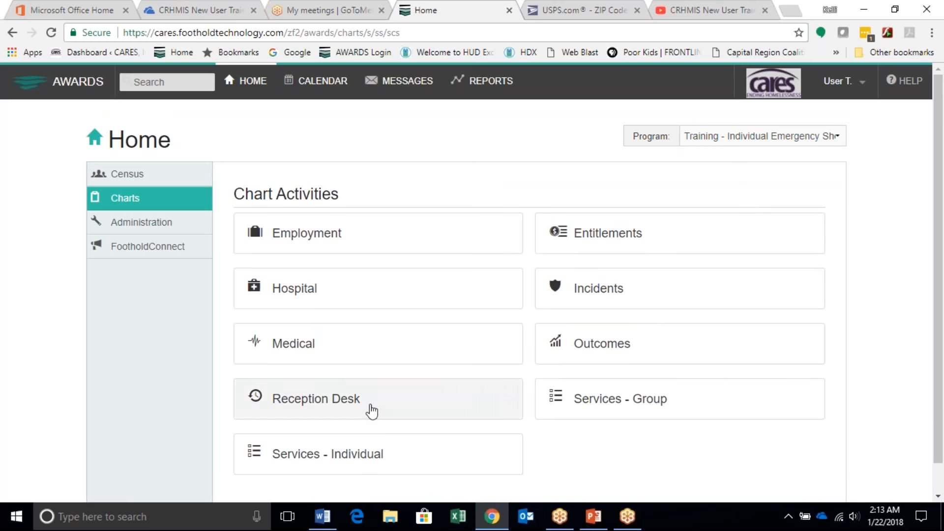
Step: Open Progress Notes for individual services and bring up the note index of the second consumer on the roster
scroll(356, 423, down, 1)
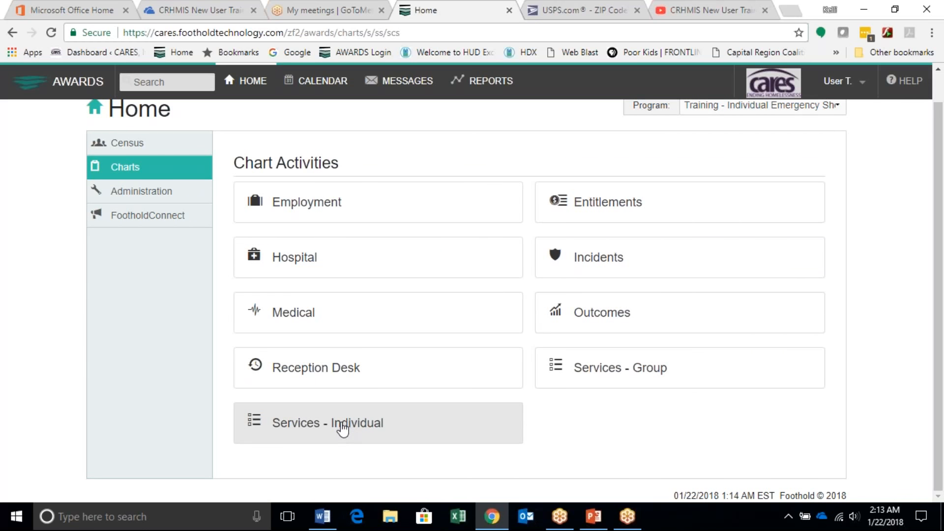
click(343, 429)
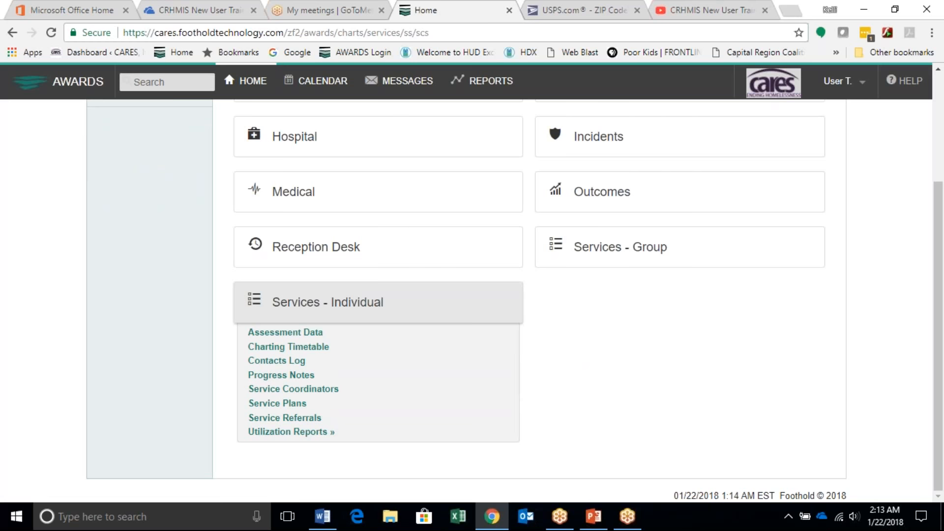
click(266, 381)
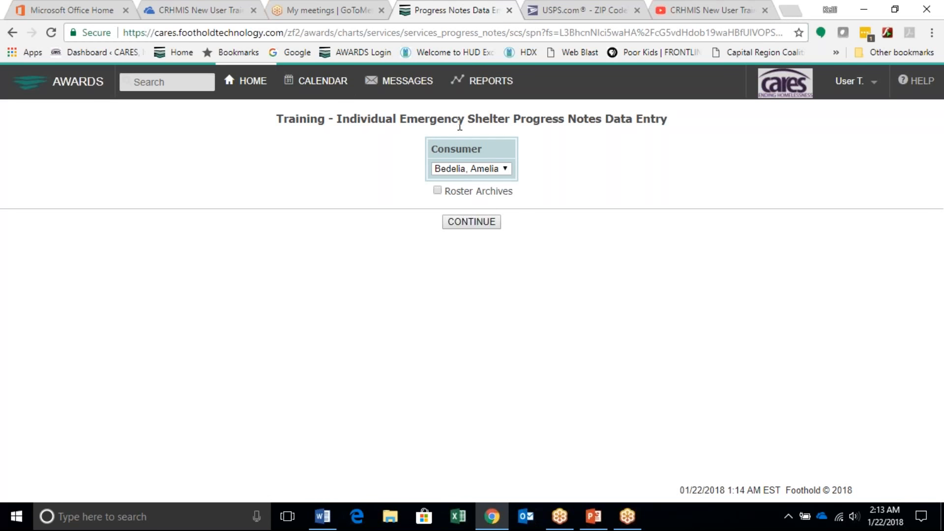
click(481, 171)
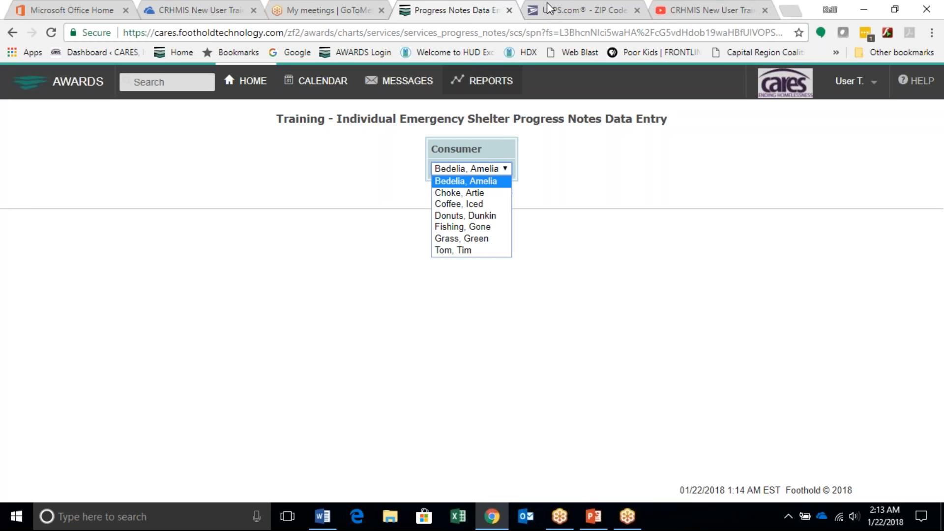
click(485, 169)
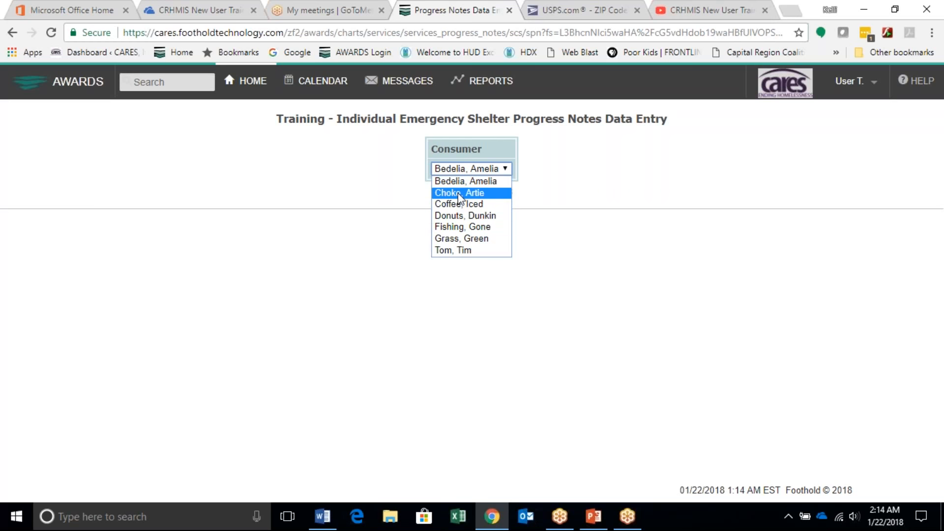
click(459, 193)
click(472, 222)
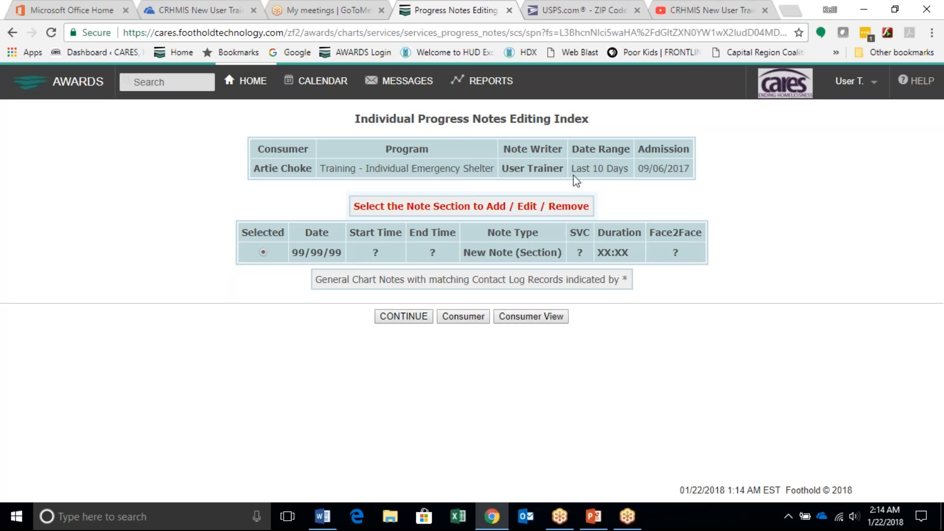
Step: Start a New Note (Section) for the consumer from the progress notes index
drag(589, 168, 621, 169)
drag(514, 252, 477, 252)
click(399, 316)
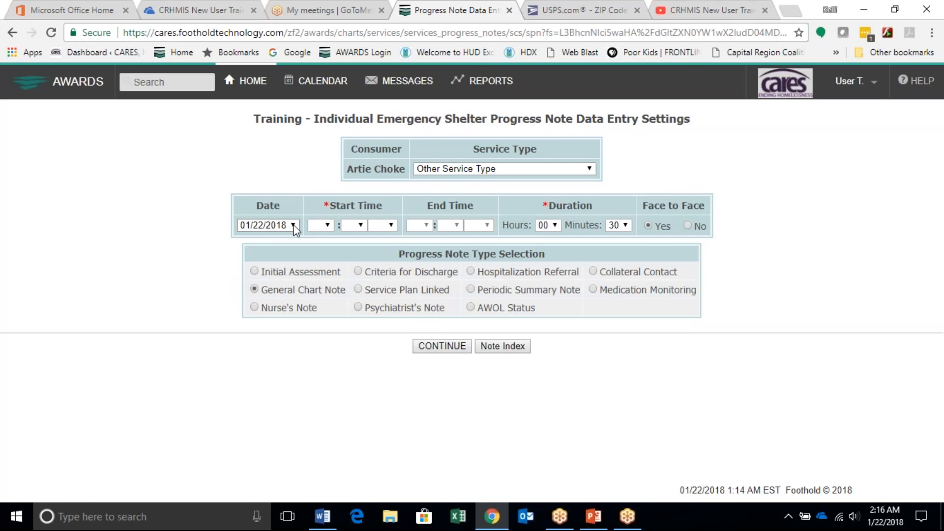
Step: Set the progress note's date to 01/14/2018
click(293, 225)
click(293, 224)
click(293, 222)
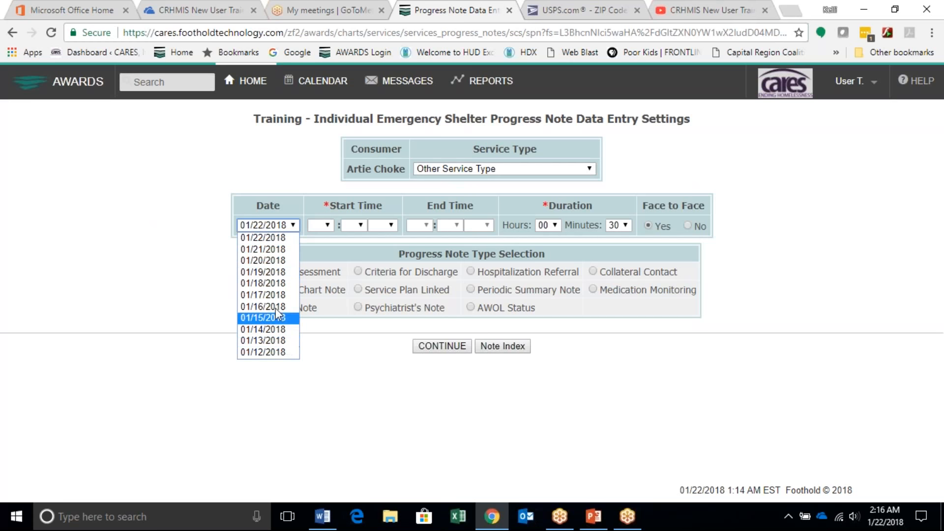
click(276, 330)
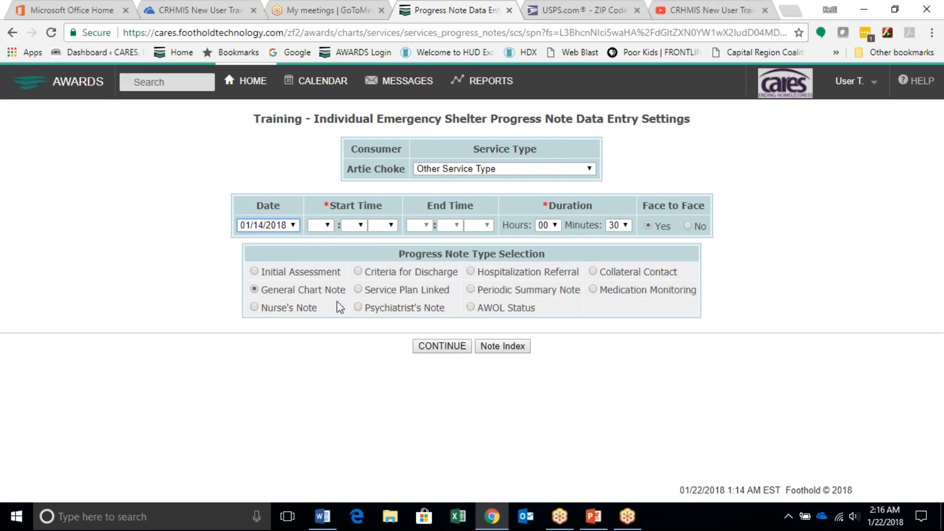
Step: Set the progress note's start time to 02:00 PM
click(328, 225)
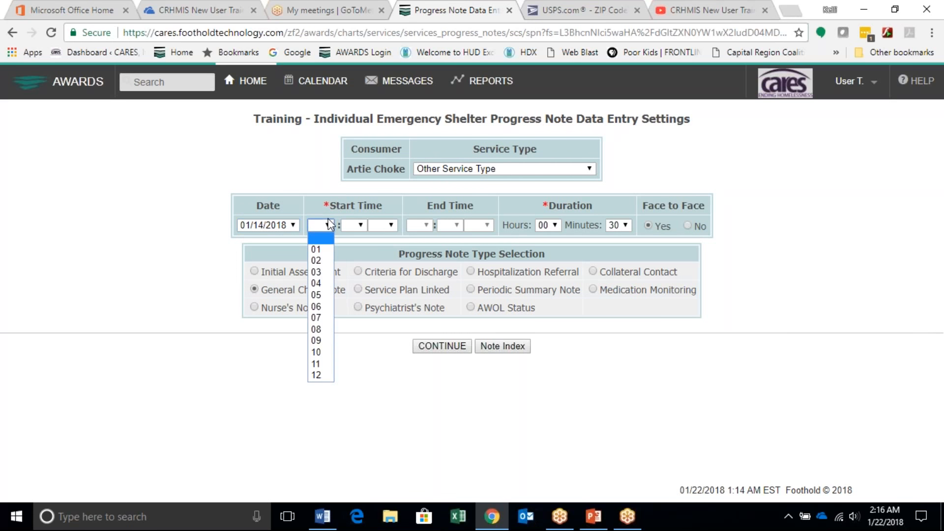
click(317, 261)
click(360, 225)
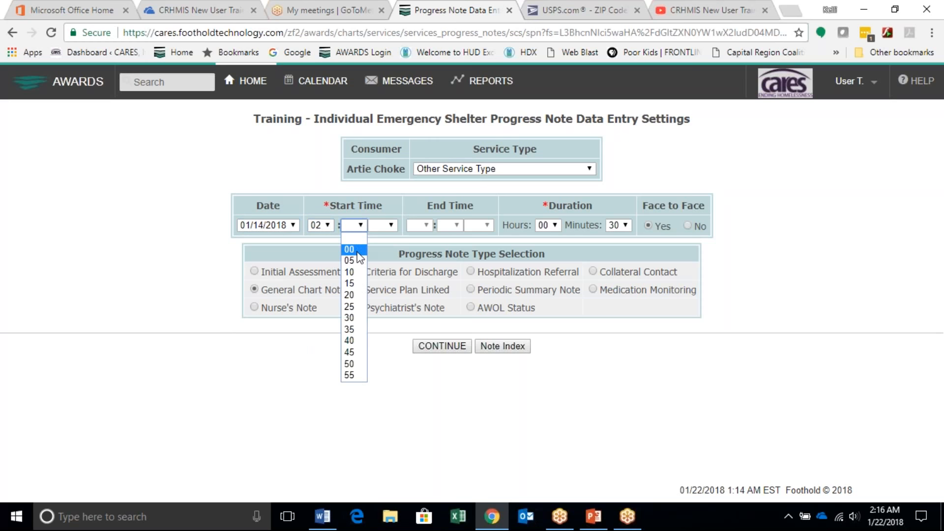
click(362, 248)
click(385, 227)
click(386, 261)
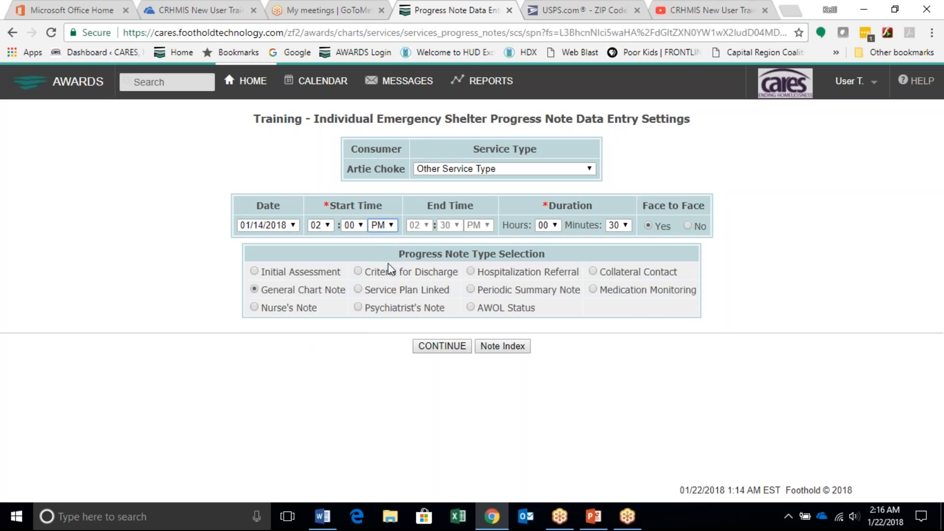
Step: Set the note's duration to 10 minutes and continue to the General Chart Note entry page
click(622, 225)
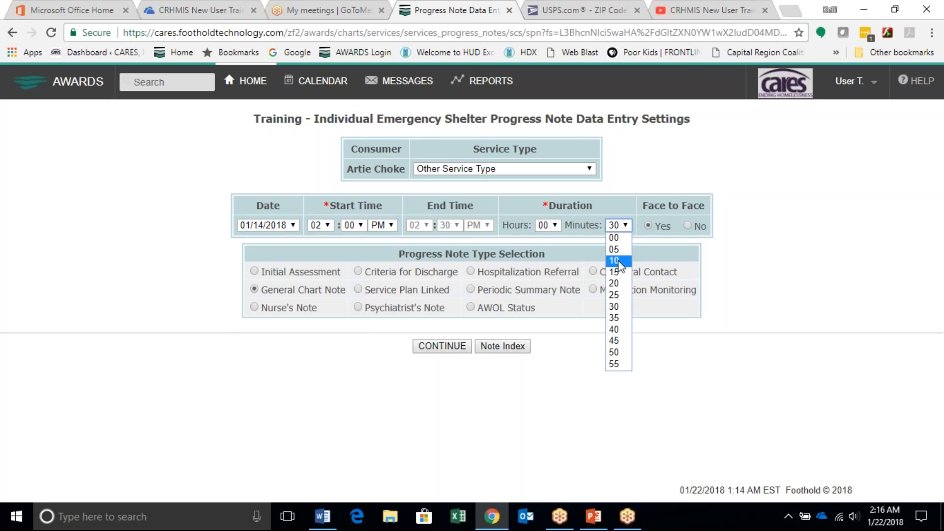
click(619, 260)
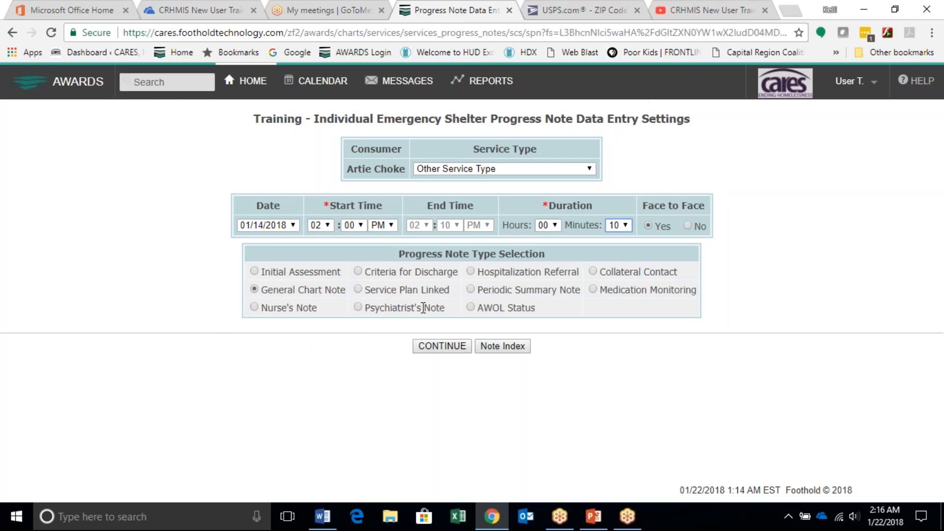
click(455, 344)
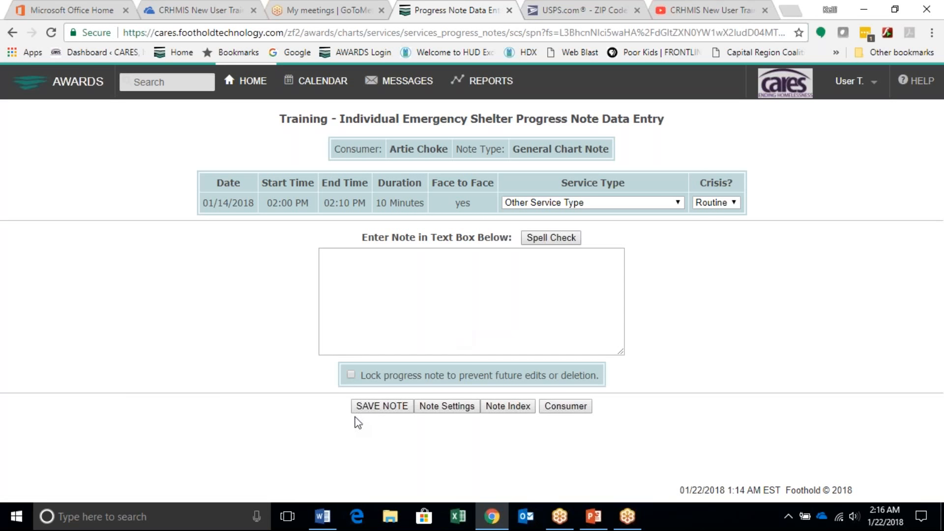
Step: Enter "THis is a note" as the text of the progress note
click(333, 303)
text(THis is a note)
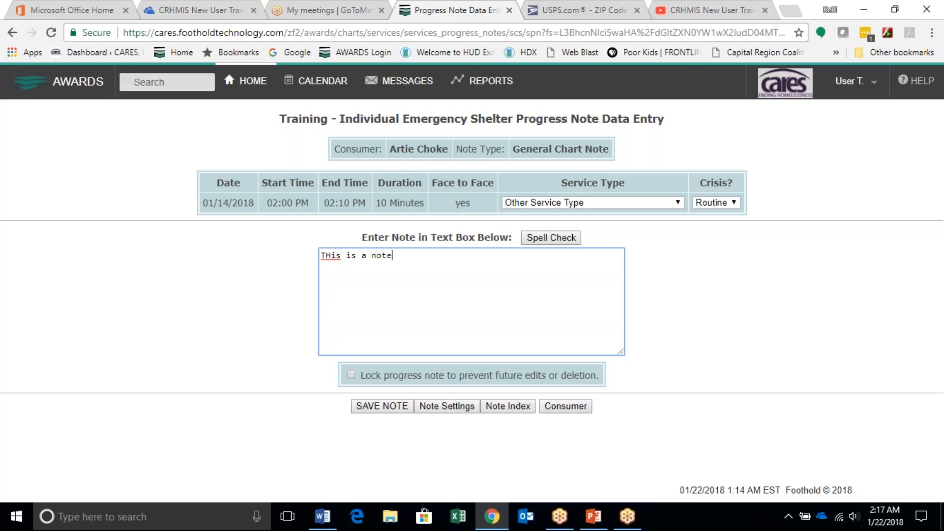
Step: Save the progress note and reopen the 01/14/2018 General Chart Note on its data entry page
click(364, 407)
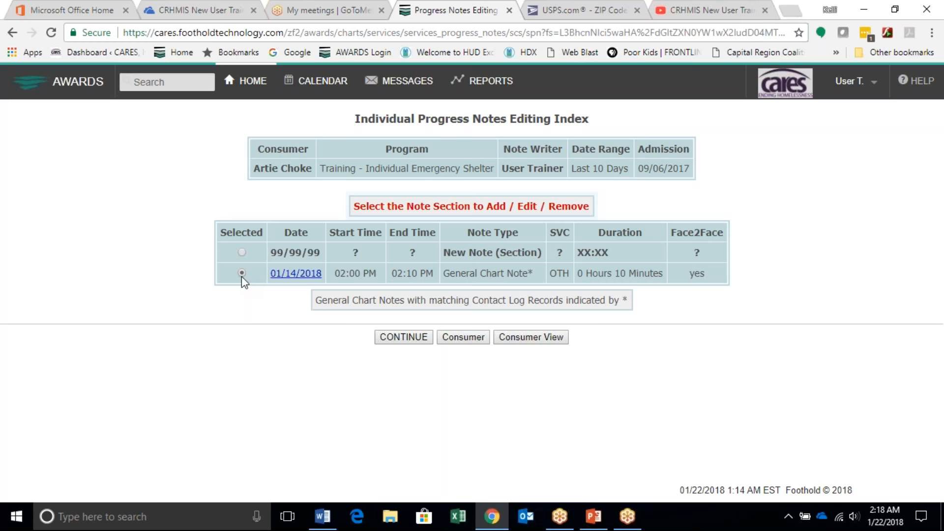
click(403, 337)
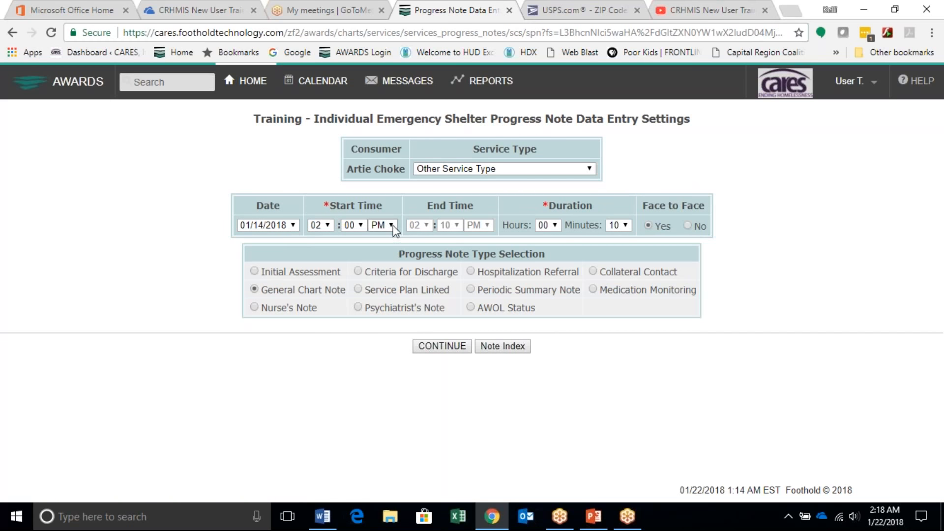
click(456, 348)
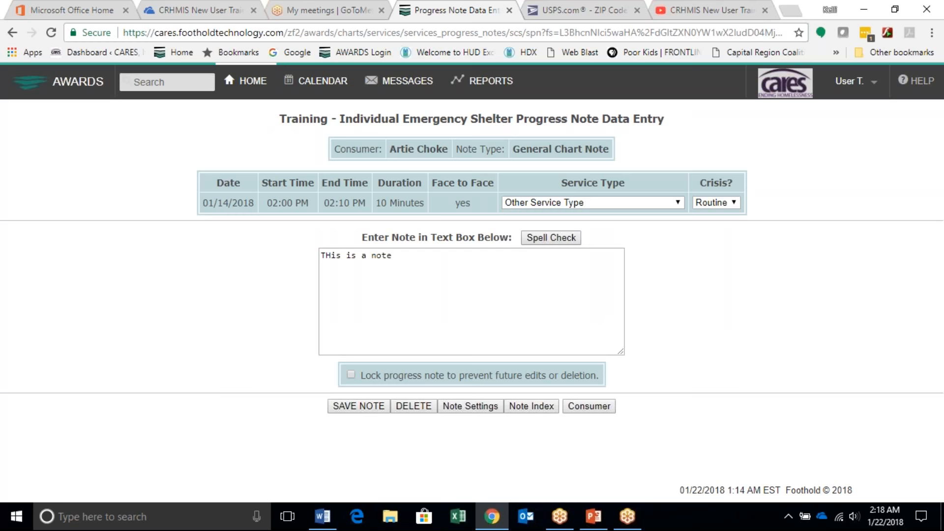
Step: Save the reopened progress note again and view the full 01/14/2018 note from the editing index
click(356, 406)
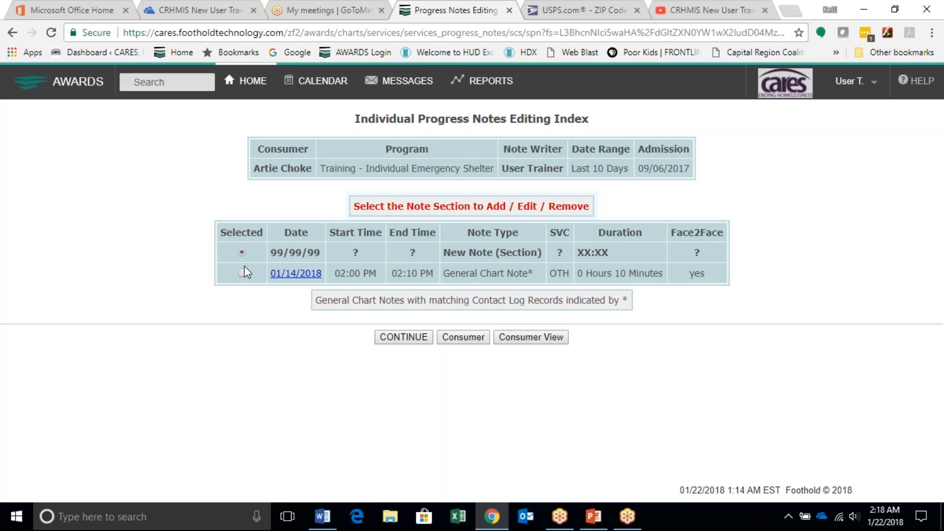
click(296, 273)
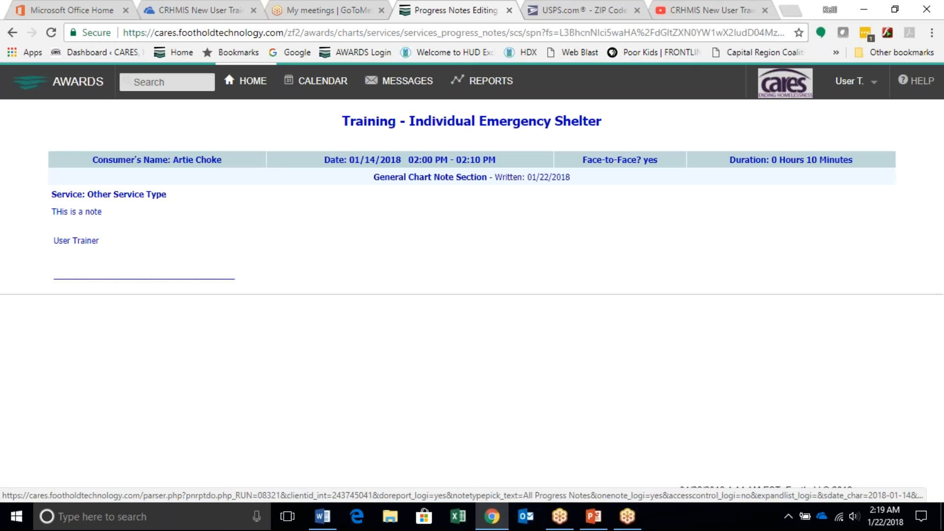
Step: Go to the Charts activities on Home and switch the program to Training - CoC Permanent Housing
click(246, 83)
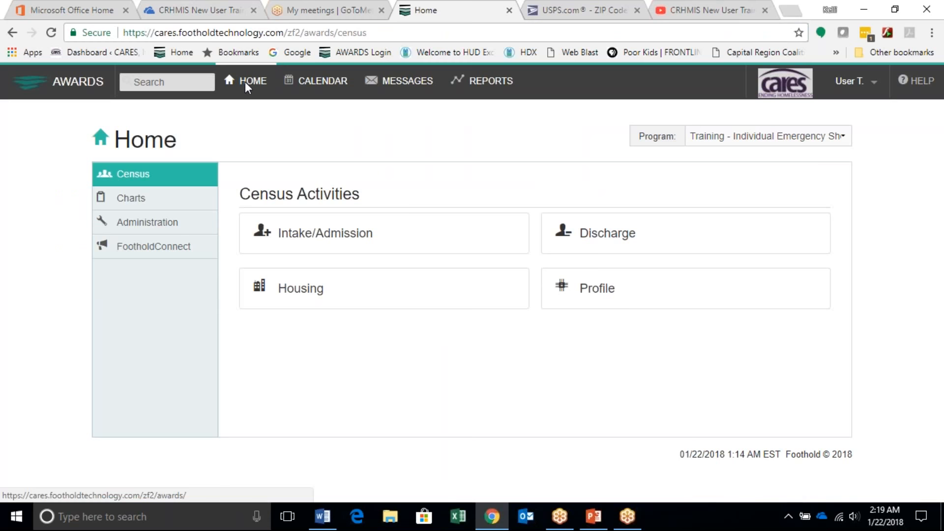
click(131, 203)
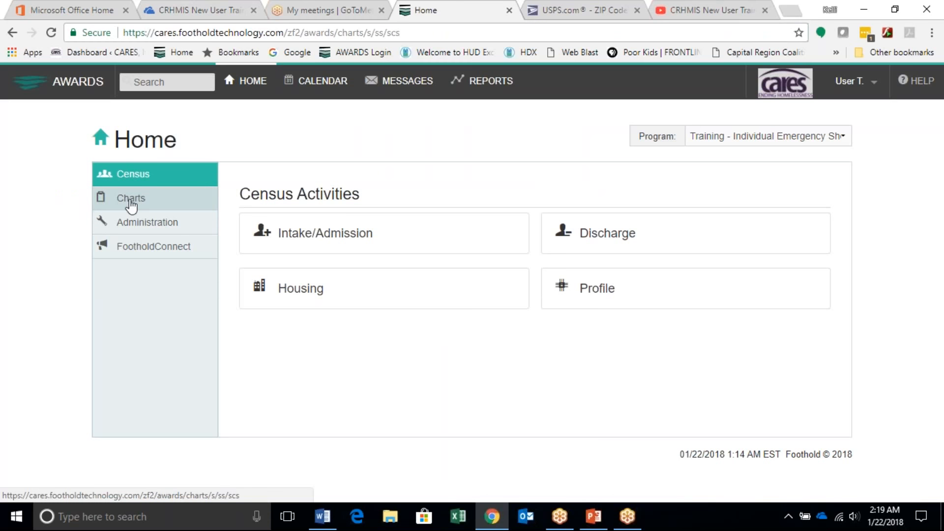
scroll(244, 432, down, 1)
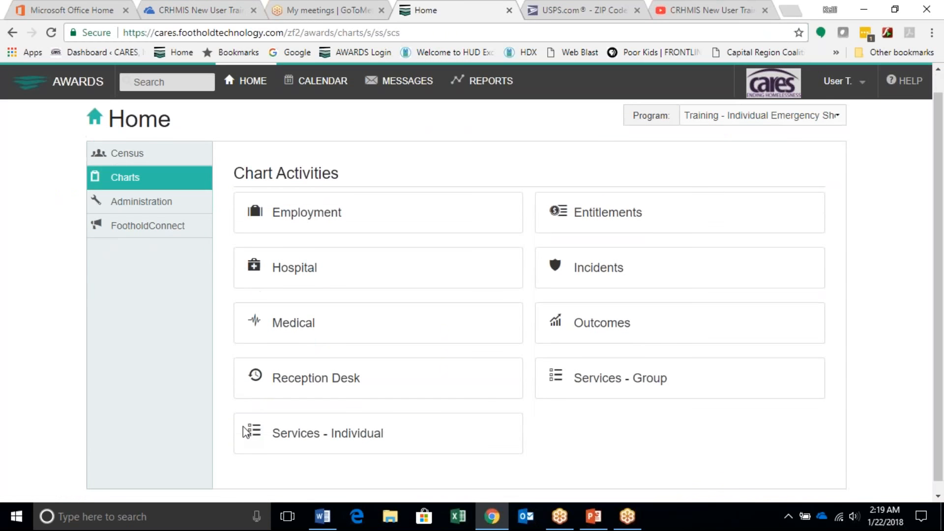
scroll(792, 156, up, 2)
click(804, 140)
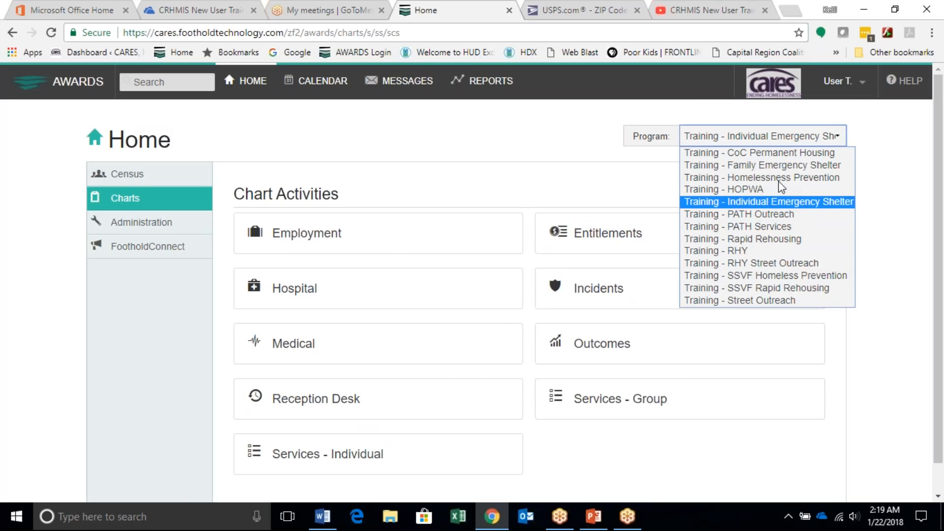
click(766, 152)
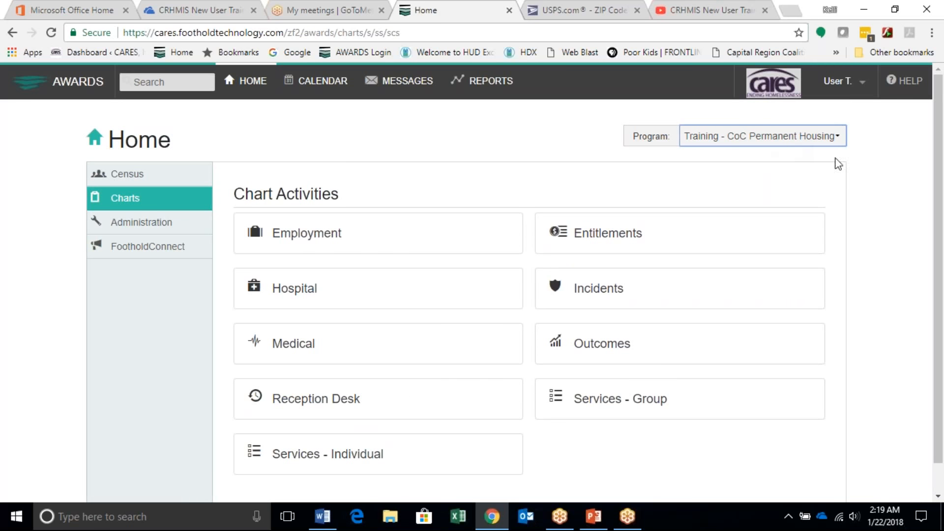
Step: Open the Contacts Log from the Services - Individual chart activities
scroll(406, 408, down, 1)
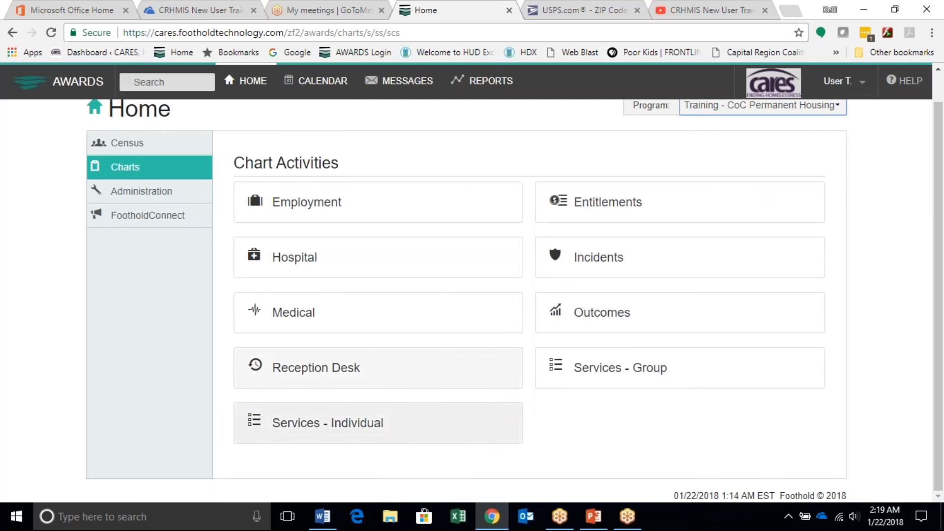
click(392, 429)
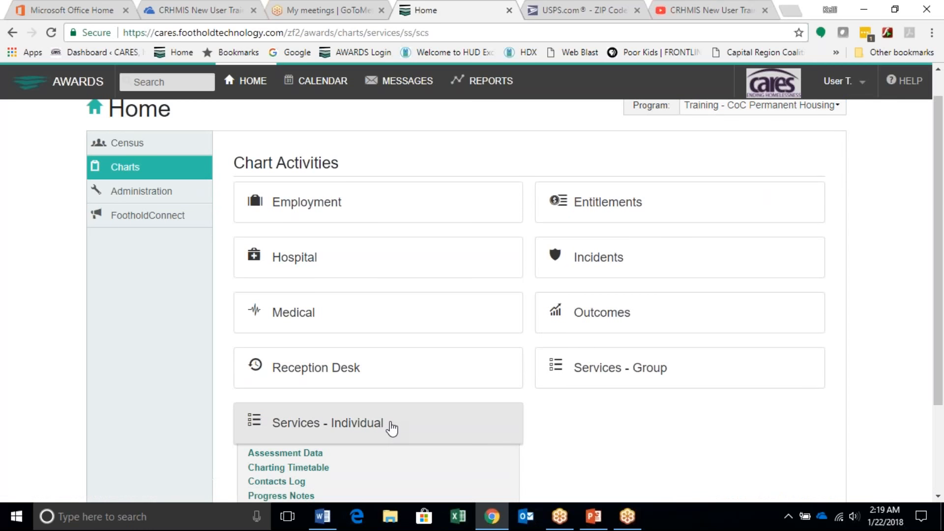
scroll(392, 428, down, 2)
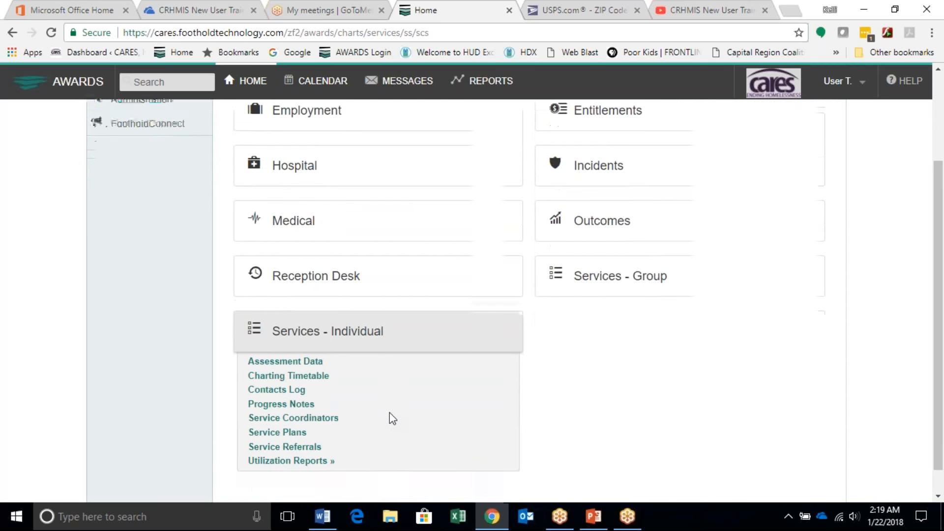
click(276, 392)
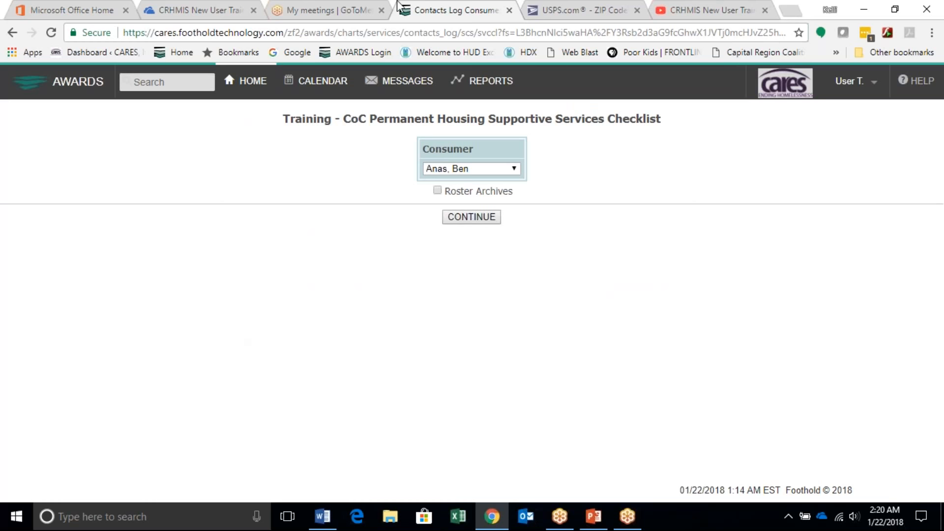
Step: Check the consumer lists for the current roster and for Roster Archives, and return to the Contacts Log consumer selection
click(497, 167)
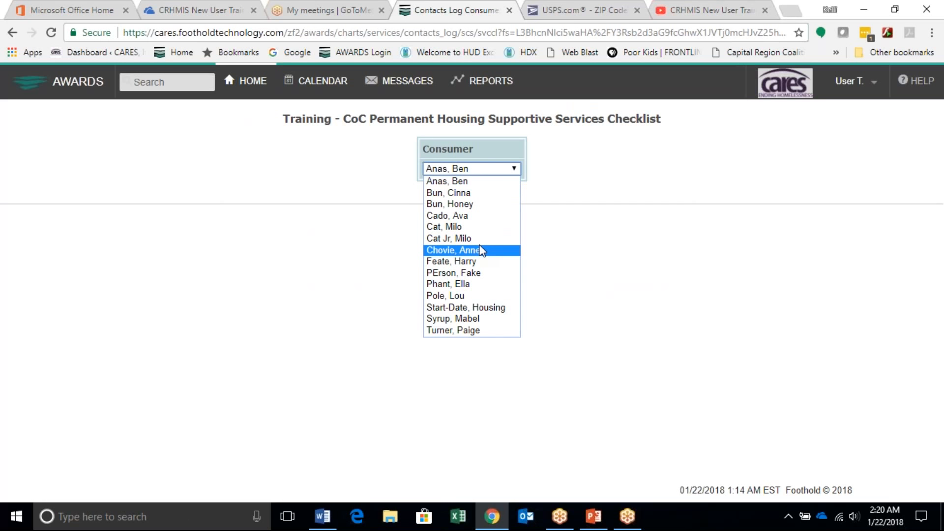
click(403, 203)
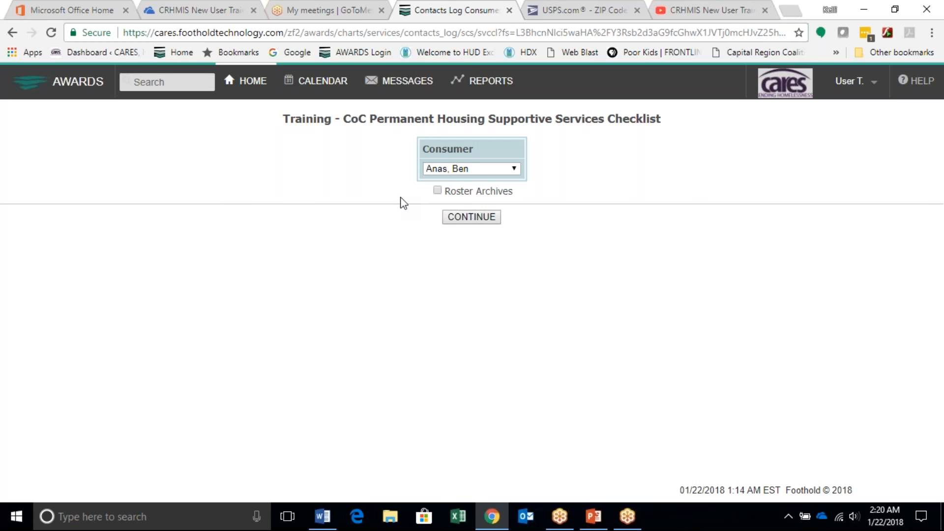
click(437, 191)
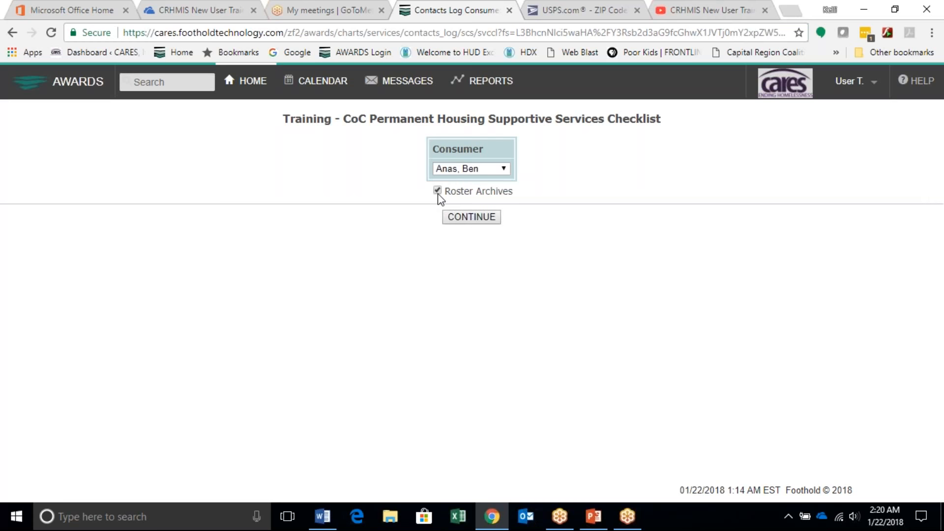
click(477, 171)
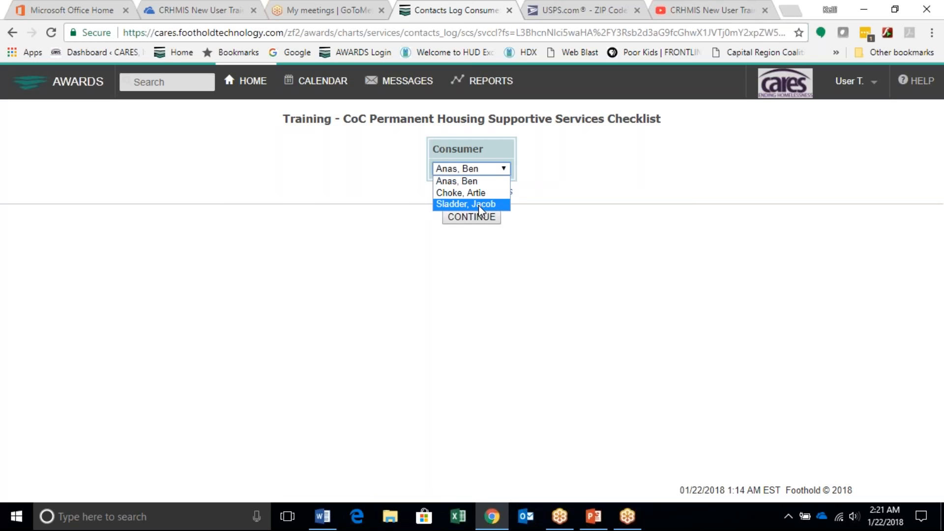
click(404, 172)
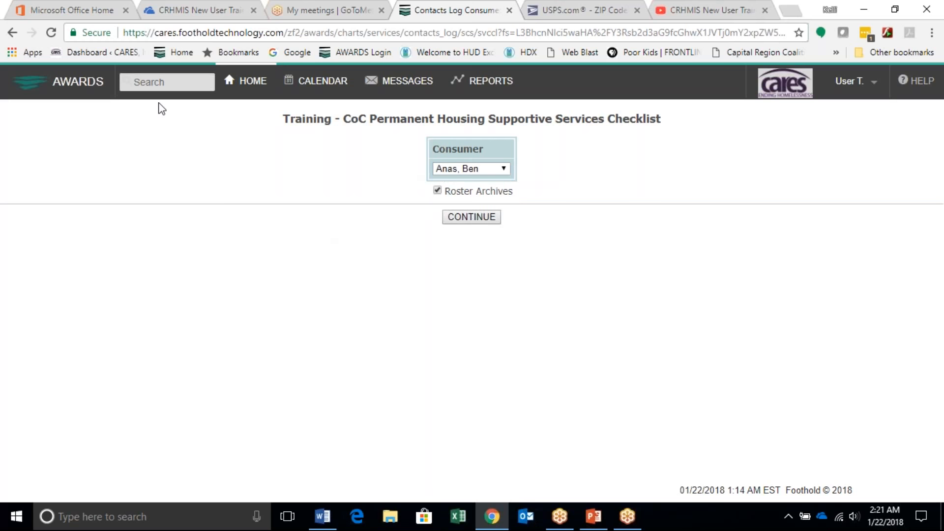
click(57, 90)
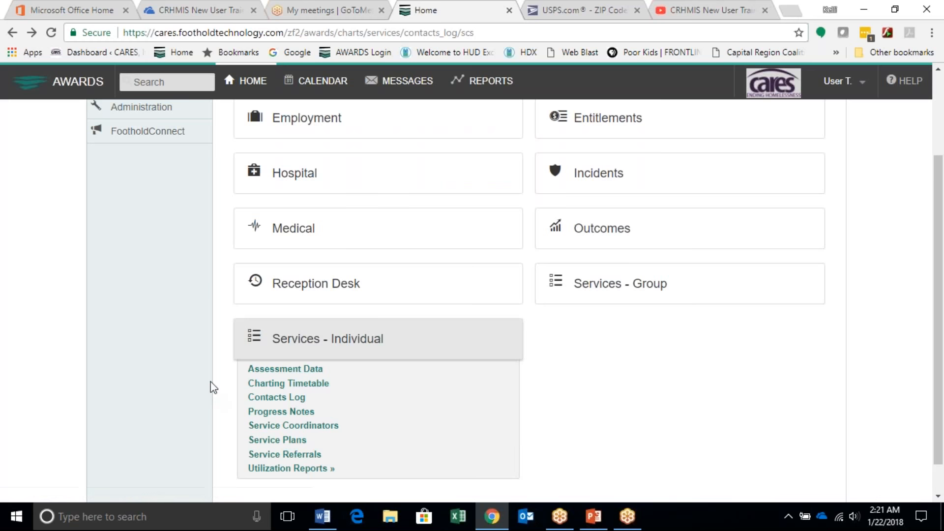
click(265, 397)
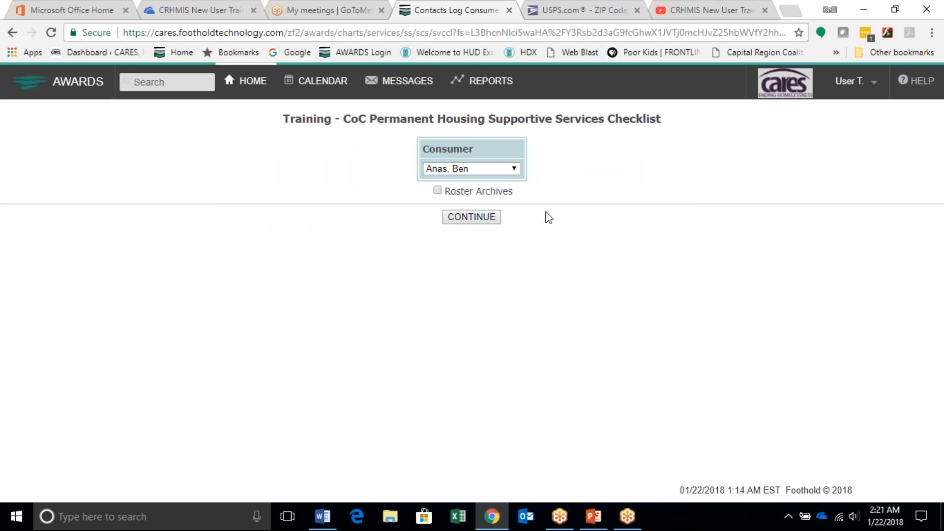
Step: Choose the consumer from the current roster and add a new session to the consumer's Supportive Services Checklist
click(506, 172)
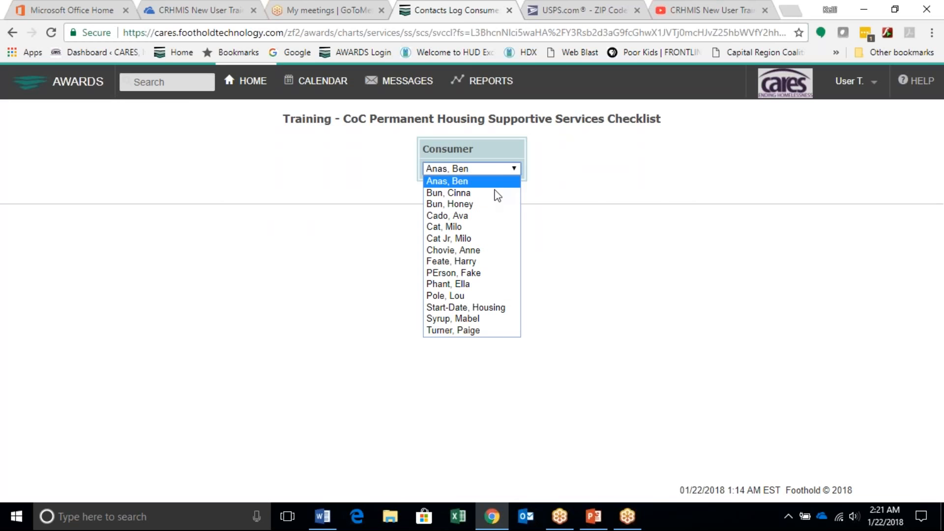
click(466, 218)
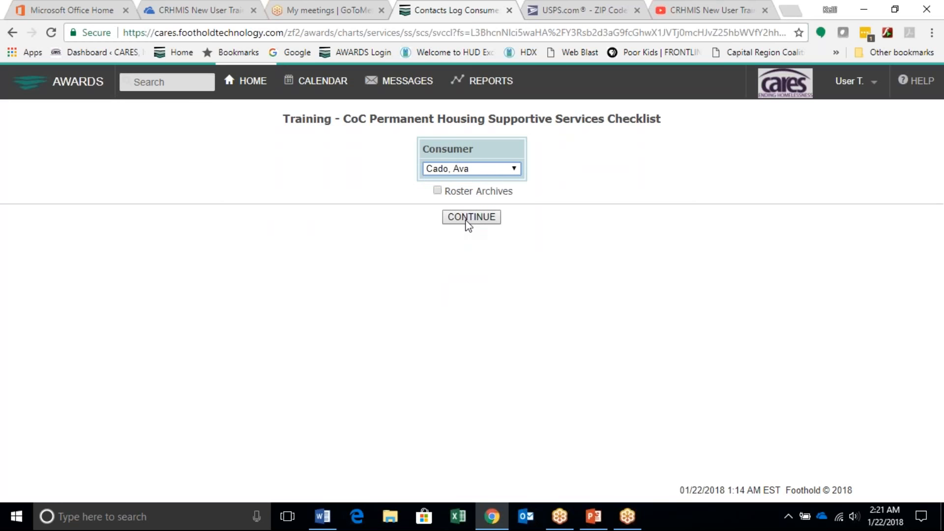
click(468, 219)
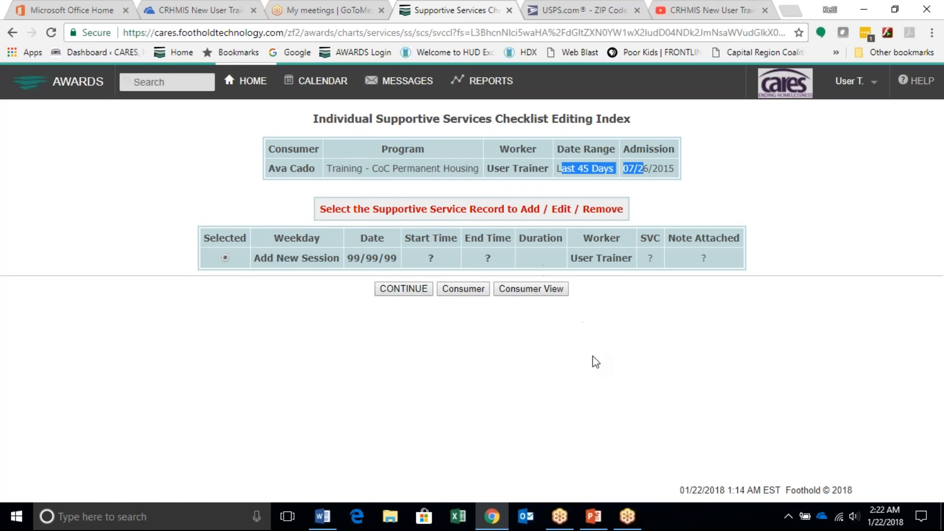
click(412, 288)
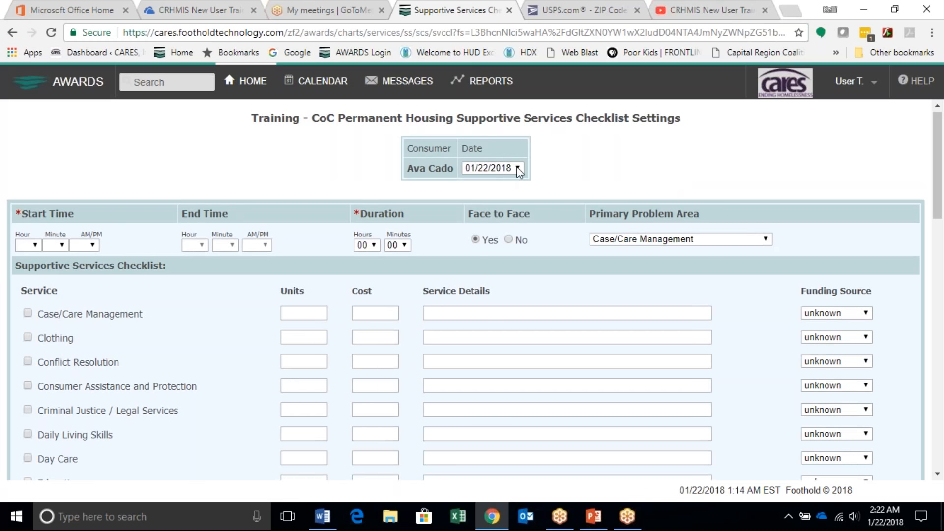
Step: Set the date of the new supportive services session to 12/26/2017
click(518, 168)
scroll(521, 291, down, 2)
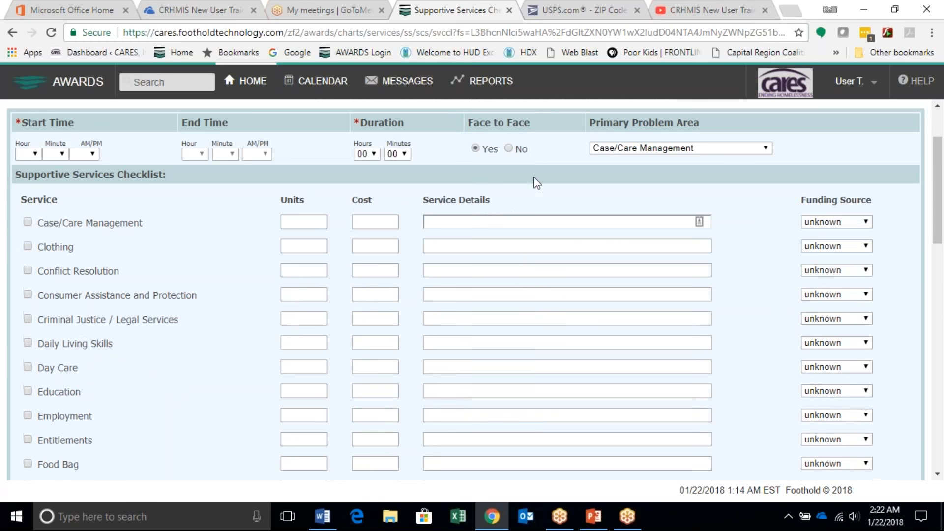
scroll(536, 183, up, 2)
click(514, 171)
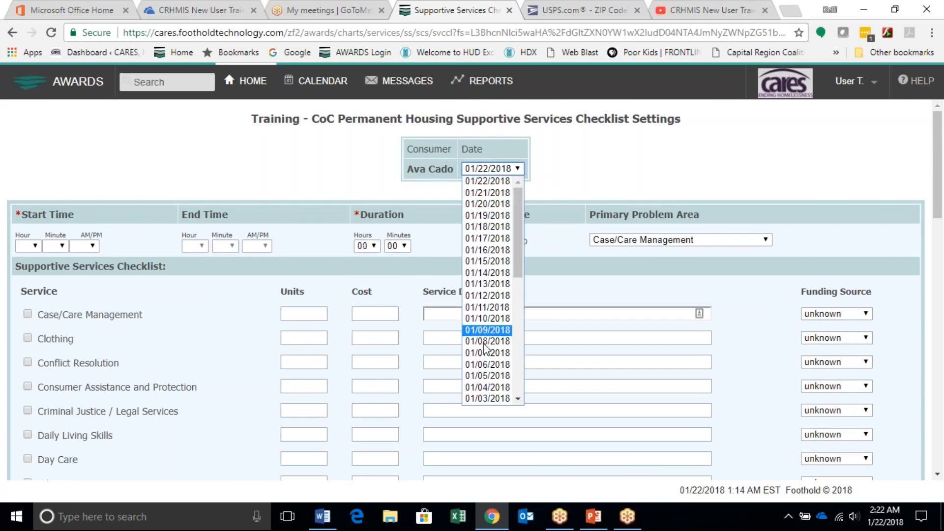
scroll(486, 350, down, 3)
click(486, 358)
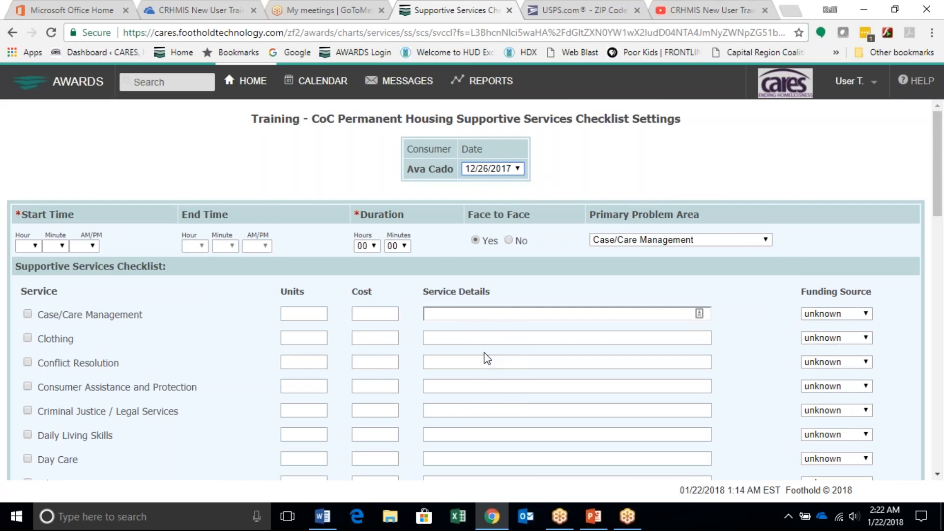
Step: Set the session's start time to 02:05 PM and its duration to 15 minutes
click(37, 245)
click(25, 283)
click(56, 245)
click(49, 272)
click(83, 249)
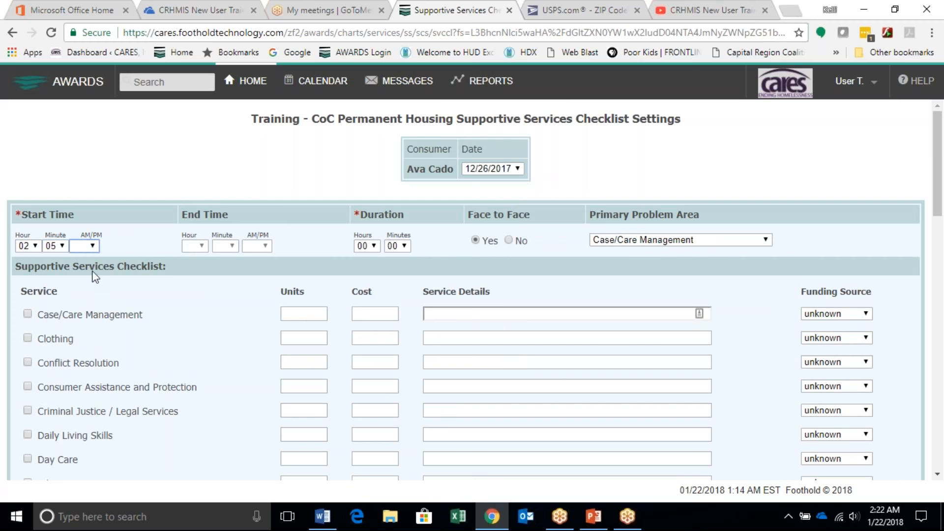
click(81, 280)
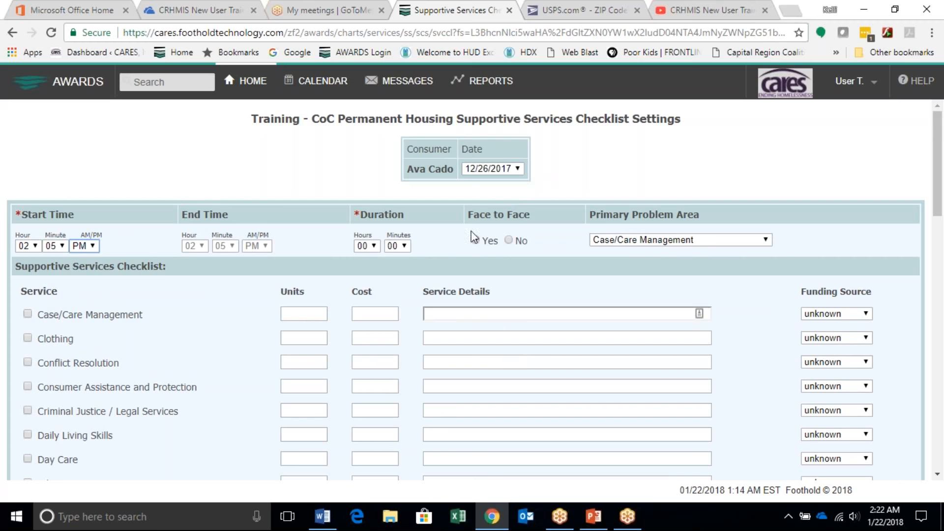
click(402, 246)
click(394, 308)
Step: Select Education, Food Bag, Parenting Training, Socialization and Symptom Management in the session's Supportive Services Checklist
drag(466, 291, 470, 291)
scroll(300, 308, down, 2)
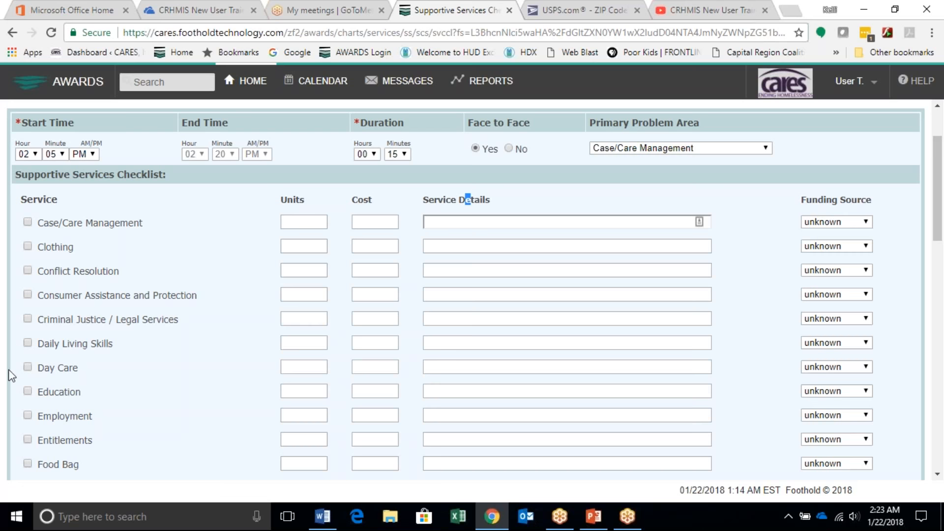
scroll(20, 367, down, 1)
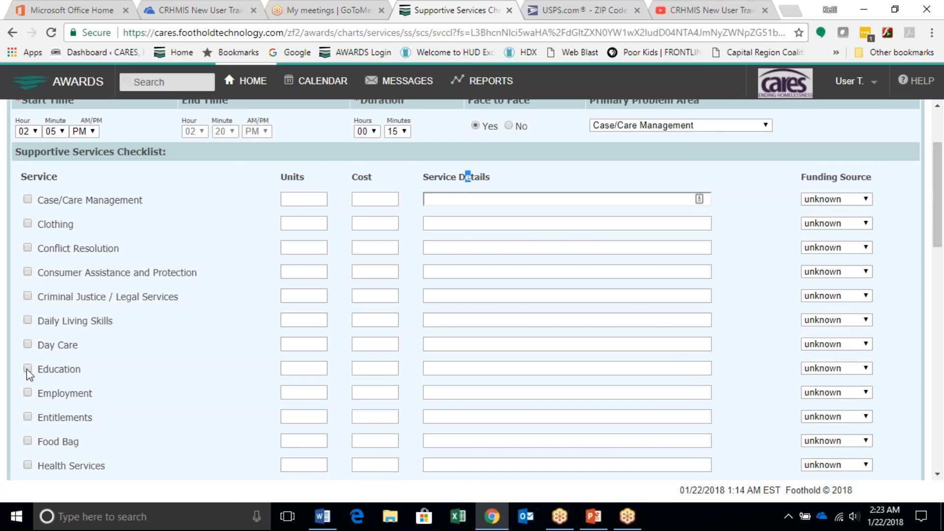
scroll(29, 372, down, 3)
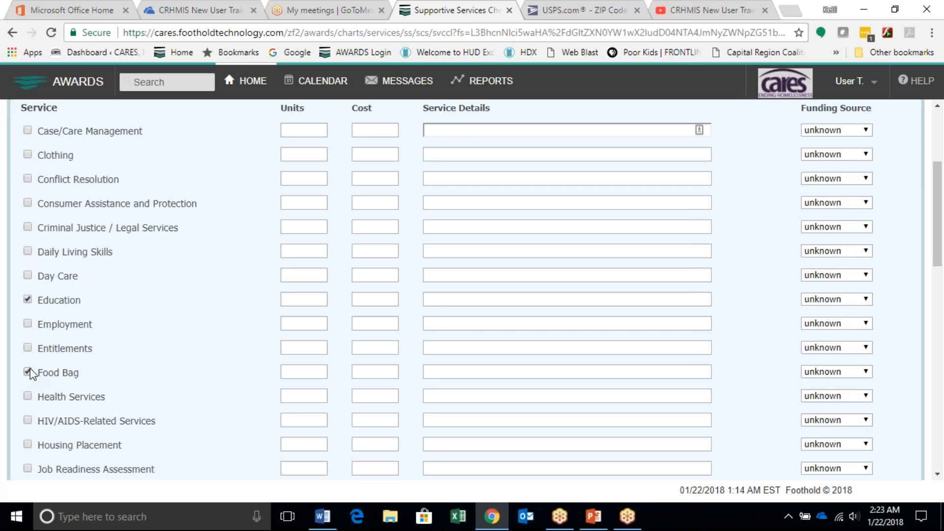
scroll(30, 367, down, 5)
scroll(31, 368, down, 2)
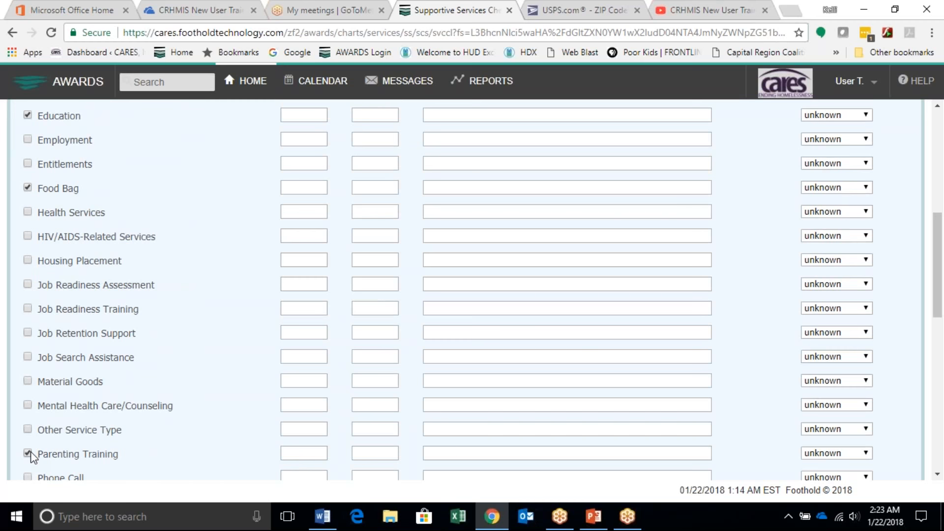
scroll(30, 455, down, 6)
scroll(31, 450, down, 2)
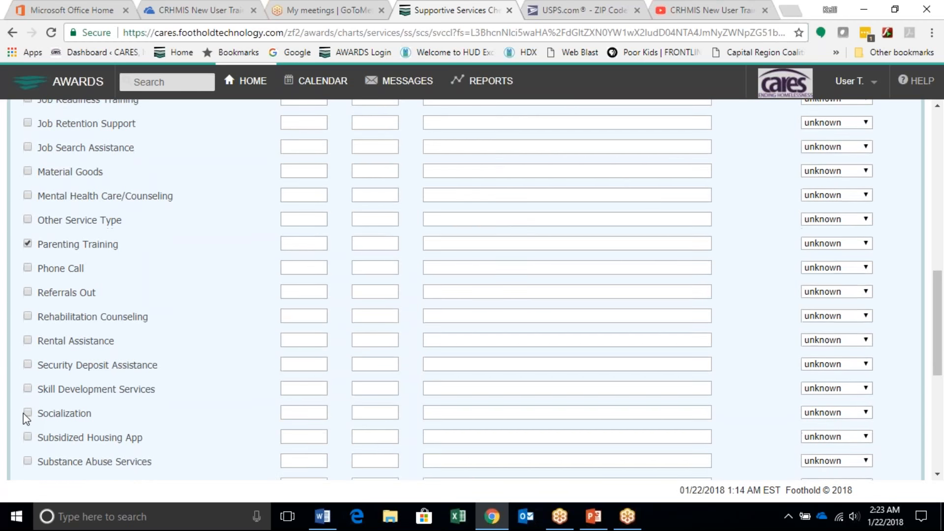
scroll(23, 414, down, 3)
click(28, 347)
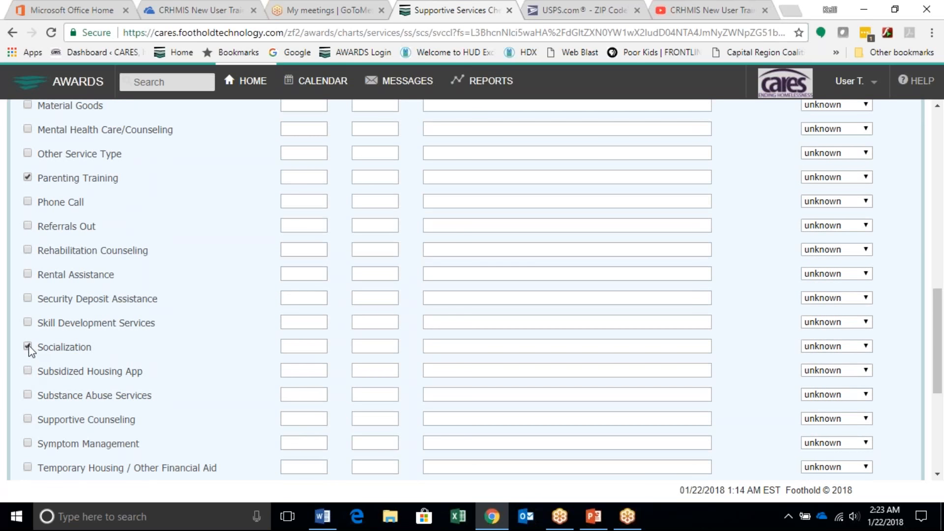
scroll(23, 392, down, 2)
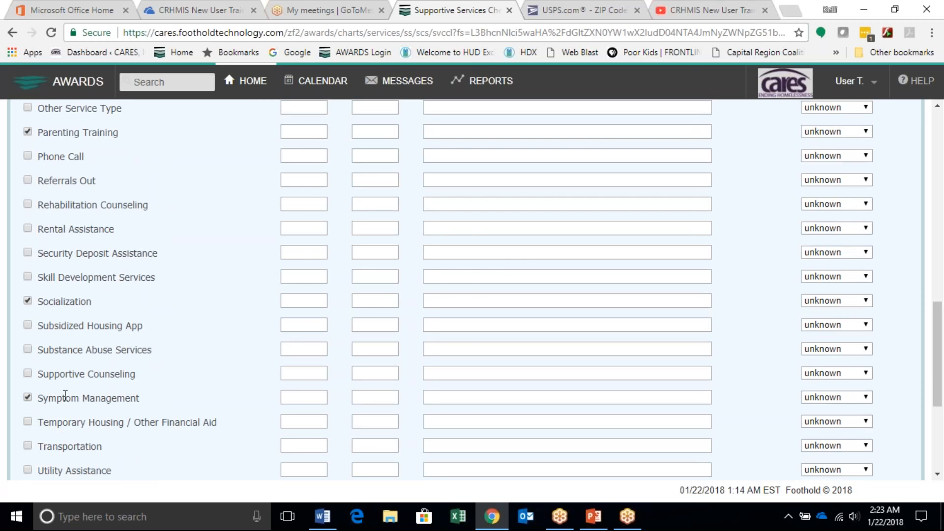
Step: Review the checklist's Units, Cost and Service Details columns and the Progress Note section beneath them
scroll(63, 394, up, 10)
scroll(297, 232, up, 3)
scroll(262, 274, down, 2)
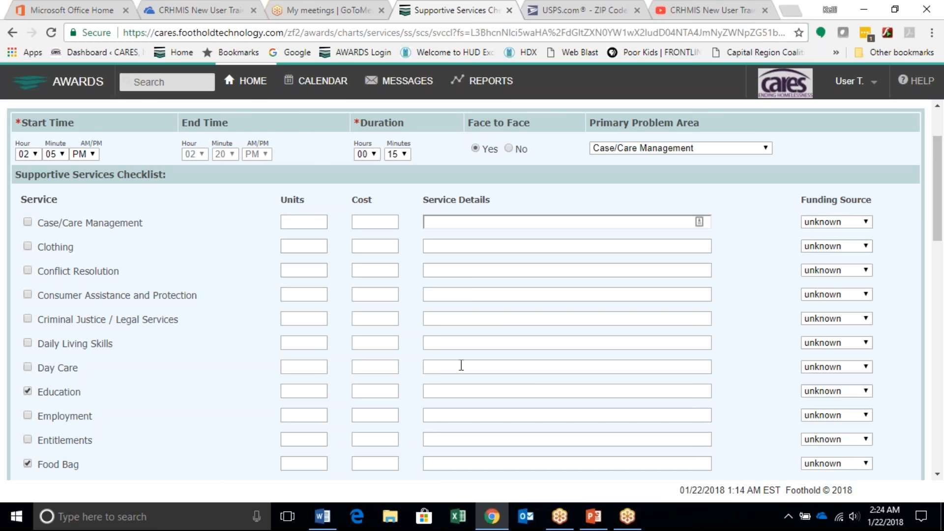
scroll(460, 365, down, 1)
scroll(391, 354, down, 1)
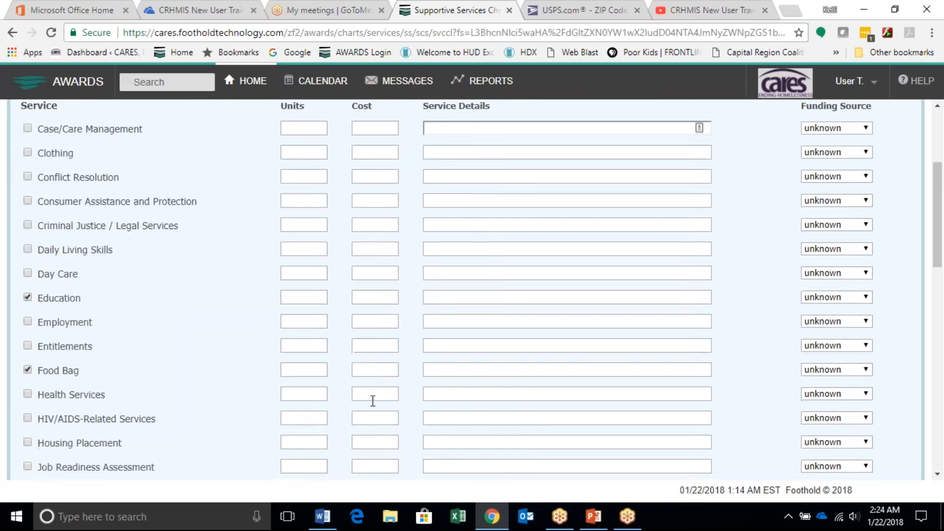
scroll(373, 401, down, 5)
scroll(372, 400, down, 10)
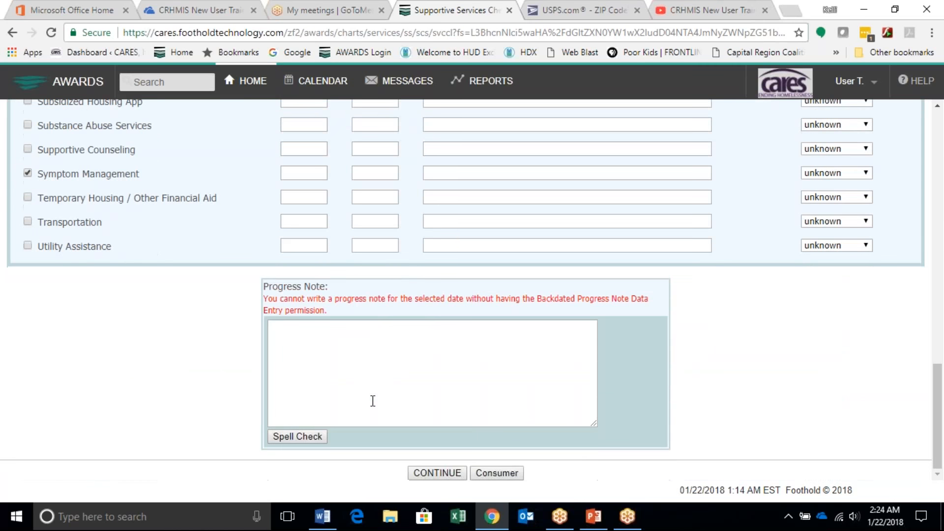
click(371, 331)
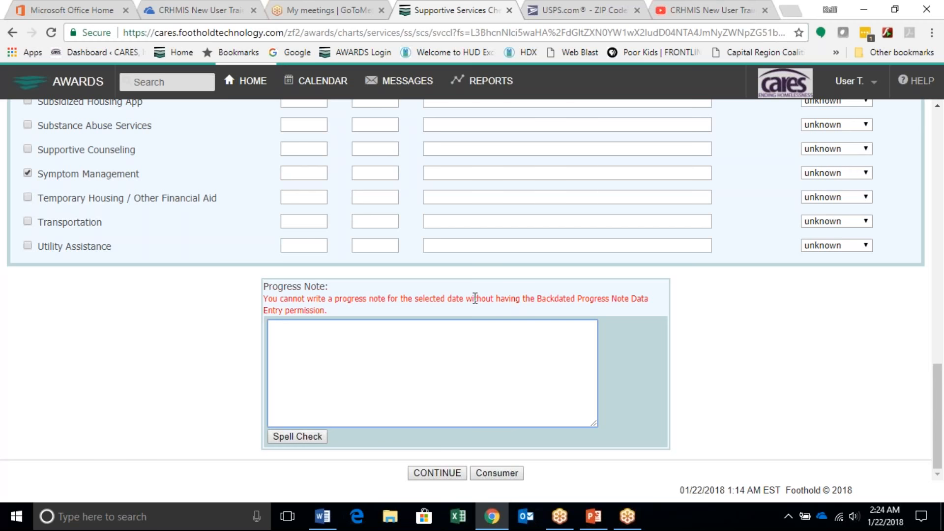
Step: Change the date of the supportive services session to 01/13/2018
scroll(475, 298, up, 15)
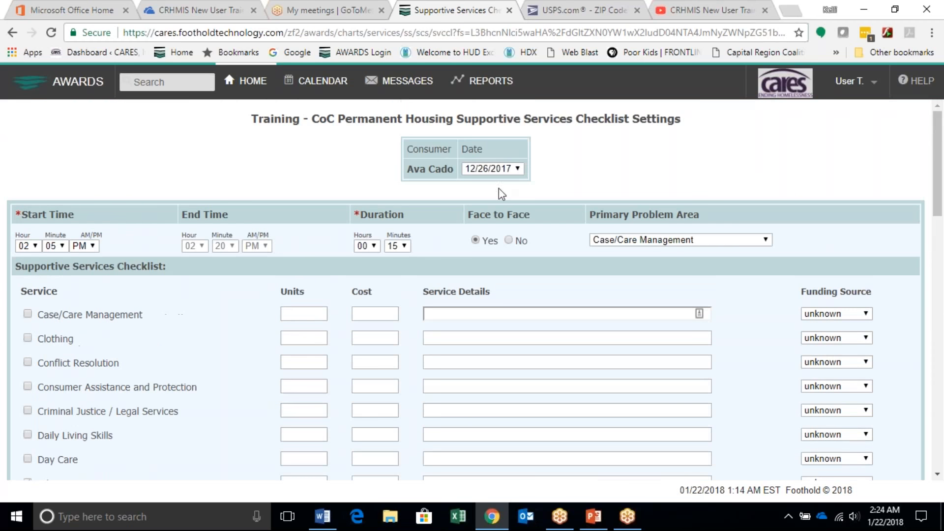
click(519, 168)
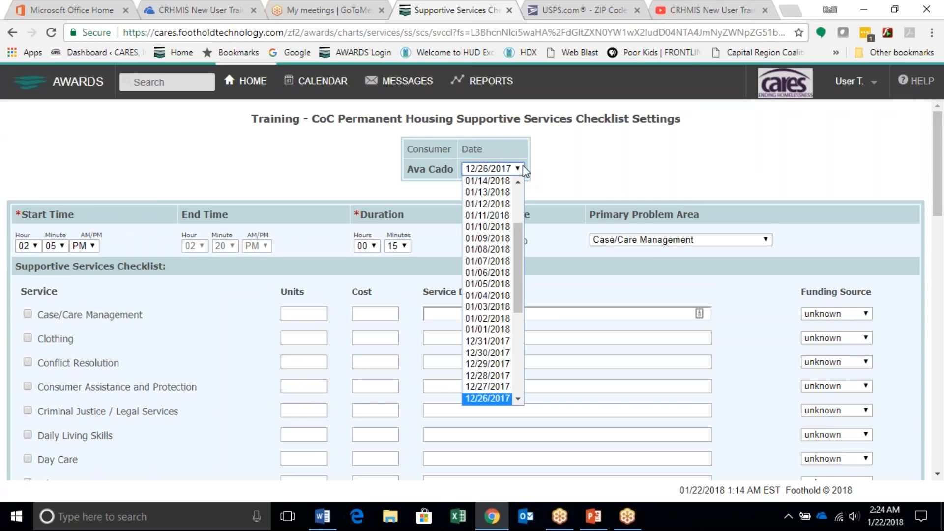
click(486, 191)
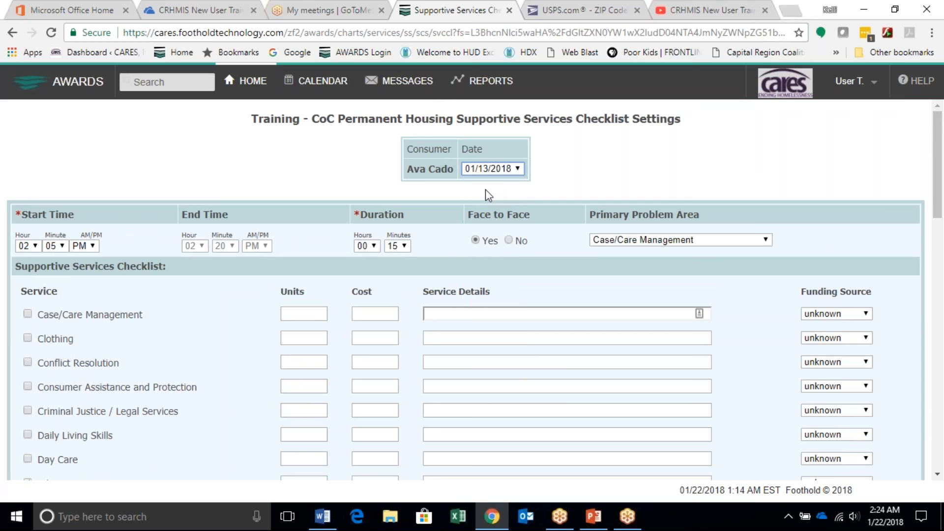
Step: Enter "THis is a note" as the session's progress note
scroll(479, 295, down, 10)
click(429, 337)
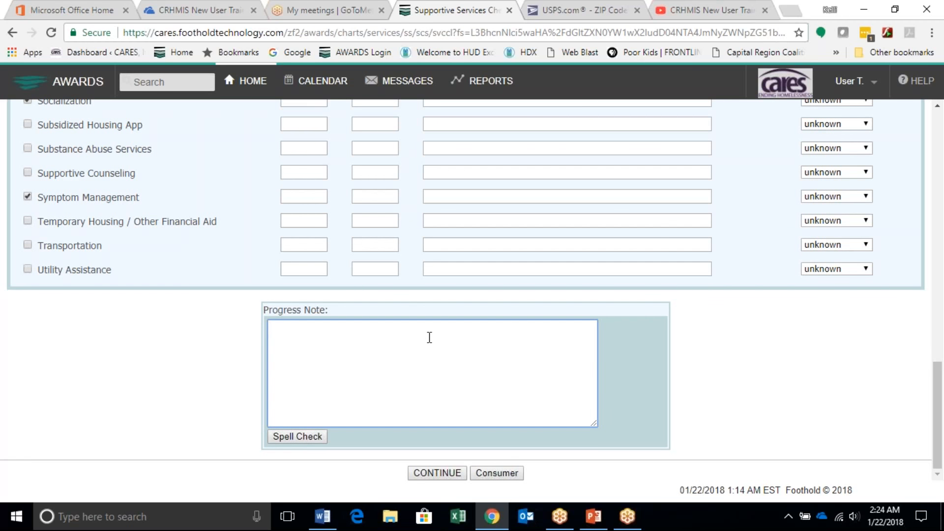
text(THis is a note)
Step: Spell-check the progress note, choose "This" as the replacement for "THis", and close the spell check without finishing it
click(310, 438)
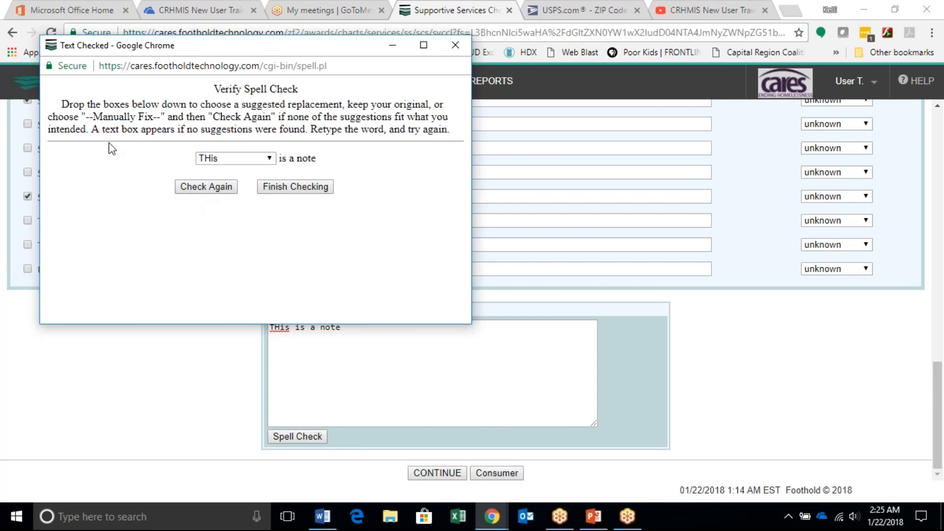
click(270, 160)
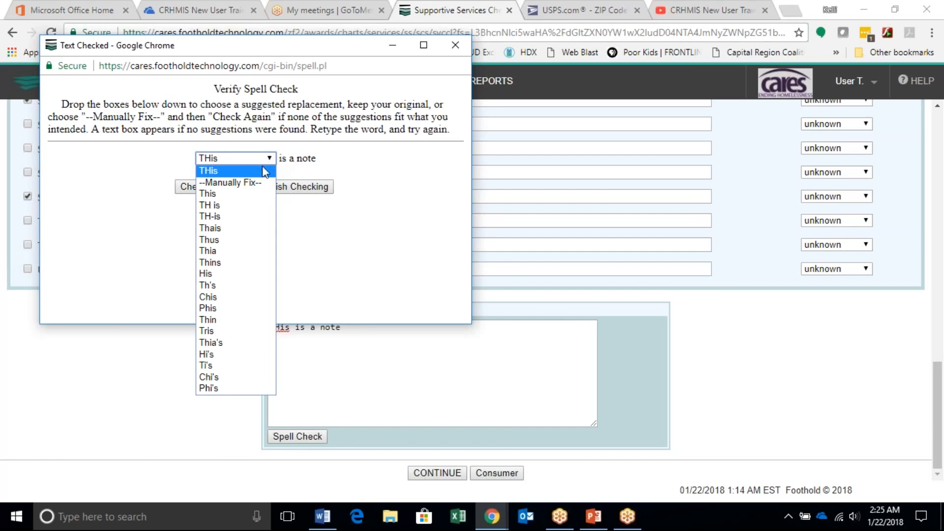
click(347, 161)
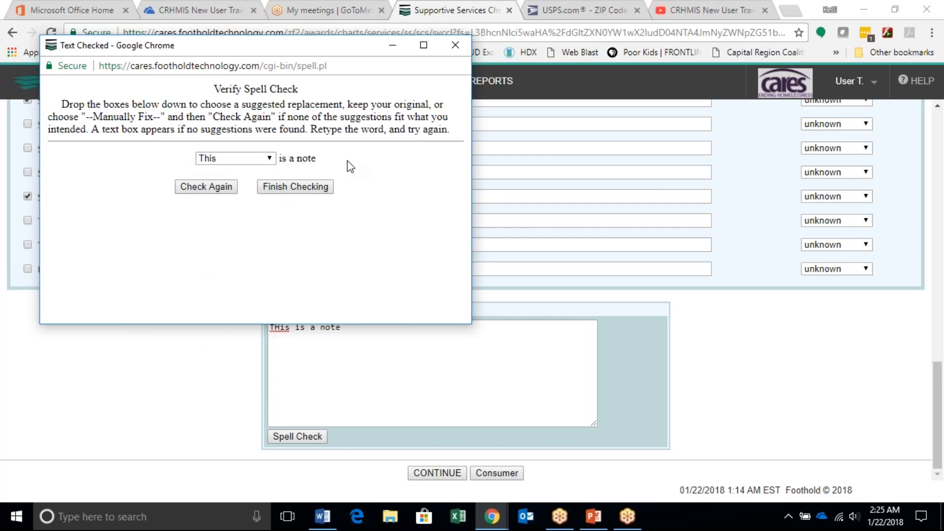
click(445, 45)
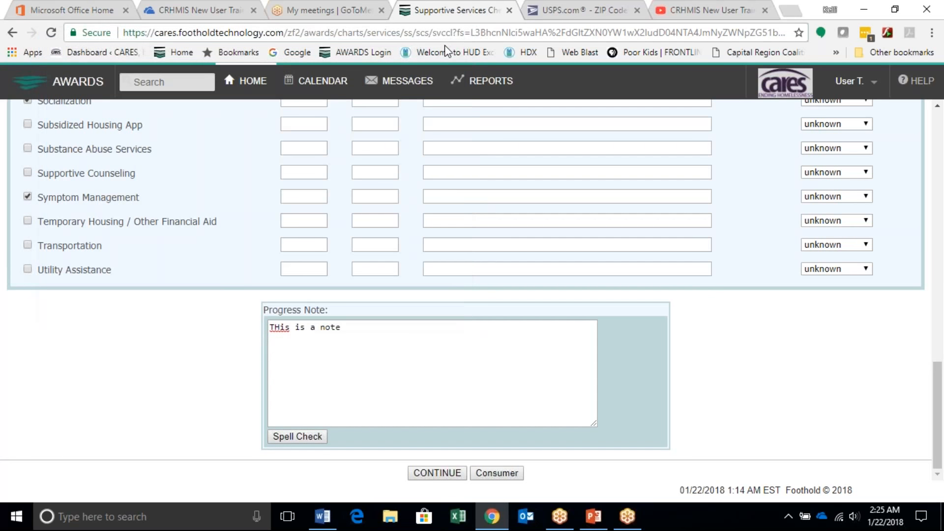
Step: Save the supportive services session together with its attached progress note
click(429, 348)
click(448, 476)
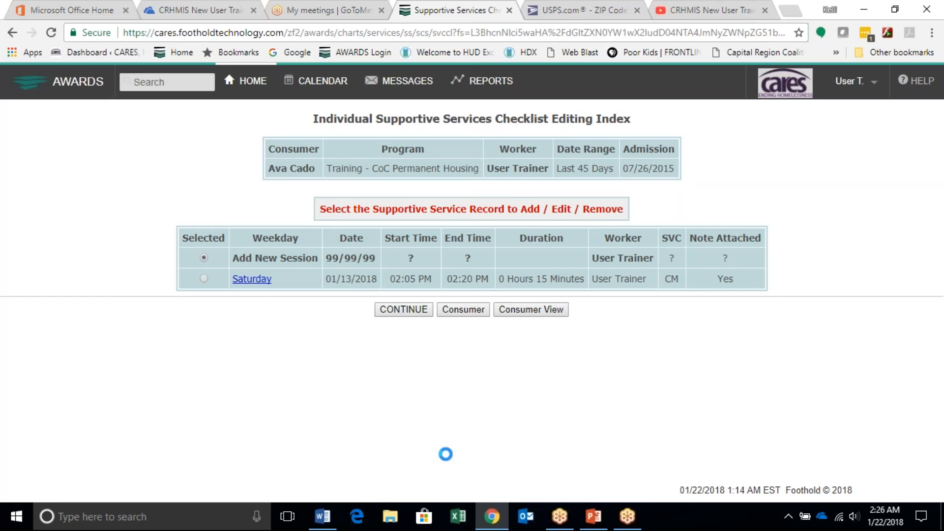
Step: Go to the Census Profile and open the Face Sheet of the last consumer in the current roster
click(249, 81)
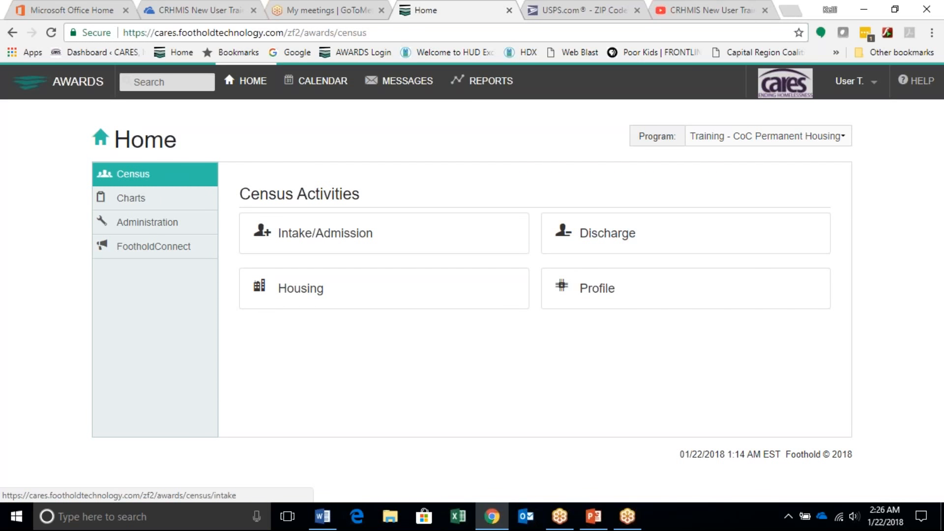
click(609, 289)
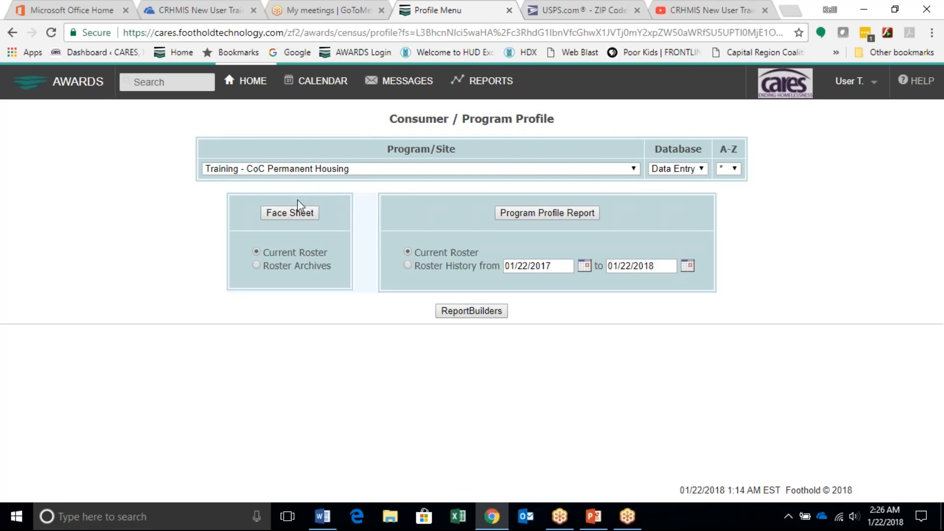
click(297, 215)
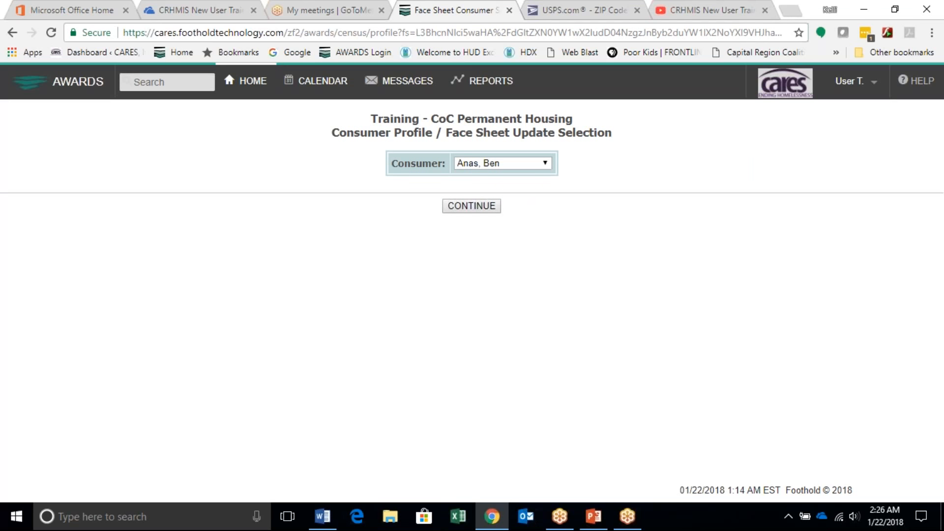
click(514, 168)
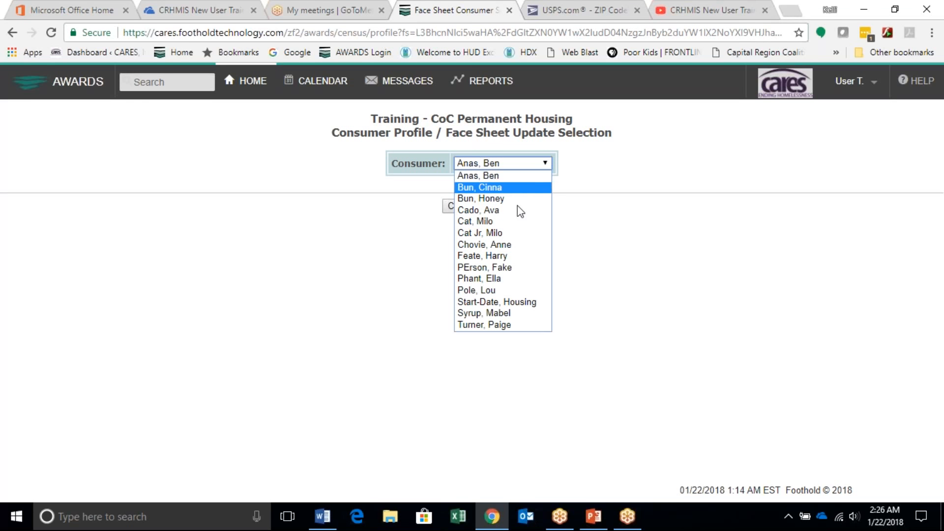
click(507, 325)
click(467, 206)
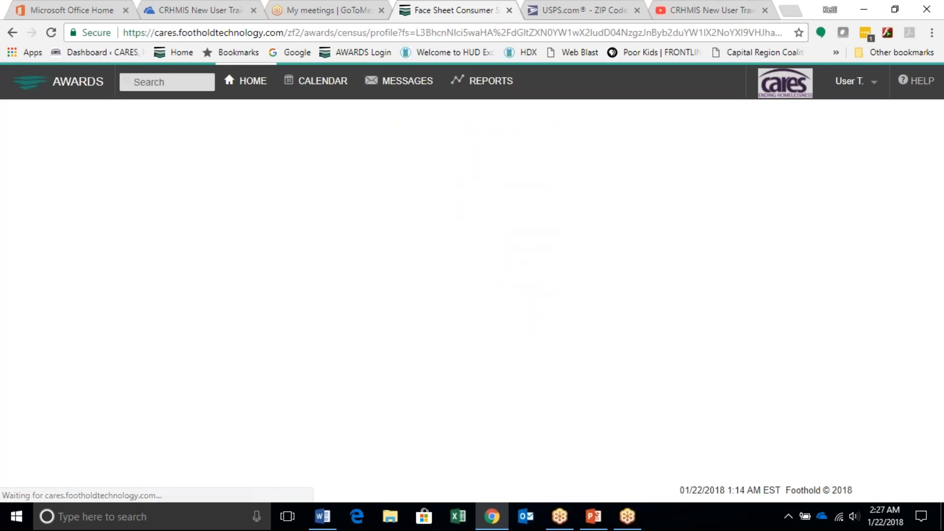
Step: Examine the demographic and HMIS information on the consumer's Face Sheet, through to the HMIS Info Update History
scroll(641, 232, down, 1)
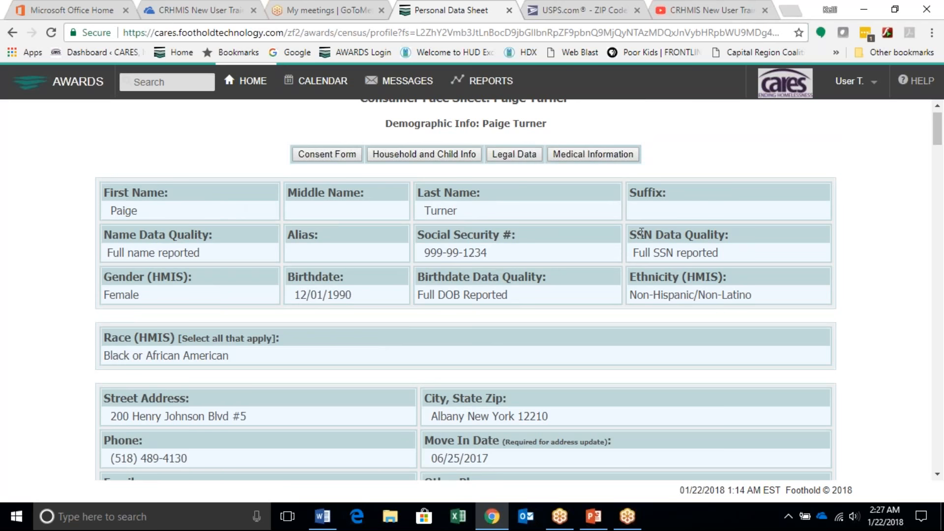
scroll(471, 306, down, 3)
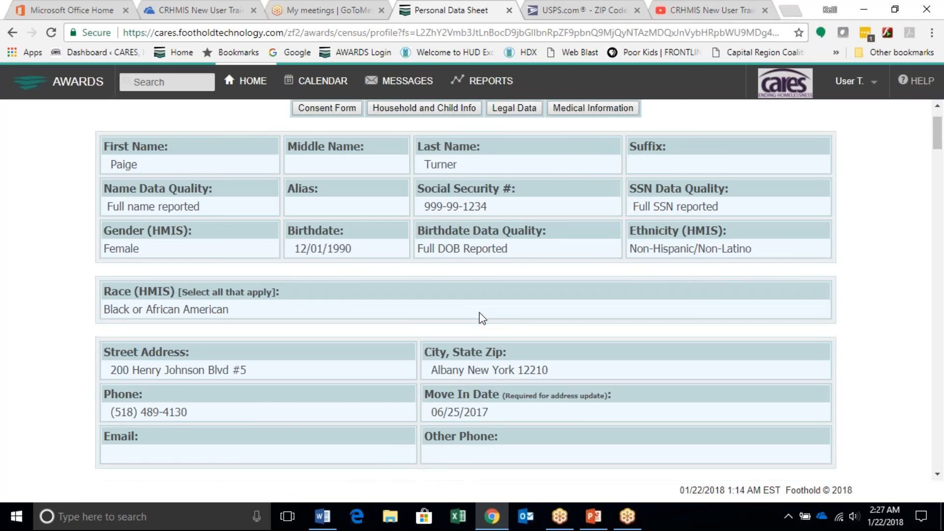
scroll(486, 310, down, 2)
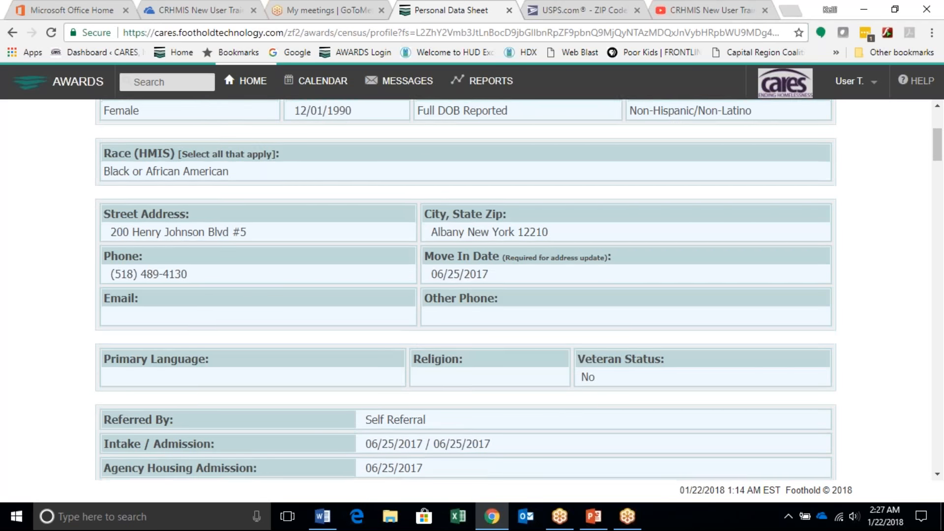
scroll(482, 423, down, 5)
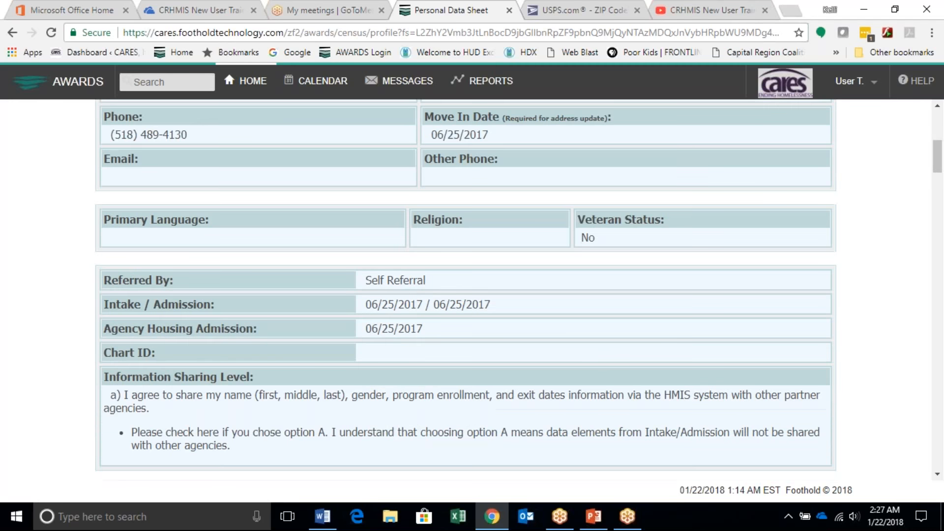
scroll(482, 423, down, 2)
drag(395, 333, 567, 343)
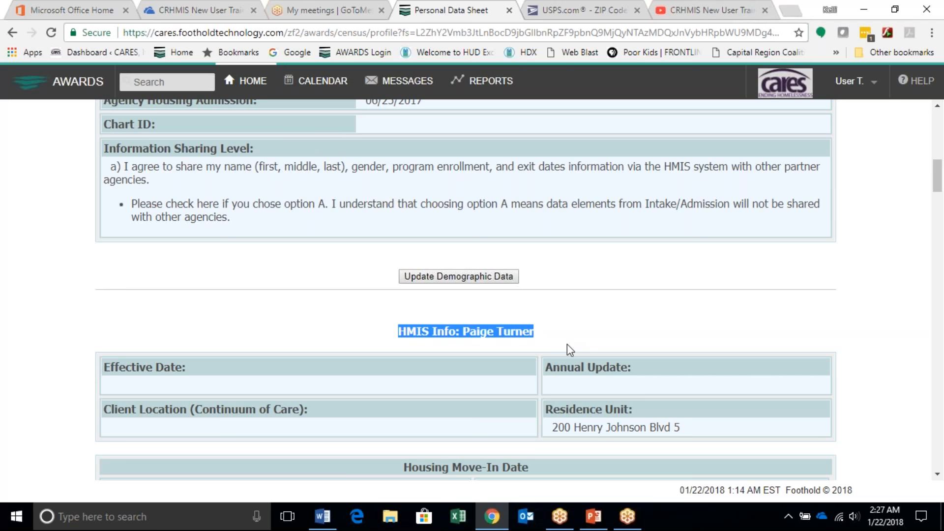
scroll(474, 422, down, 20)
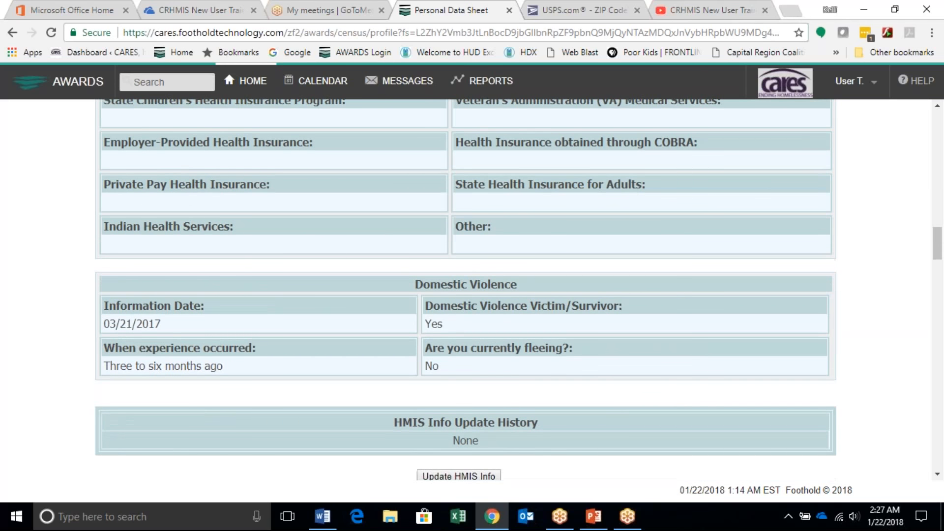
scroll(476, 445, down, 2)
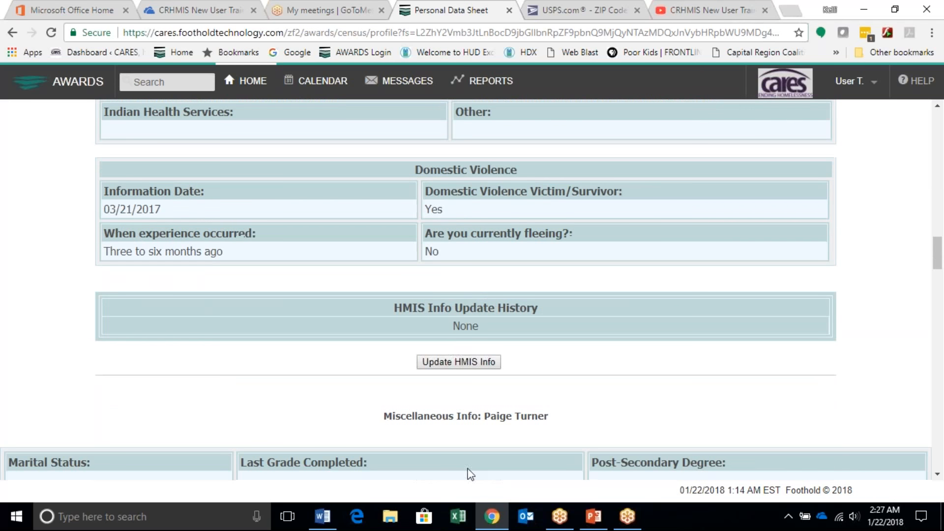
Step: Start a new HMIS info update for the consumer and answer No to whether the client has been placed into Permanent Housing
click(457, 364)
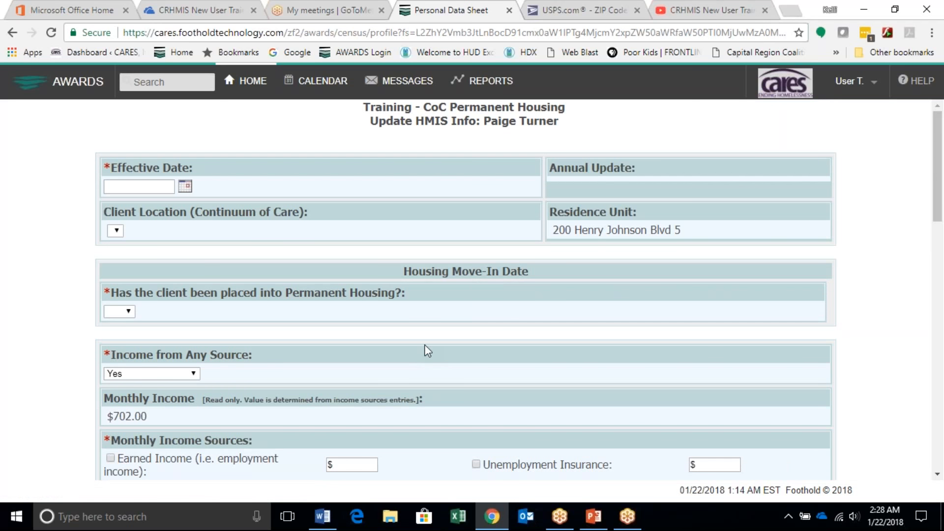
scroll(428, 351, down, 1)
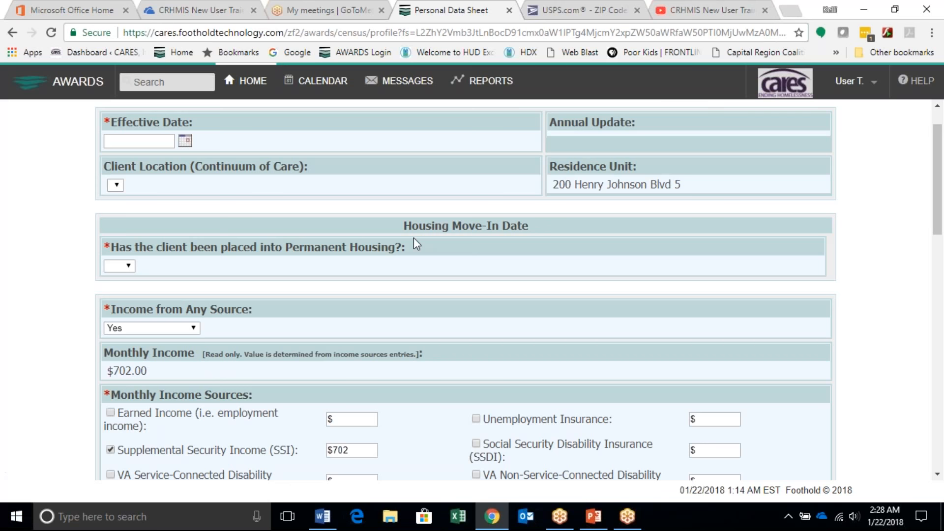
click(129, 266)
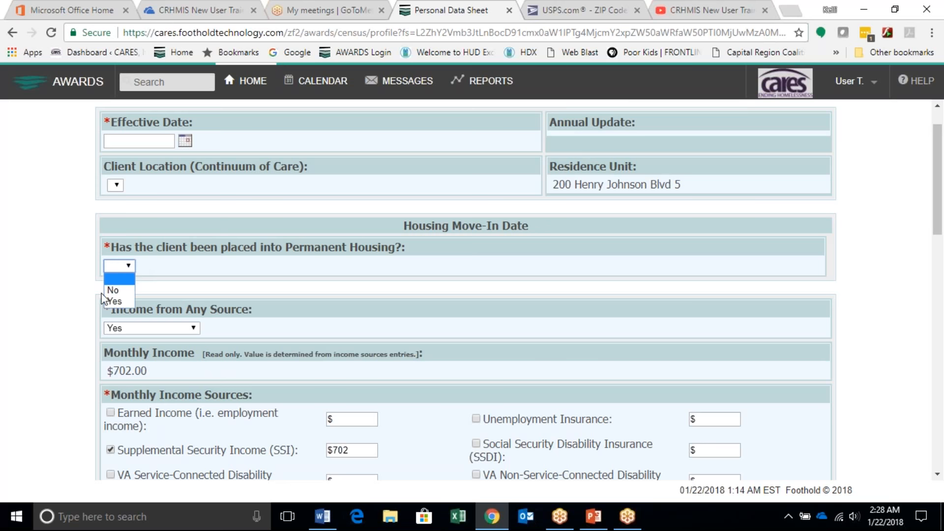
click(116, 290)
click(188, 275)
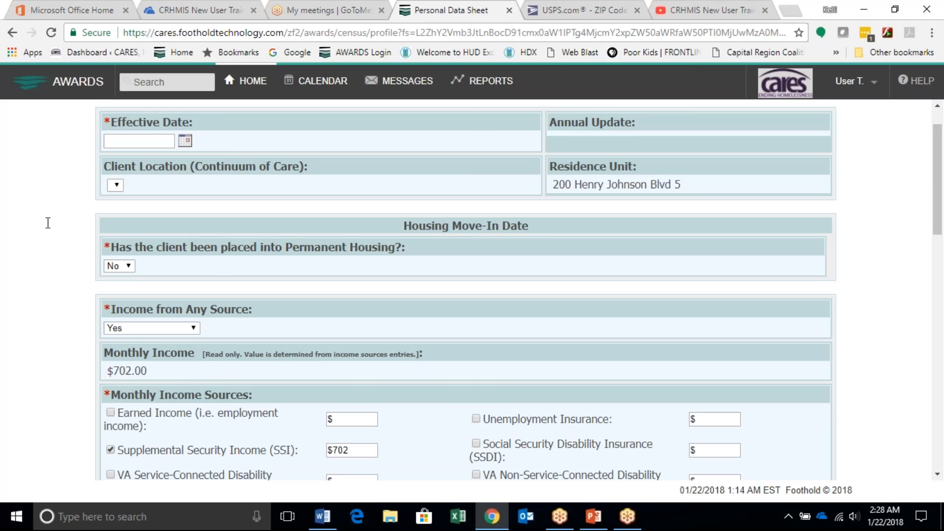
Step: Set the update's Effective Date to 09/21/2017 and check the Annual Update requirement
click(185, 141)
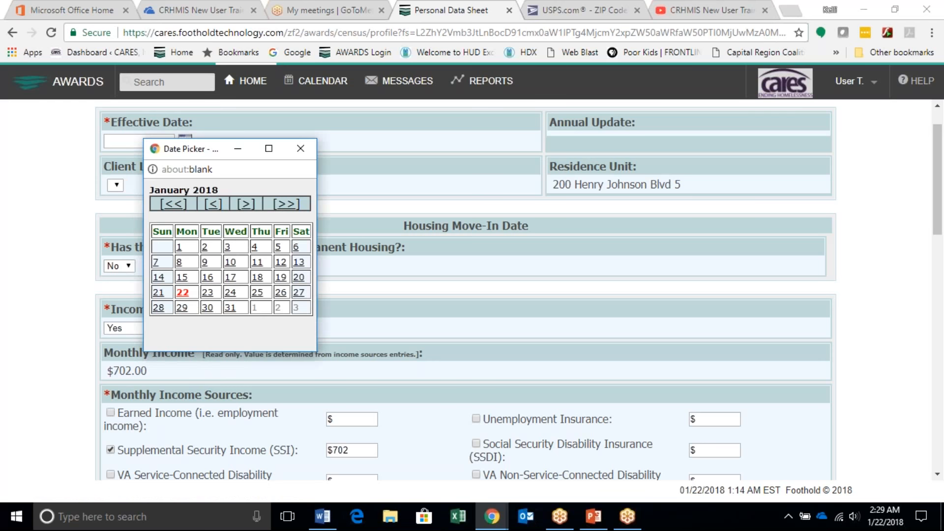
click(213, 207)
click(214, 208)
click(214, 208)
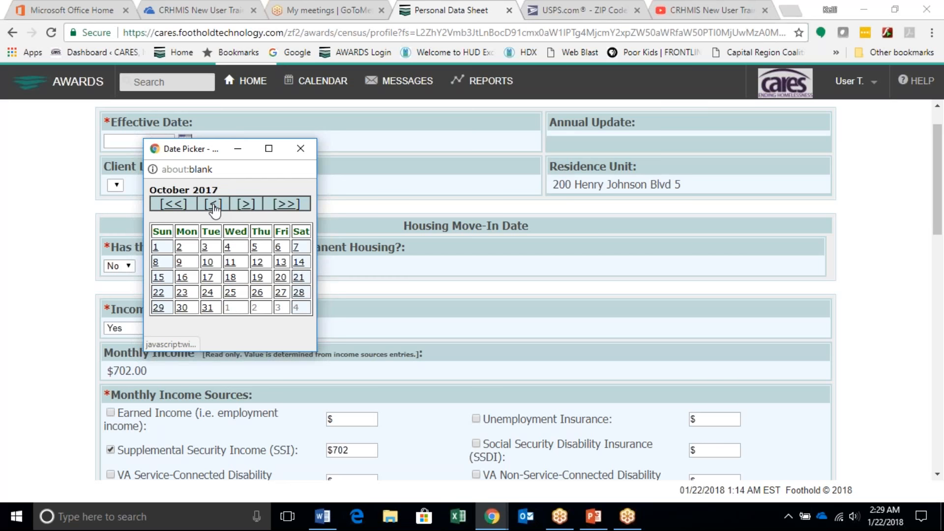
click(214, 208)
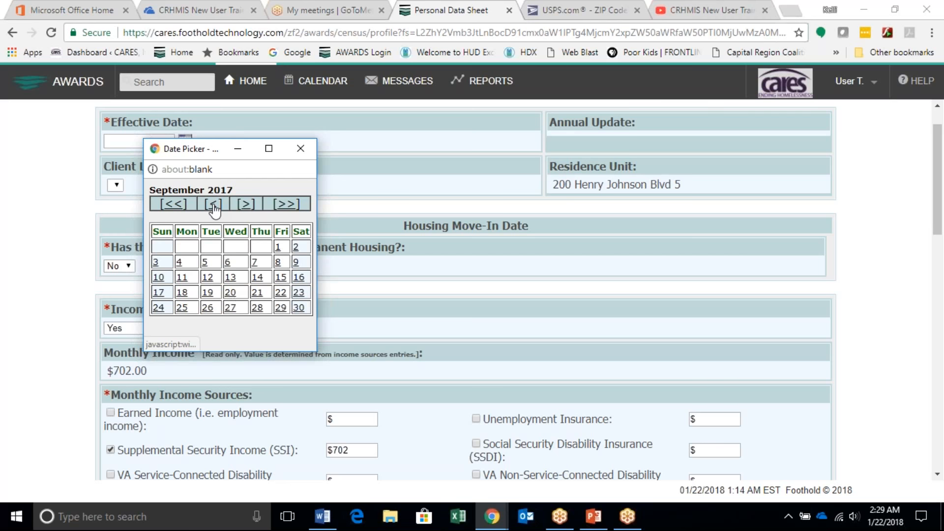
click(259, 293)
drag(417, 123, 706, 141)
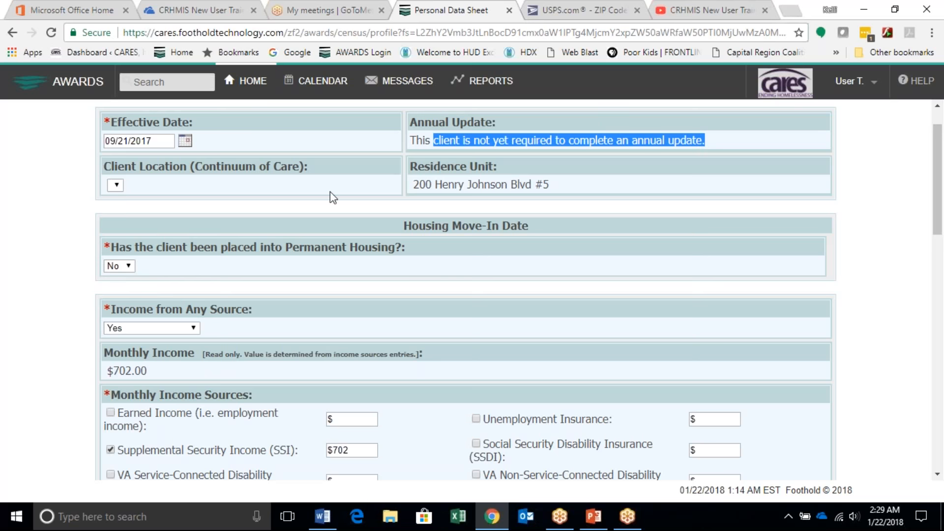
Step: Answer Yes to Permanent Housing placement, enter 9/21/17 as the Permanent Housing Move In Date, and save the HMIS update
scroll(253, 170, down, 1)
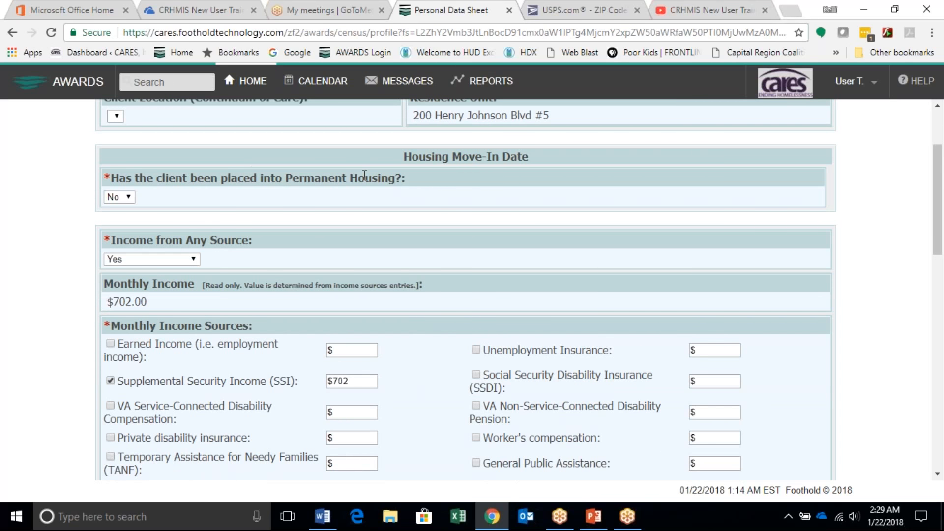
click(122, 197)
click(122, 232)
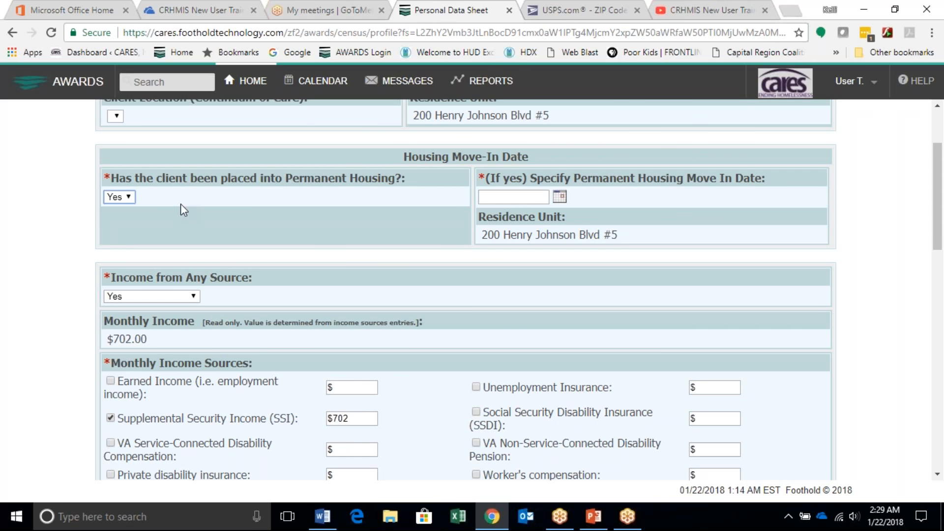
scroll(506, 167, down, 1)
scroll(530, 171, up, 1)
scroll(530, 172, up, 2)
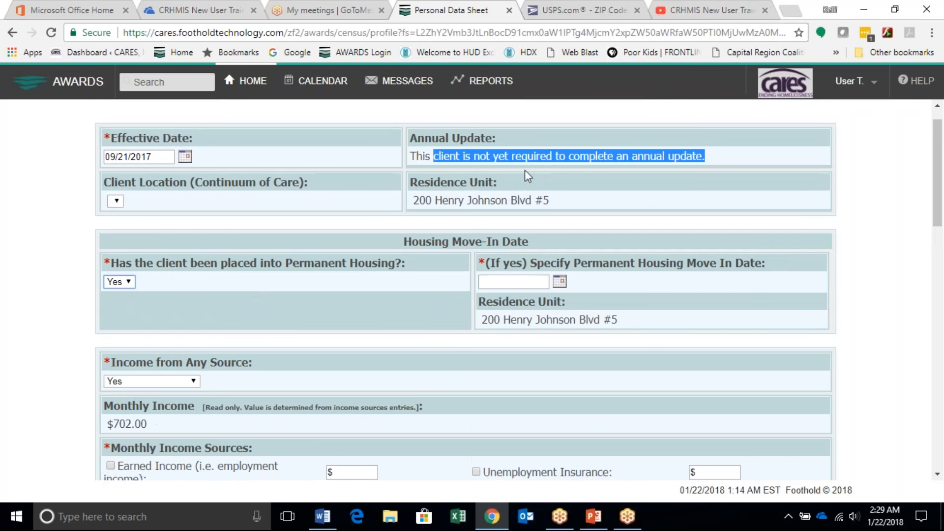
scroll(504, 280, down, 1)
click(507, 247)
text(9/2)
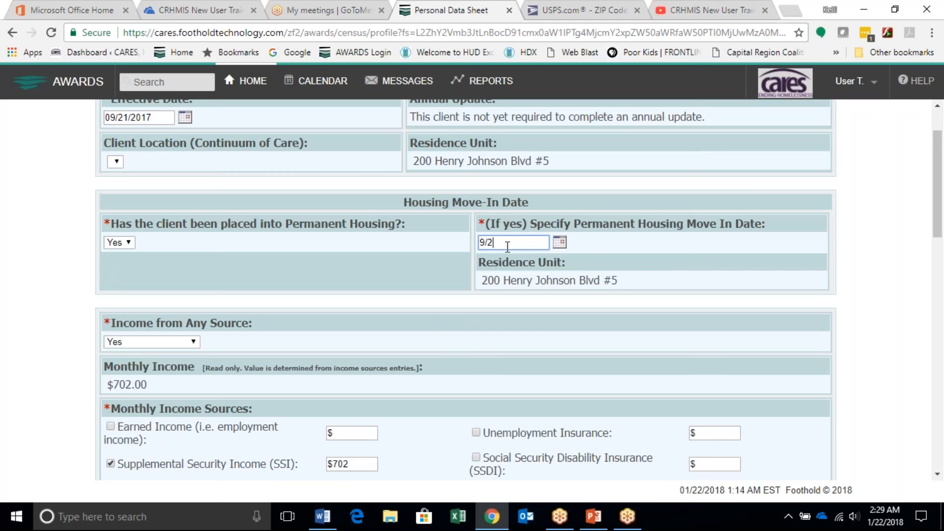
text(1/17)
click(458, 277)
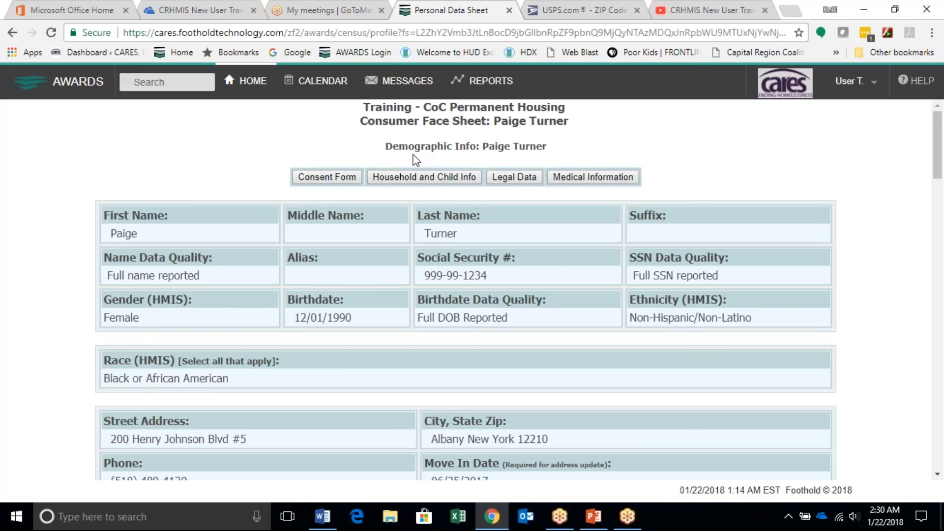
Step: Examine the updated Face Sheet's HMIS information, from the Housing Move-In Date and income through to the HMIS Info Update History
drag(415, 160, 160, 234)
scroll(276, 410, down, 10)
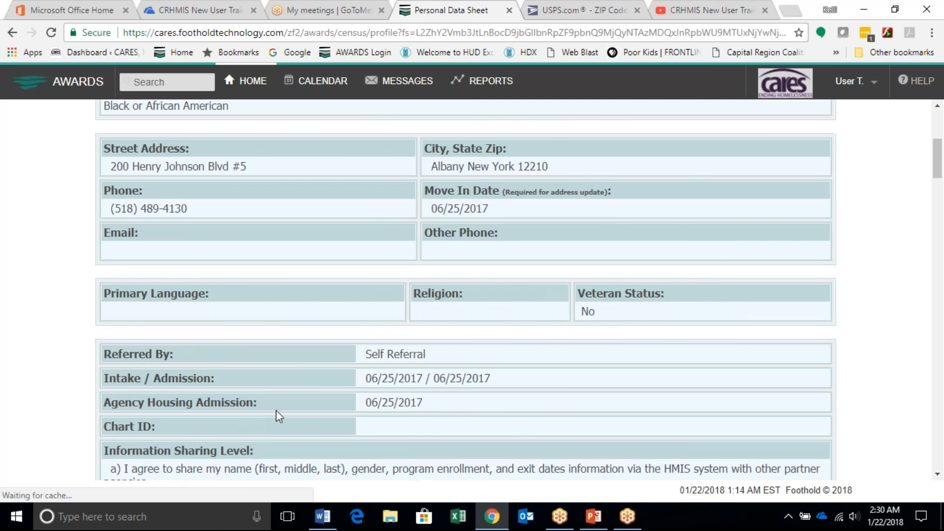
scroll(279, 416, down, 1)
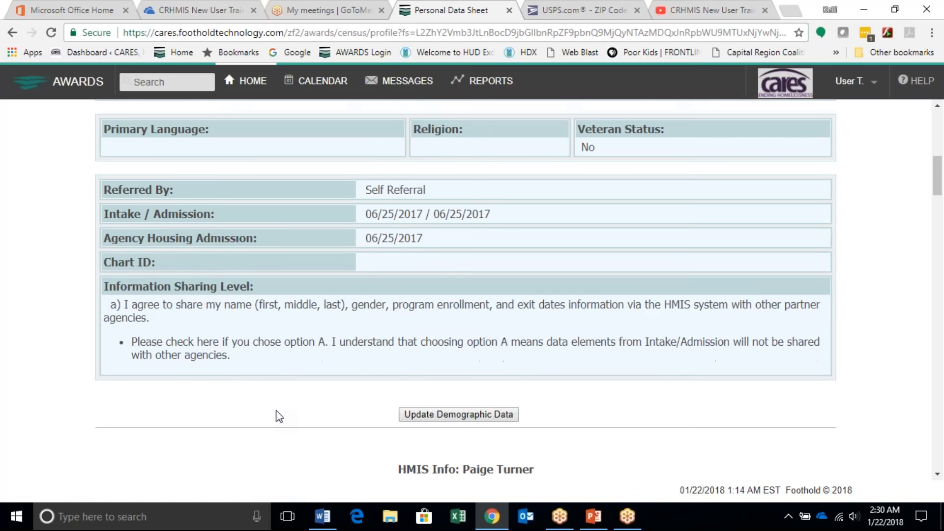
scroll(277, 408, down, 3)
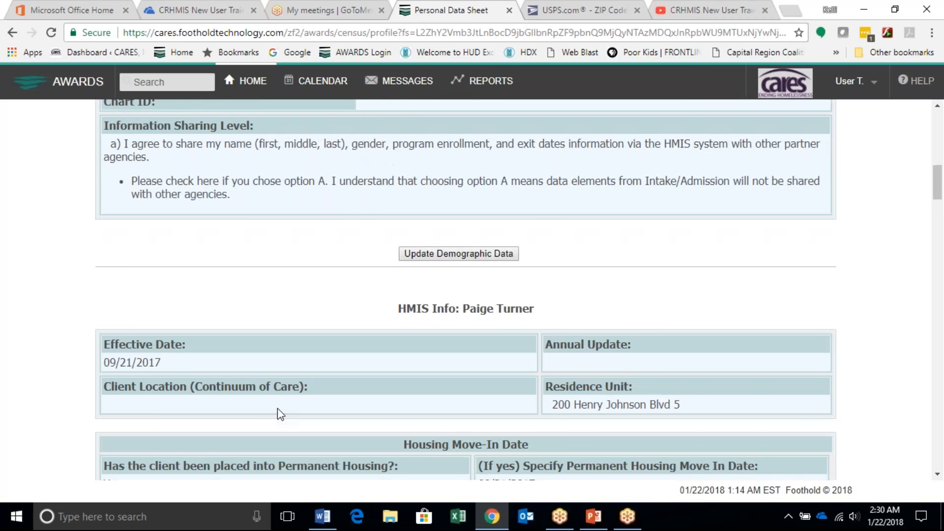
scroll(289, 412, down, 15)
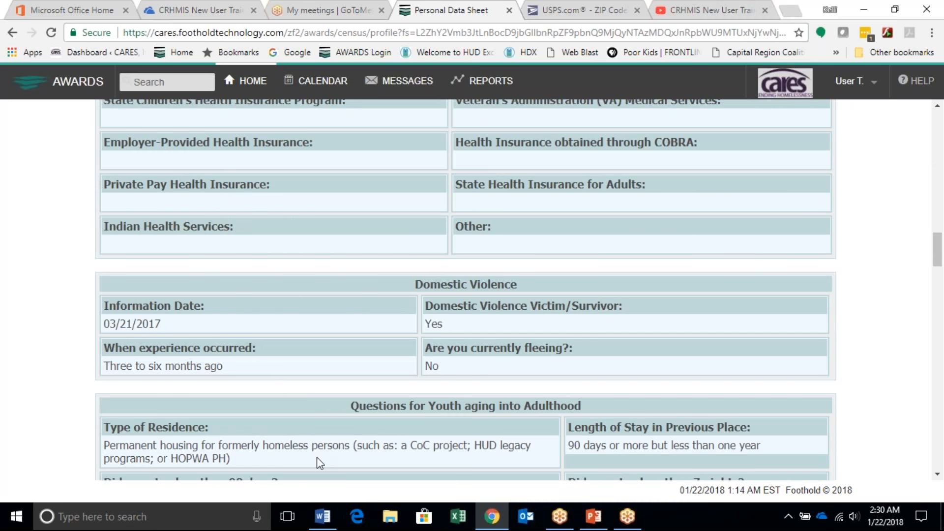
scroll(318, 458, down, 4)
scroll(420, 273, down, 7)
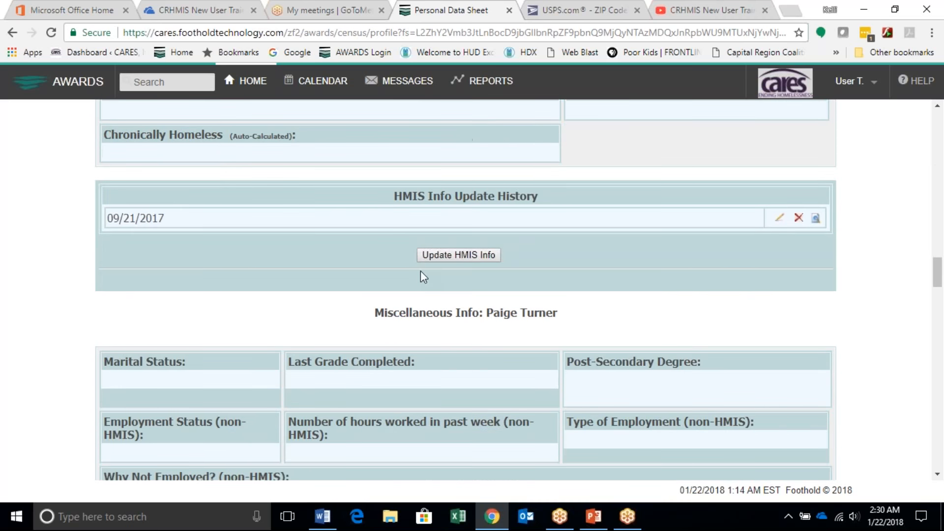
scroll(420, 273, up, 20)
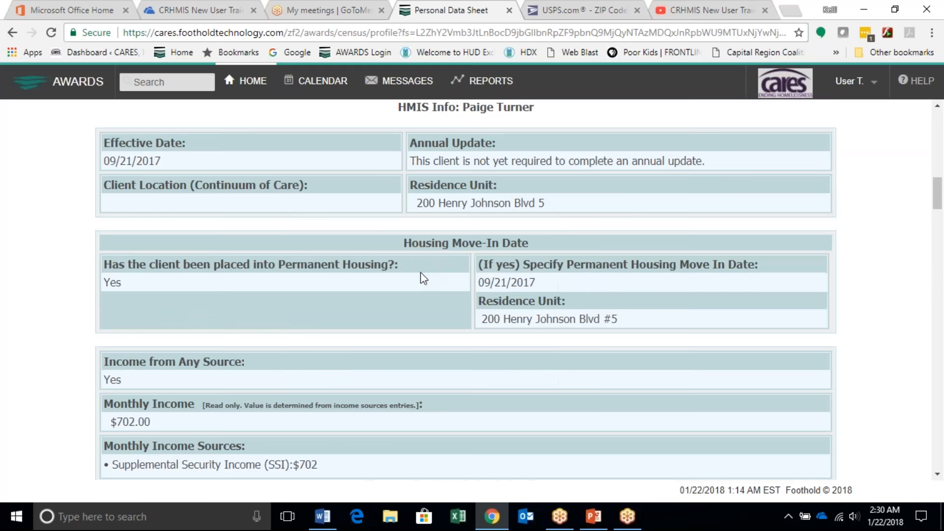
scroll(436, 369, up, 2)
scroll(436, 369, down, 1)
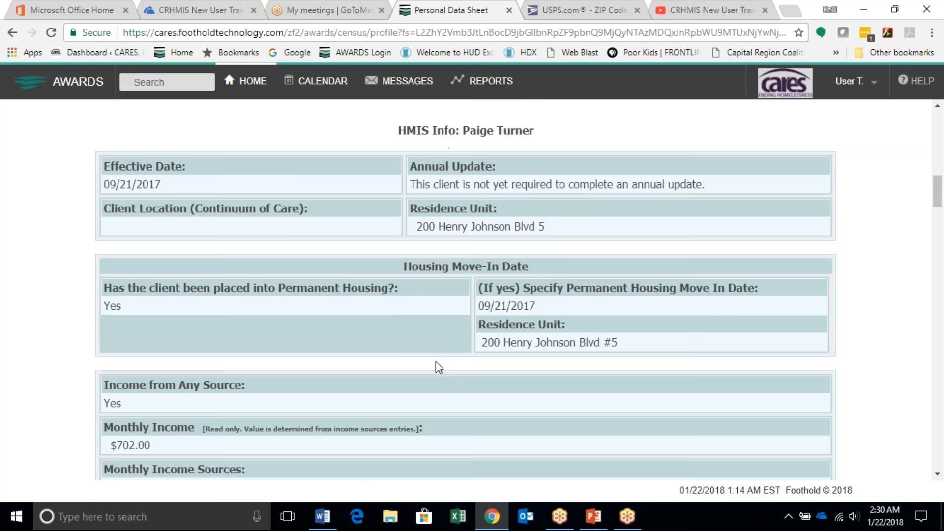
scroll(436, 364, down, 2)
scroll(445, 366, down, 5)
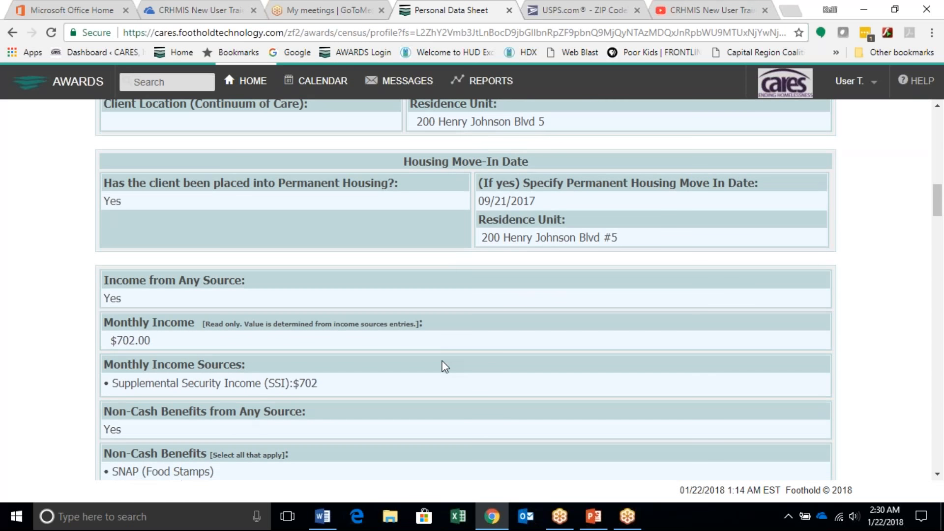
scroll(445, 367, down, 4)
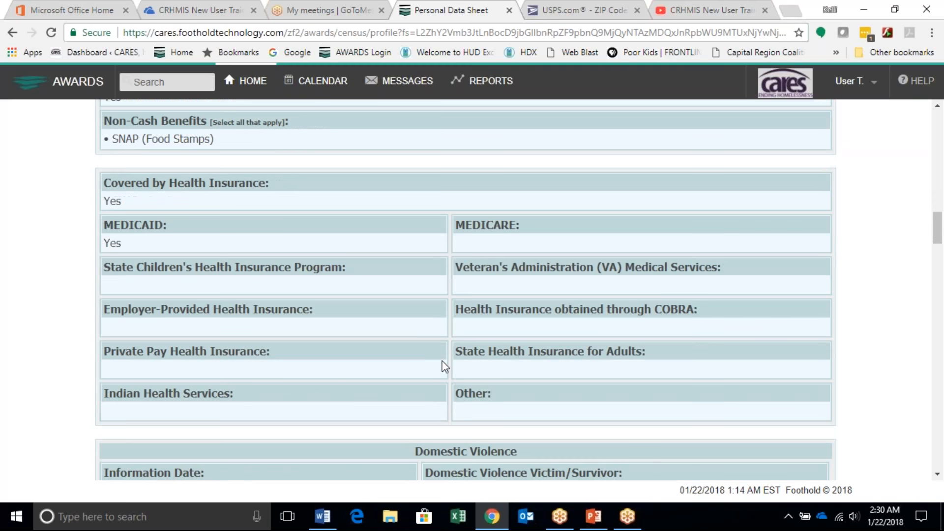
scroll(459, 383, down, 3)
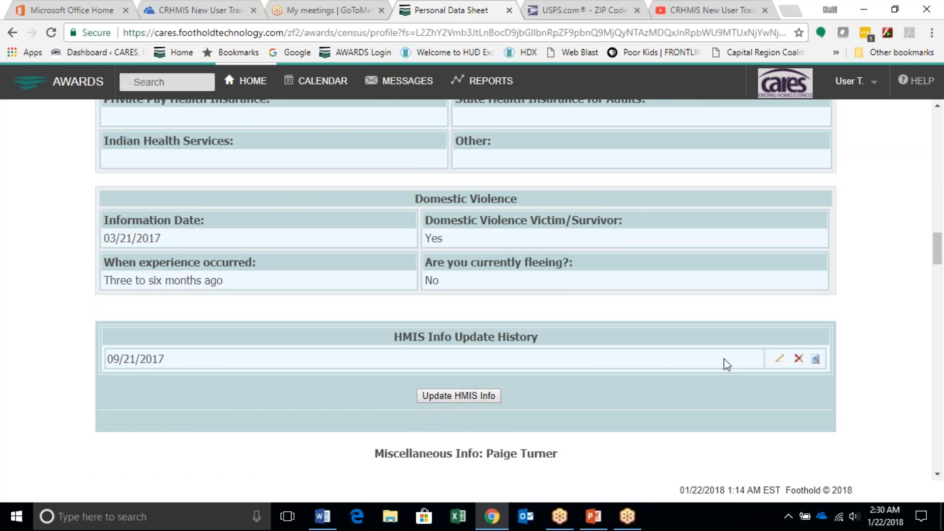
Step: Open the 09/21/2017 HMIS update for editing, review its housing, income, benefits, insurance and domestic violence entries, and save it
click(781, 359)
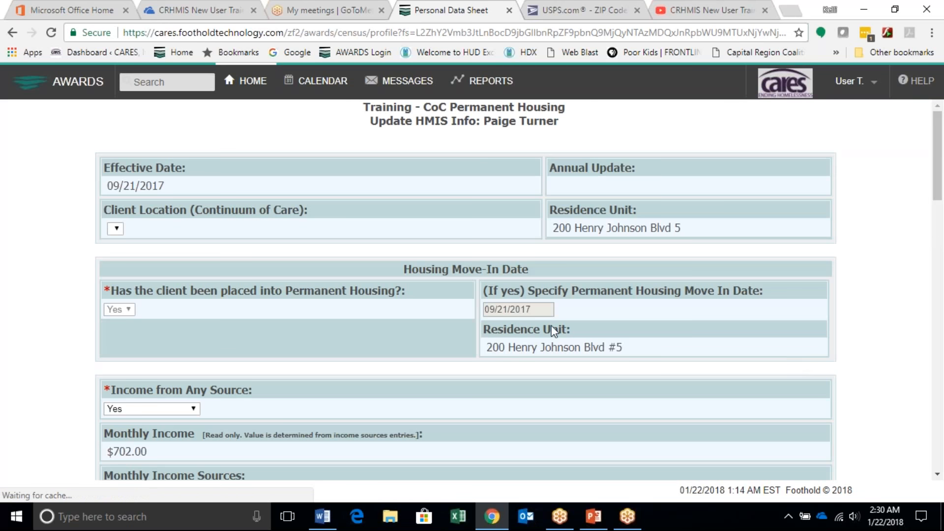
scroll(551, 327, down, 1)
scroll(377, 281, down, 1)
scroll(379, 287, down, 1)
drag(476, 256, 619, 255)
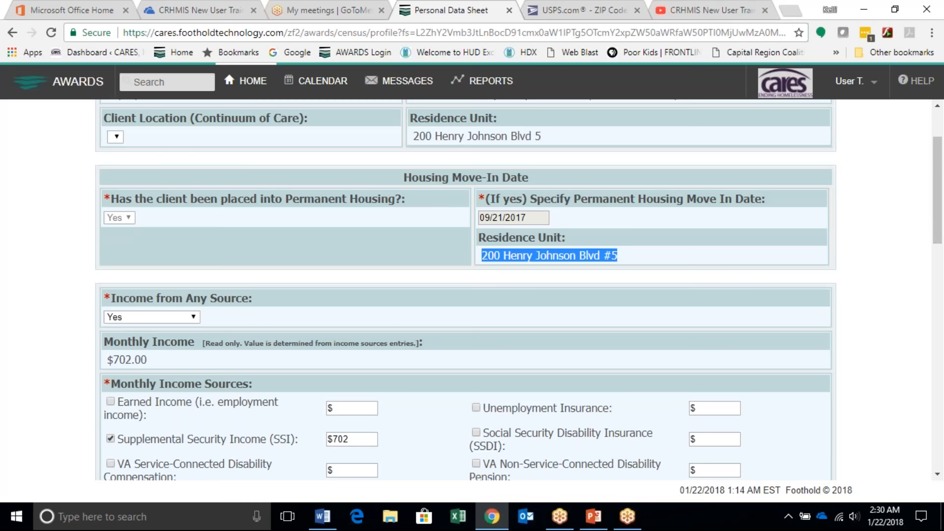
click(490, 313)
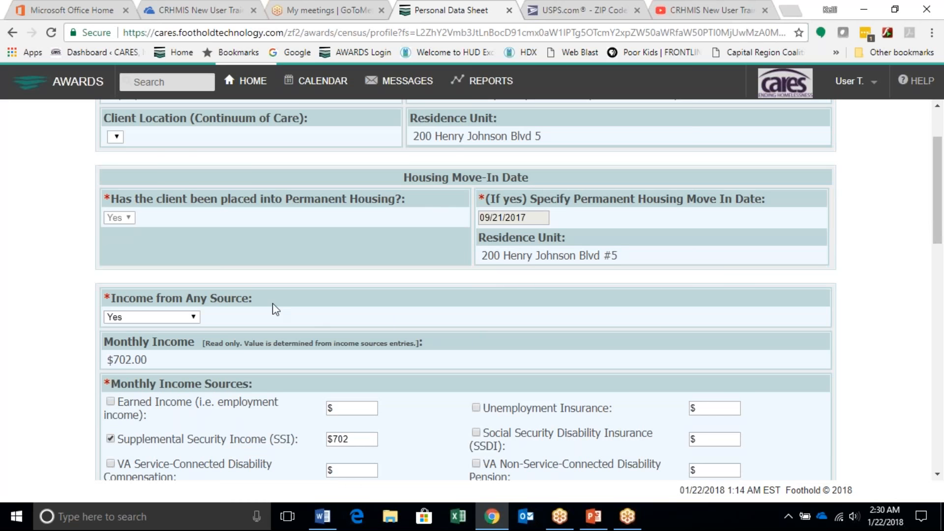
scroll(254, 315, down, 1)
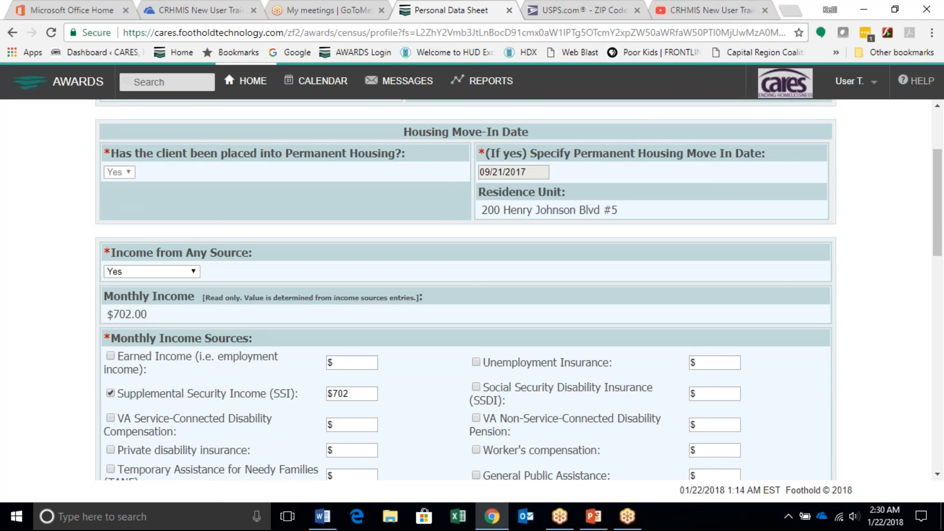
scroll(256, 397, down, 6)
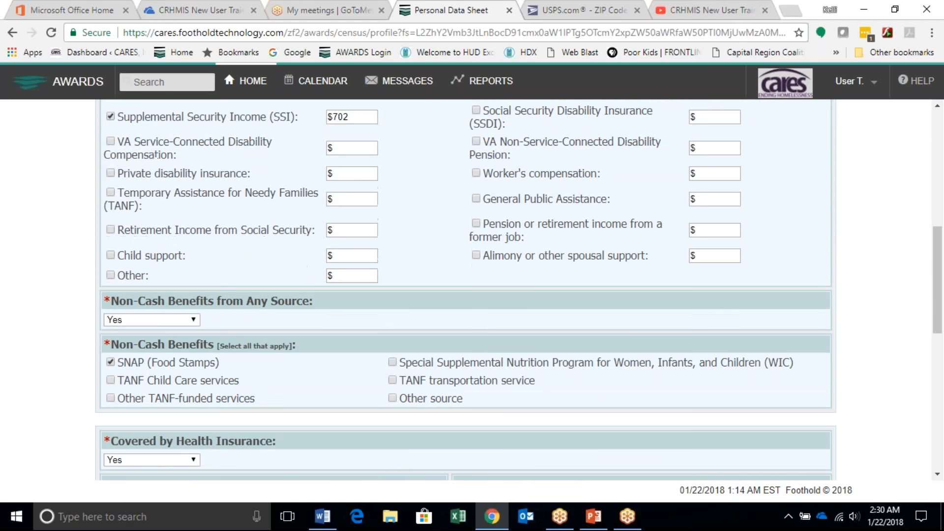
scroll(256, 393, down, 5)
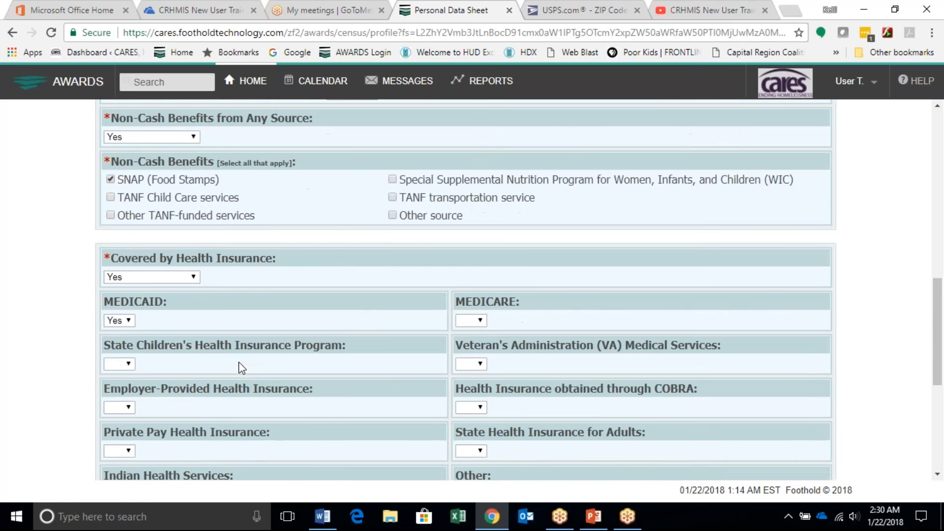
scroll(239, 365, down, 6)
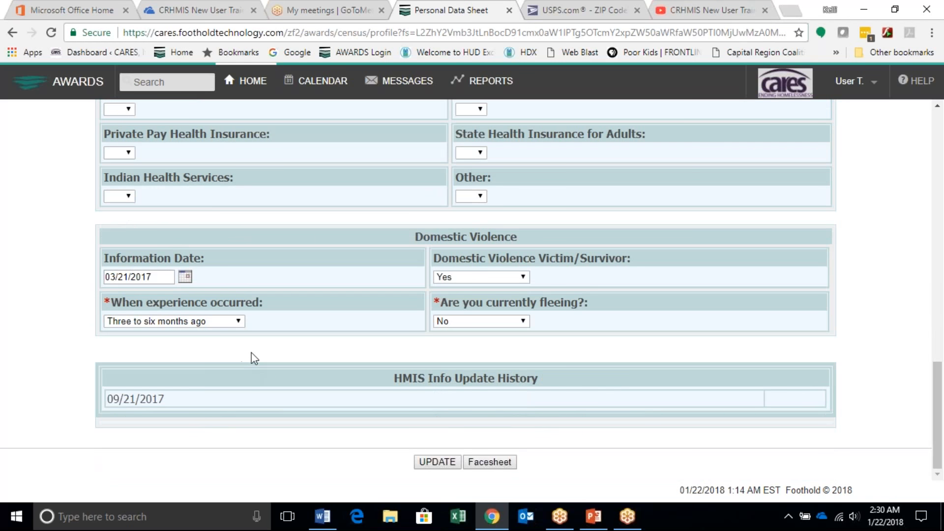
click(446, 458)
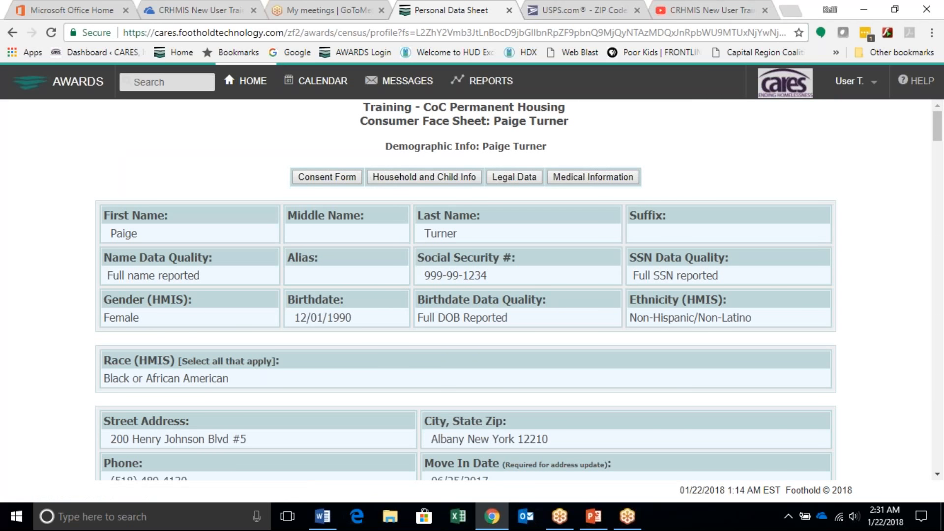
Step: Open the Face Sheet of the eighth consumer on the current roster of Training - CoC Permanent Housing
scroll(466, 290, down, 10)
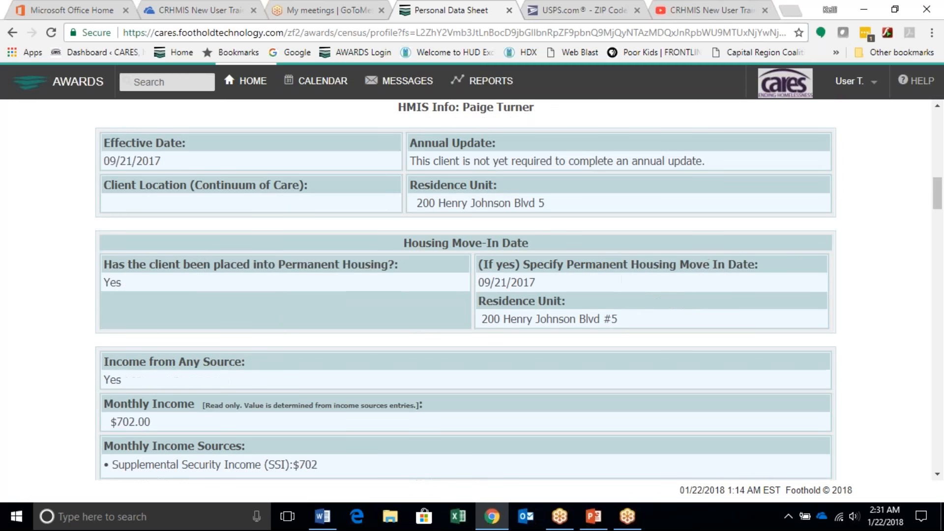
click(247, 80)
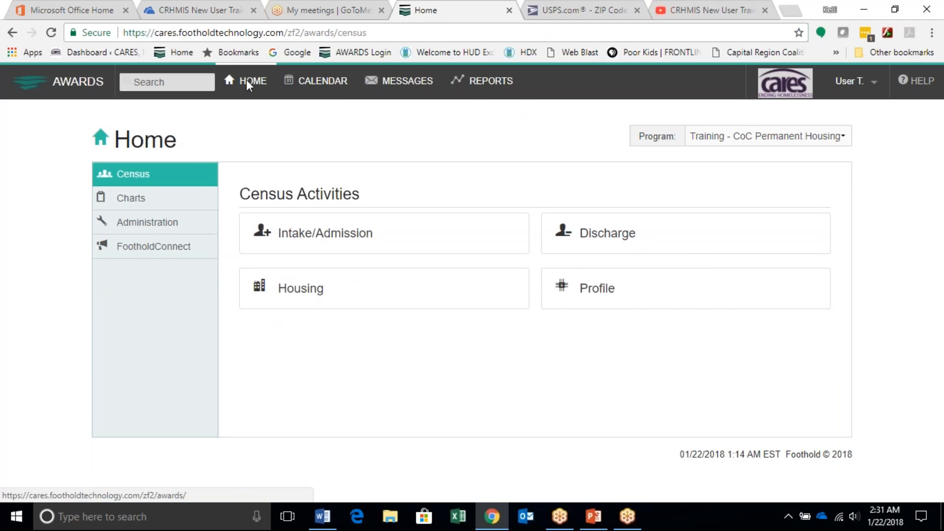
click(580, 303)
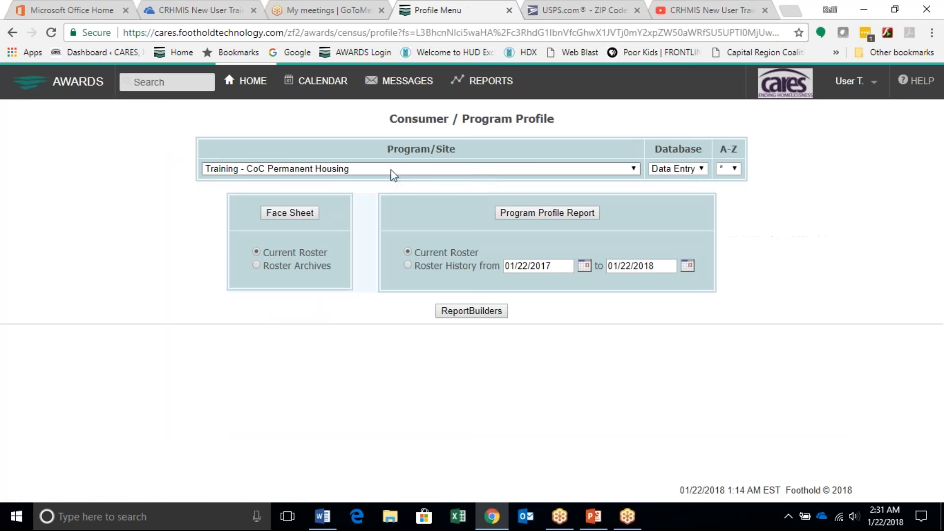
click(287, 212)
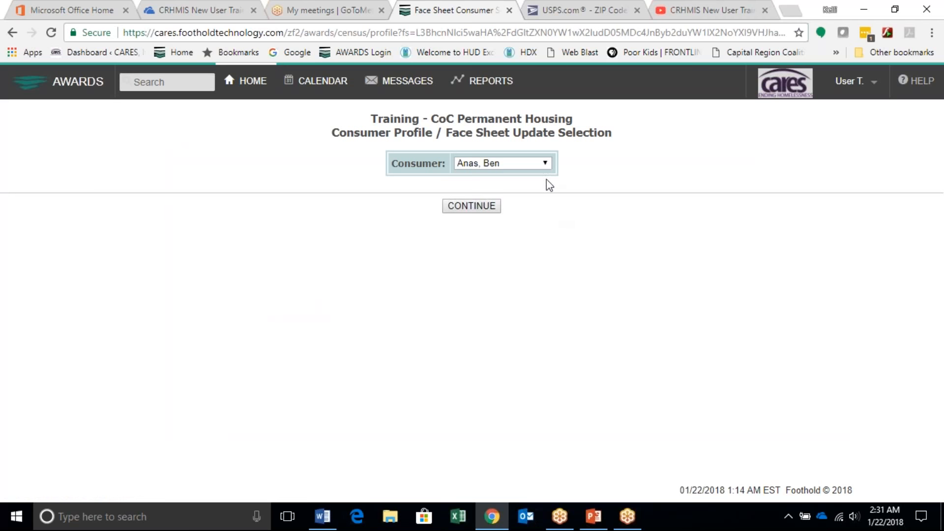
click(539, 167)
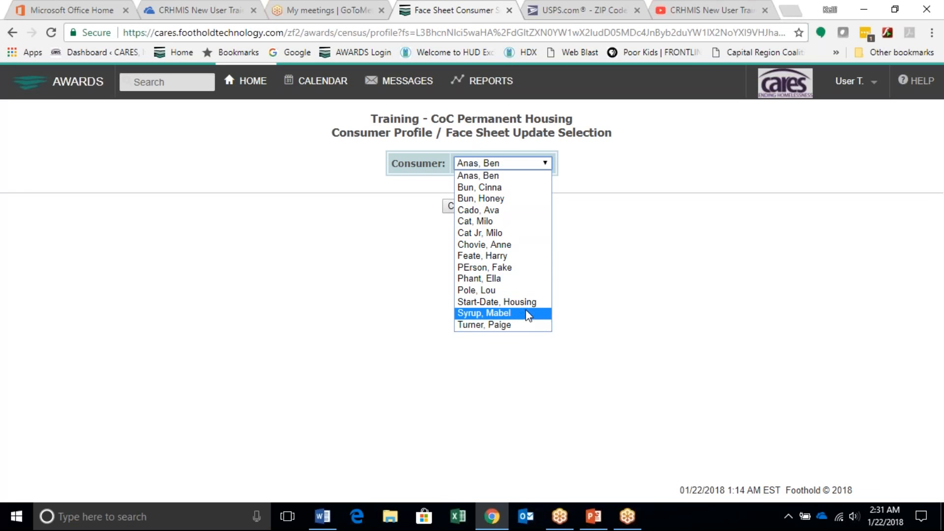
click(504, 256)
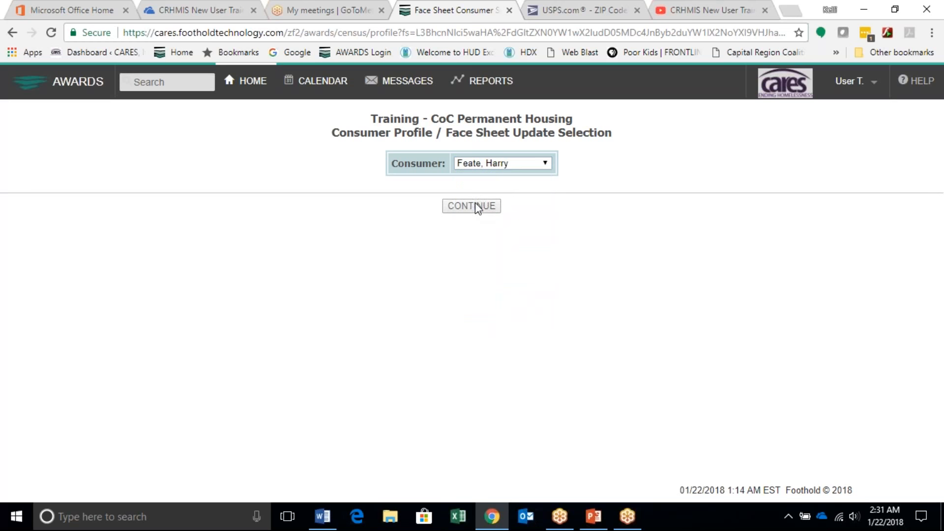
click(476, 206)
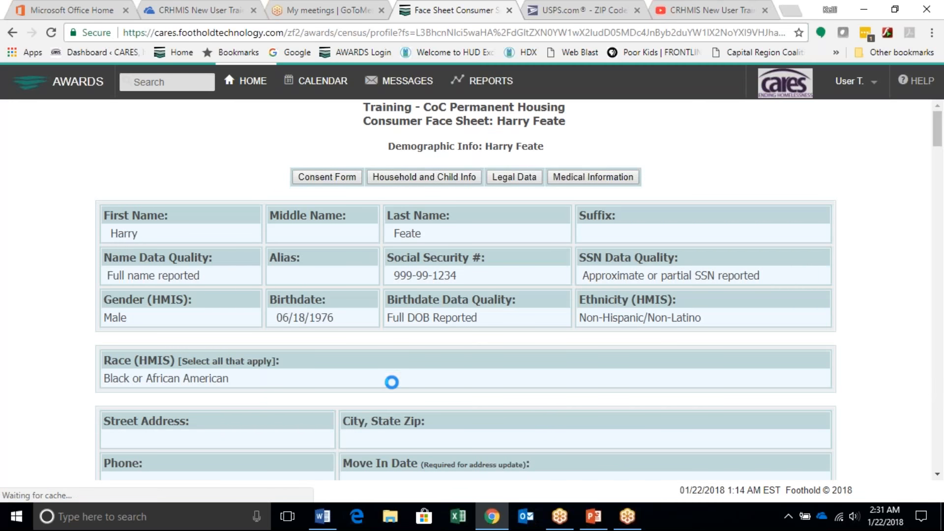
Step: Open the consumer's HMIS information for updating and set the Effective Date to 12/20/2017
scroll(393, 379, down, 6)
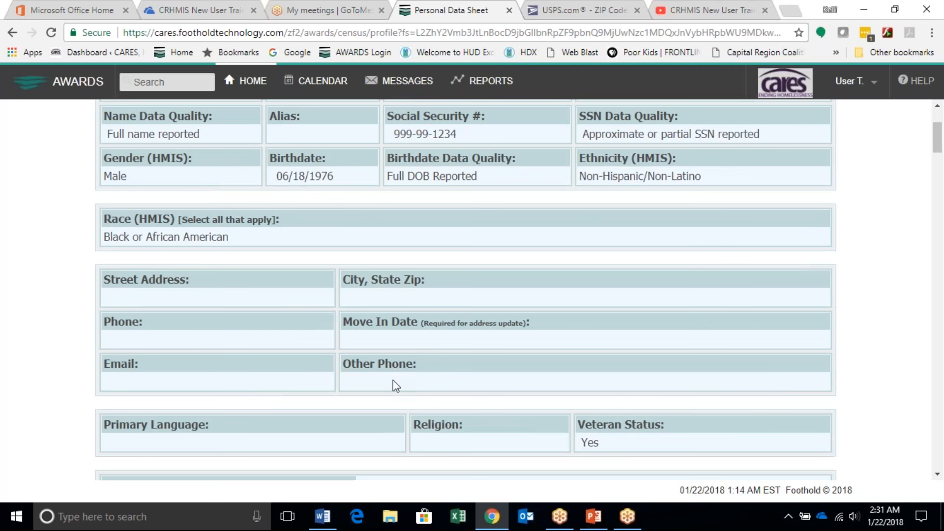
scroll(465, 290, down, 6)
scroll(234, 293, down, 2)
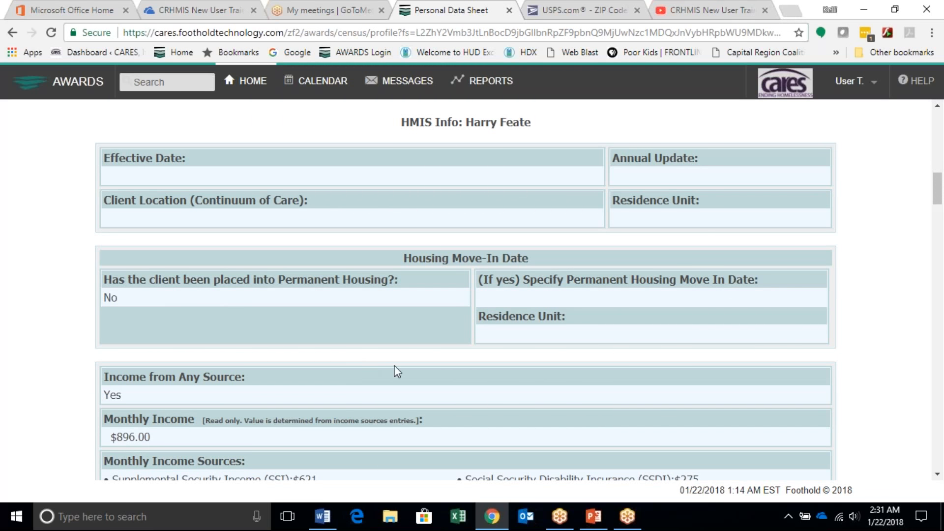
scroll(394, 373, down, 9)
scroll(396, 369, down, 5)
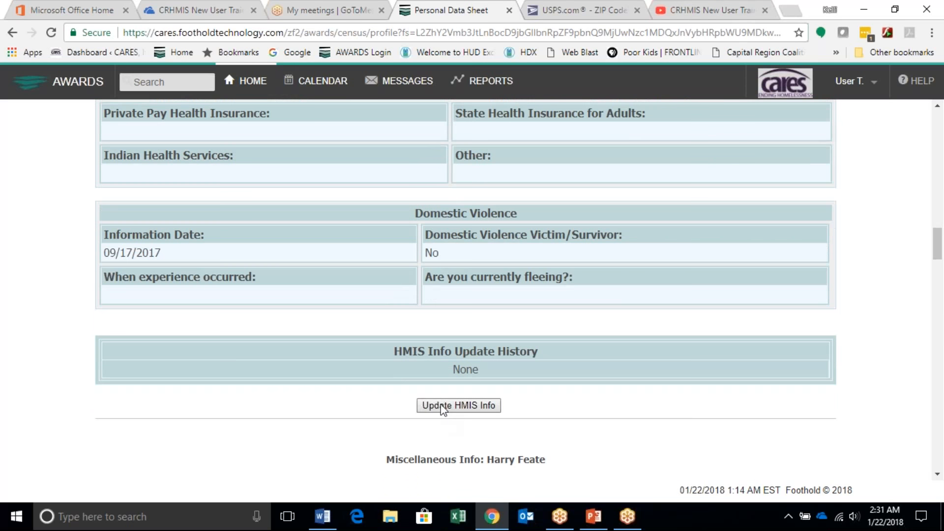
click(444, 407)
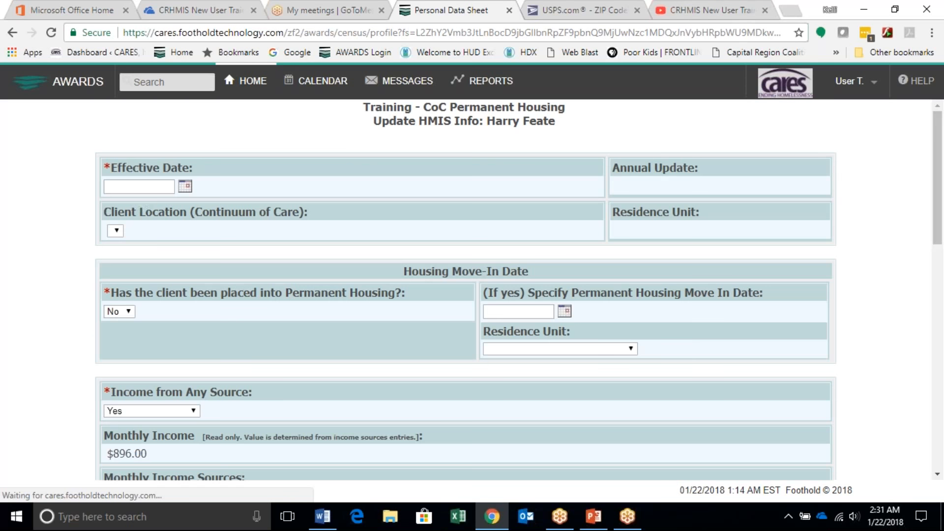
click(185, 186)
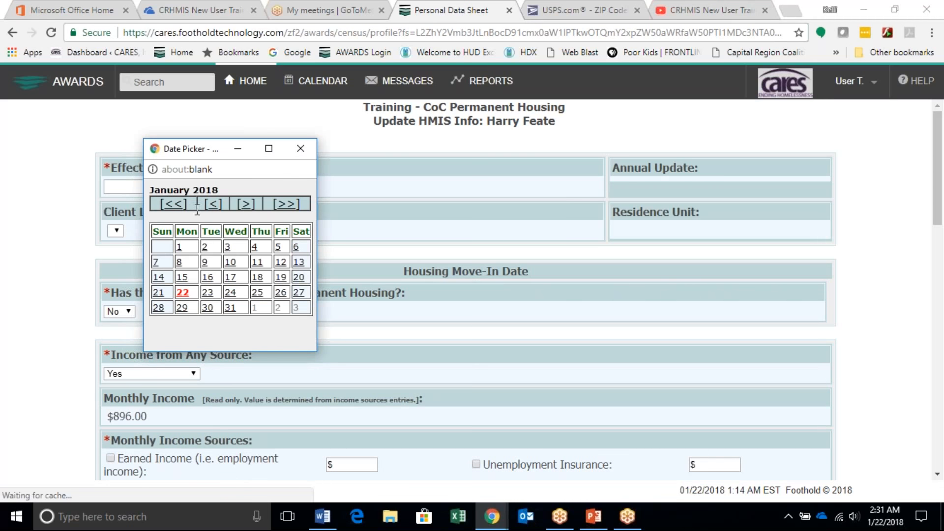
click(229, 293)
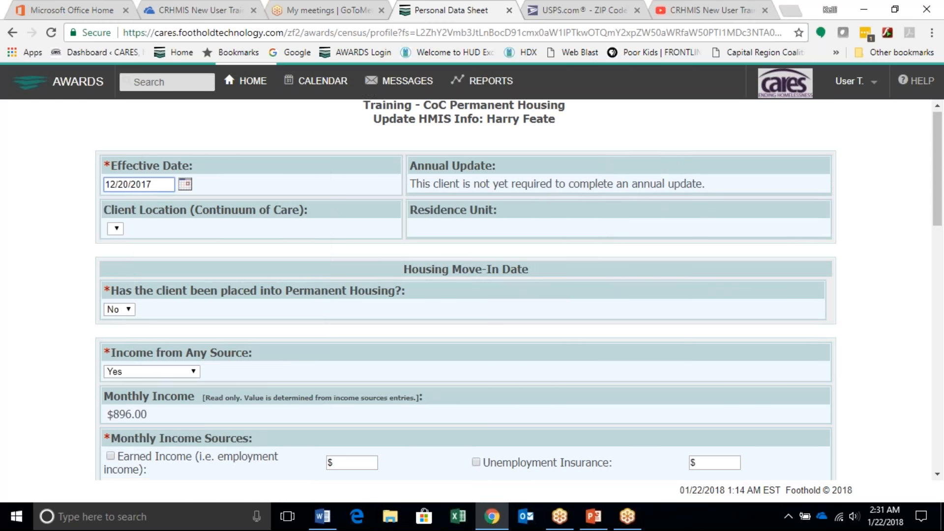
Step: Answer Yes to Permanent Housing placement and set the Permanent Housing Move In Date to 12/20/2017
scroll(228, 240, down, 2)
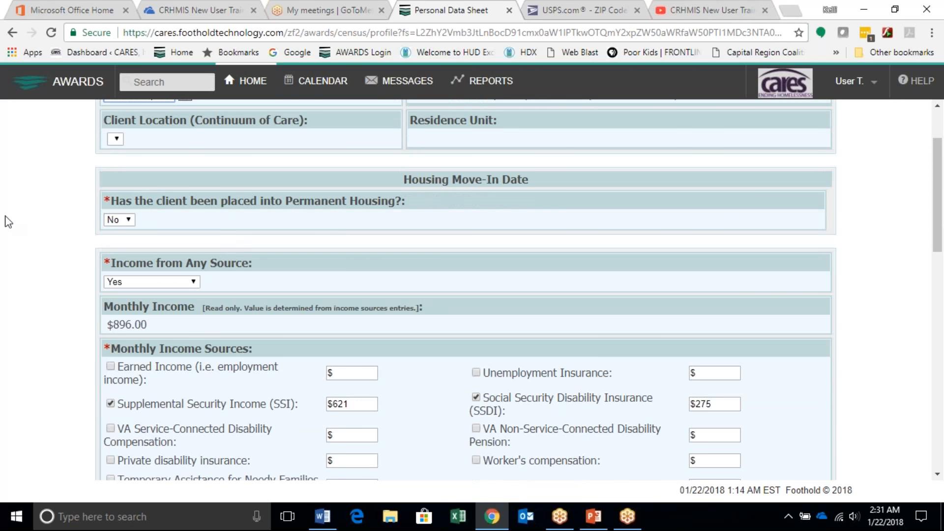
click(128, 221)
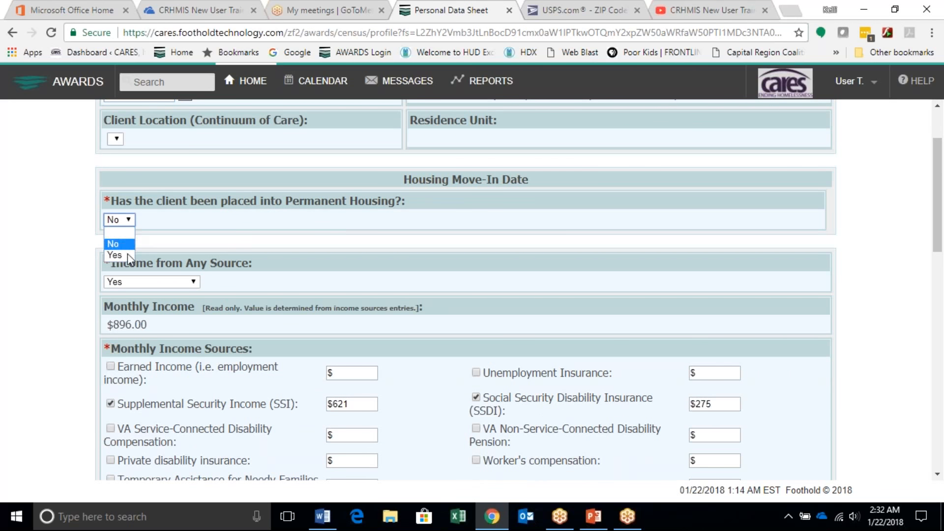
click(128, 254)
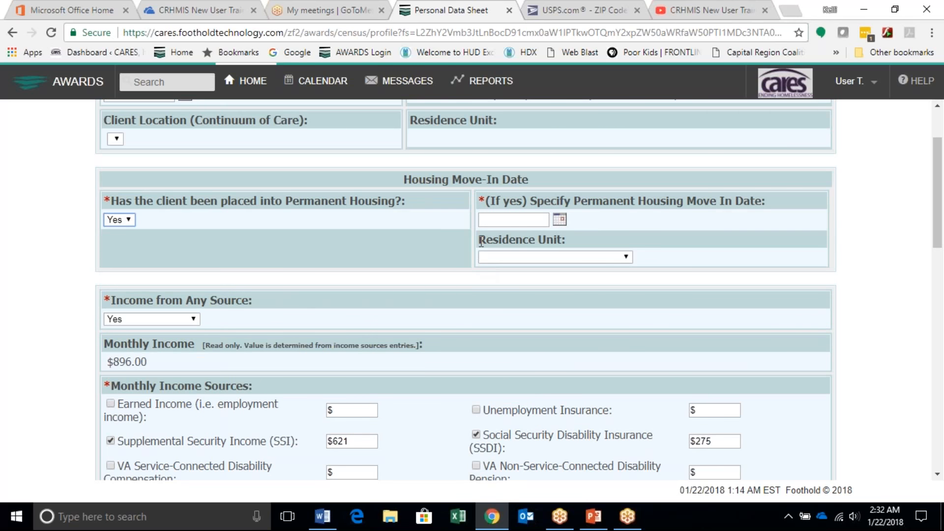
scroll(539, 294, up, 1)
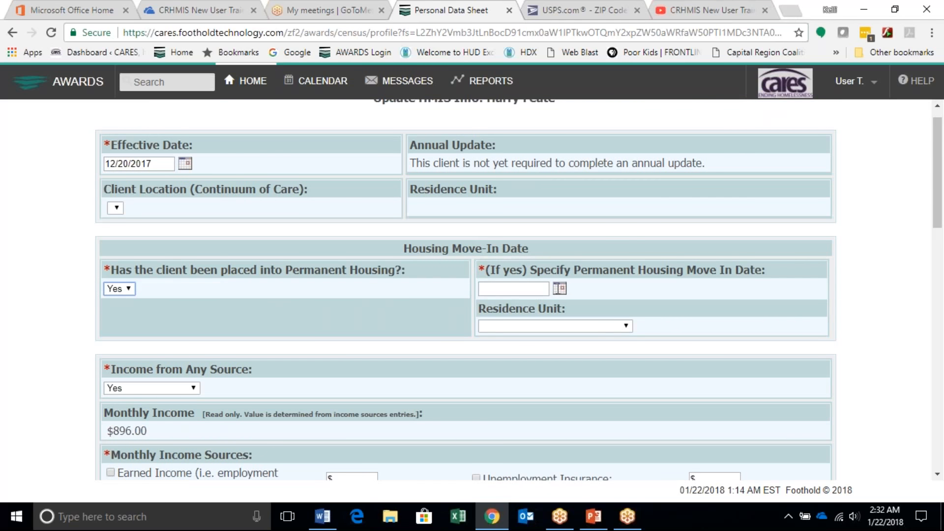
click(560, 288)
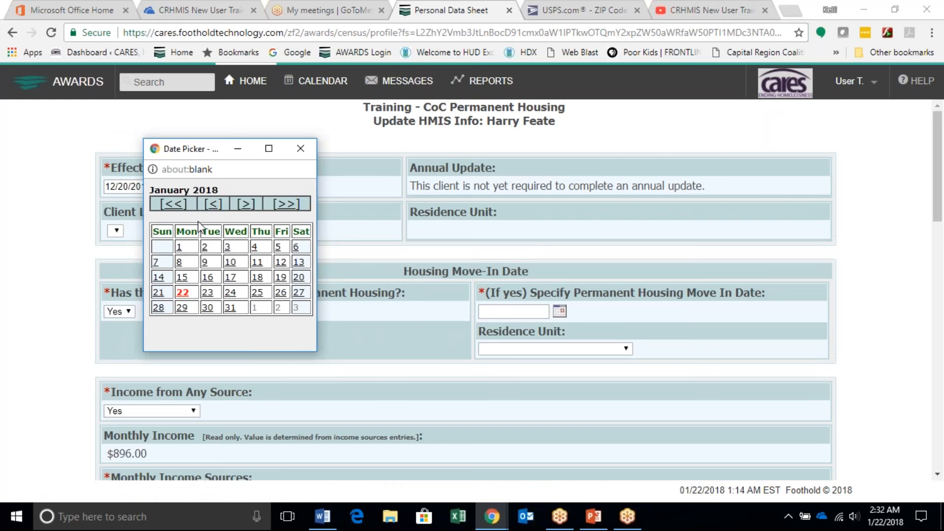
click(212, 206)
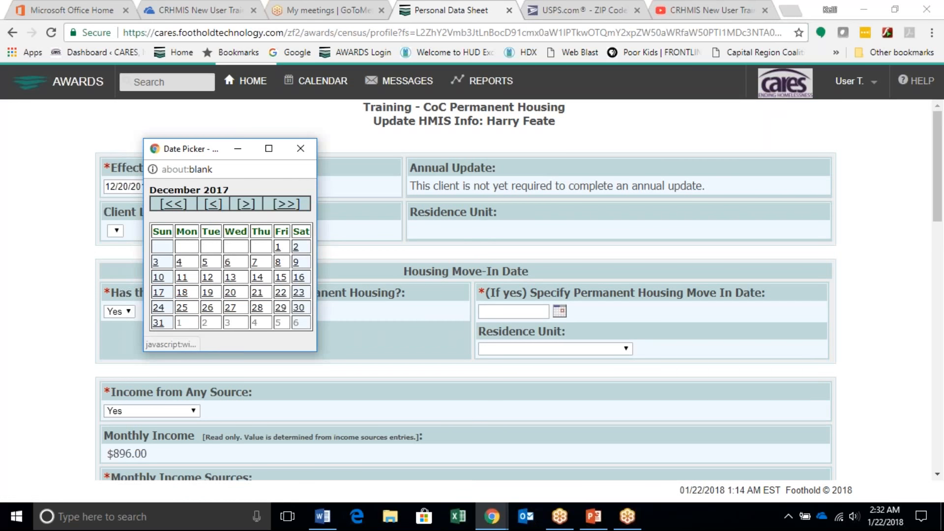
click(230, 293)
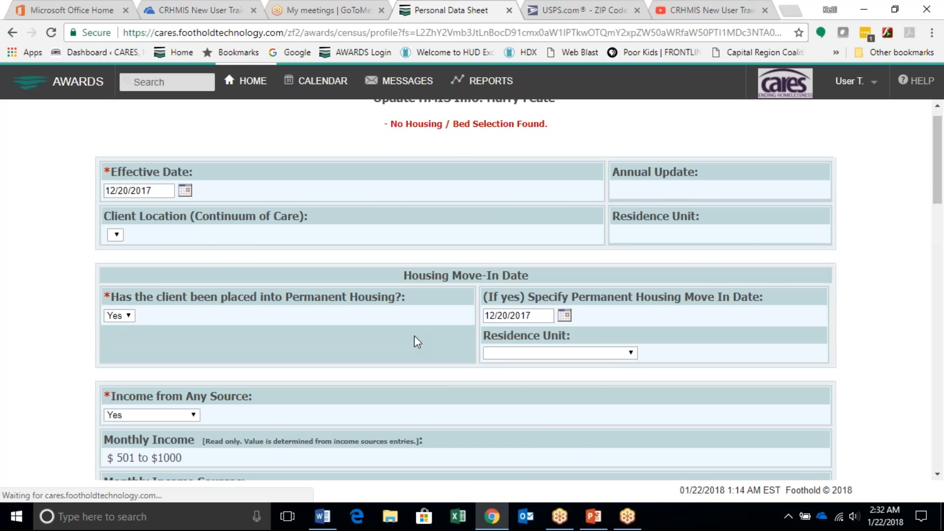
Step: Select vacant unit #9 as the Residence Unit under Housing Move-In Date and save the HMIS update
scroll(414, 335, down, 2)
scroll(414, 336, down, 2)
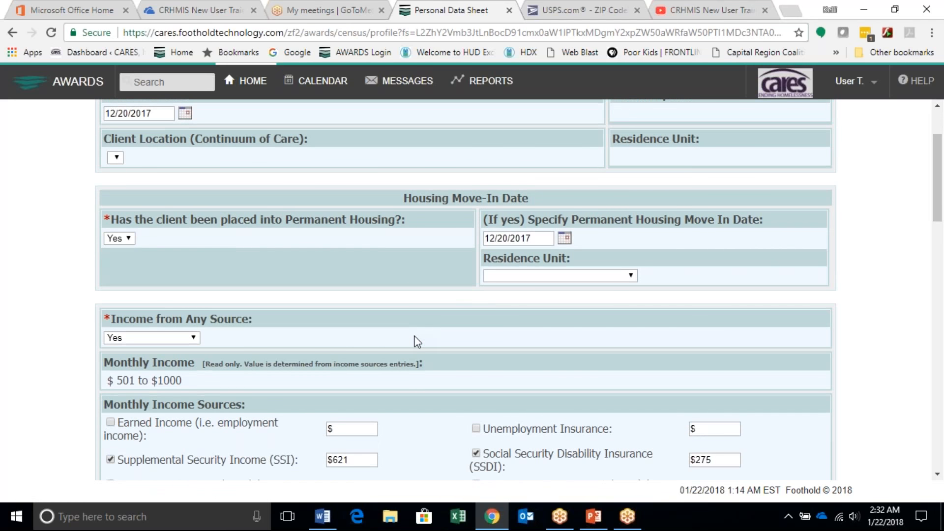
scroll(414, 335, down, 2)
scroll(414, 335, up, 3)
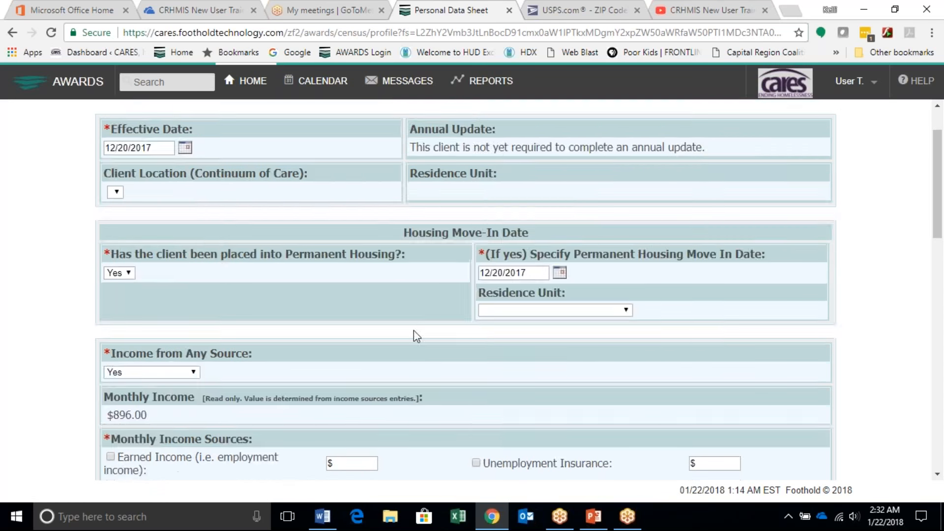
scroll(414, 335, up, 3)
scroll(414, 336, down, 3)
click(570, 305)
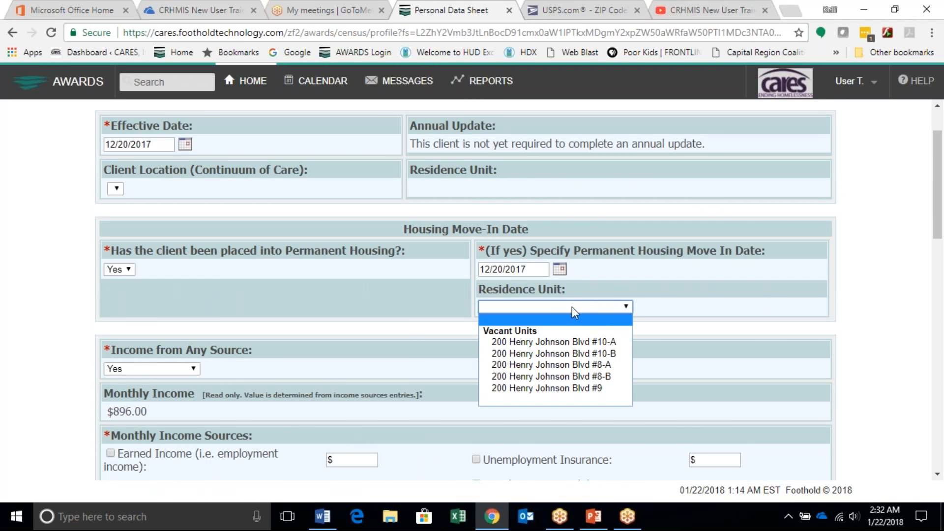
click(583, 388)
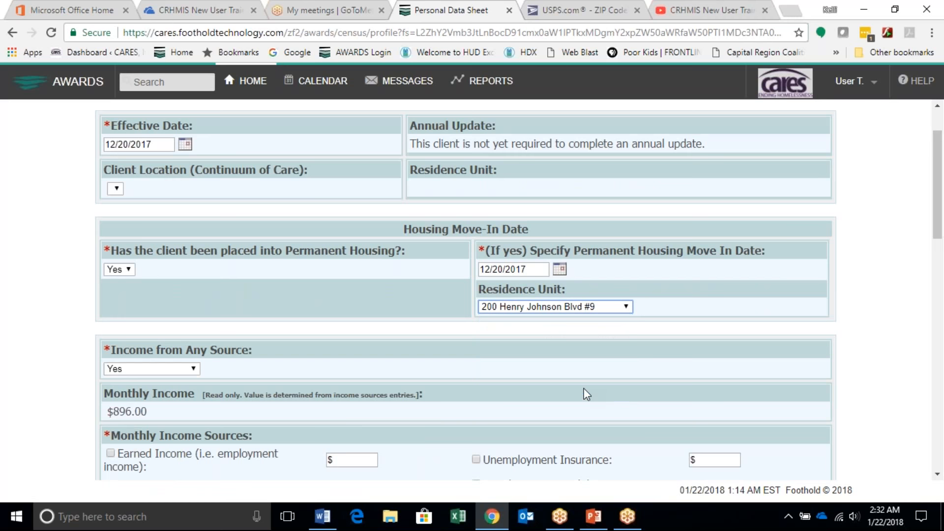
scroll(476, 337, down, 7)
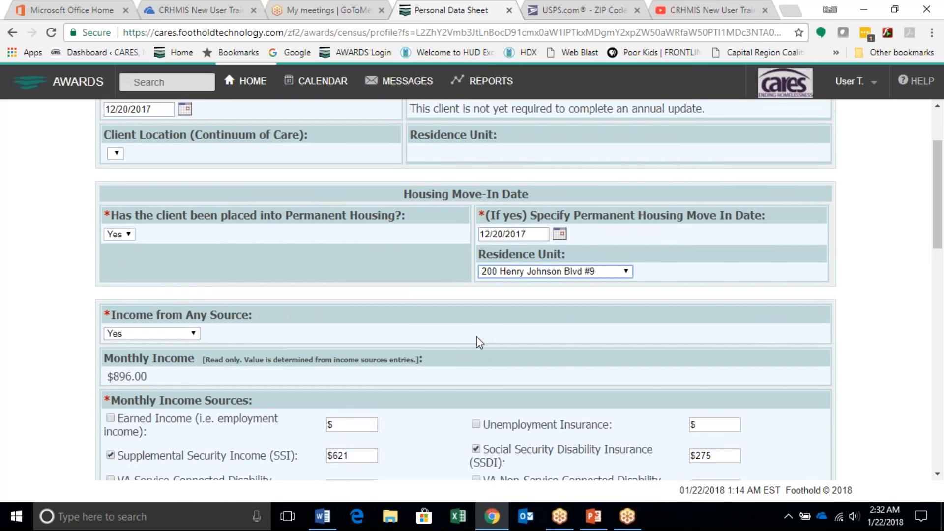
scroll(477, 336, down, 9)
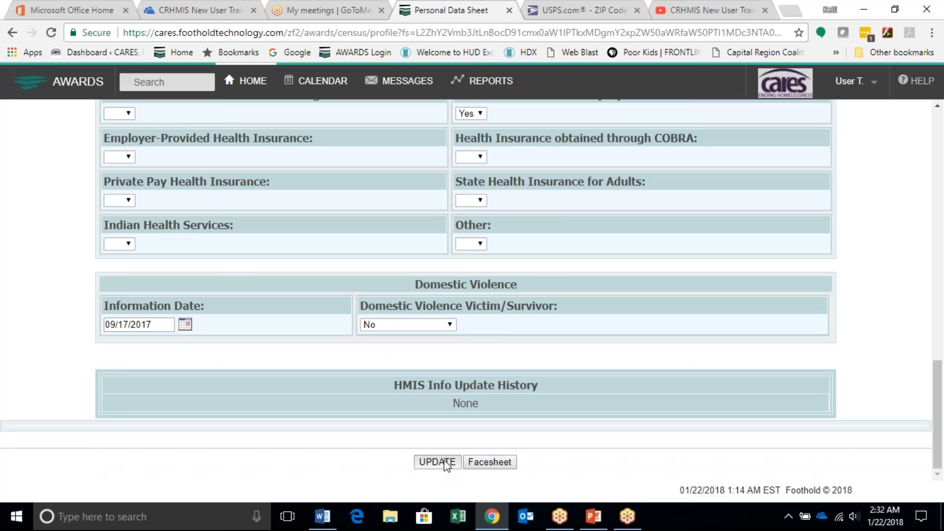
click(445, 463)
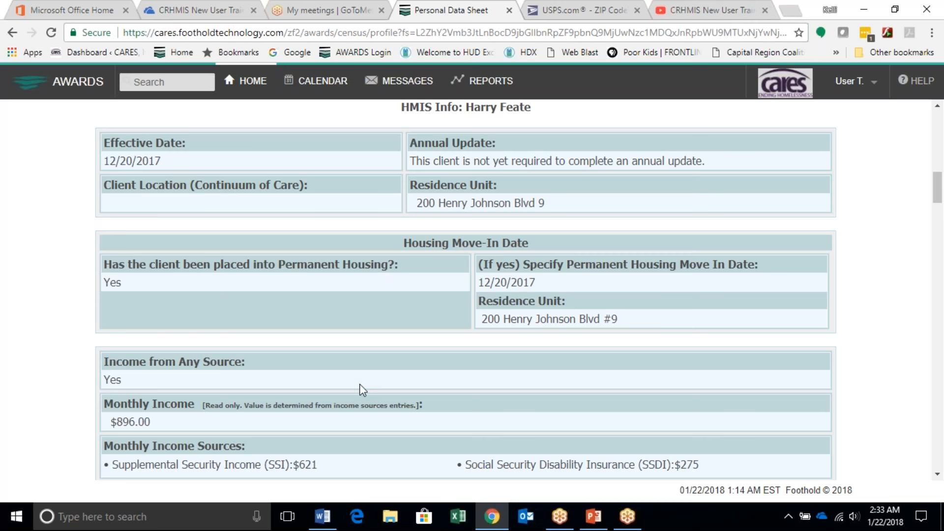
Step: Return to the AWARDS home page and close the Microsoft Office Home browser tab and the CRHMIS training tab beside it
click(257, 84)
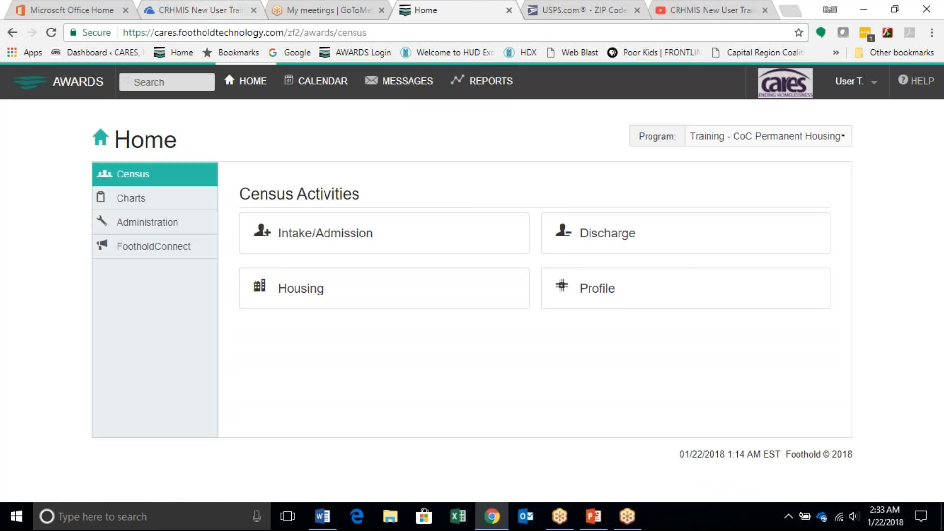
middle_click(149, 12)
click(126, 10)
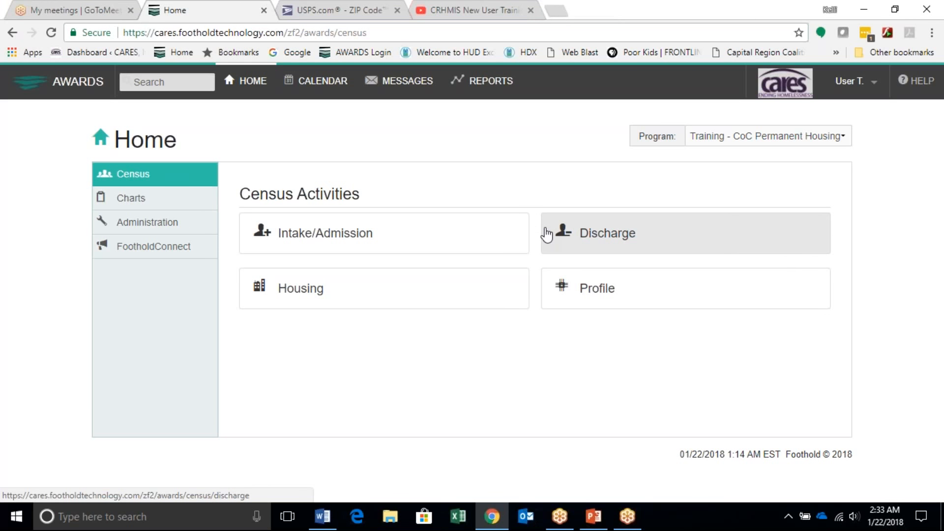
Step: Start processing a discharge for Training - Individual Emergency Shelter using the Current Program Roster
click(600, 248)
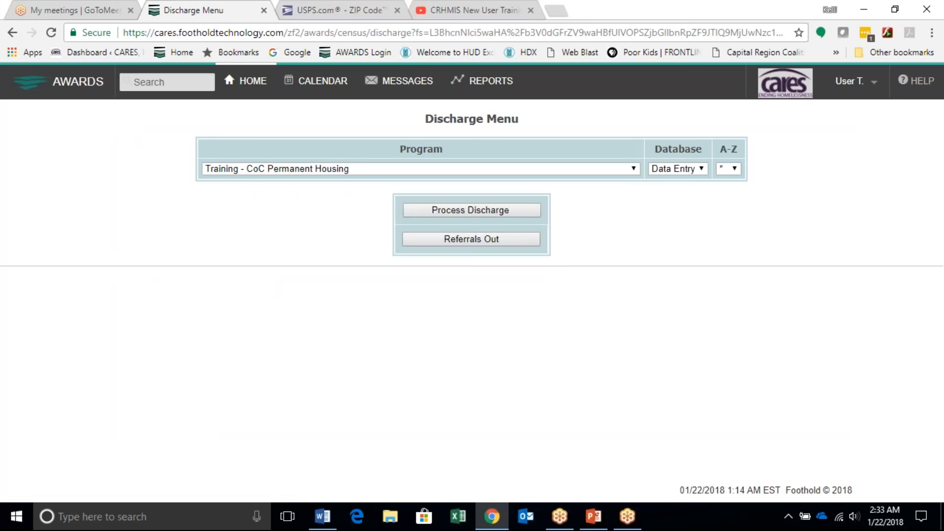
click(570, 172)
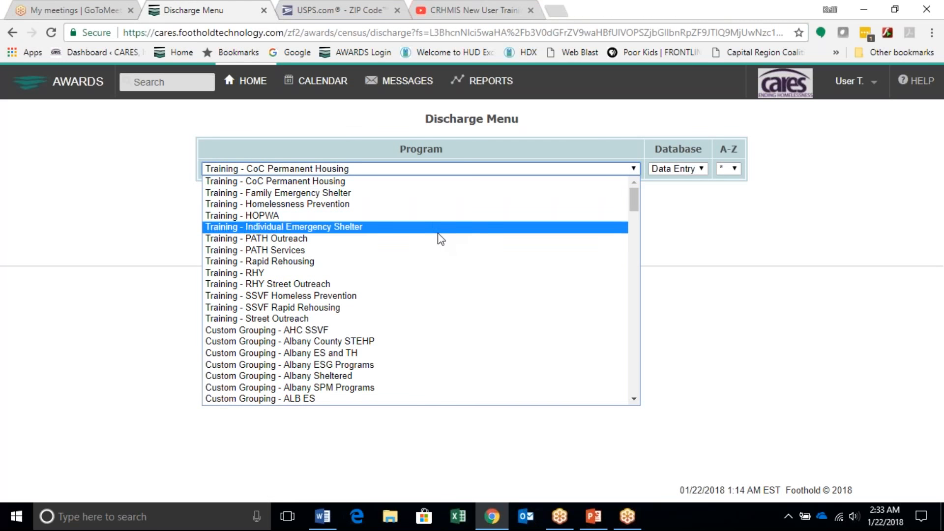
click(419, 228)
click(456, 211)
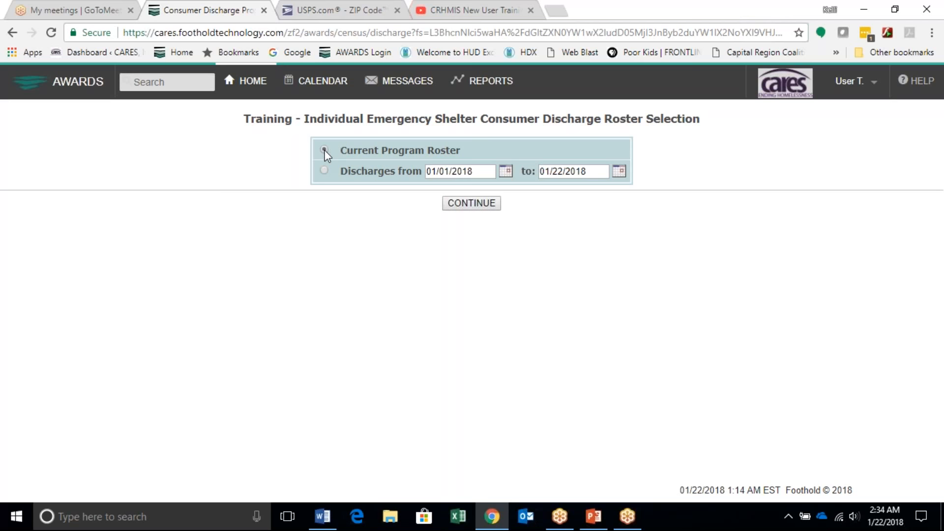
click(494, 206)
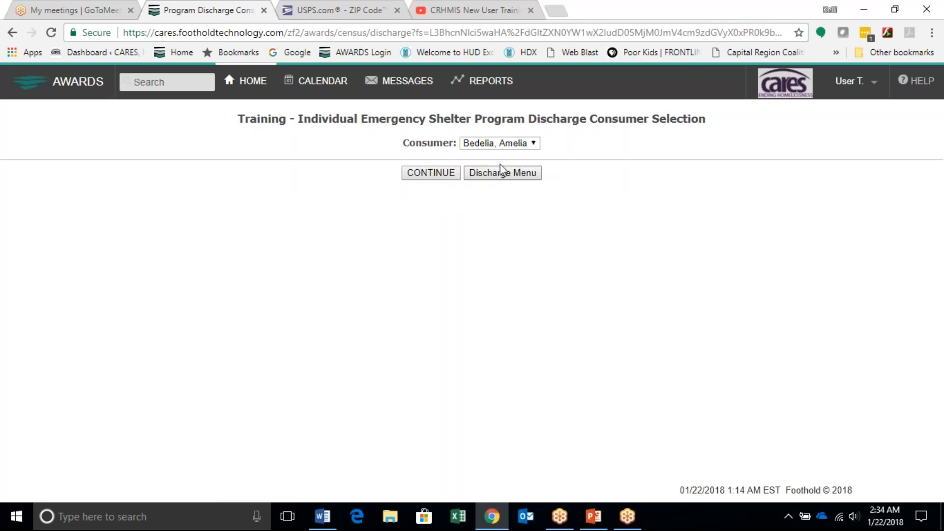
Step: Select the first consumer in the roster list and open that consumer's discharge information form
click(531, 143)
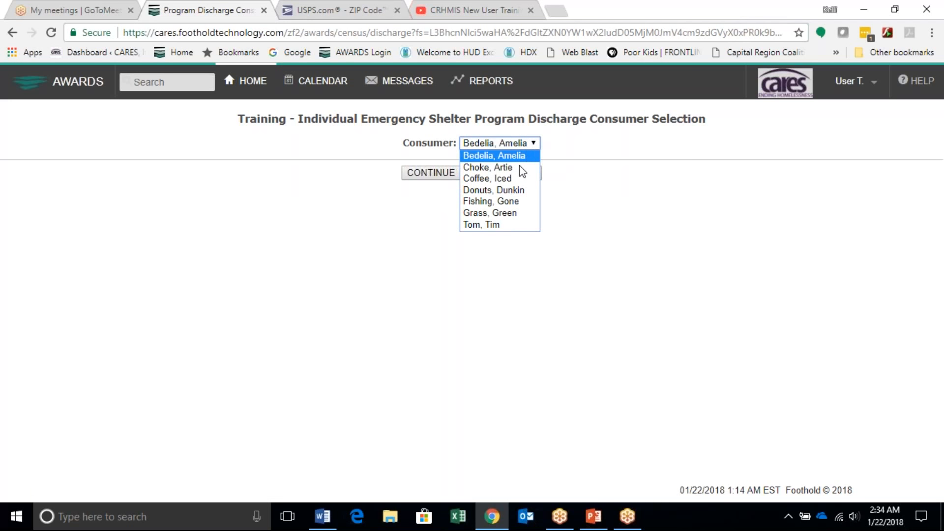
click(523, 157)
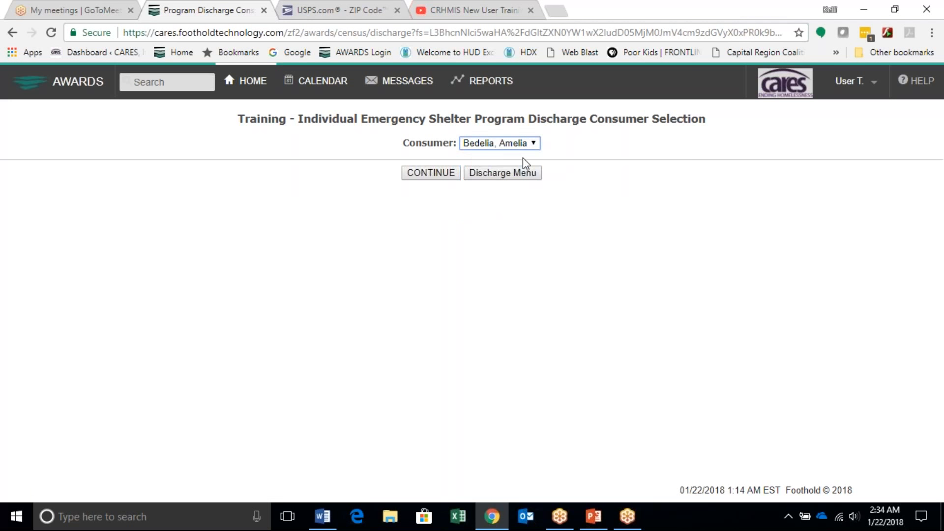
click(439, 176)
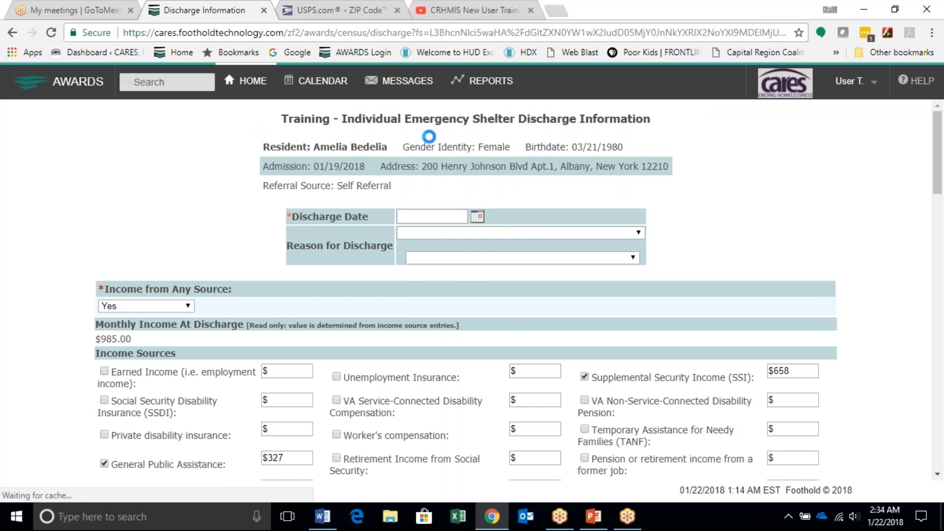
Step: Set the consumer's Discharge Date to 01/20/2018
click(478, 217)
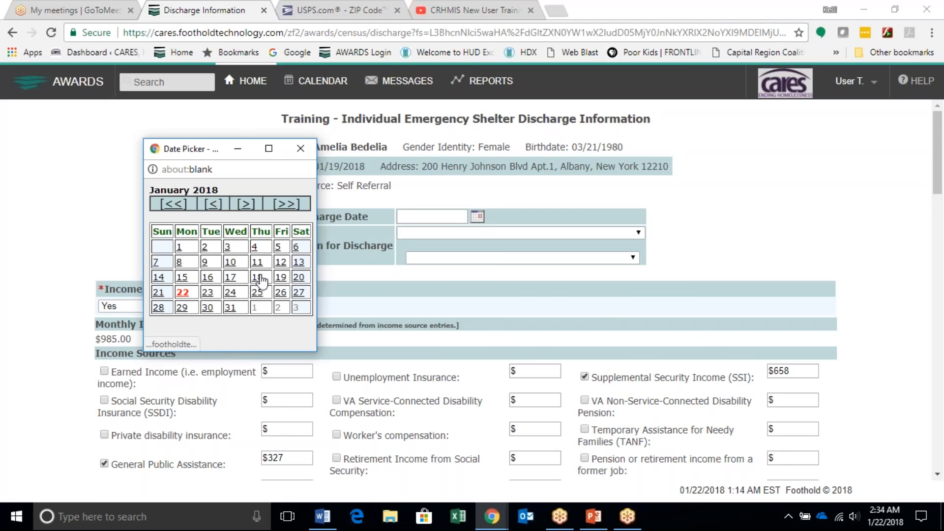
click(300, 276)
click(346, 264)
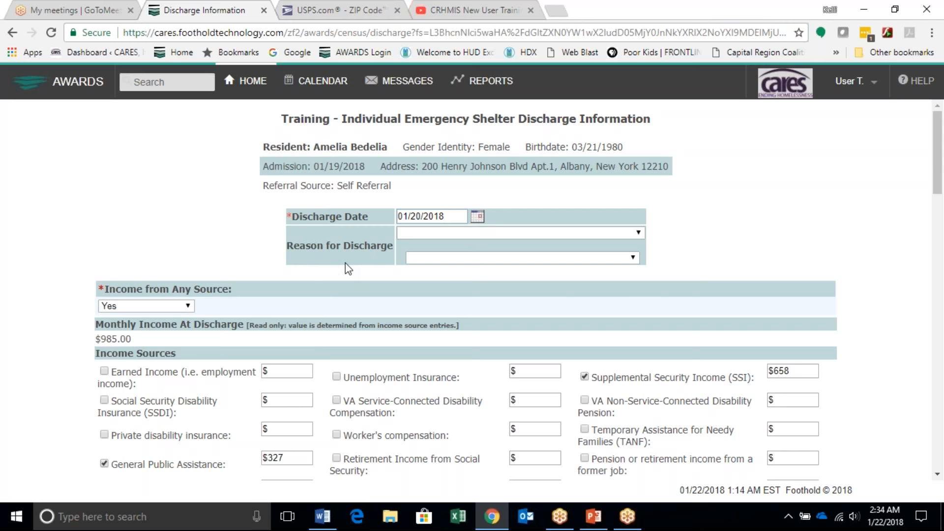
Step: Go past the income, benefits and health insurance sections of the discharge form and open the Destination choices
scroll(355, 271, down, 2)
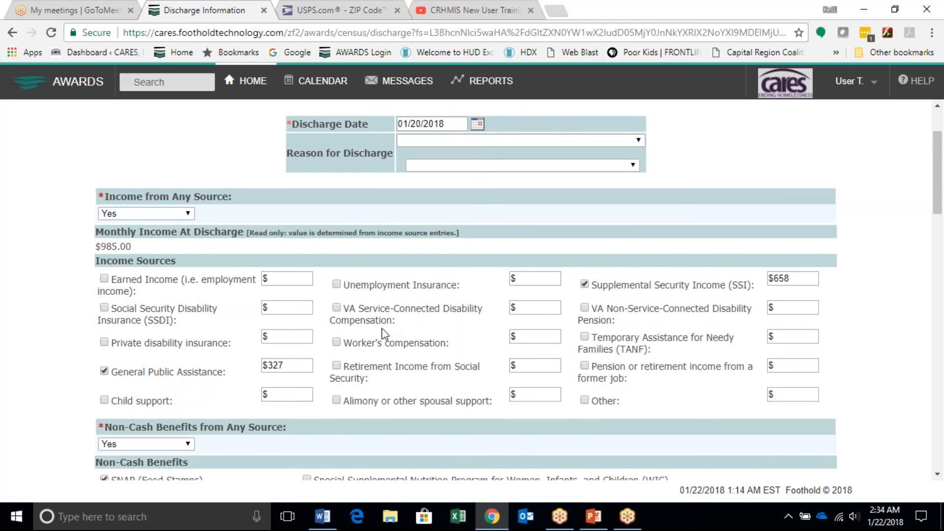
scroll(384, 335, down, 3)
scroll(384, 334, down, 6)
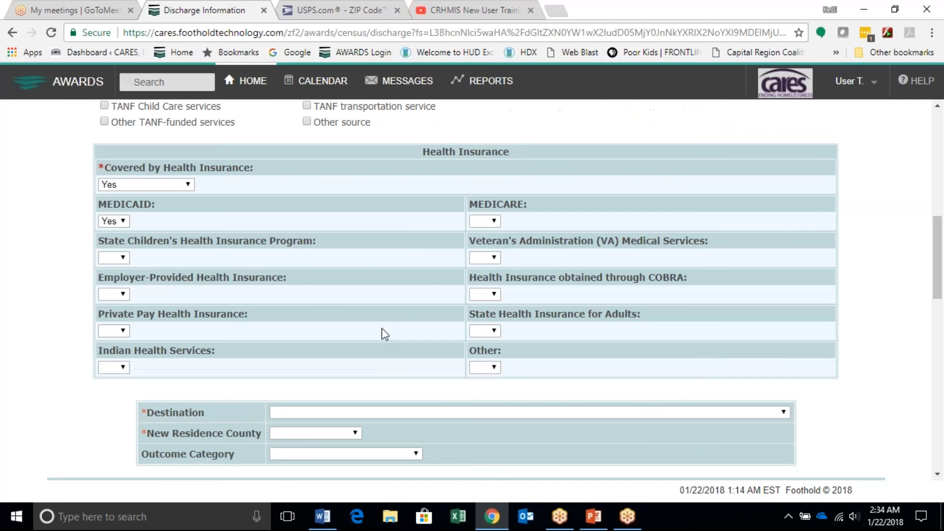
scroll(384, 333, down, 1)
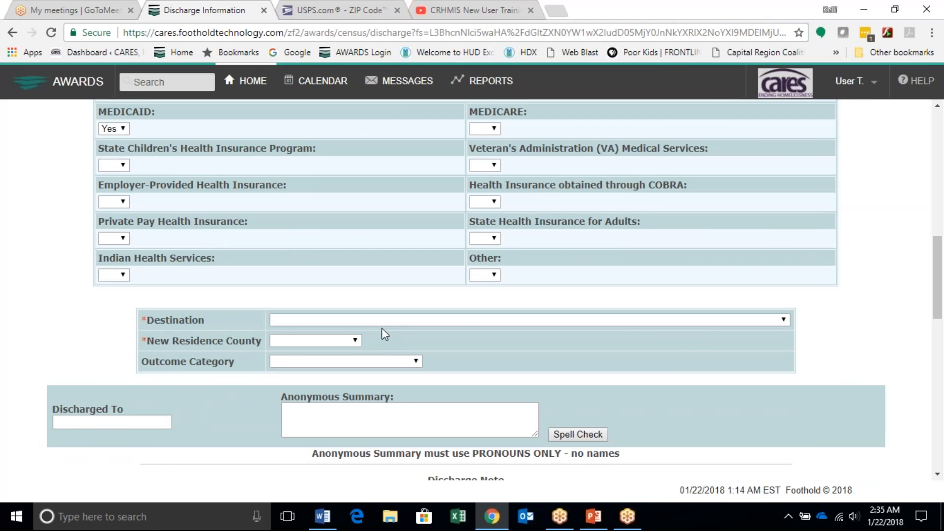
click(394, 320)
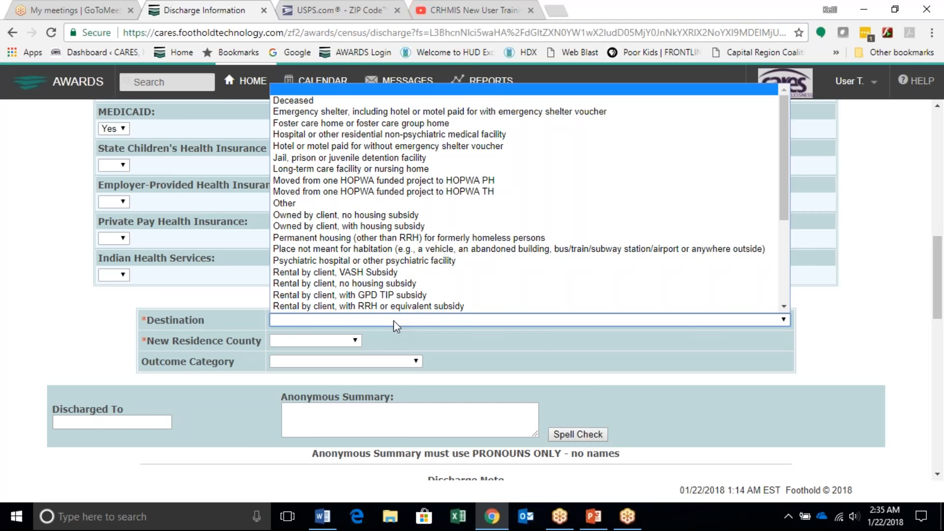
scroll(393, 218, down, 3)
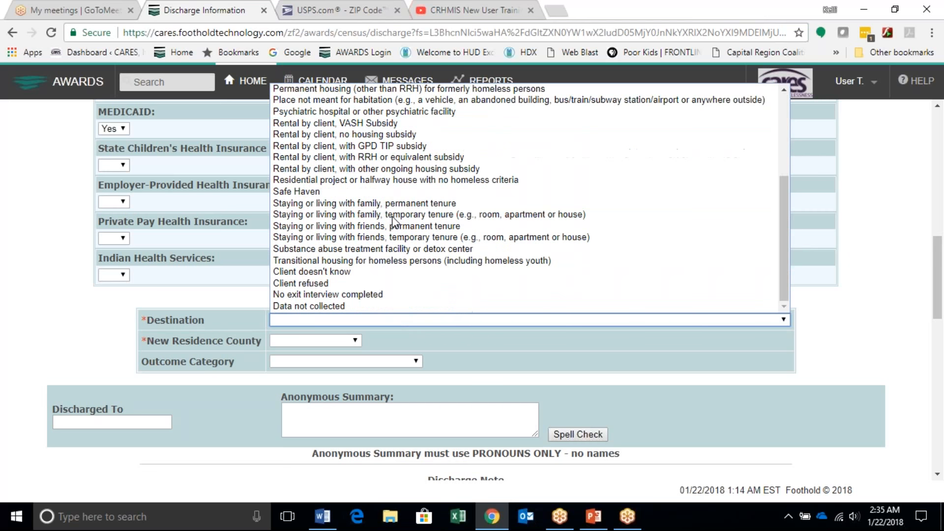
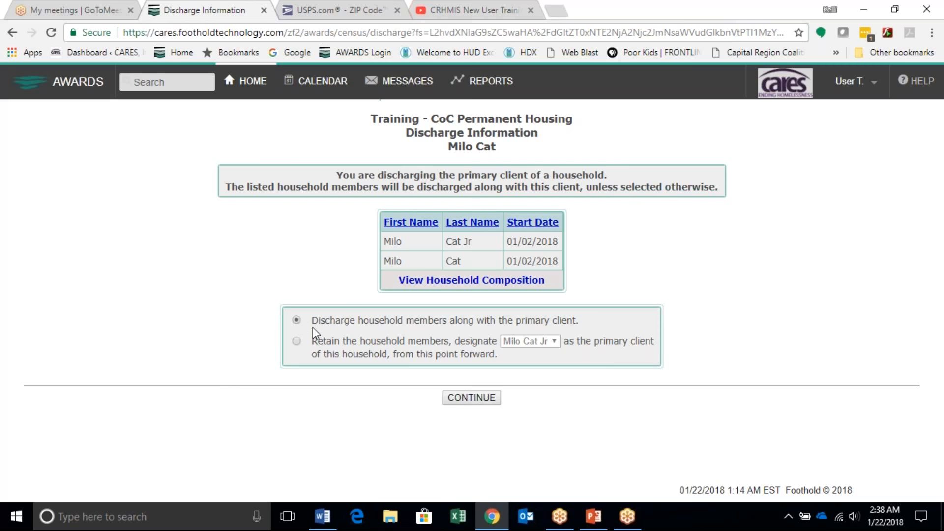
Step: Discharge the household members along with the primary client and open the discharge form of the non-primary household member
click(475, 400)
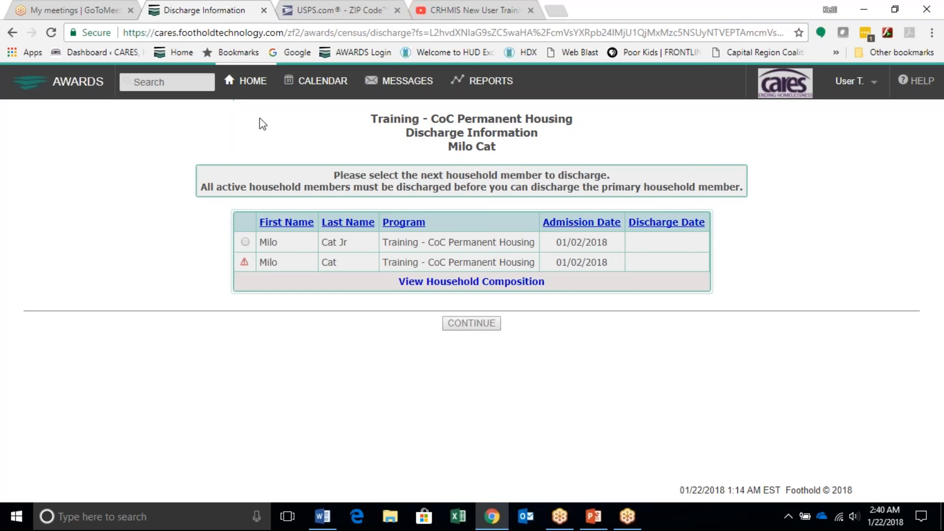
click(245, 242)
click(474, 325)
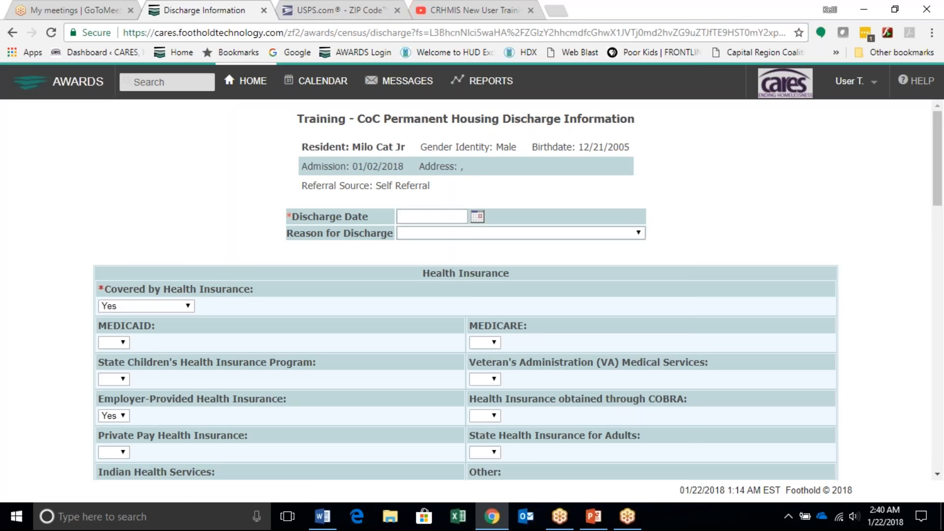
Step: Set the household member's Discharge Date to 01/22/2018
click(421, 216)
click(478, 217)
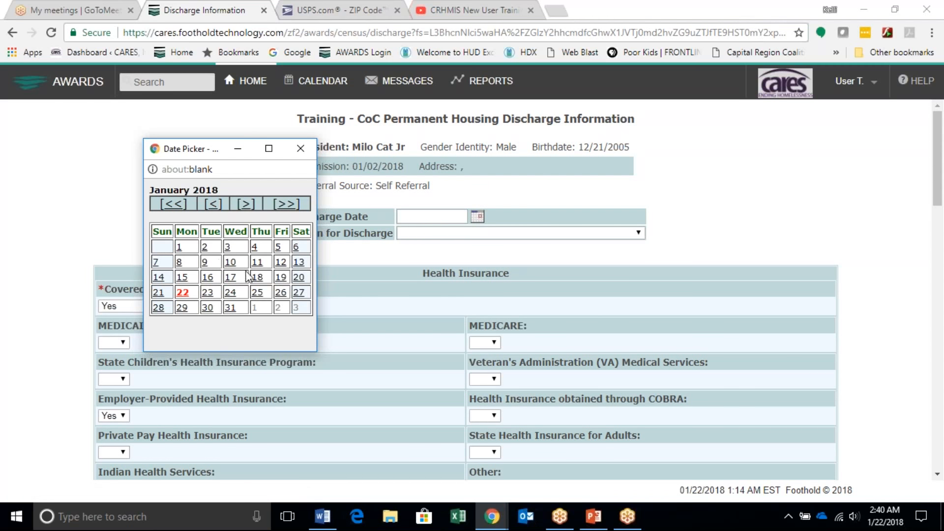
click(183, 292)
Step: Set the household member's Destination to "Rental by client, with other ongoing housing subsidy"
scroll(376, 285, down, 6)
click(400, 309)
click(403, 310)
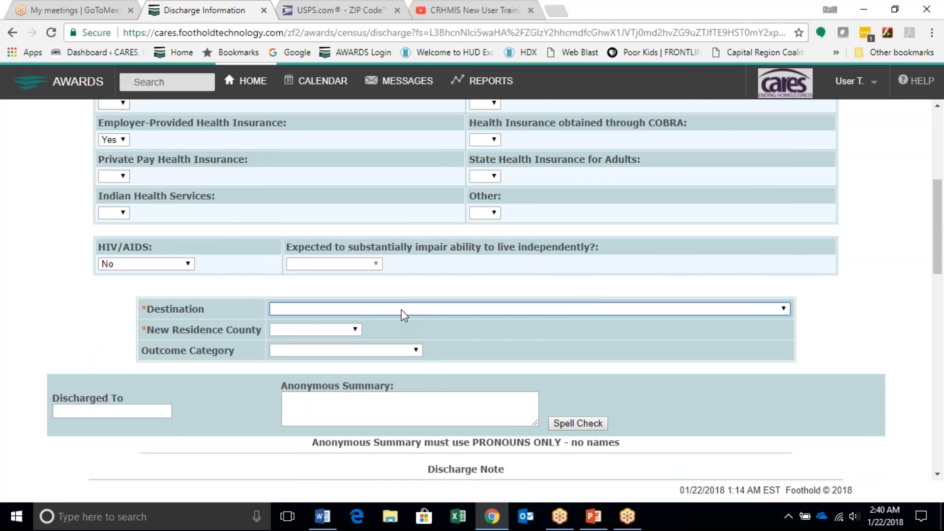
click(455, 307)
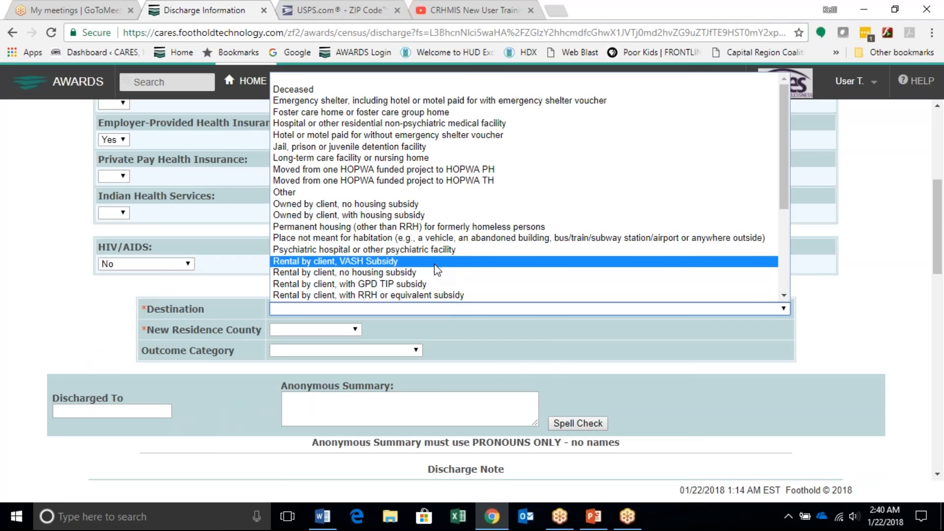
scroll(437, 270, down, 2)
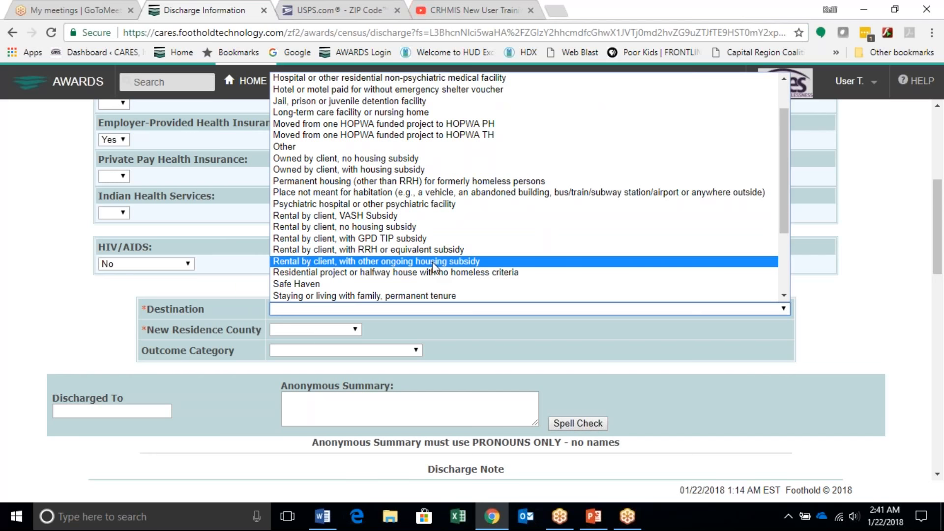
click(433, 262)
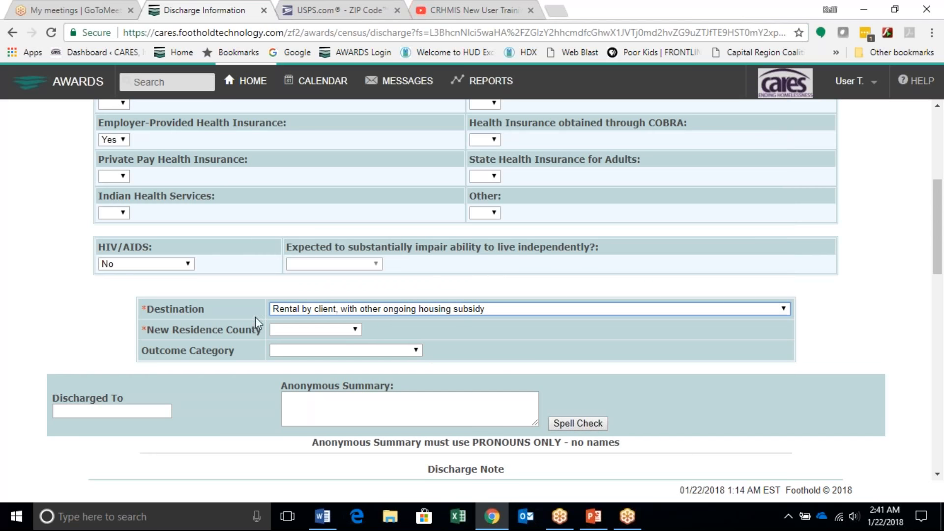
Step: Set the New Residence County to ALBANY and apply the household member's discharge
click(279, 330)
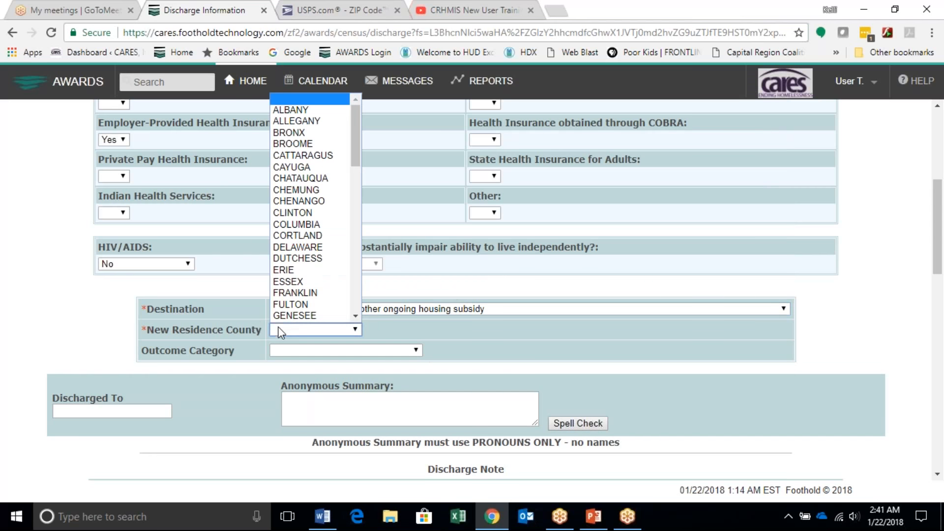
click(296, 112)
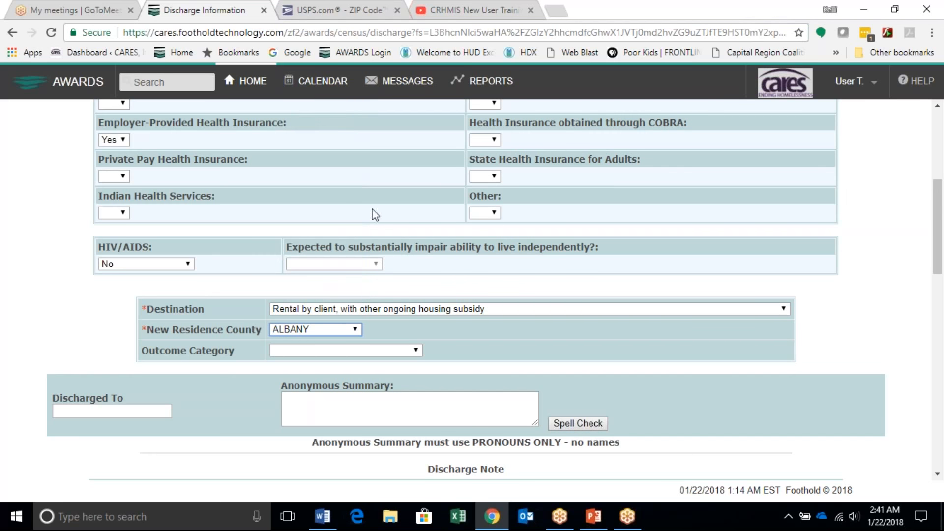
scroll(419, 364, down, 15)
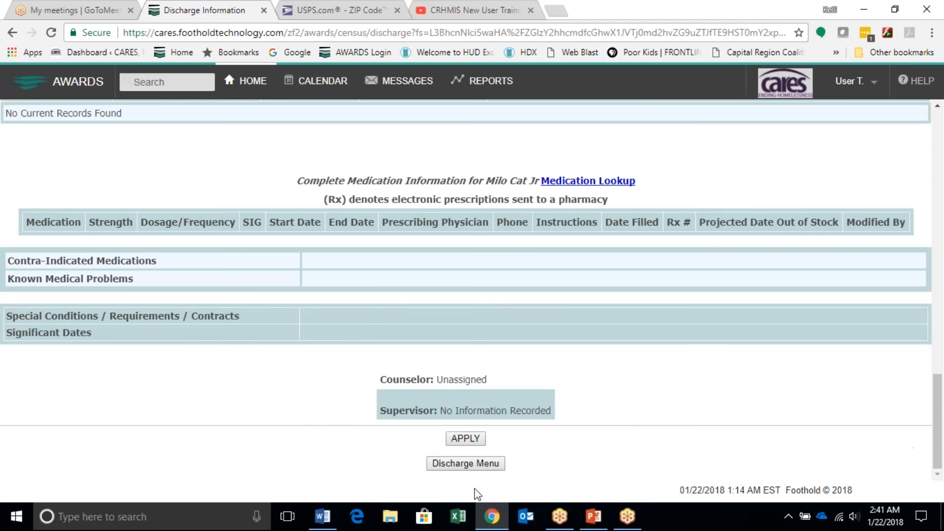
click(480, 439)
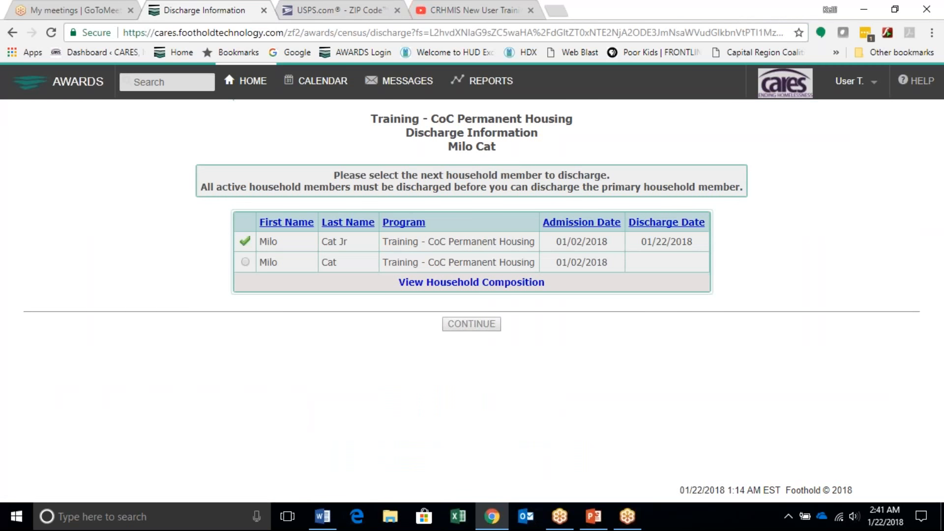
Step: Open the primary client's discharge form, keep the prefilled entries and apply the discharge
click(246, 262)
click(490, 331)
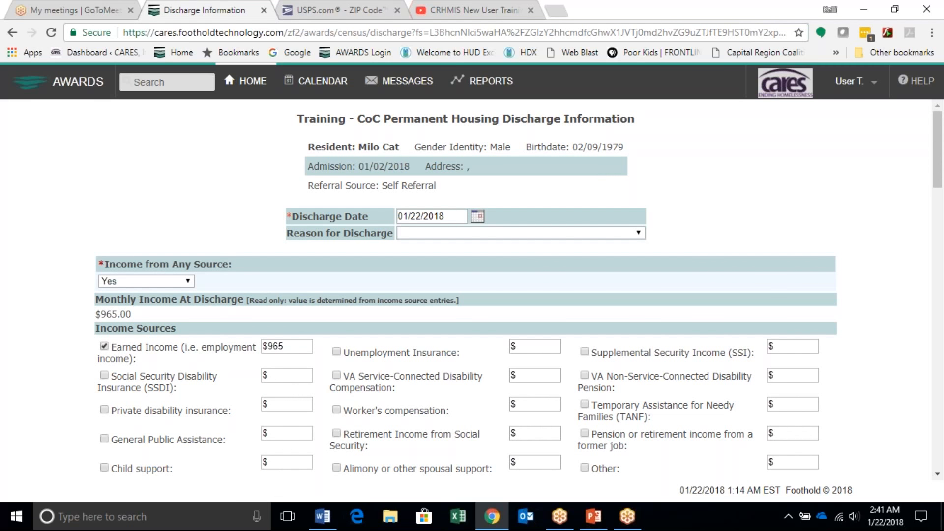
scroll(466, 291, down, 10)
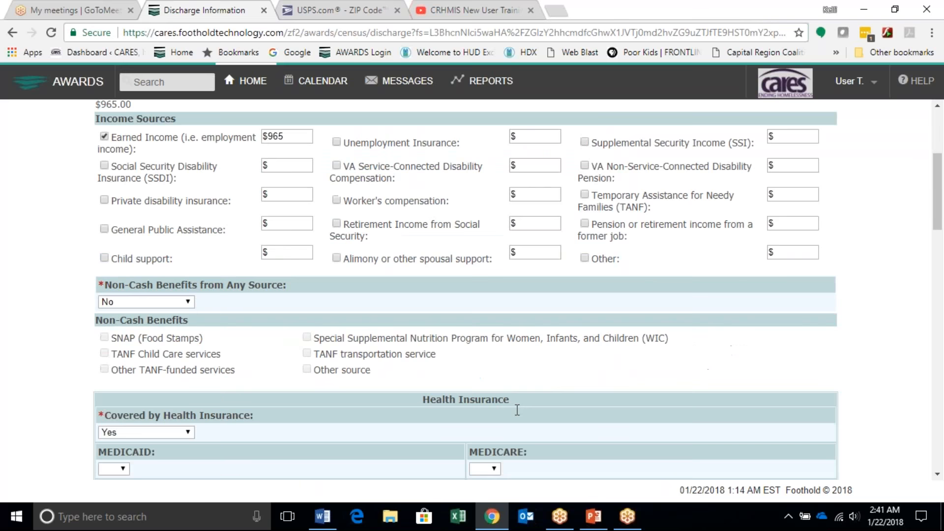
scroll(466, 290, down, 3)
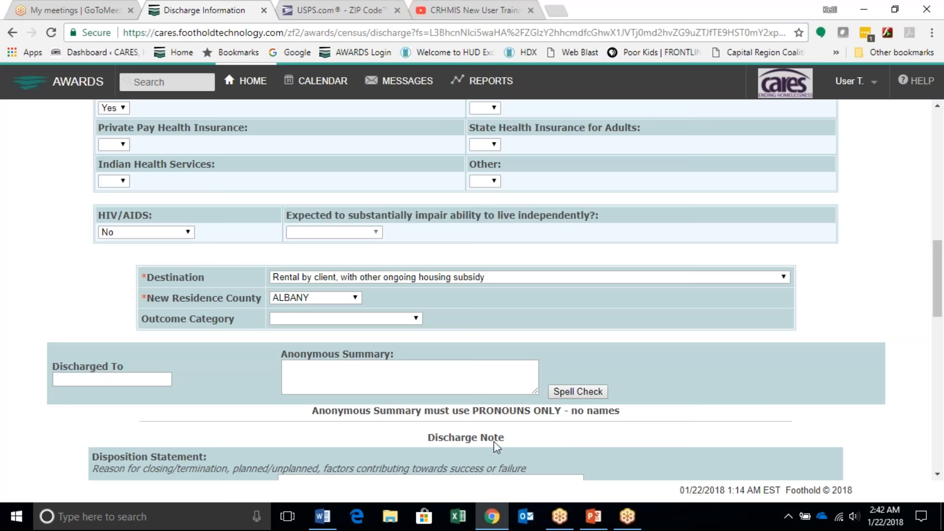
scroll(494, 441, down, 15)
click(466, 438)
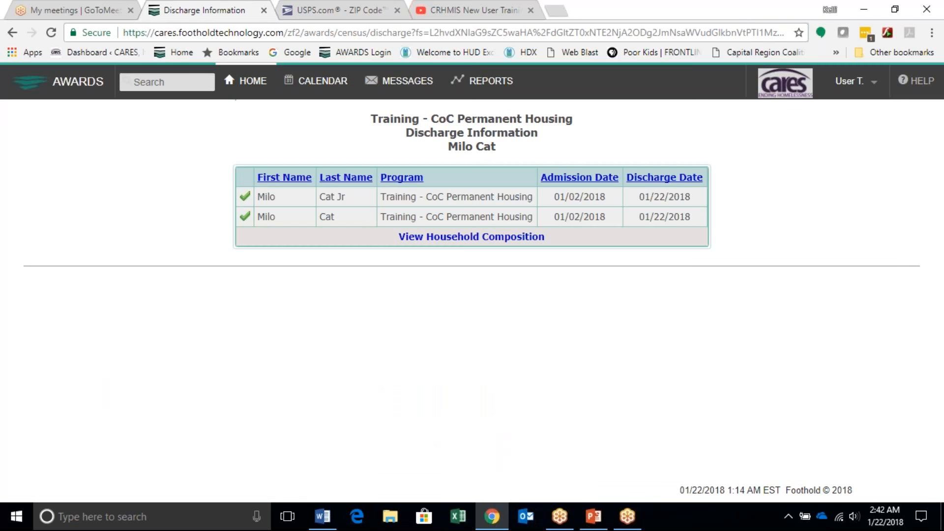
Step: View the printable form of the primary client's discharge record and return to the household discharge list
click(245, 217)
scroll(433, 394, down, 20)
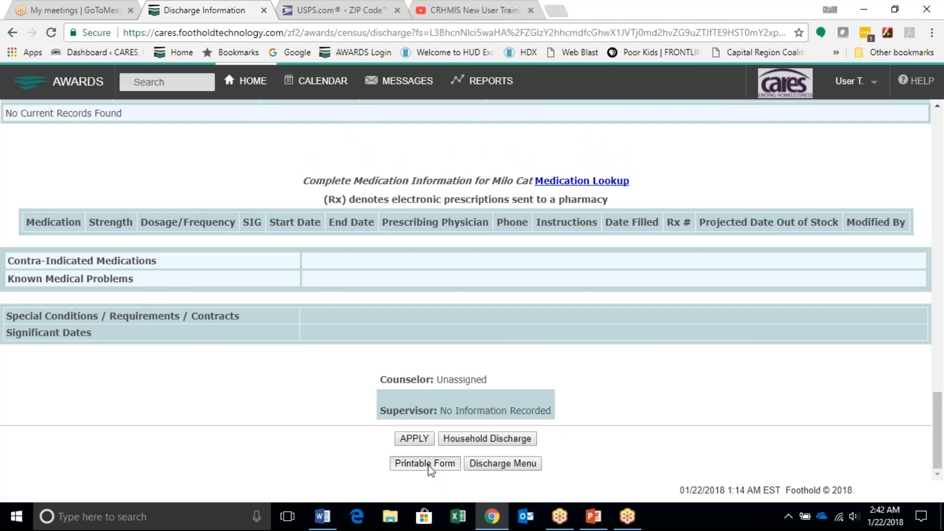
click(426, 467)
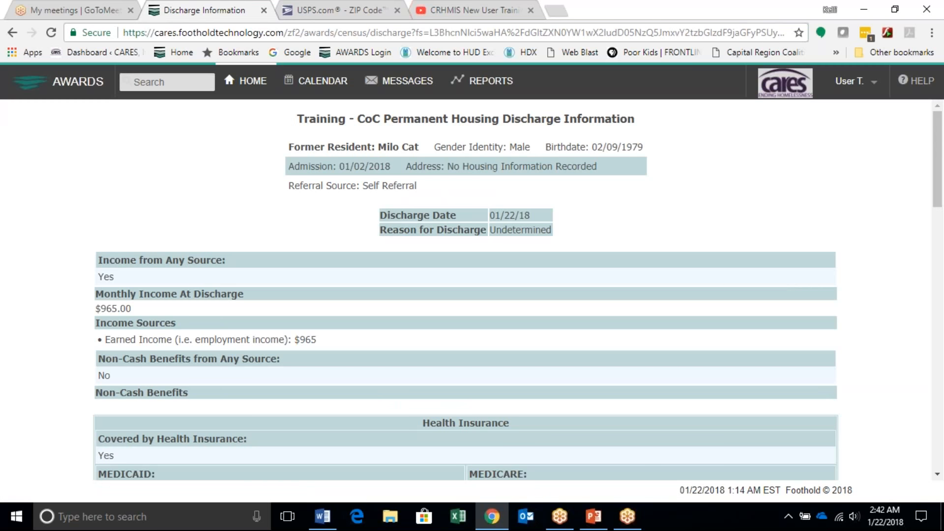
drag(91, 134, 12, 36)
click(12, 34)
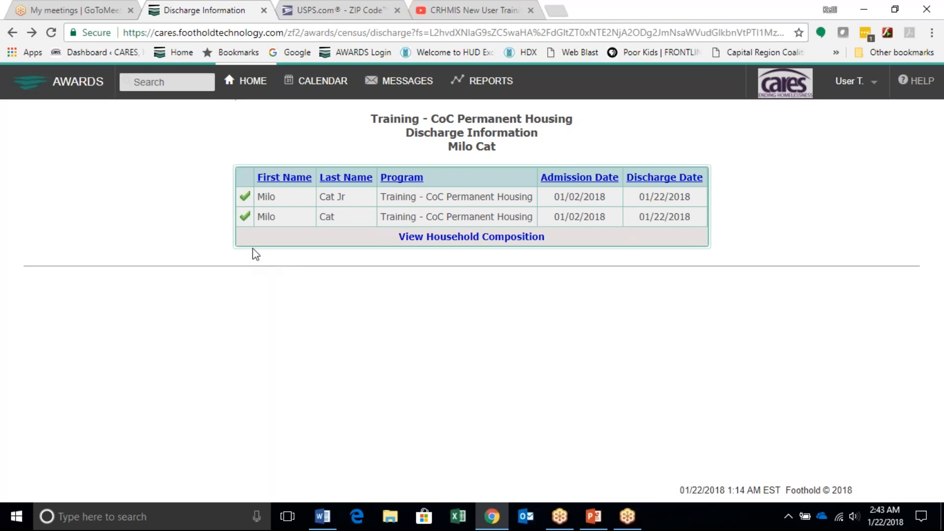
Step: Reopen the primary client's discharge record to examine its Undo Discharge option
click(245, 219)
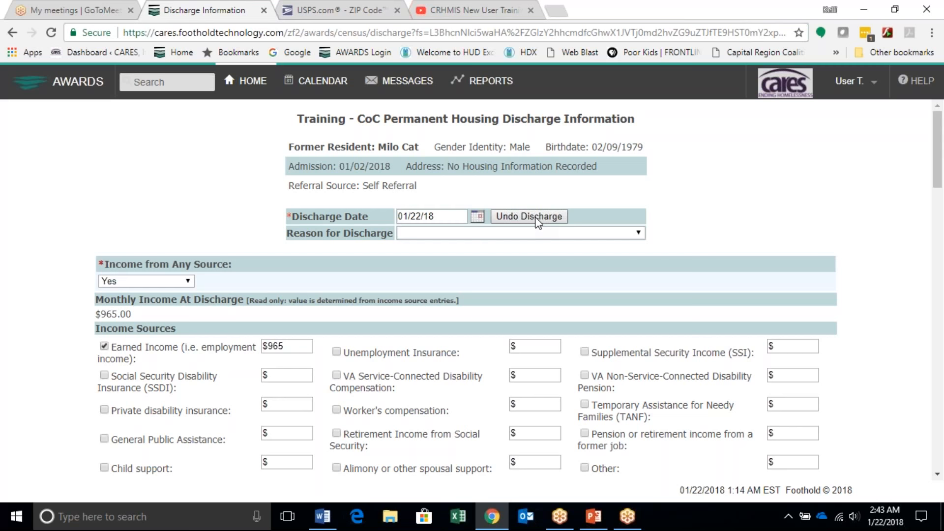
scroll(527, 222, down, 2)
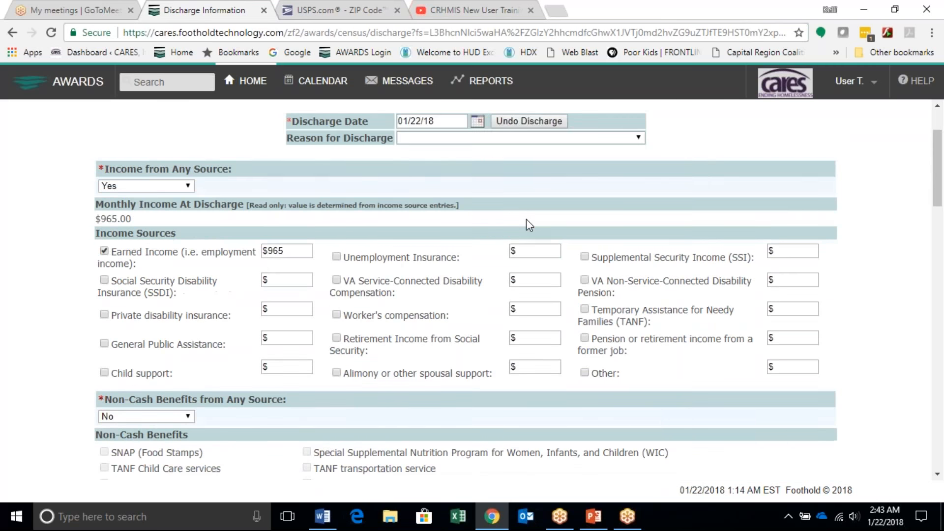
scroll(527, 222, up, 2)
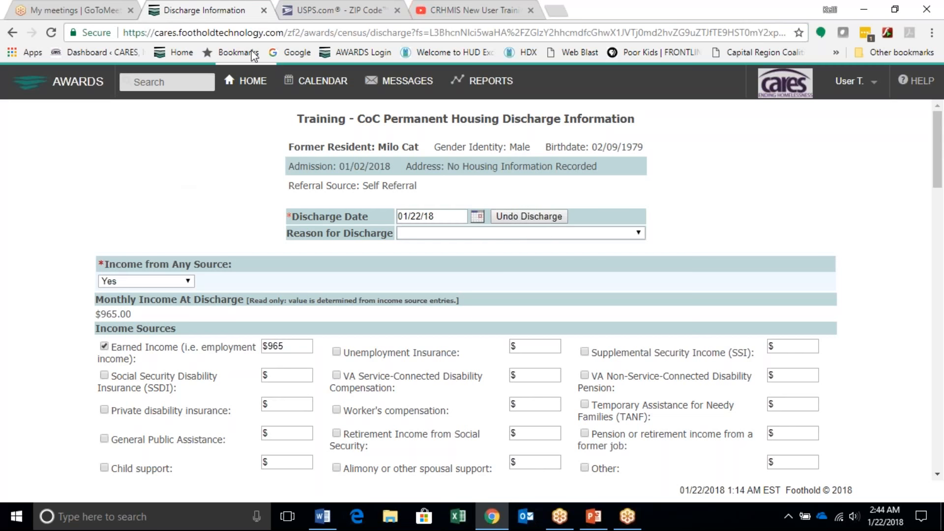
Step: Search Intake/Admission records for Training - Individual Emergency Shelter with the default date range
click(244, 82)
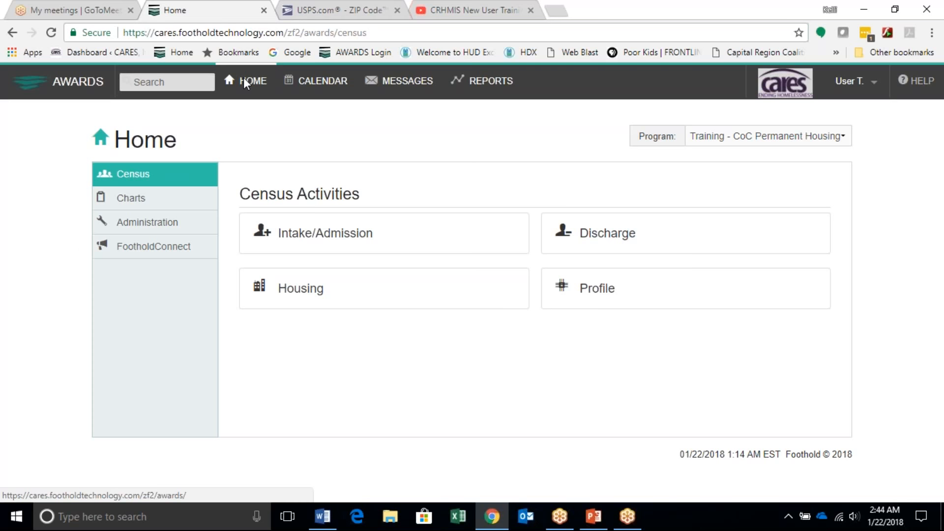
click(323, 239)
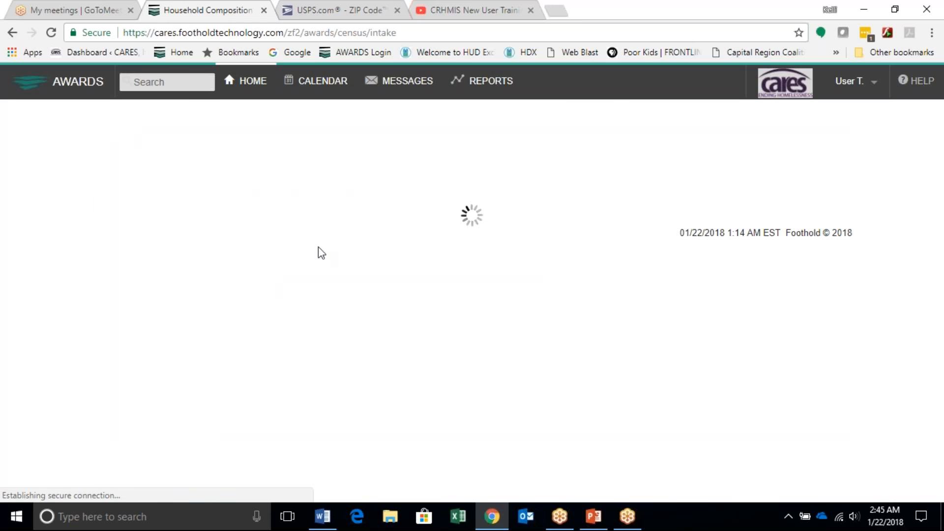
click(375, 170)
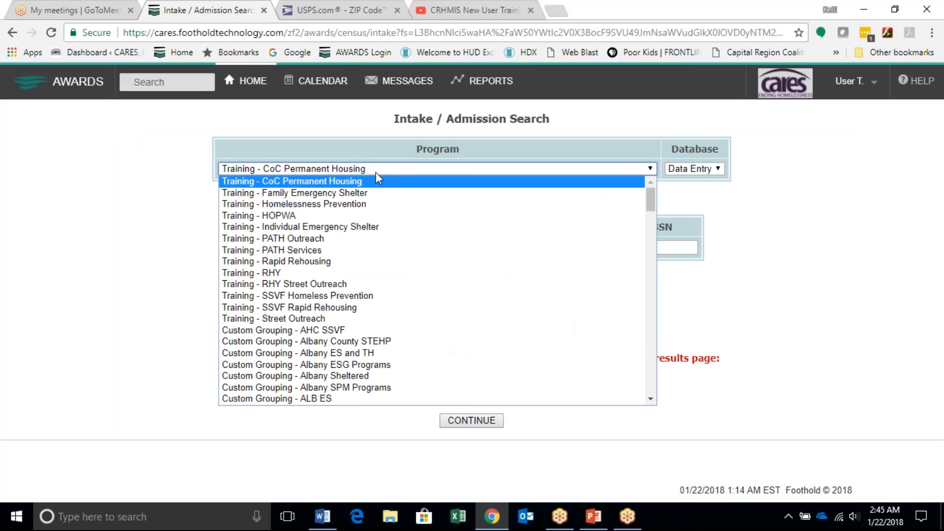
click(352, 226)
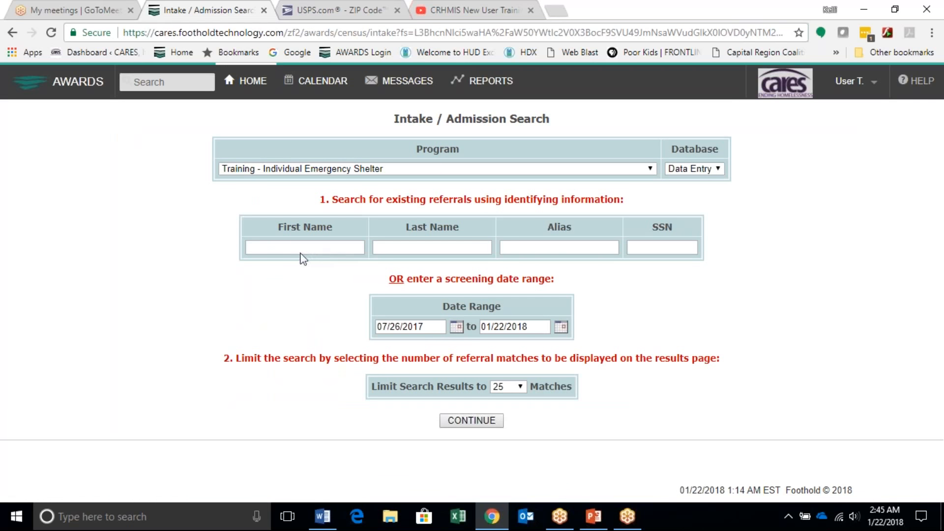
click(468, 421)
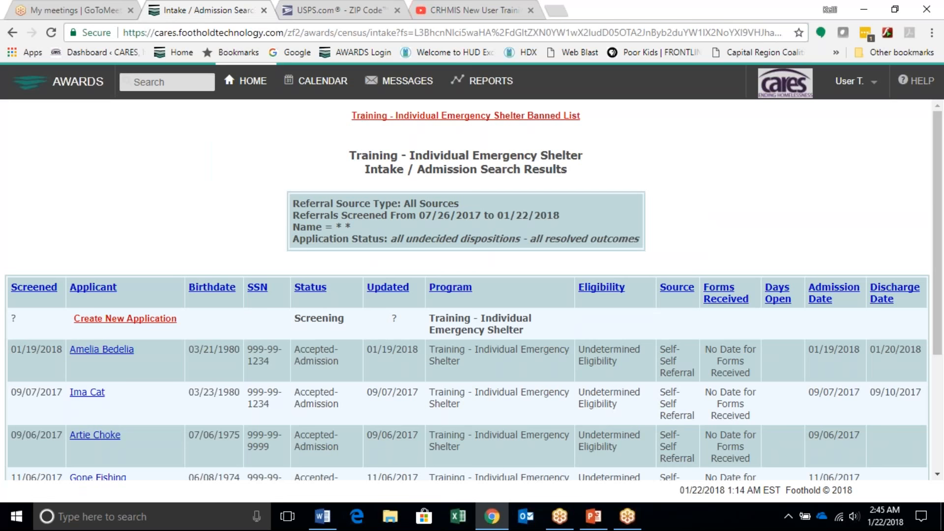
Step: Sort the intake search results by Discharge Date with the most recent discharge first
scroll(417, 401, down, 1)
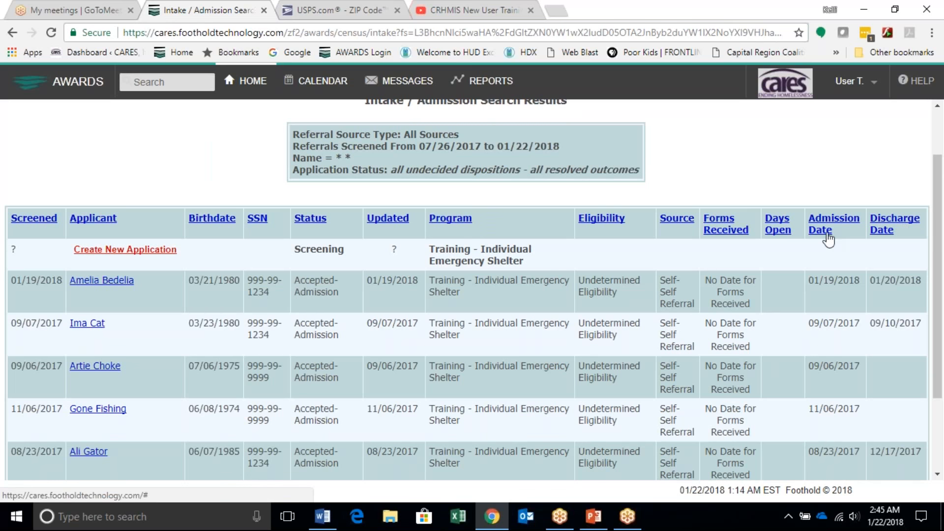
click(886, 225)
click(887, 226)
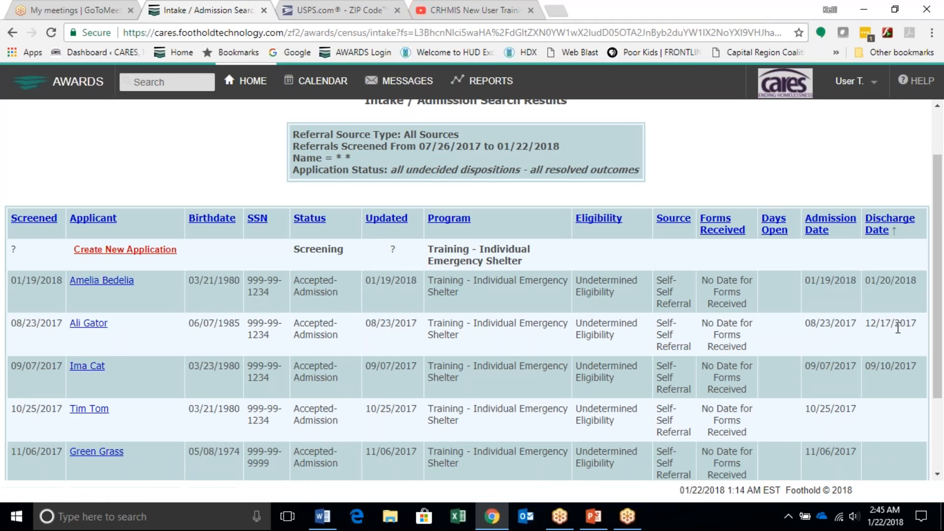
Step: Open the applicant discharged on 01/20/2018 and create a new intake record to re-admit them to this program
scroll(894, 396, down, 1)
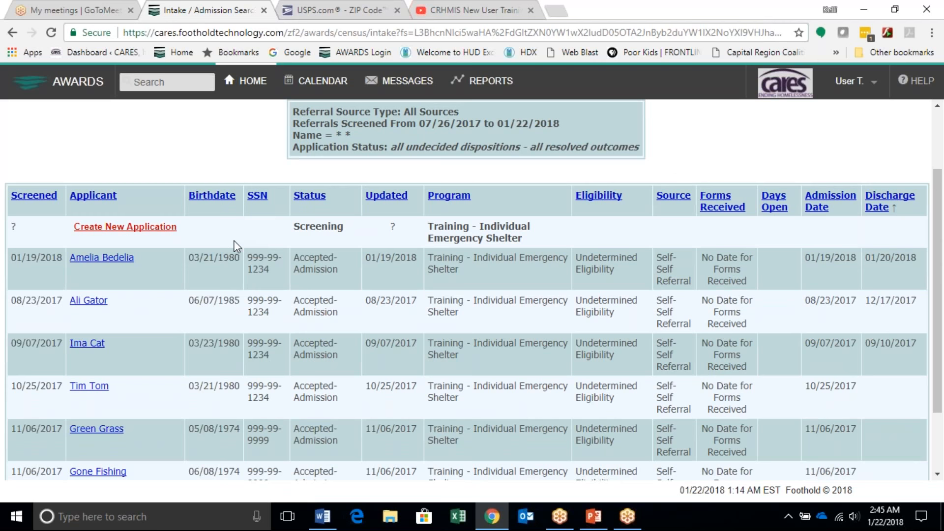
click(108, 260)
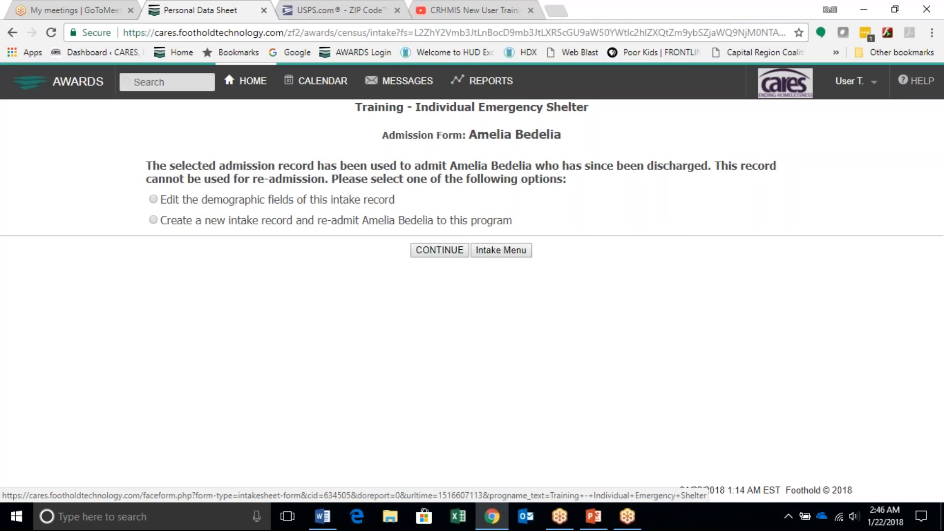
click(153, 220)
click(453, 249)
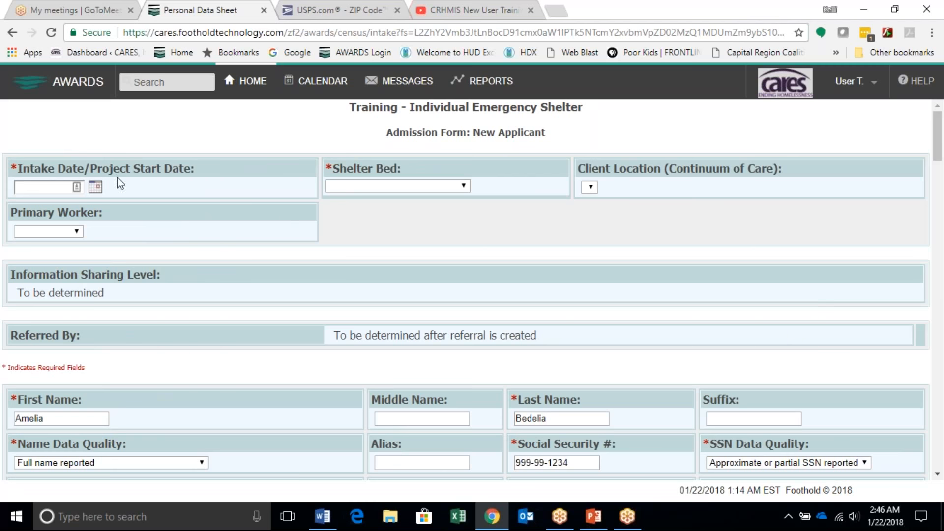
Step: Set the Intake Date/Project Start Date on the new admission form to 01/22/2018
click(94, 187)
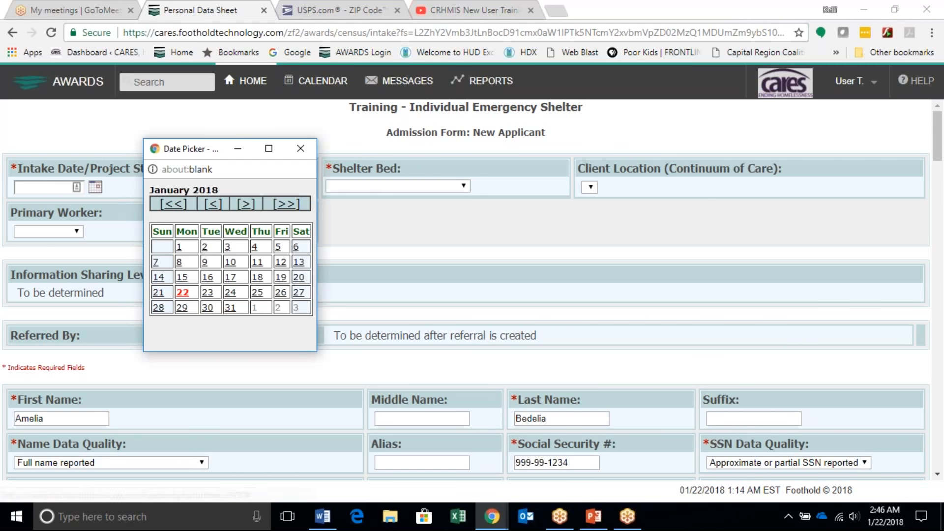
click(182, 303)
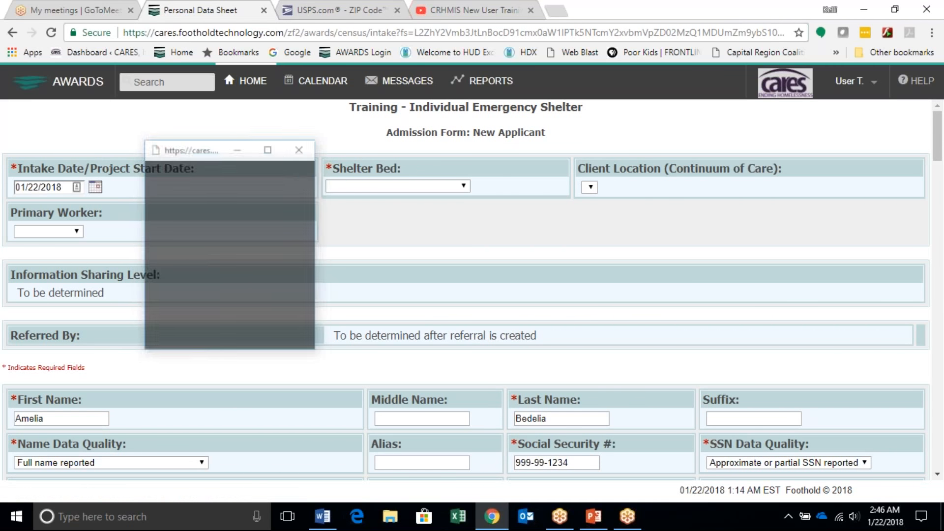
click(132, 212)
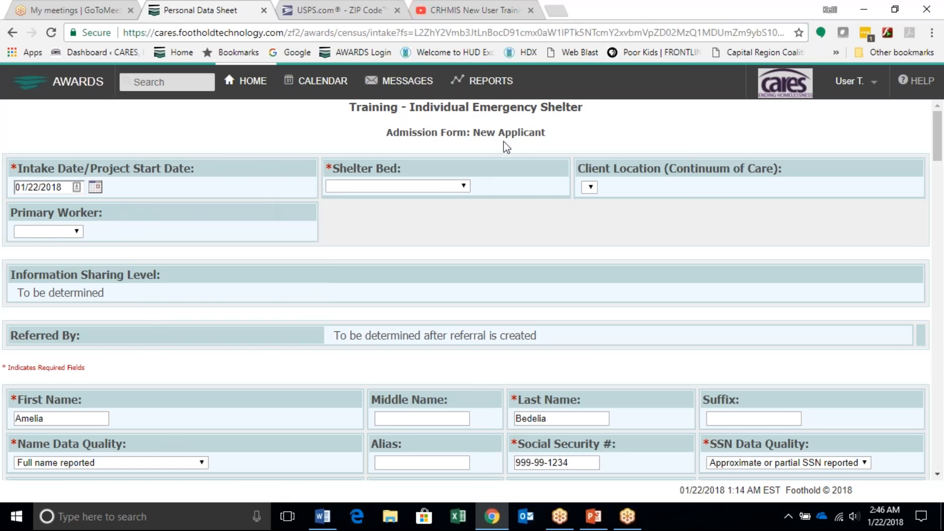
Step: Assign vacant unit #1 as the Shelter Bed on the admission form
click(441, 187)
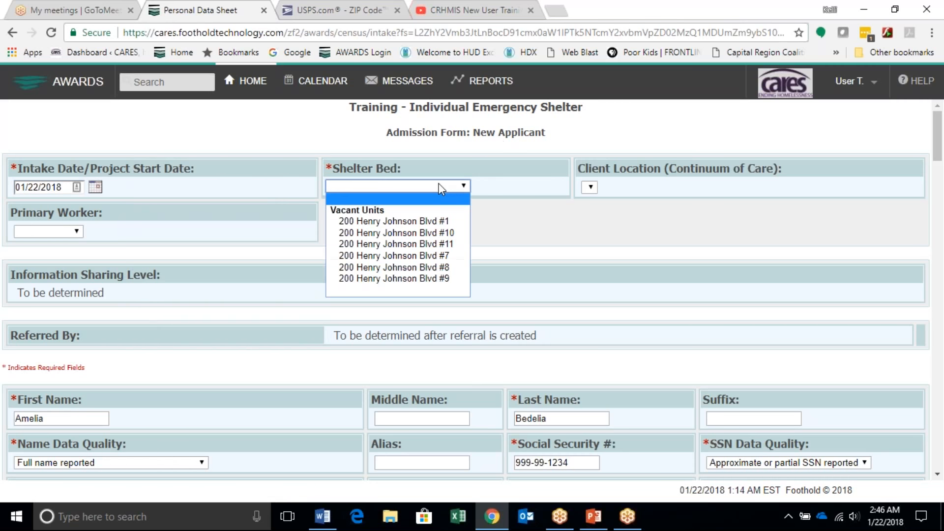
click(426, 220)
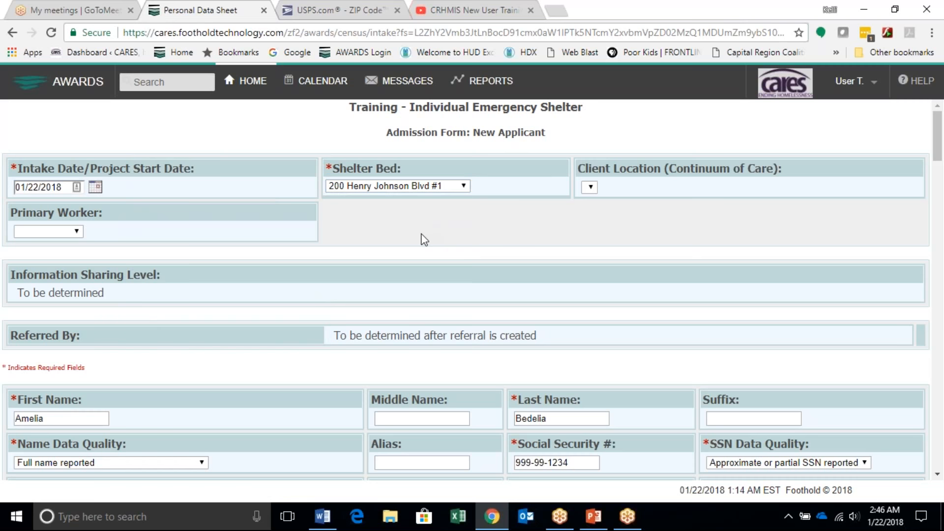
Step: Set the Type of Residence under Living Situation to "Staying or living in a family member's room, apartment or house"
scroll(406, 252, down, 3)
scroll(385, 284, down, 3)
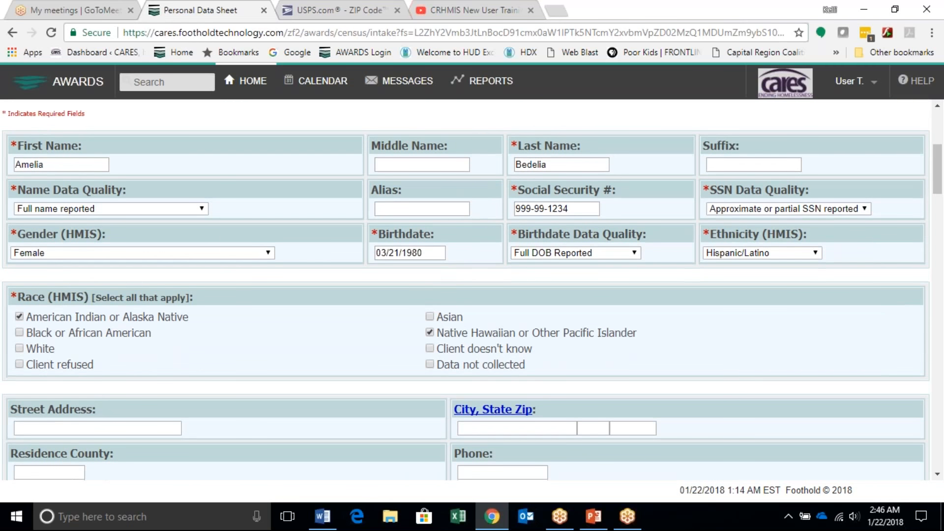
scroll(381, 299, down, 2)
scroll(382, 301, down, 2)
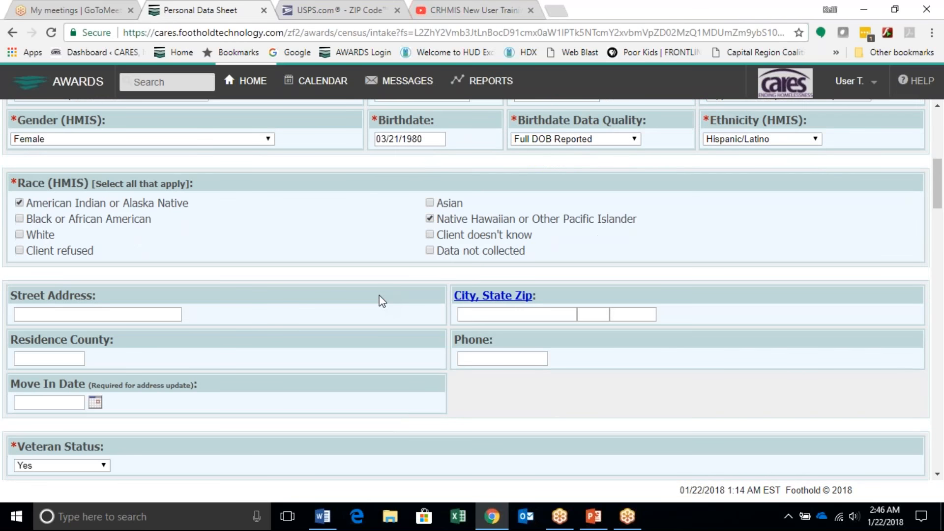
scroll(382, 301, down, 2)
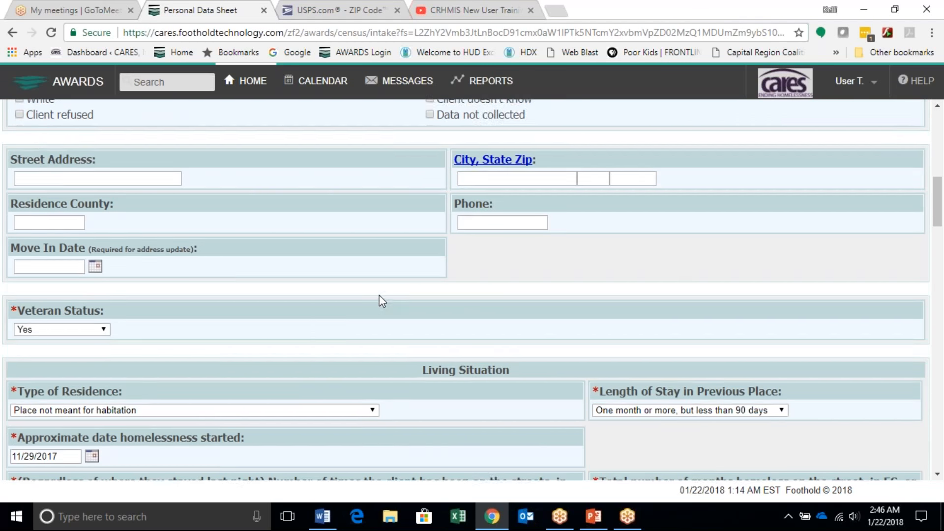
scroll(383, 300, down, 2)
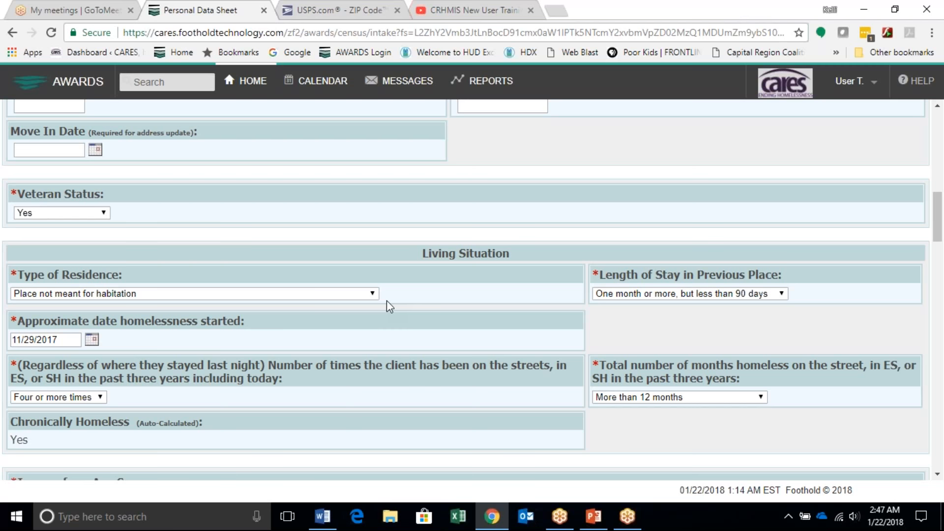
click(309, 293)
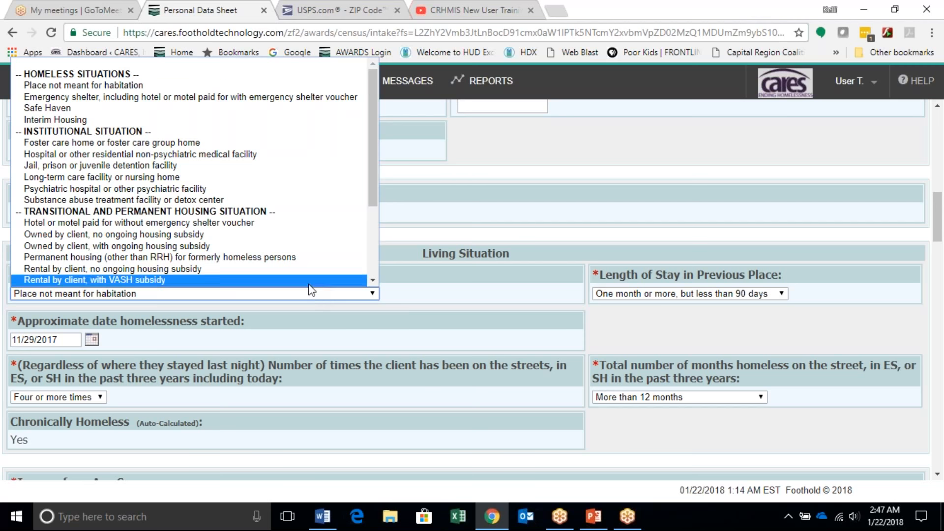
scroll(282, 261, down, 1)
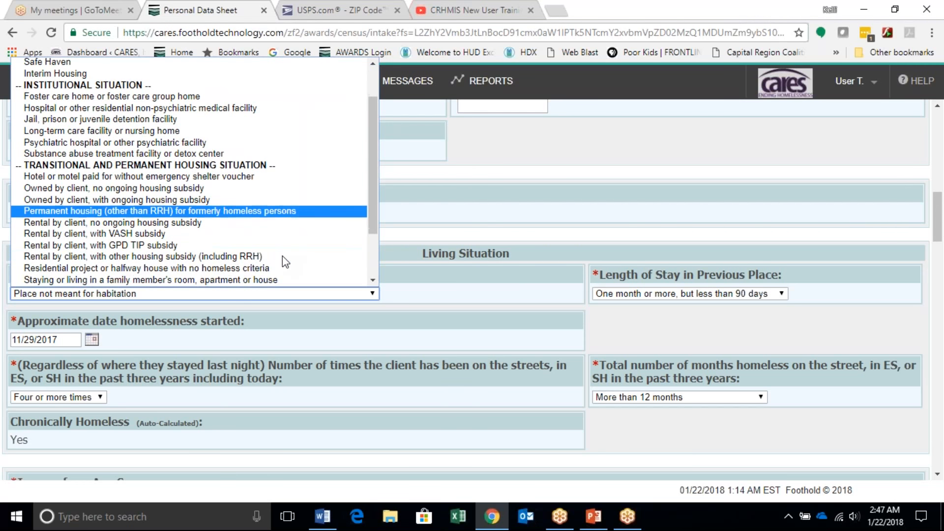
scroll(282, 256, down, 1)
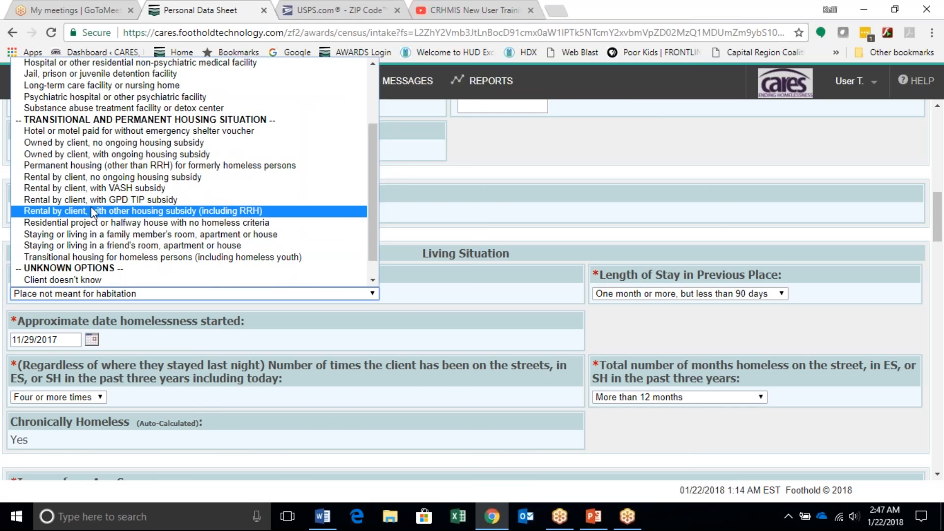
click(91, 234)
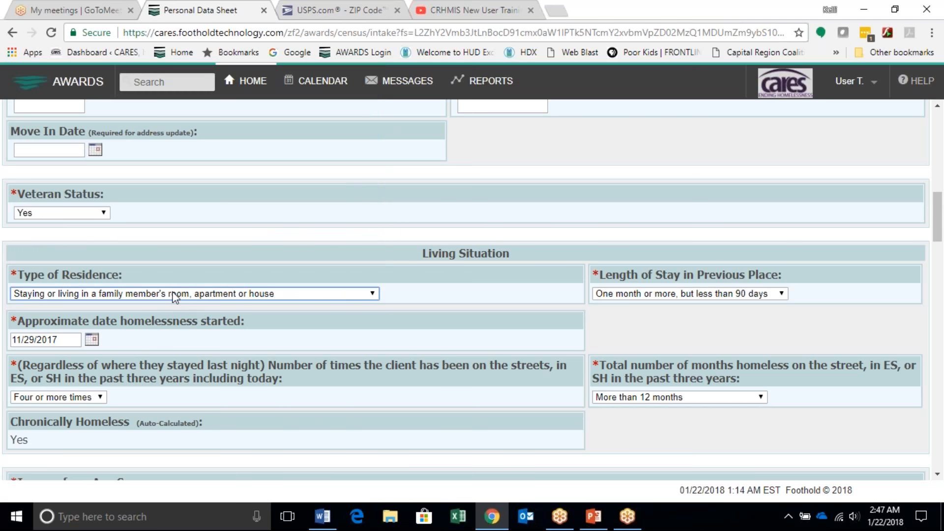
click(448, 276)
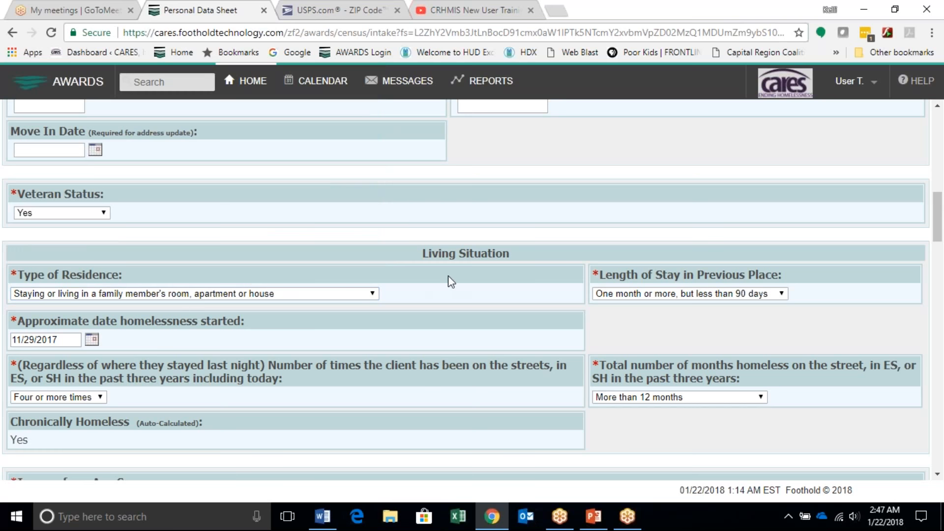
Step: Set the Length of Stay in Previous Place to "Two to six nights"
click(64, 336)
click(351, 344)
click(751, 294)
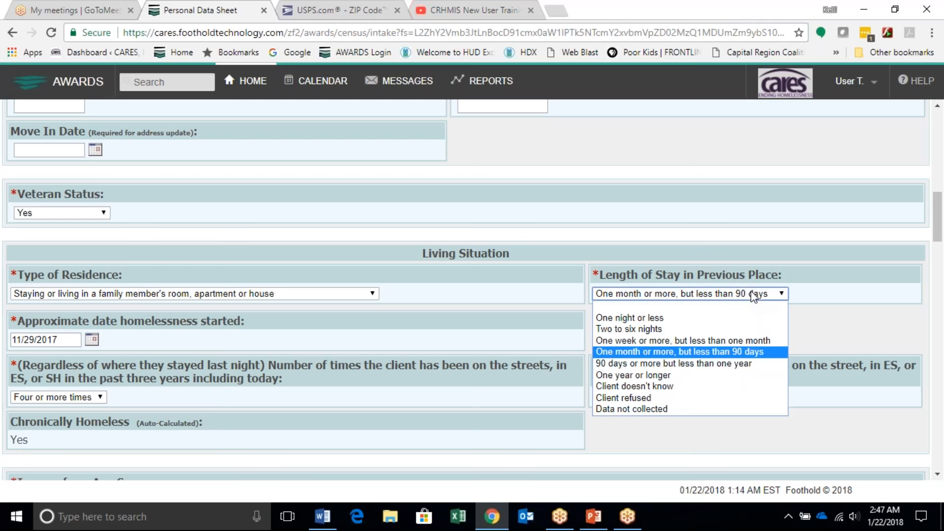
click(655, 329)
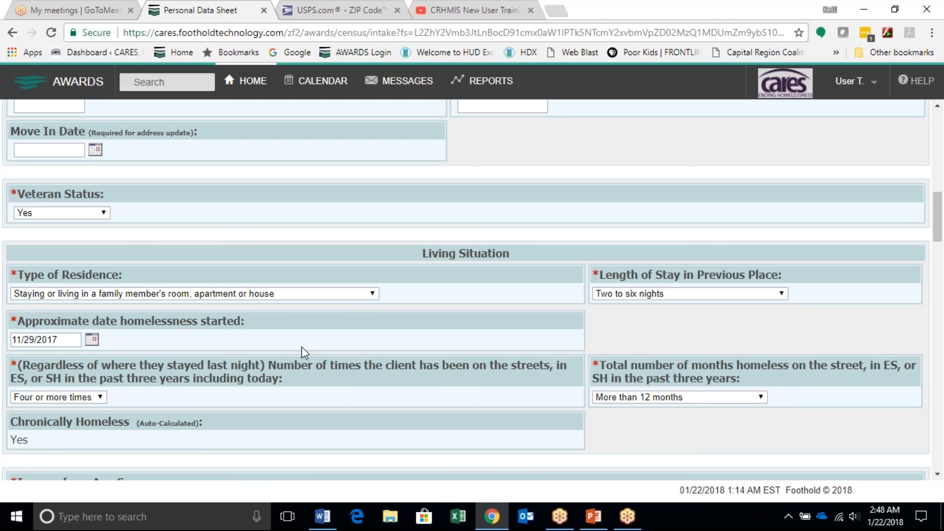
Step: Review the Type of Residence choices and the homelessness history answers in the Living Situation section
click(363, 295)
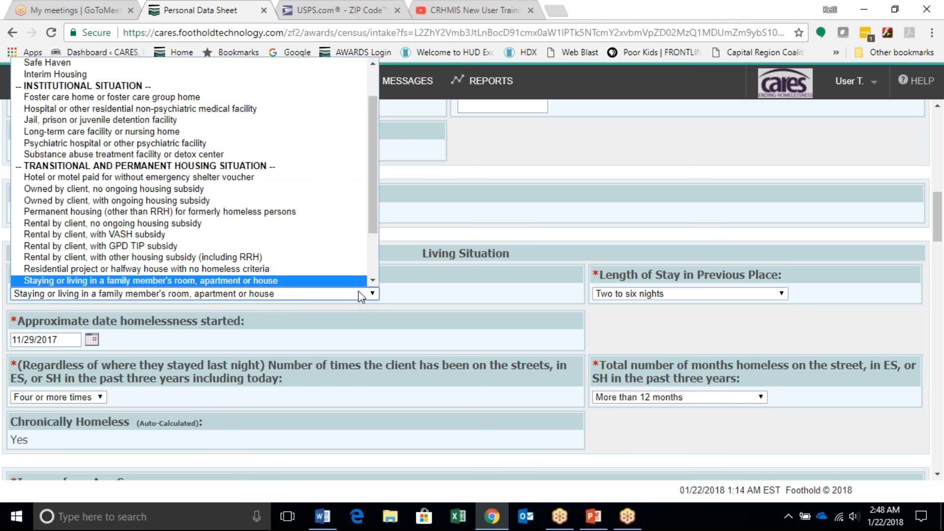
scroll(295, 208, down, 2)
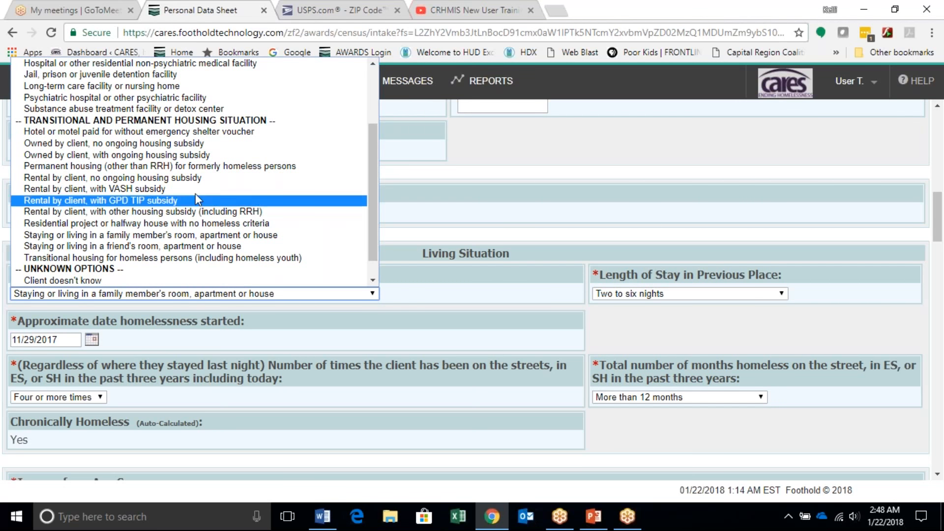
click(179, 235)
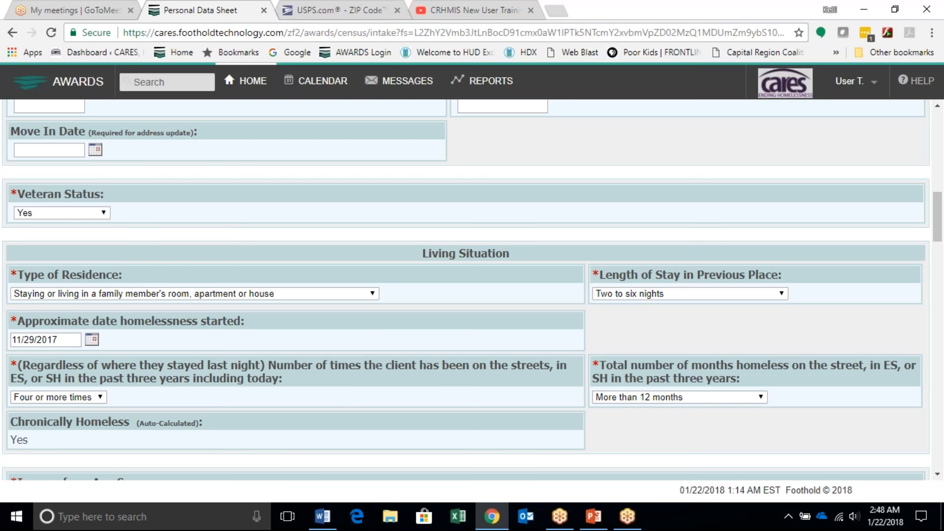
scroll(421, 400, down, 2)
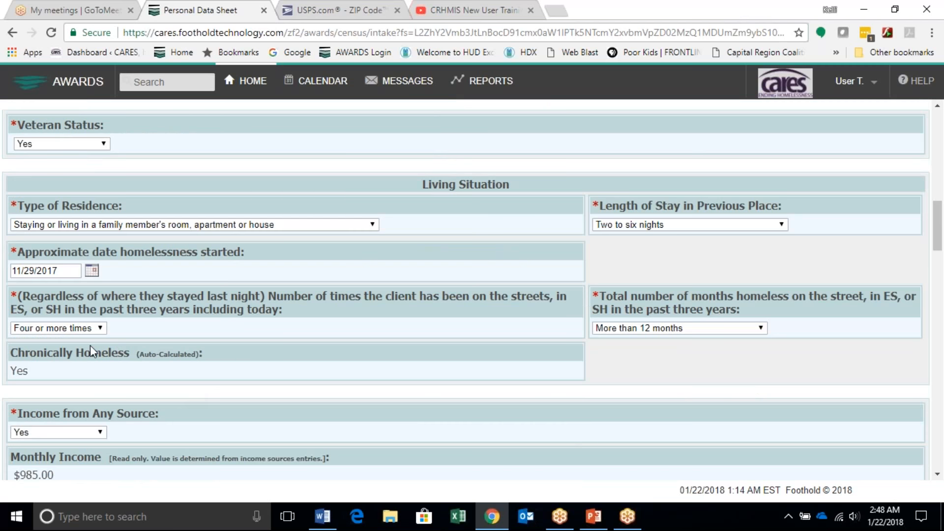
click(95, 333)
click(95, 332)
click(737, 320)
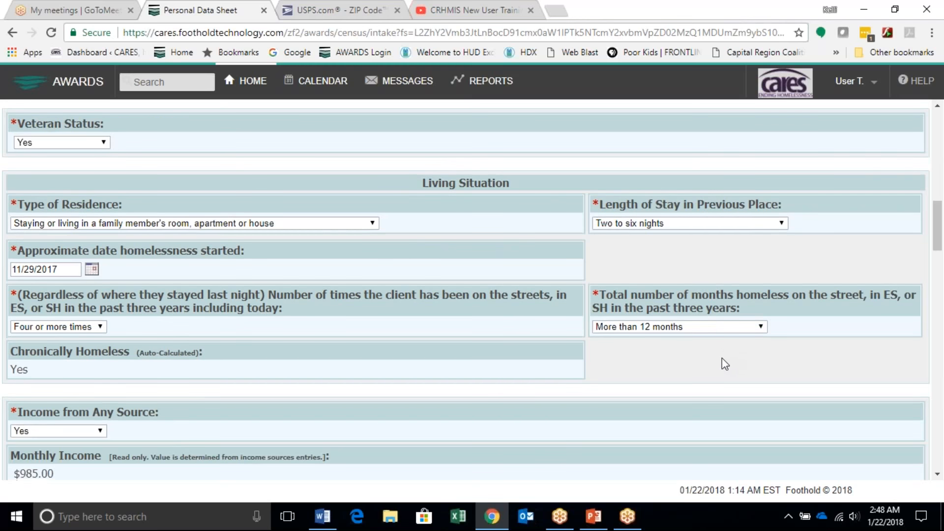
Step: Submit the completed form as a housing admission and confirm the client's name, date of birth and SSN
scroll(722, 358, down, 4)
scroll(722, 364, down, 8)
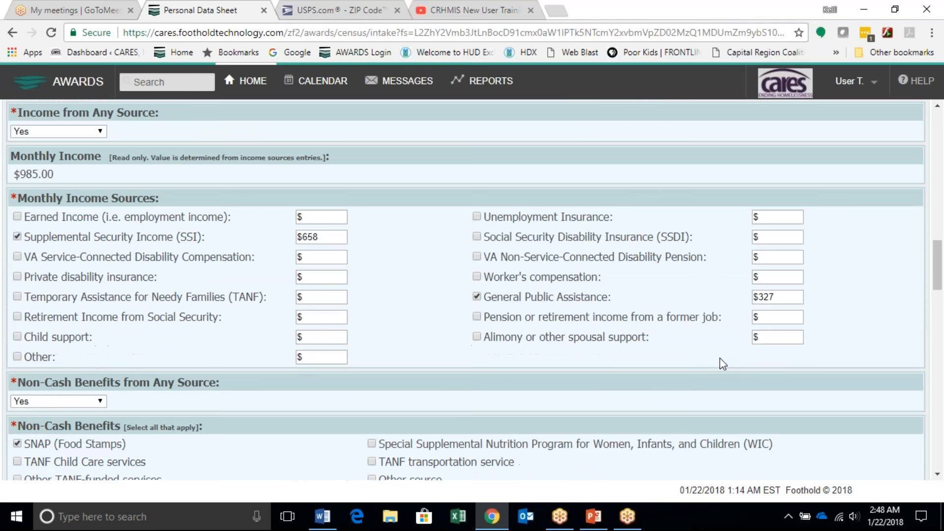
scroll(722, 364, down, 1)
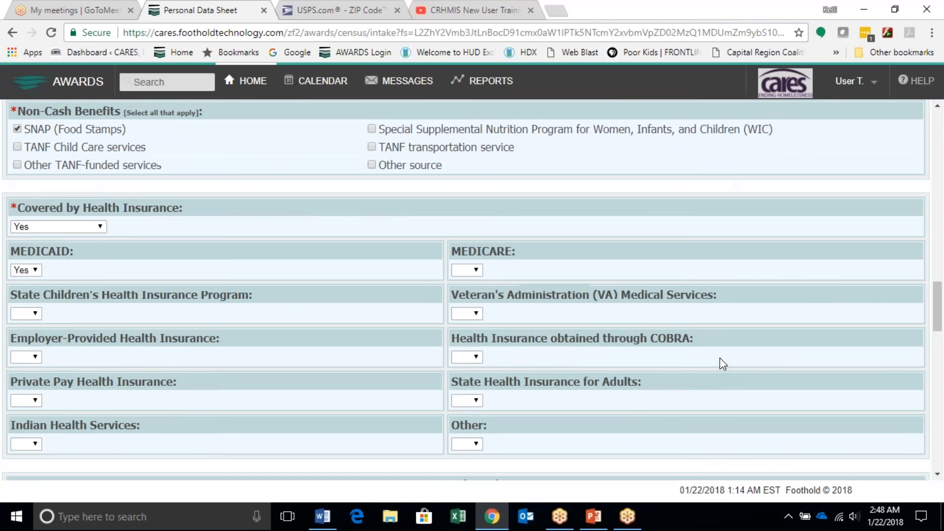
scroll(722, 364, down, 5)
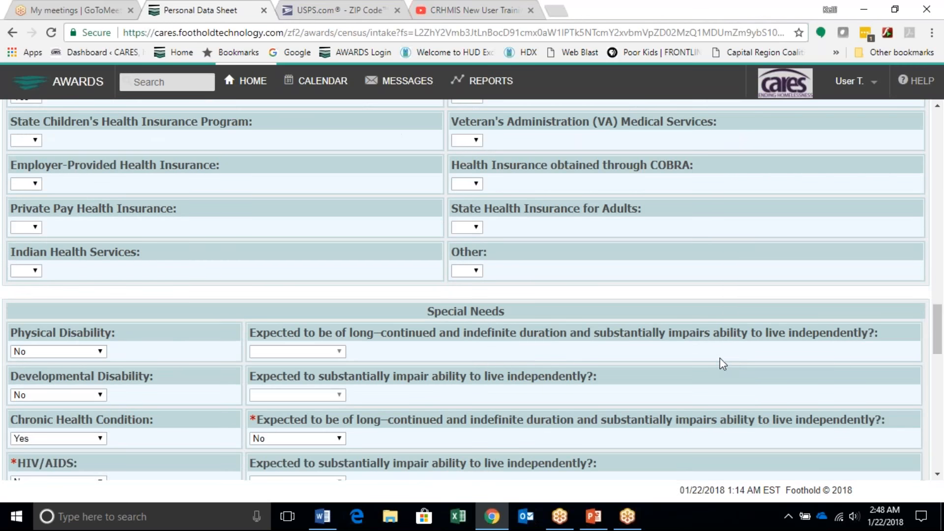
scroll(722, 364, down, 4)
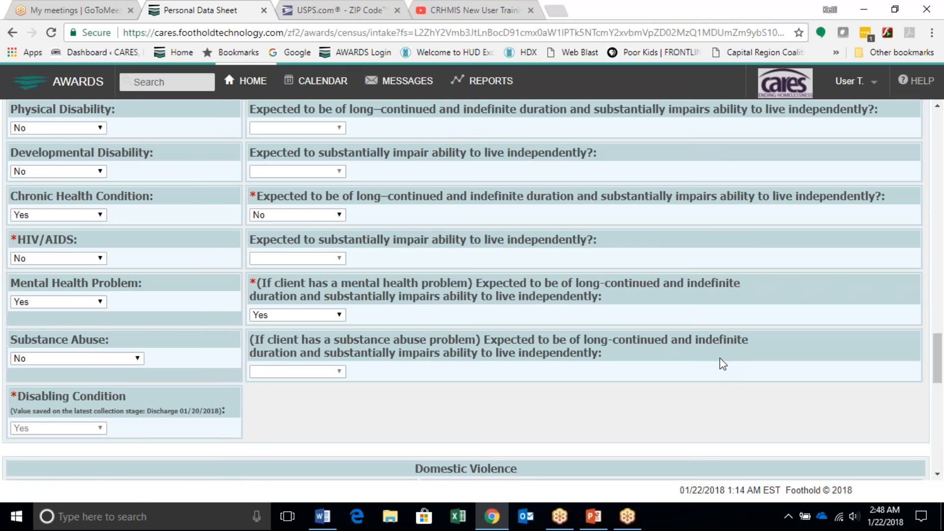
scroll(696, 377, down, 10)
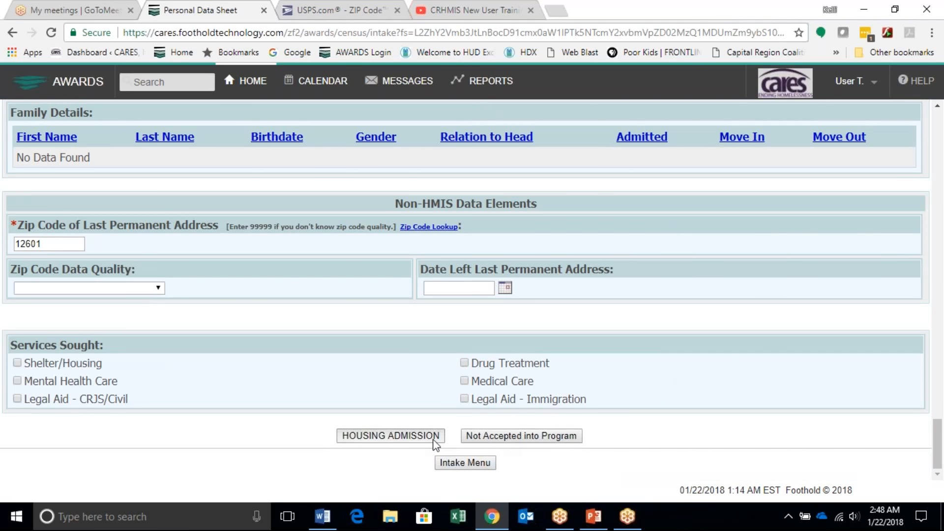
click(434, 436)
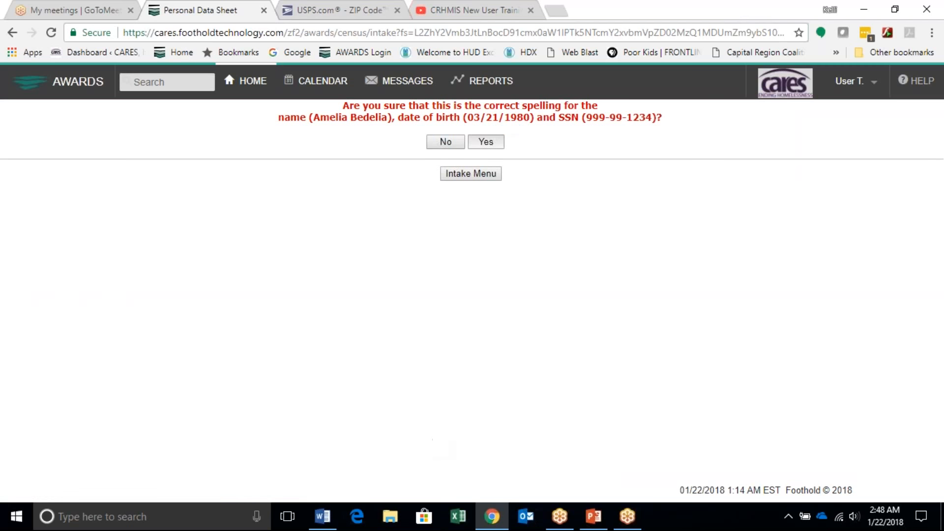
click(486, 142)
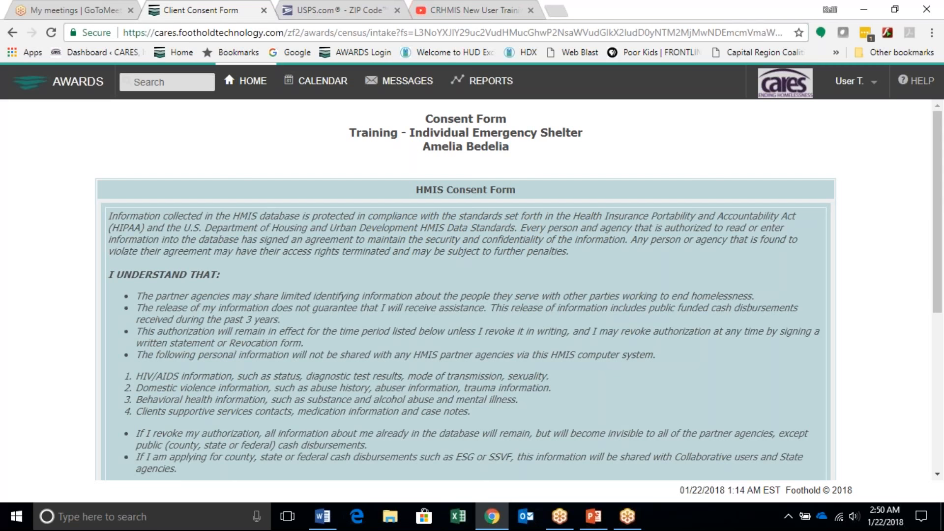
Step: Record consent option b on the HMIS Consent Form, save it, and continue to Household Composition
scroll(694, 312, down, 5)
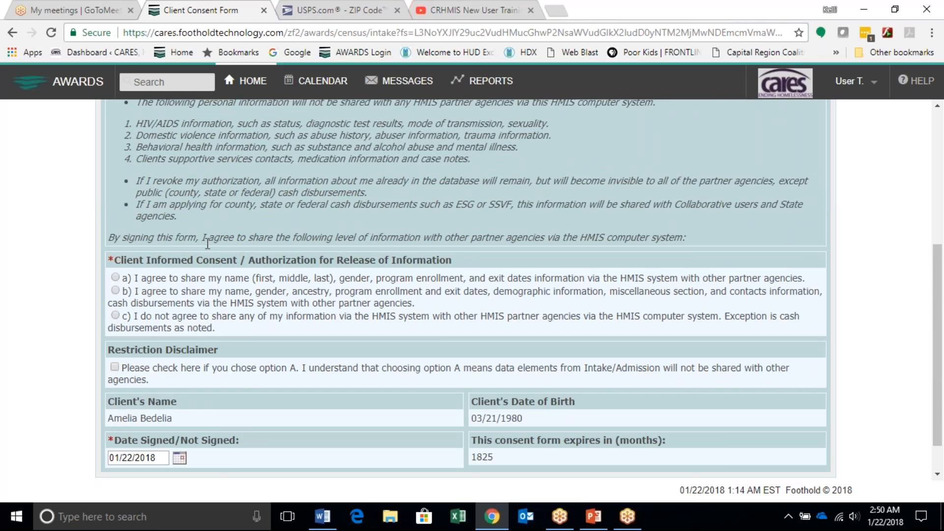
click(115, 290)
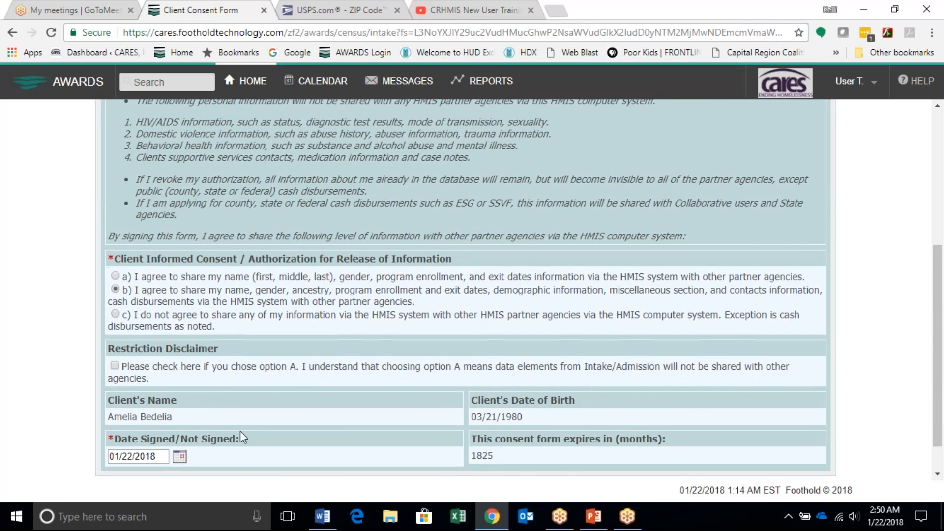
scroll(240, 431, down, 1)
click(422, 460)
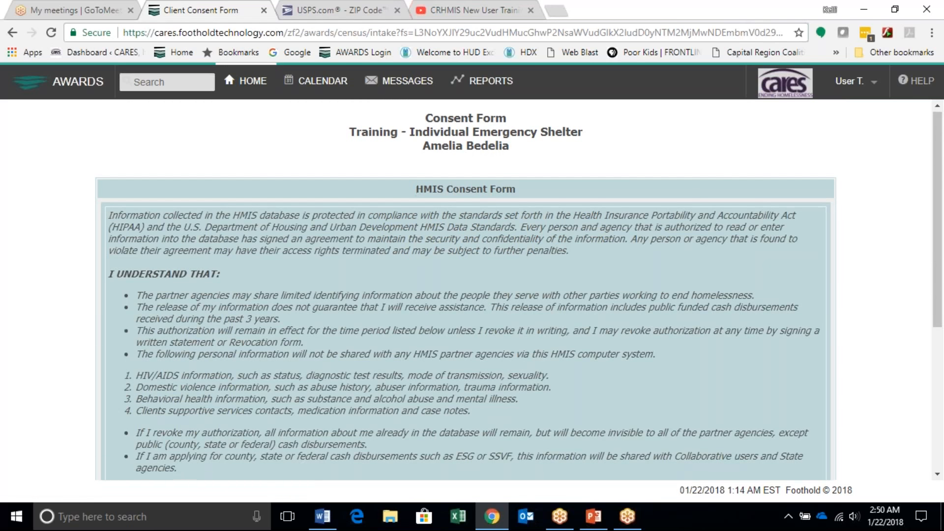
scroll(458, 465, down, 4)
click(460, 471)
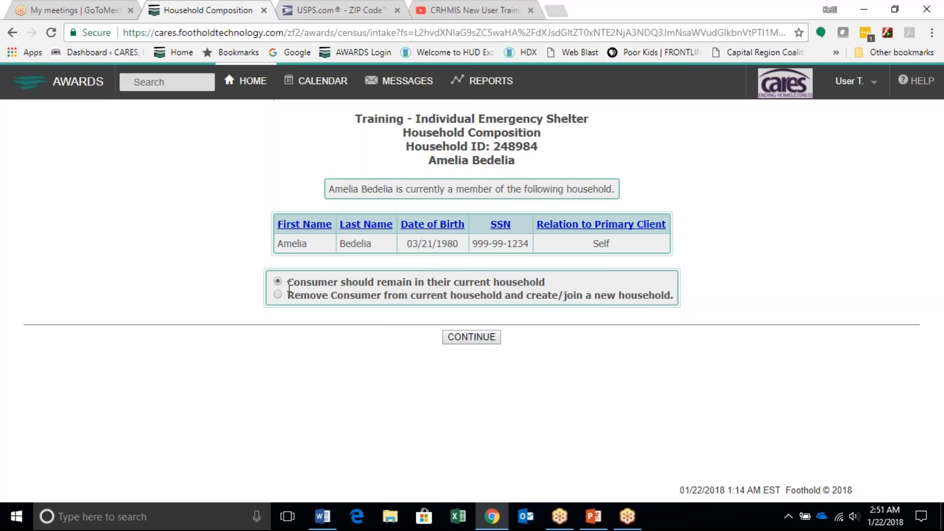
Step: Complete the household composition by keeping the consumer in the current household without adding members, and return to the home page
click(482, 337)
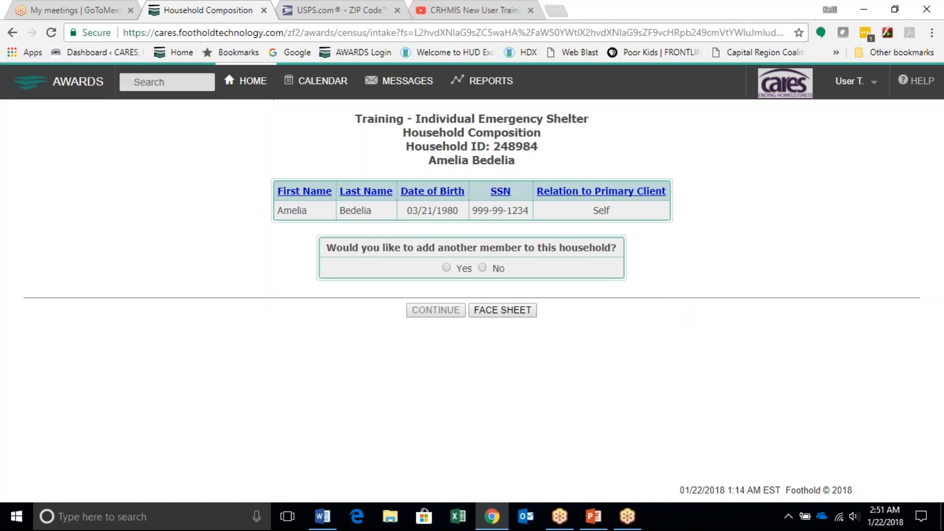
click(483, 268)
click(422, 313)
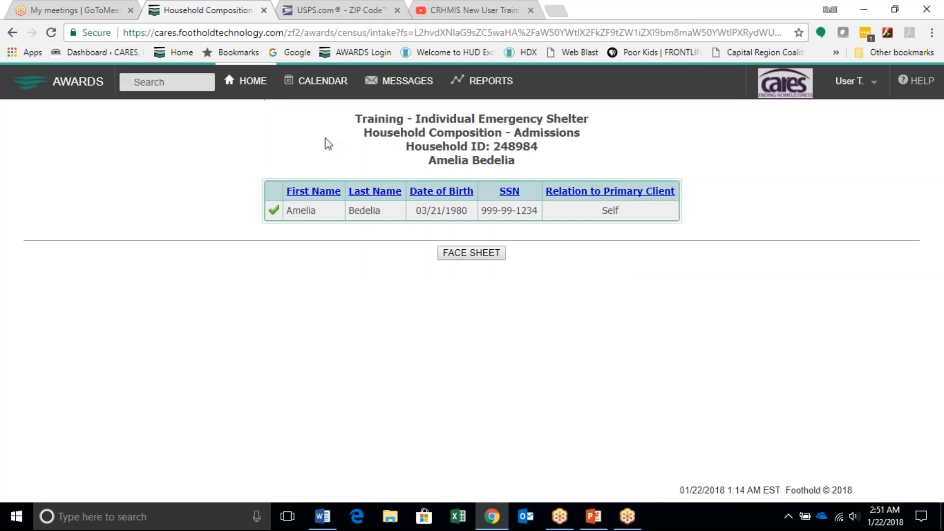
click(254, 85)
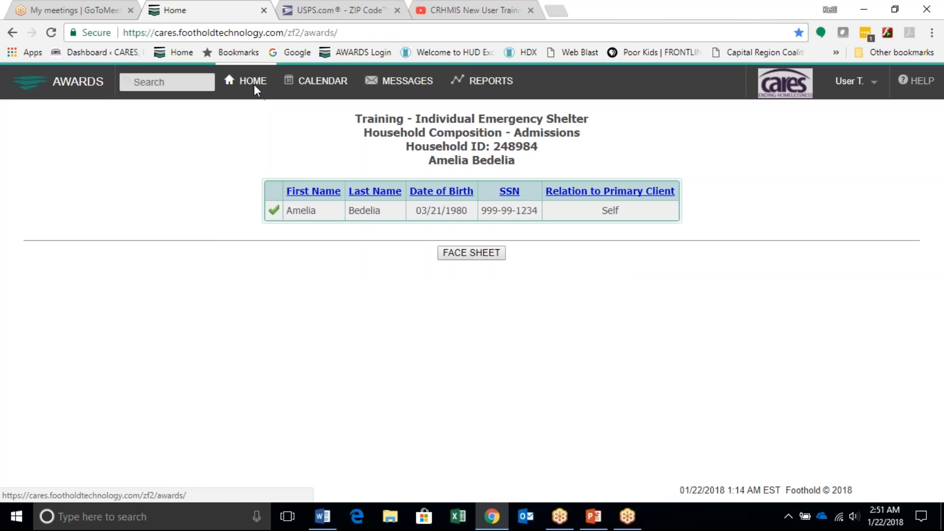